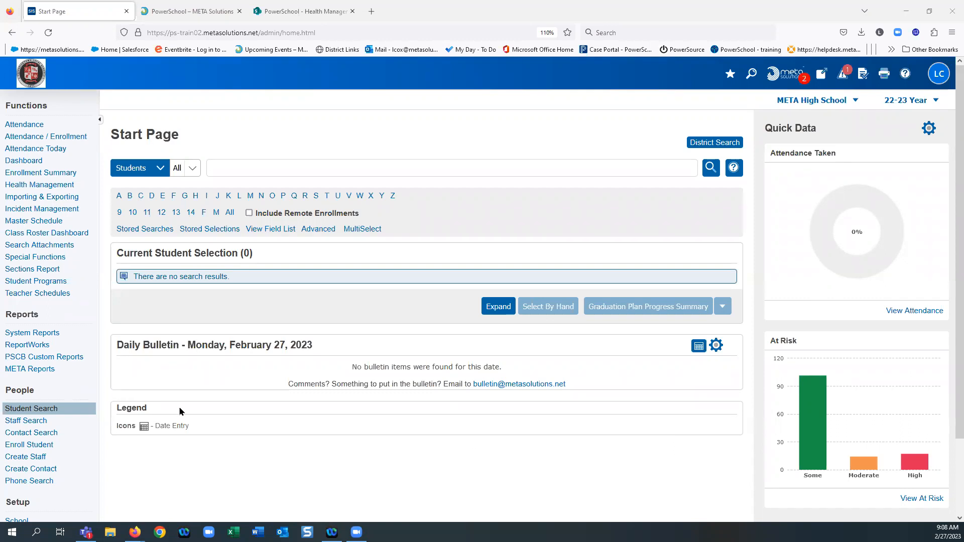
# Search for the student by student number and open the matching student record.
pyautogui.scroll(-1, 240, 431)
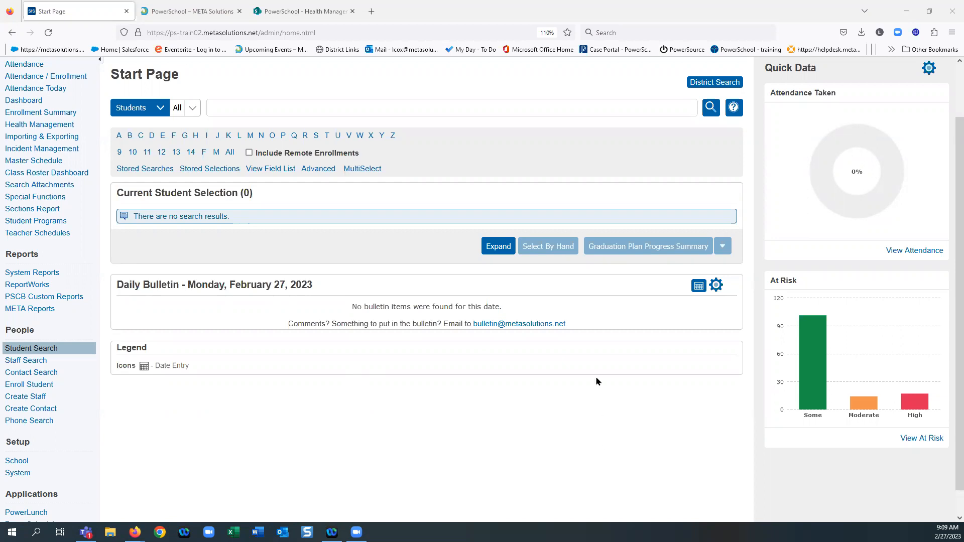
pyautogui.click(245, 112)
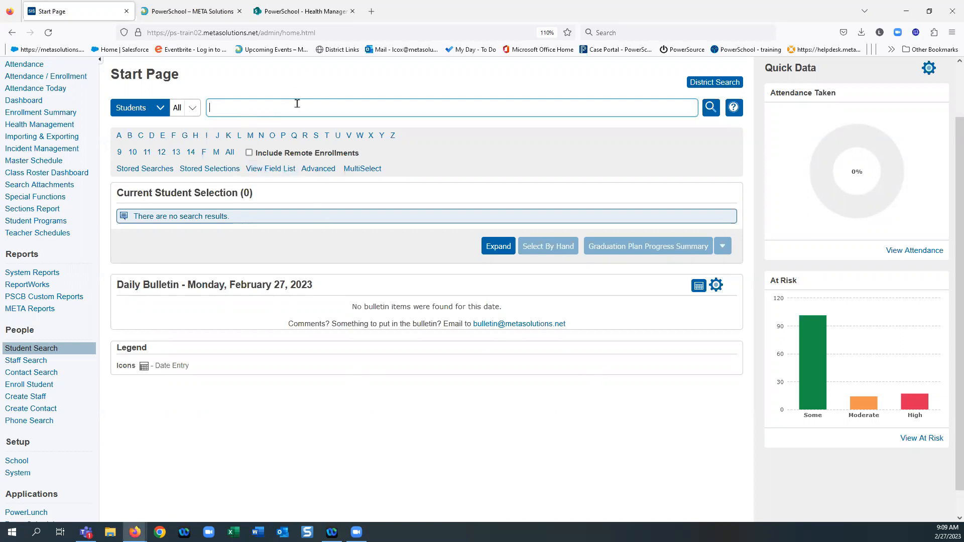
pyautogui.write('10294')
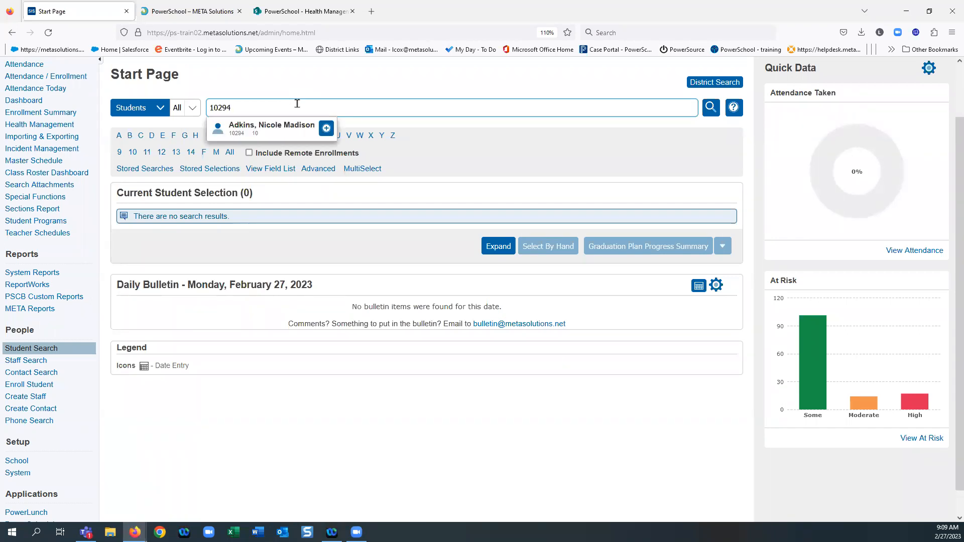
pyautogui.press('Return')
pyautogui.click(176, 263)
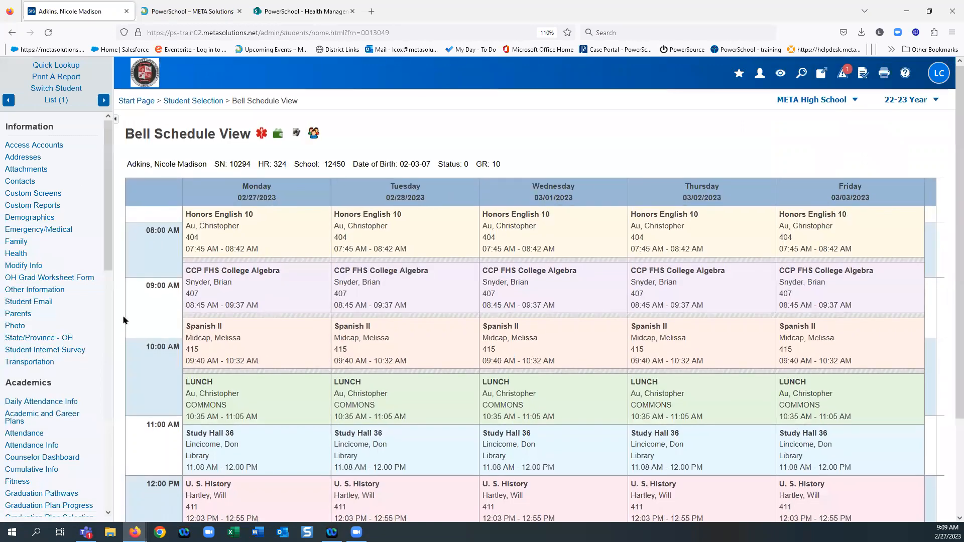
# Open the student's Health page and show the Immunizations records.
pyautogui.scroll(-3, 80, 327)
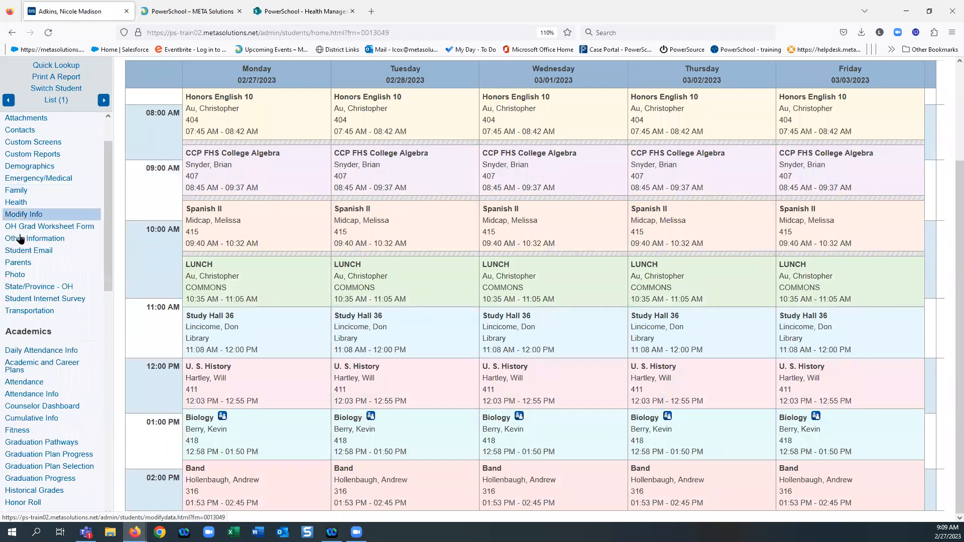
pyautogui.click(17, 203)
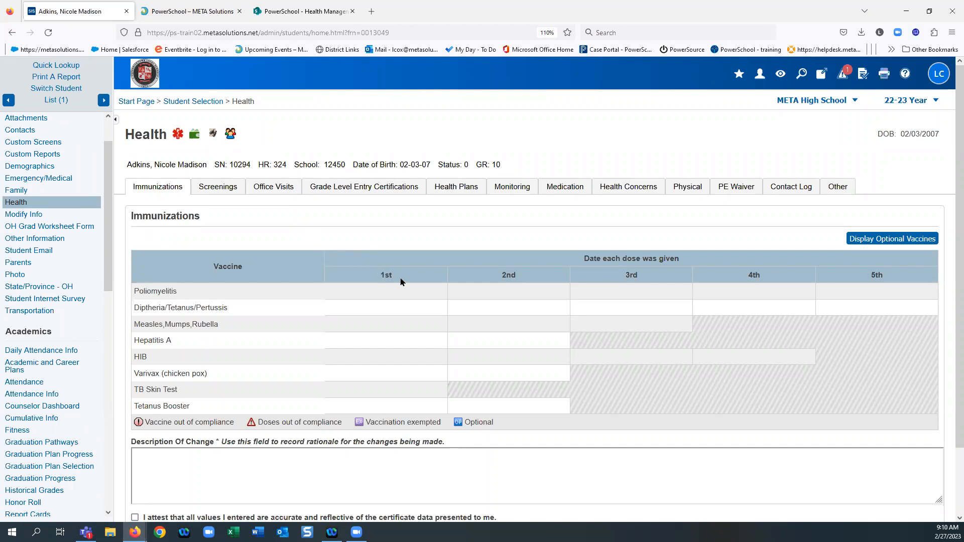
pyautogui.scroll(-1, 402, 282)
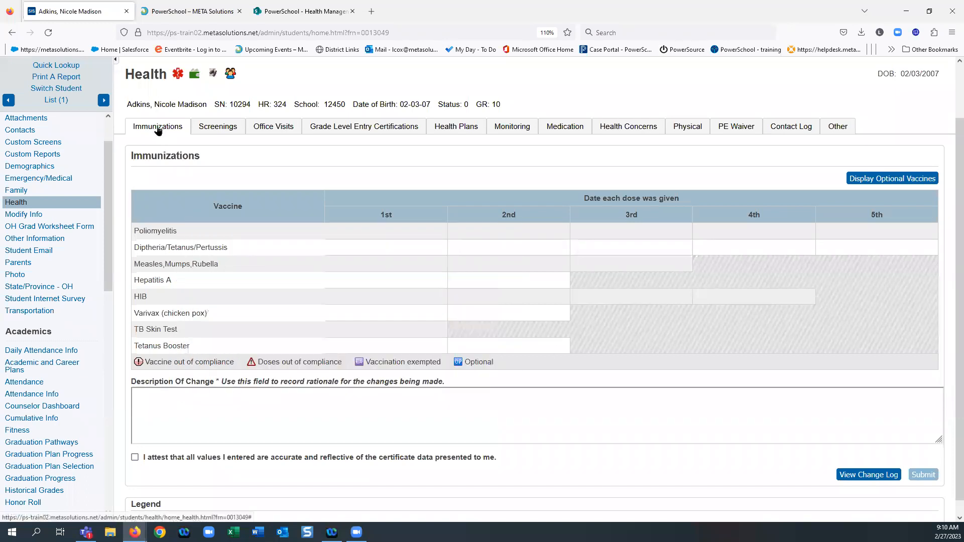
pyautogui.click(158, 130)
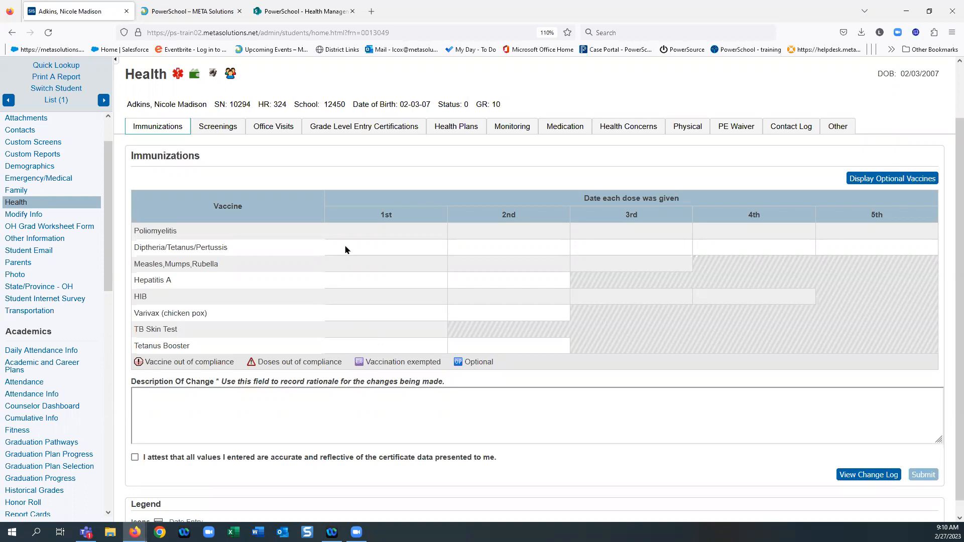
# Add the optional vaccines COVID-19, Rotavirus and Pneumoccal to the student's immunization table.
pyautogui.moveTo(264, 248)
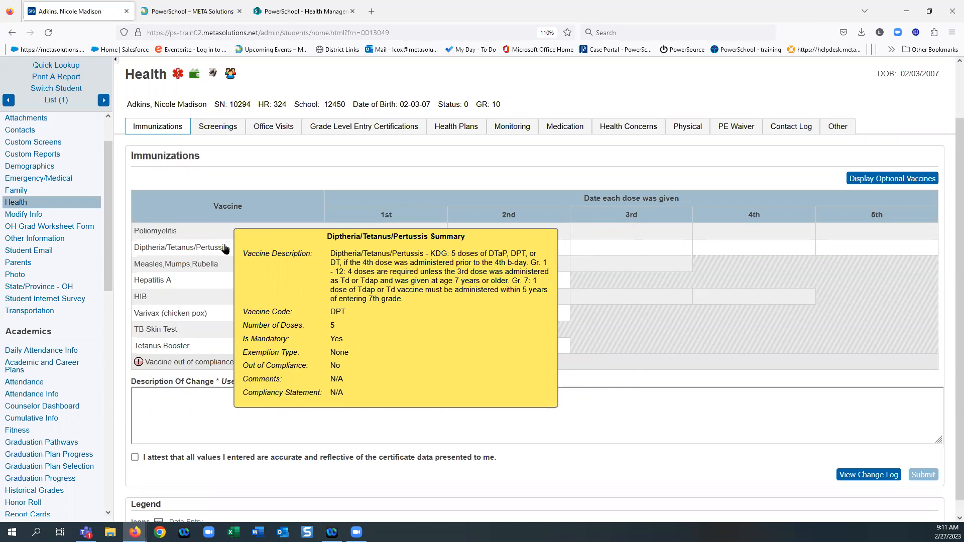
pyautogui.moveTo(197, 266)
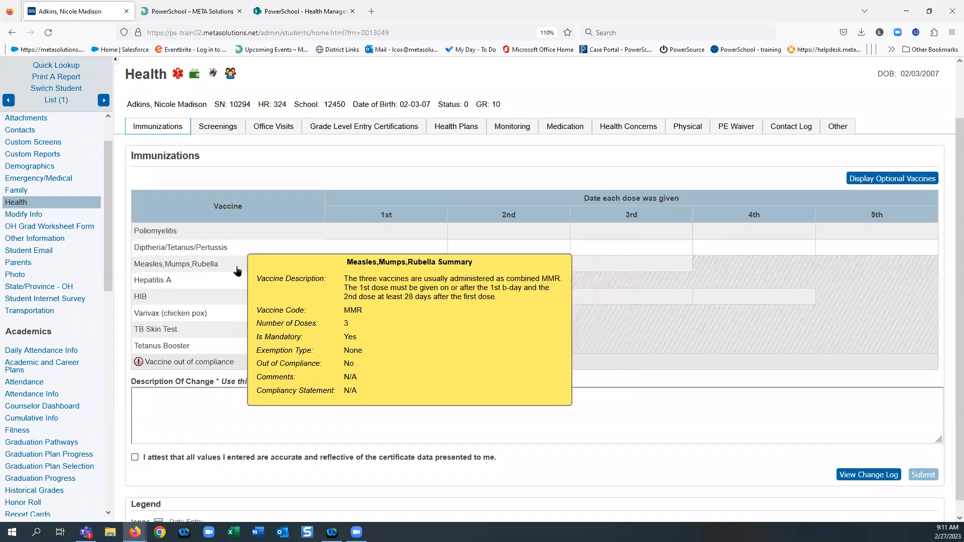
pyautogui.moveTo(182, 289)
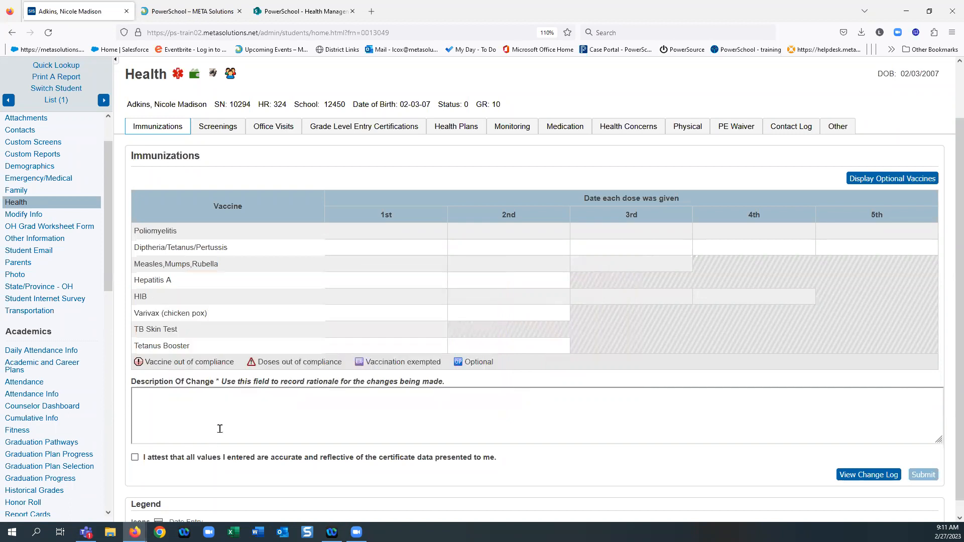
pyautogui.click(876, 181)
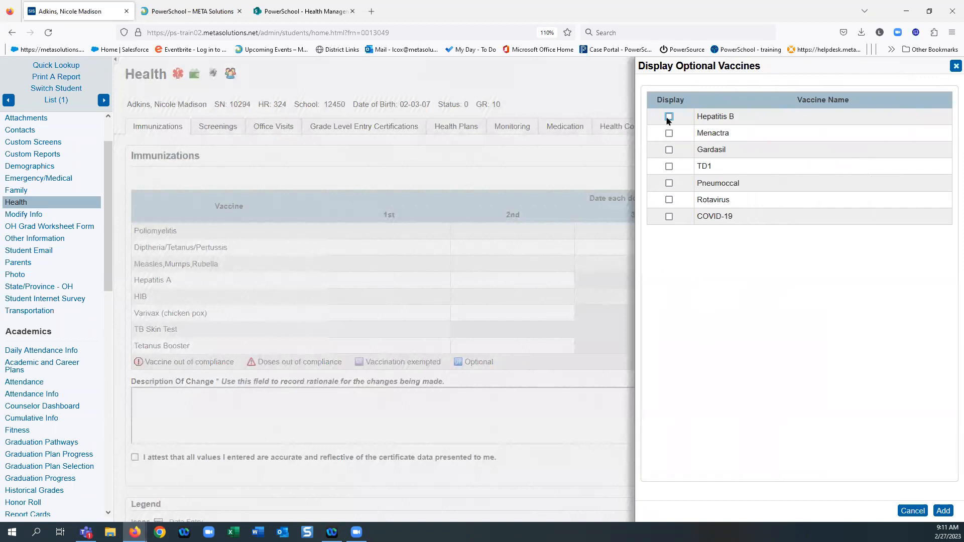
pyautogui.click(666, 217)
pyautogui.click(669, 199)
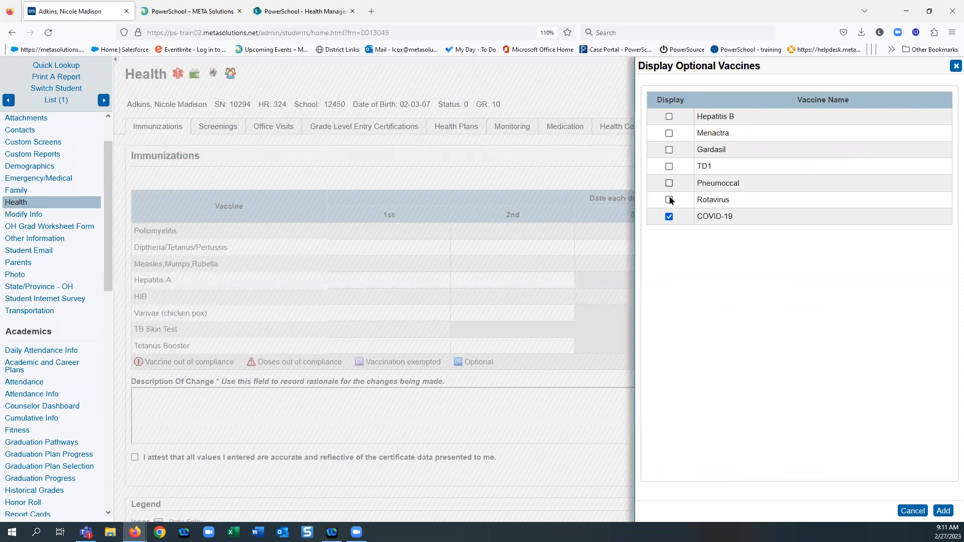
pyautogui.click(669, 200)
pyautogui.click(668, 184)
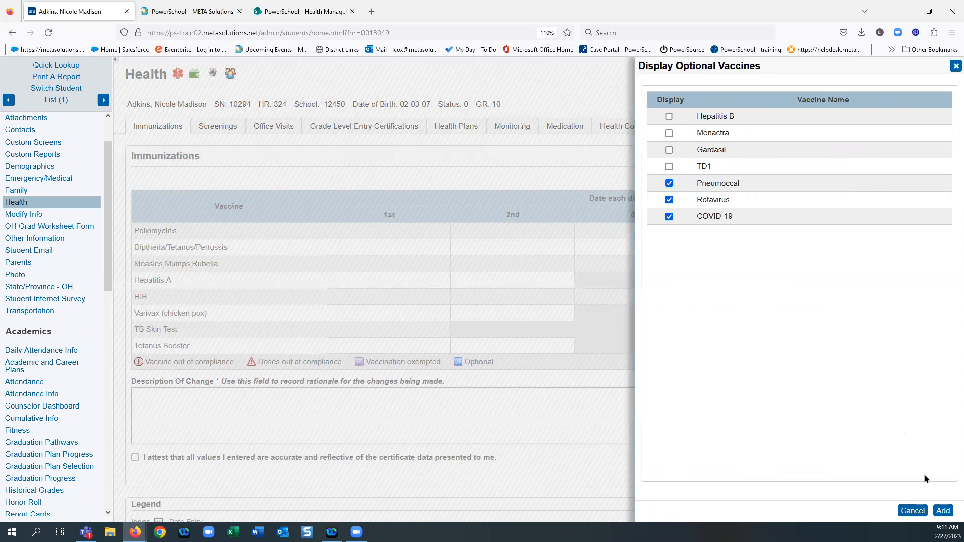
pyautogui.click(942, 510)
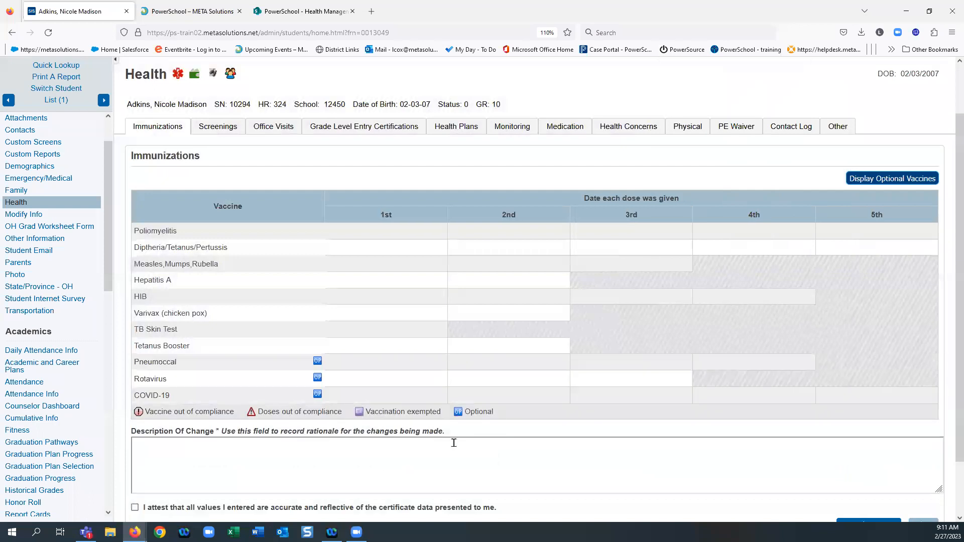
# Record the first Diptheria/Tetanus/Pertussis dose as 02/06/2023 with certificate type ODJFS Child Medical Statement.
pyautogui.moveTo(307, 362)
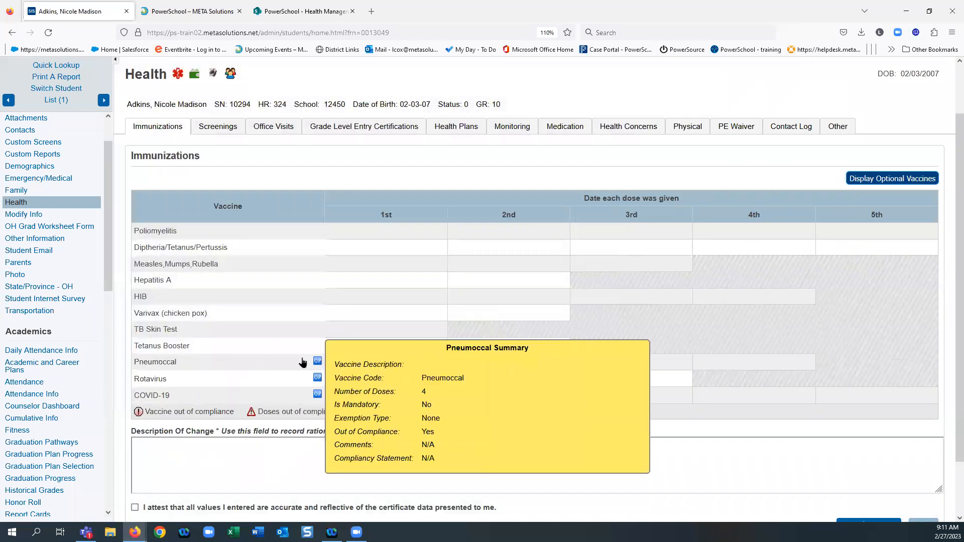
pyautogui.moveTo(304, 397)
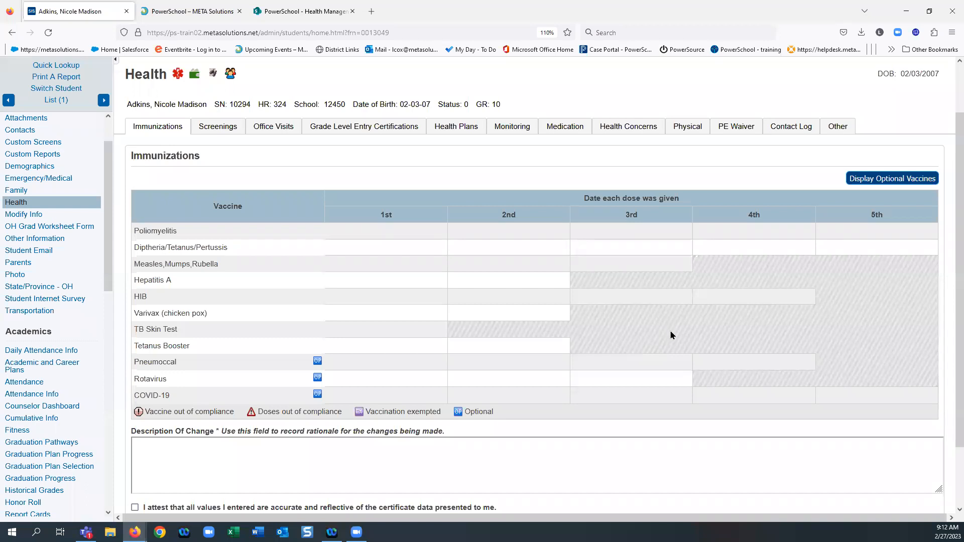
pyautogui.scroll(-2, 670, 335)
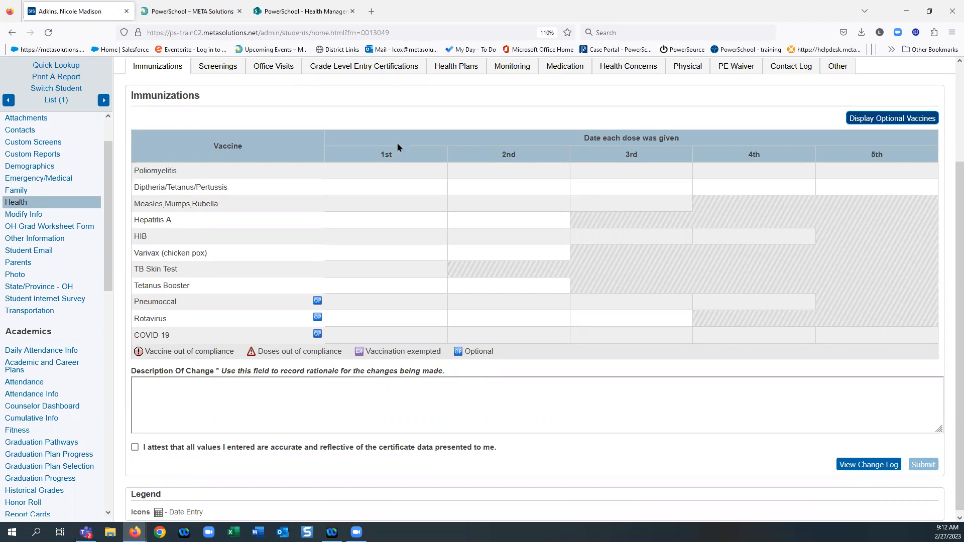
pyautogui.click(381, 190)
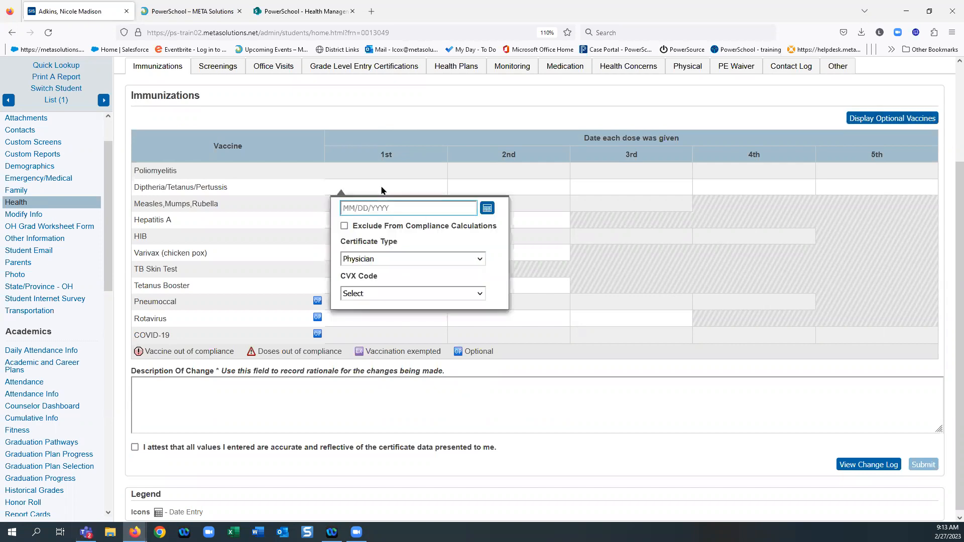
pyautogui.click(487, 208)
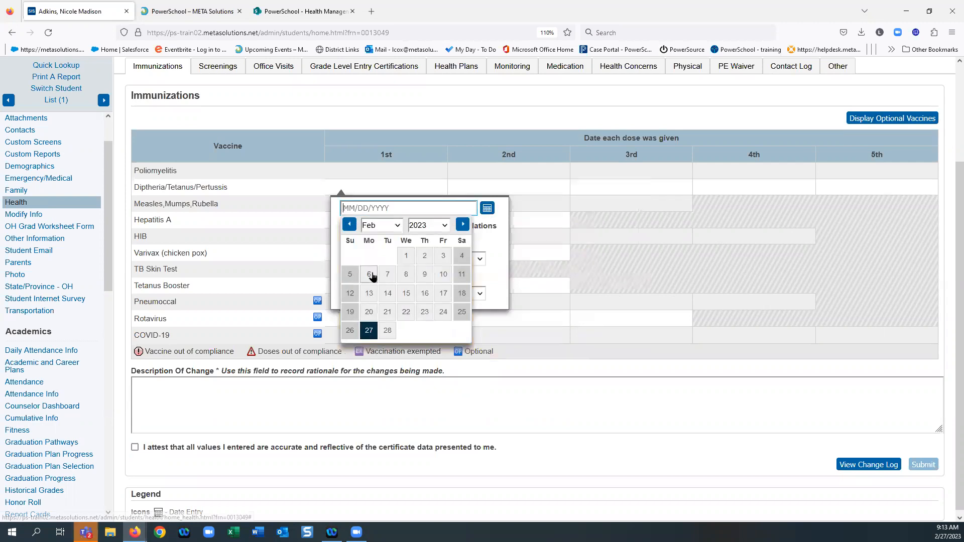
pyautogui.click(370, 275)
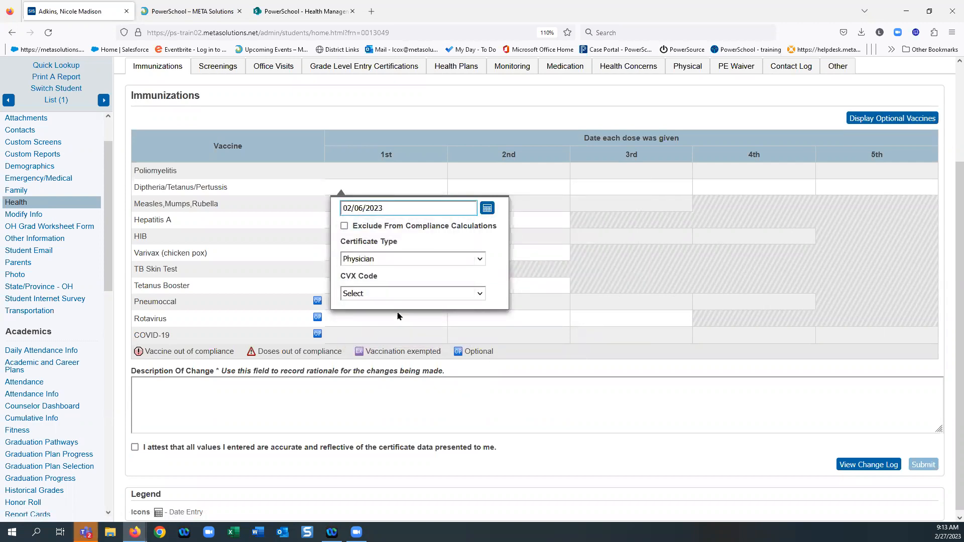
pyautogui.click(411, 259)
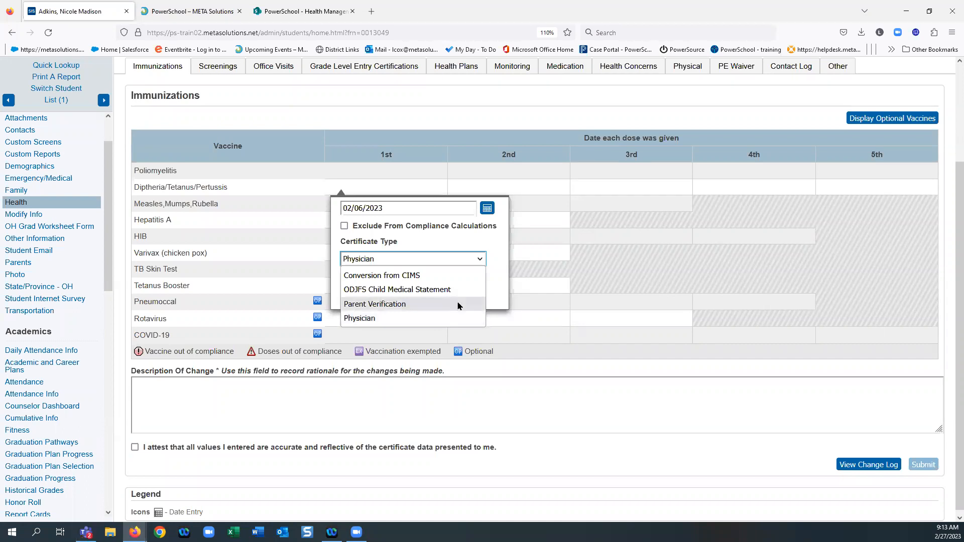
pyautogui.click(382, 289)
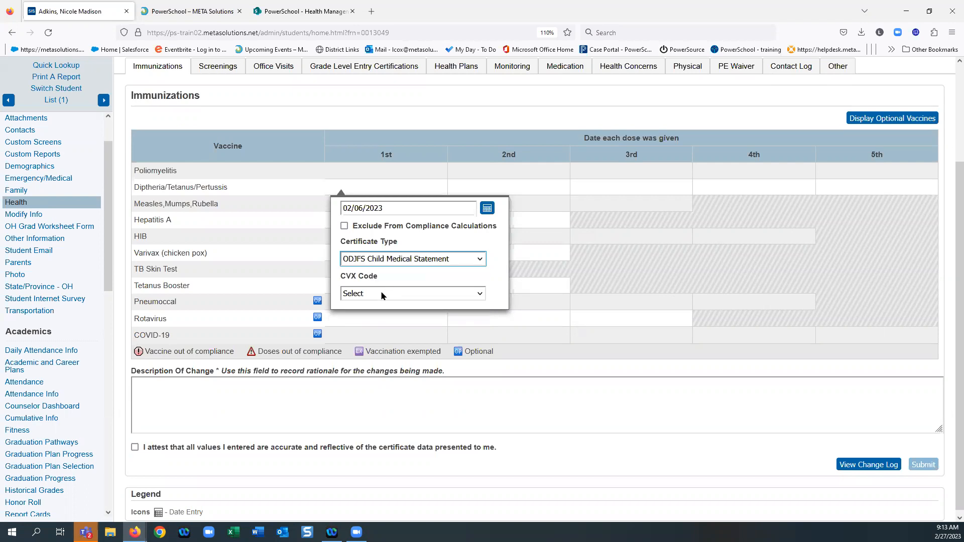
# Turn Exclude From Compliance Calculations on and off again for this dose, and view the CVX Code choices.
pyautogui.click(345, 226)
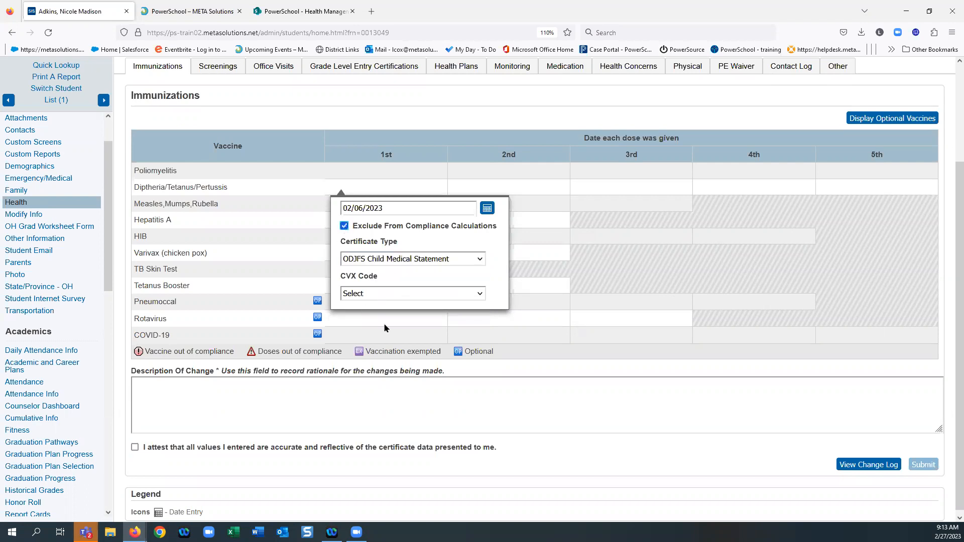
pyautogui.click(343, 227)
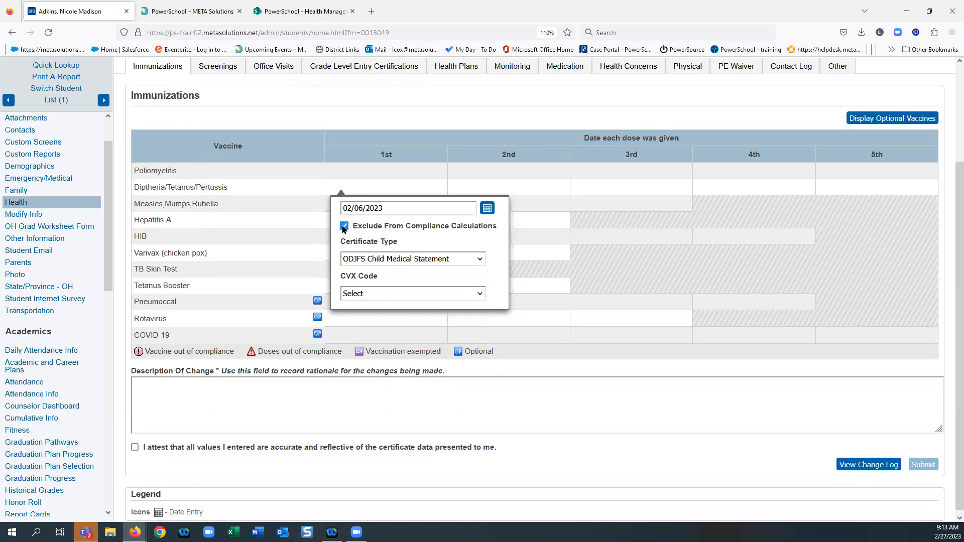
pyautogui.click(390, 293)
pyautogui.click(390, 293)
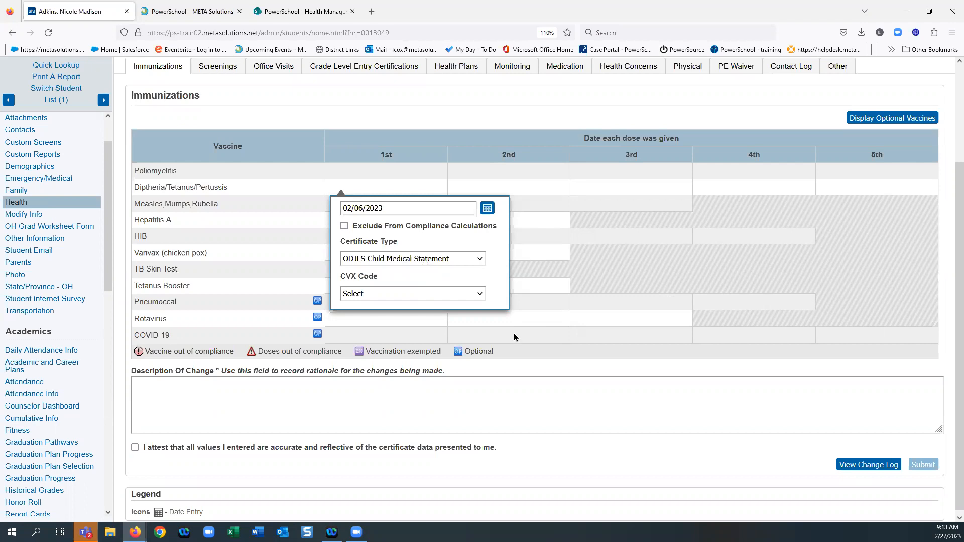
# Enter "New record" as the description of change, attest that the values are accurate, and submit the immunization entry.
pyautogui.click(203, 408)
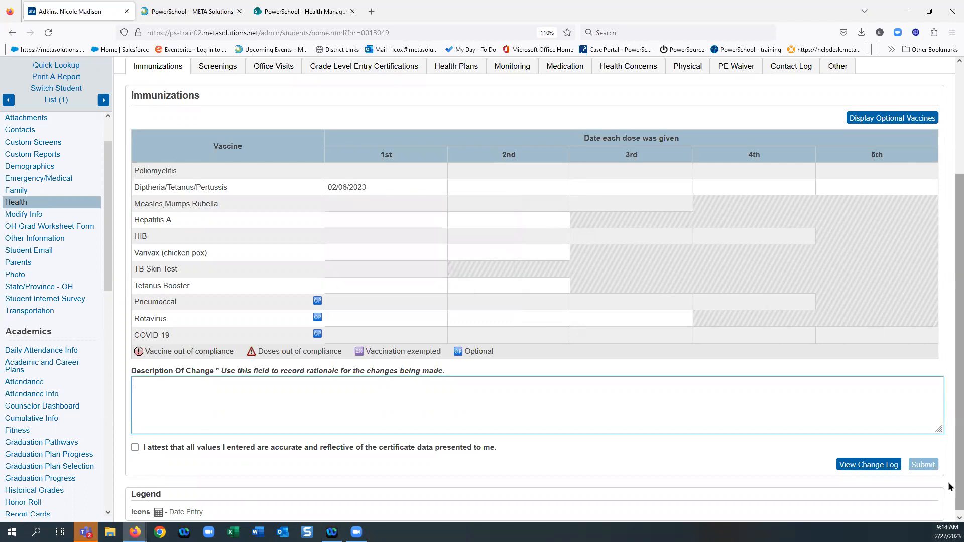
pyautogui.write('ew record')
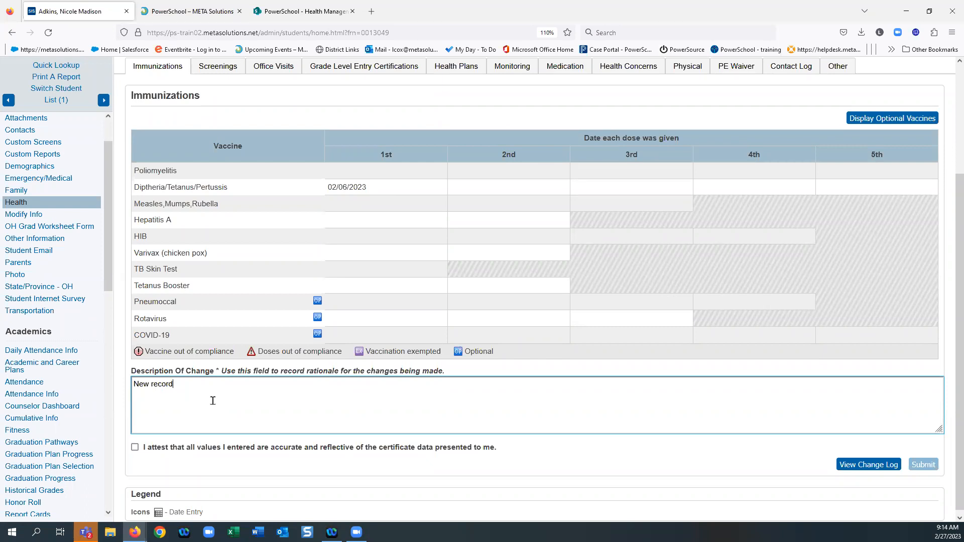
pyautogui.click(135, 447)
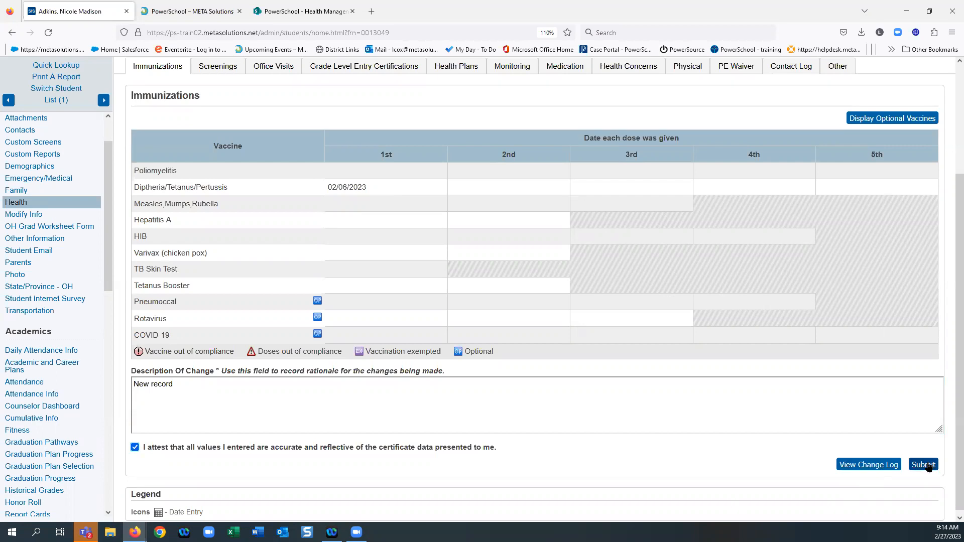
pyautogui.click(928, 466)
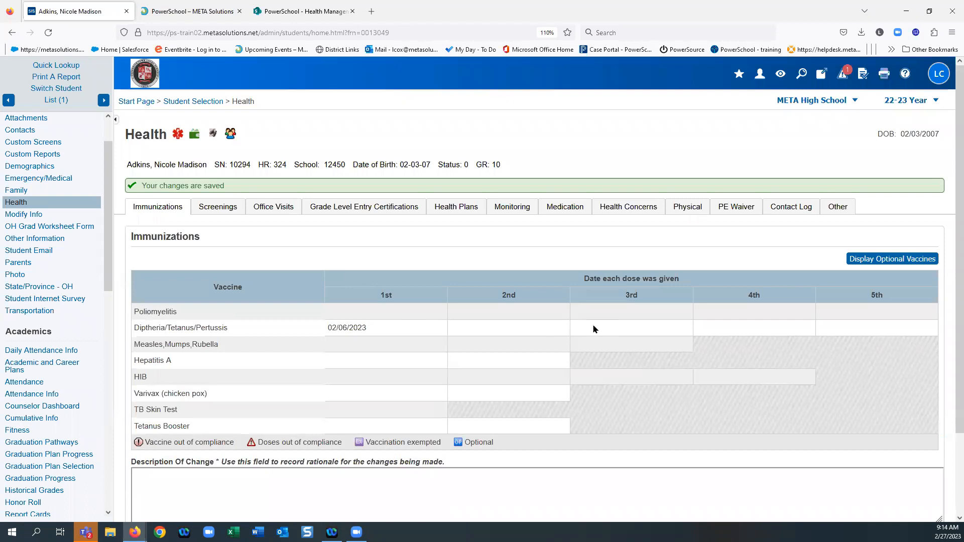
# Change the date of the first Diptheria/Tetanus/Pertussis dose to 02/20/2023.
pyautogui.scroll(-2, 668, 356)
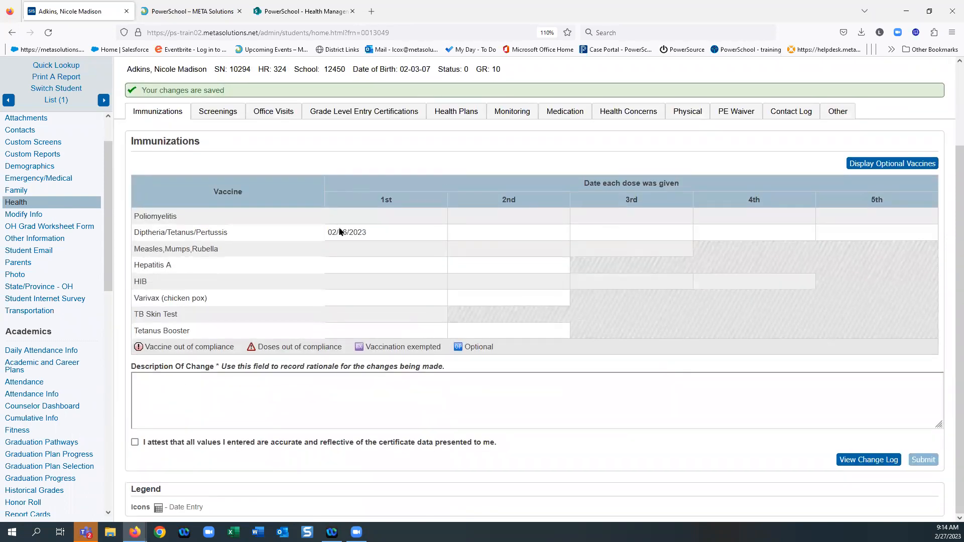
pyautogui.click(342, 231)
pyautogui.click(481, 255)
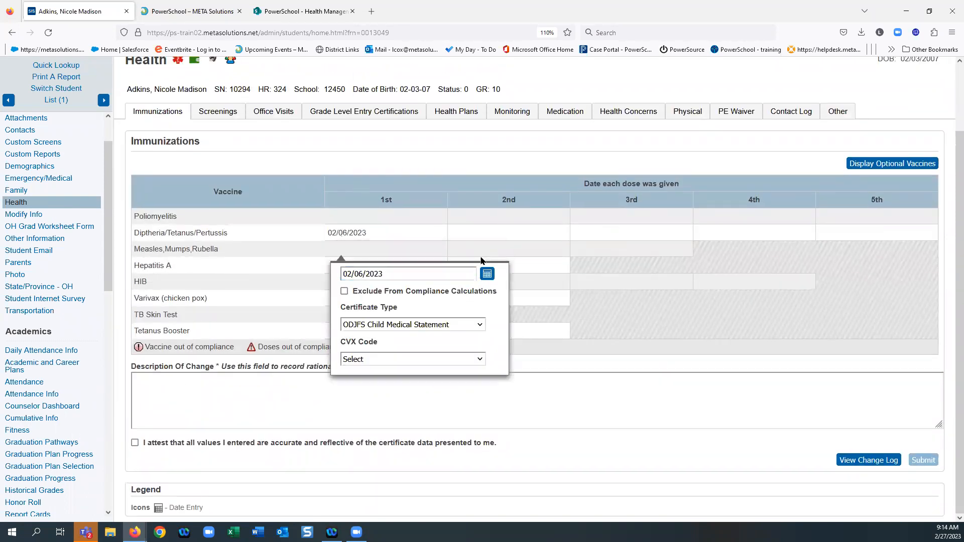
pyautogui.click(481, 256)
pyautogui.click(355, 254)
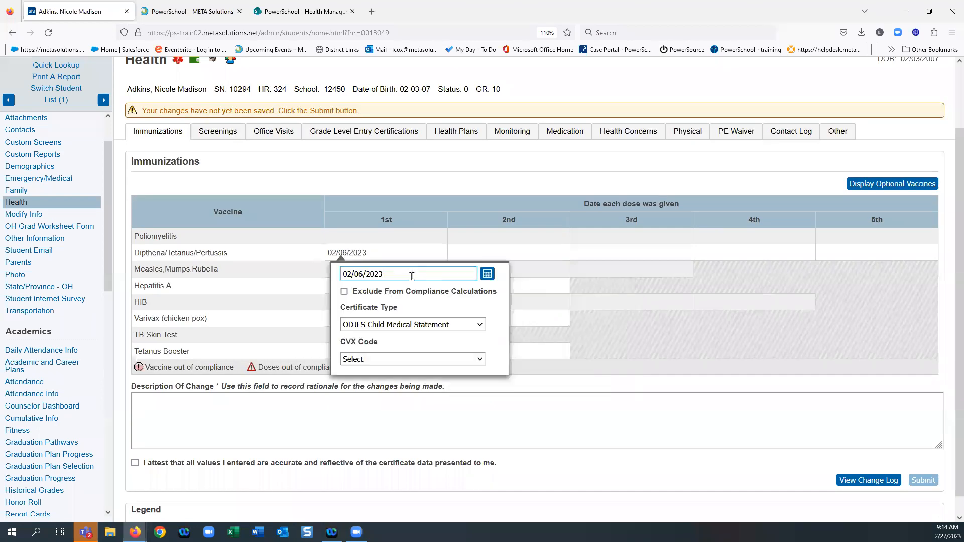
pyautogui.click(486, 274)
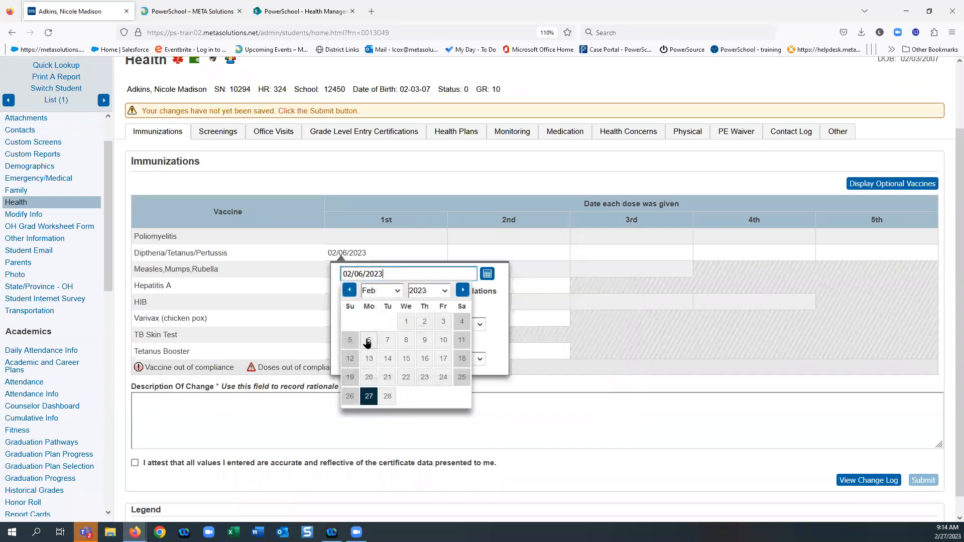
pyautogui.click(369, 377)
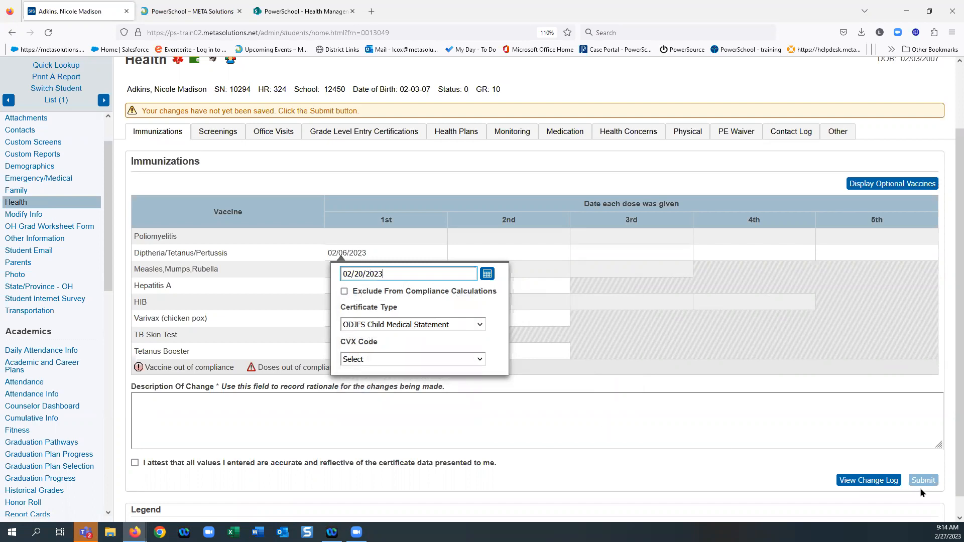
# Close the dose entry and review the immunization change log, expanding the 11/29/2022 entry.
pyautogui.click(435, 410)
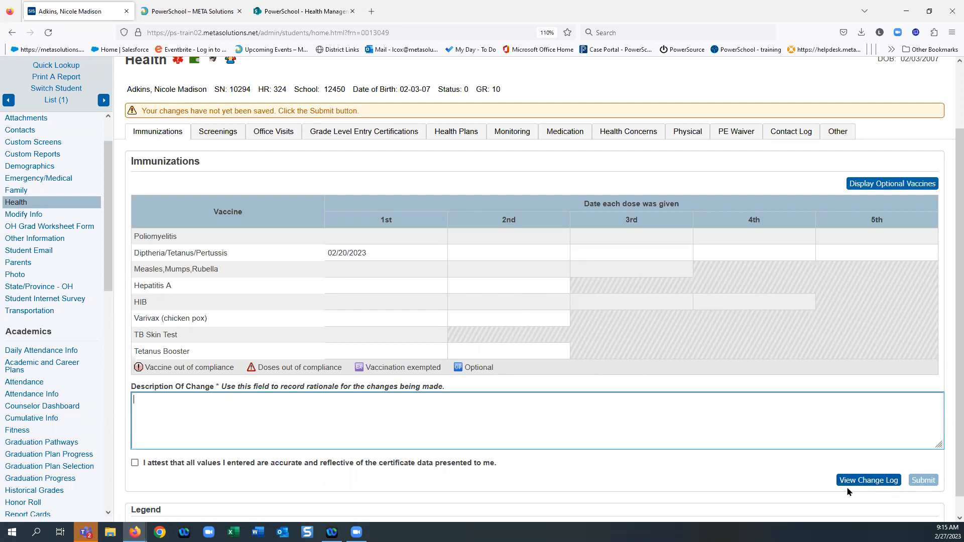
pyautogui.click(616, 480)
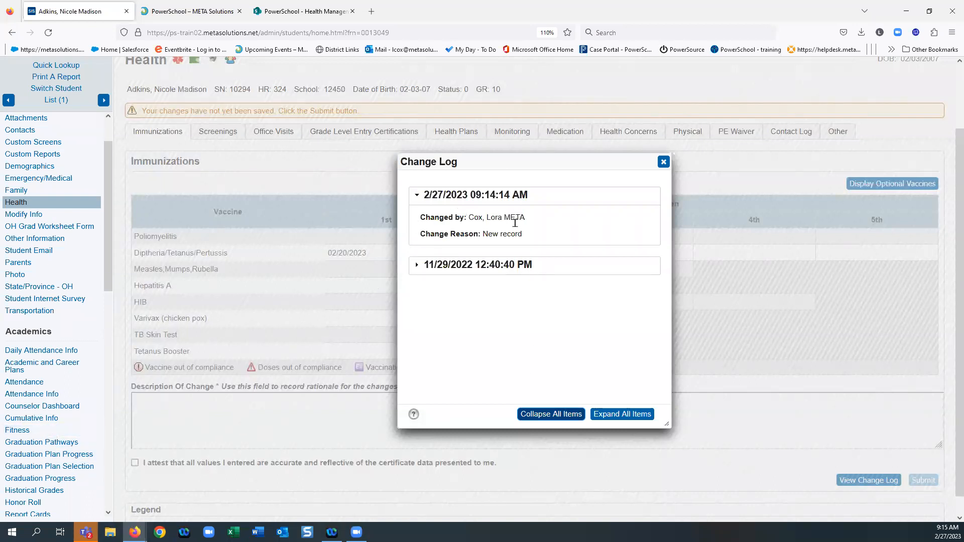
pyautogui.click(415, 266)
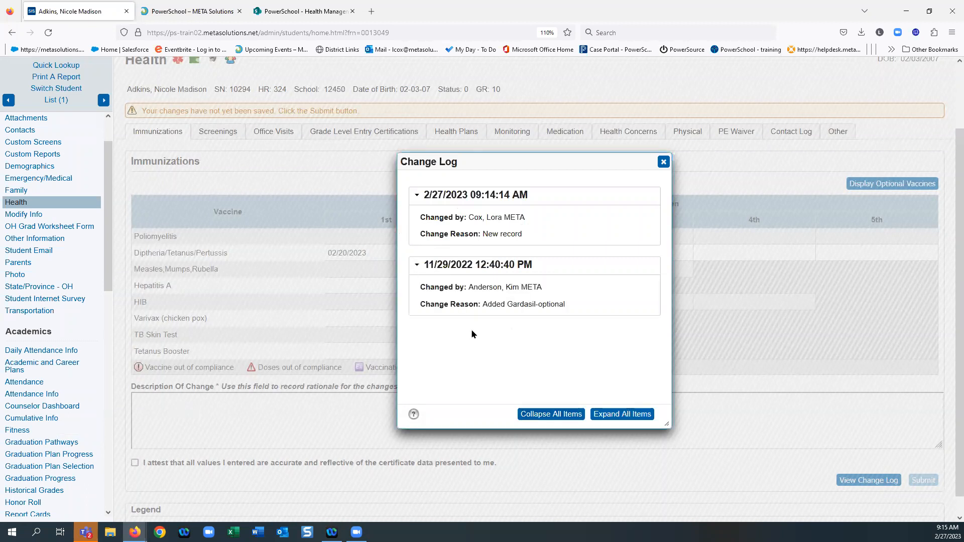
pyautogui.click(663, 161)
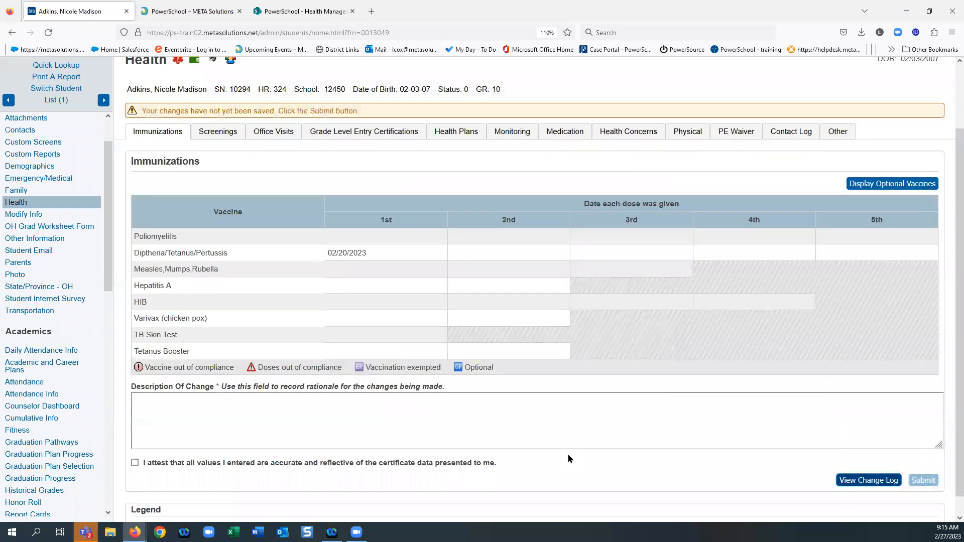
pyautogui.scroll(-1, 608, 338)
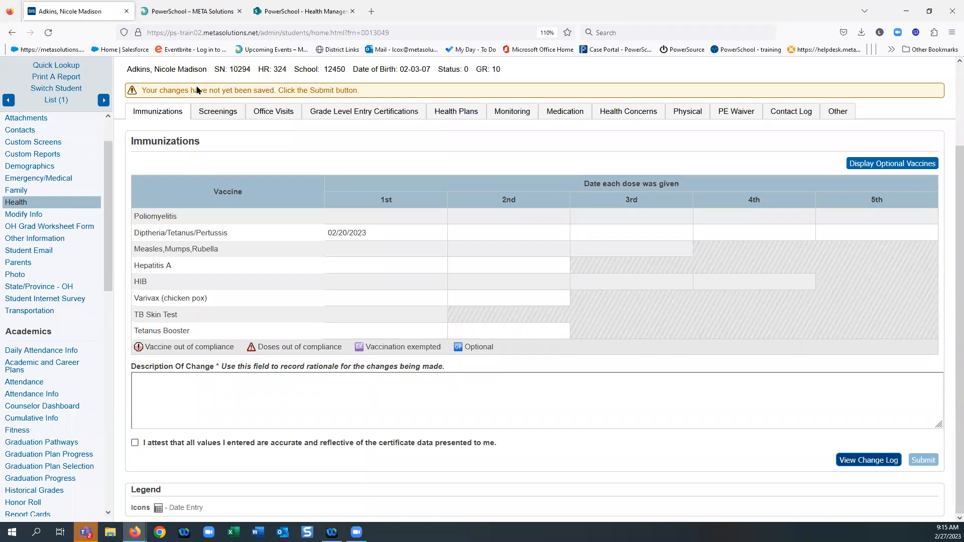
# Start a new Lead Screening record, entering the screening provider's name and a screening date of 02/06/2023.
pyautogui.click(219, 111)
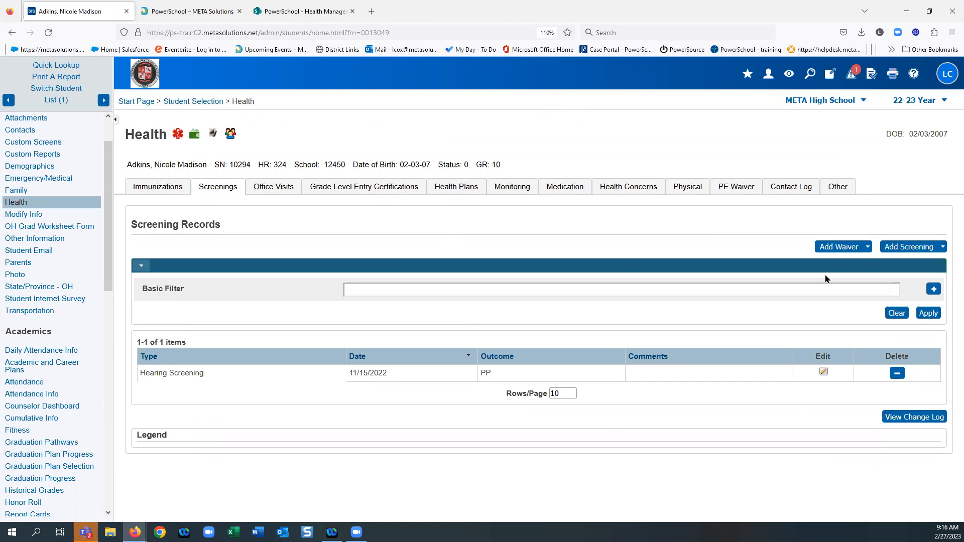
pyautogui.click(904, 248)
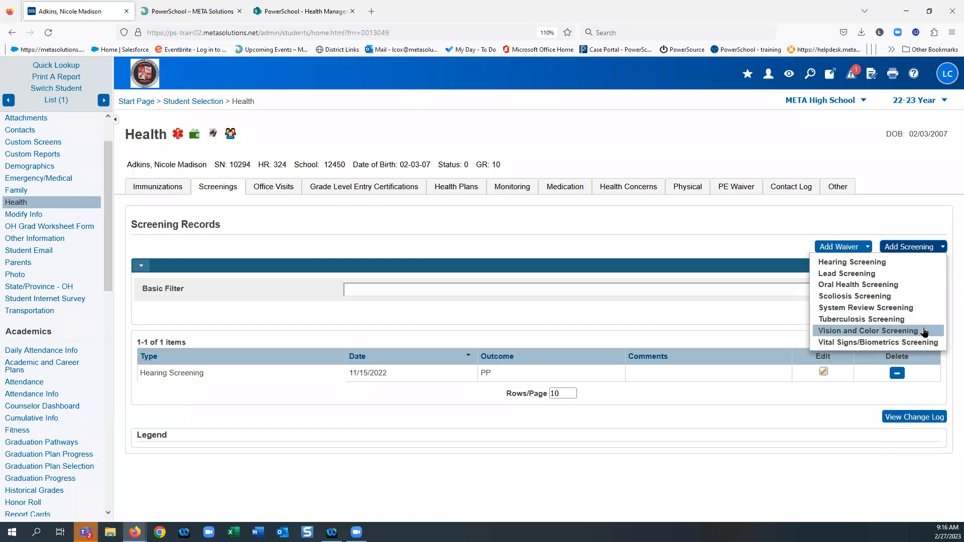
pyautogui.click(856, 276)
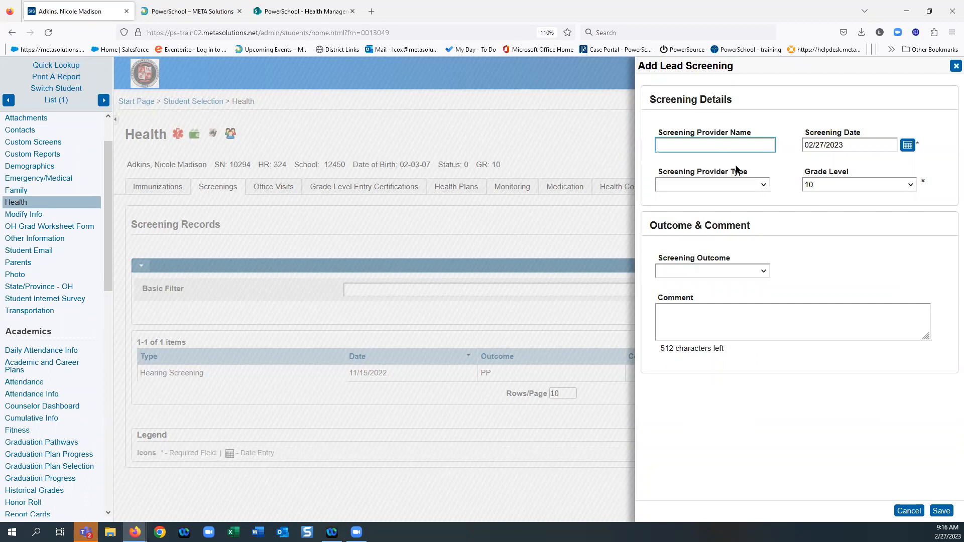
pyautogui.write('Dr. Smith')
pyautogui.click(908, 145)
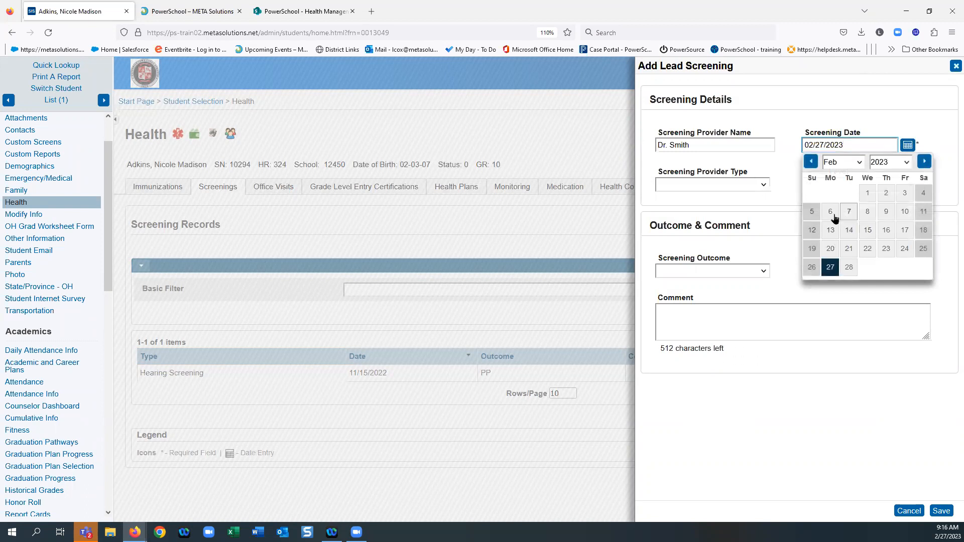
pyautogui.click(830, 212)
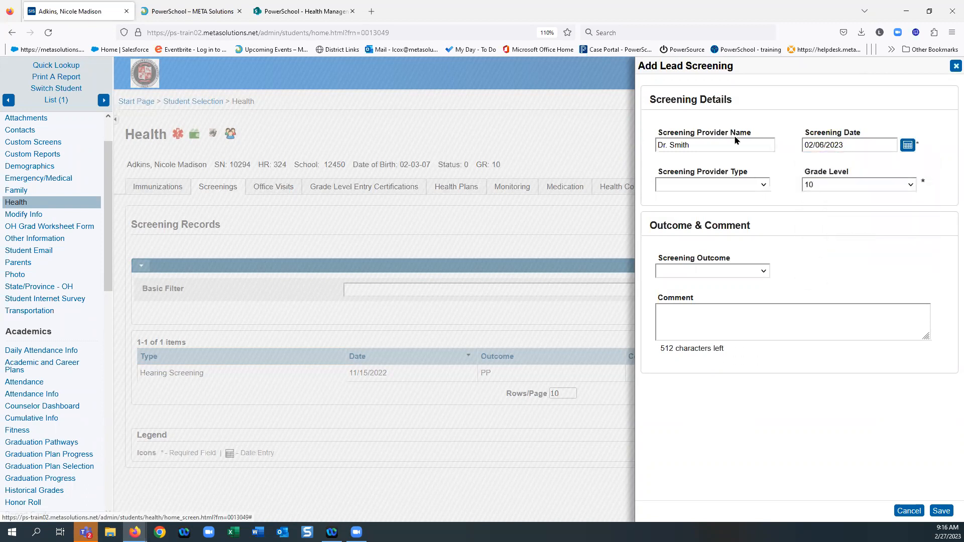
# Set the Screening Provider Type to Nurse and view the Grade Level choices for the lead screening.
pyautogui.click(763, 187)
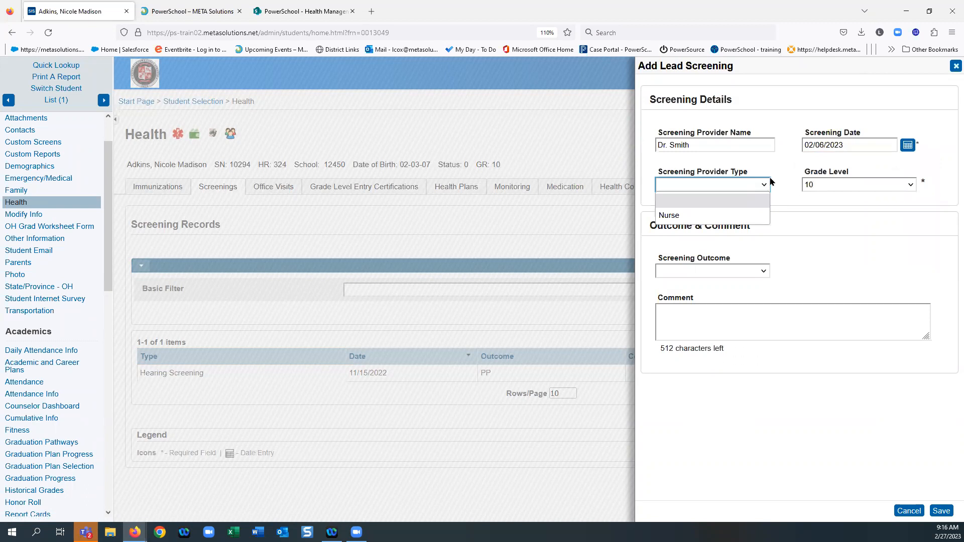
pyautogui.click(671, 215)
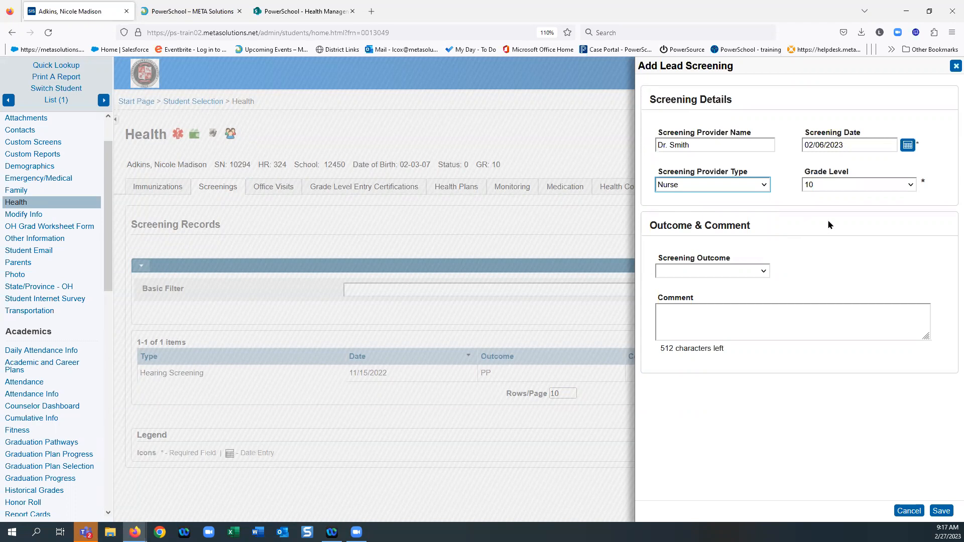
pyautogui.click(764, 185)
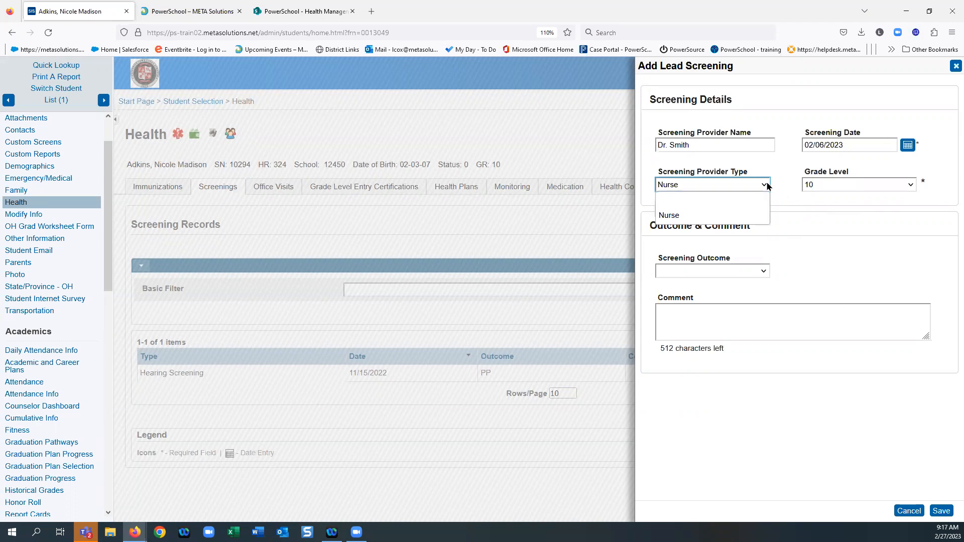
pyautogui.click(764, 185)
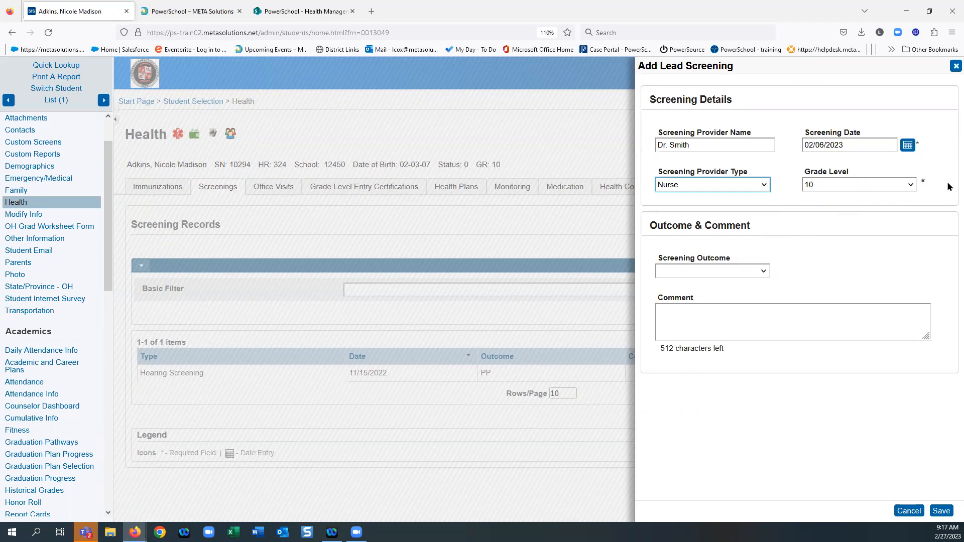
pyautogui.click(910, 185)
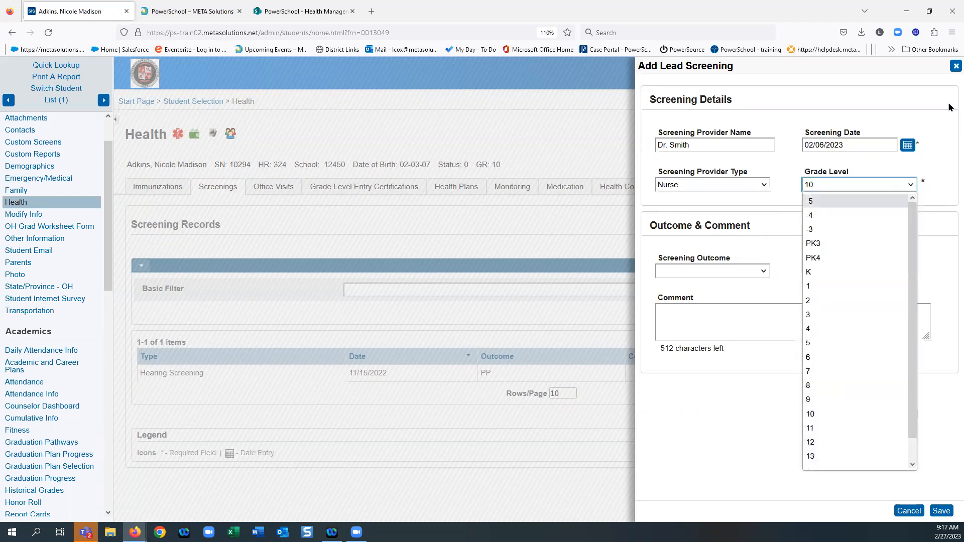
pyautogui.click(950, 156)
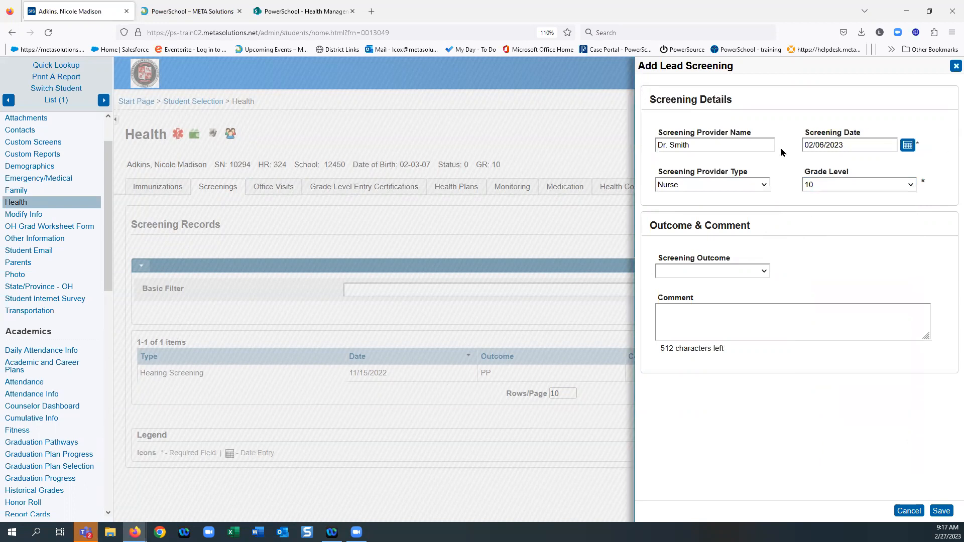
# Set the Screening Outcome to Finger prick test and save the lead screening with no comment.
pyautogui.click(765, 273)
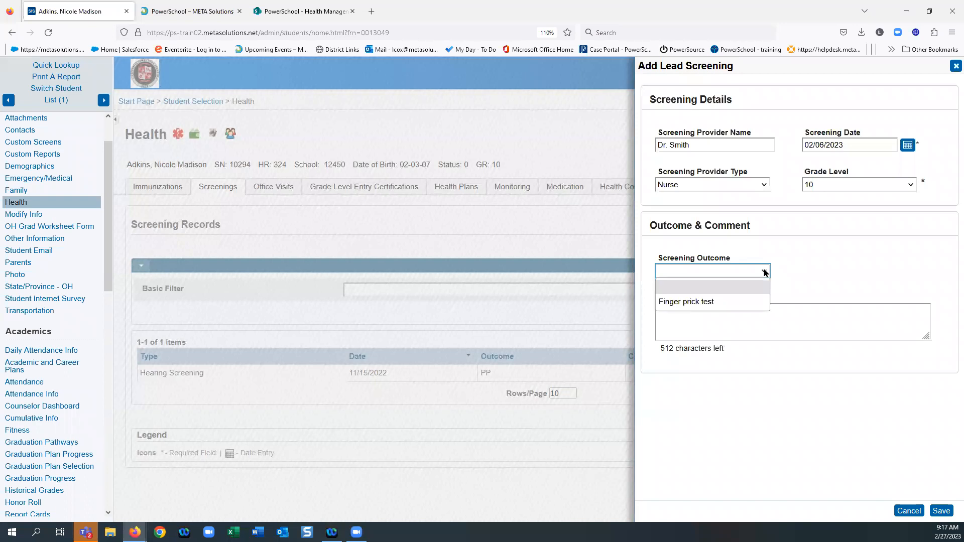
pyautogui.click(690, 302)
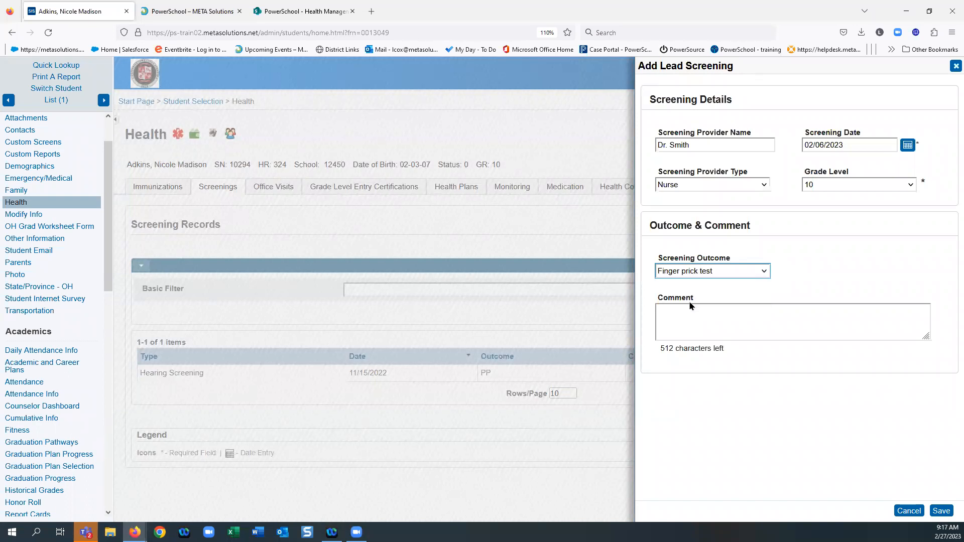
pyautogui.click(683, 267)
pyautogui.click(682, 267)
pyautogui.click(697, 307)
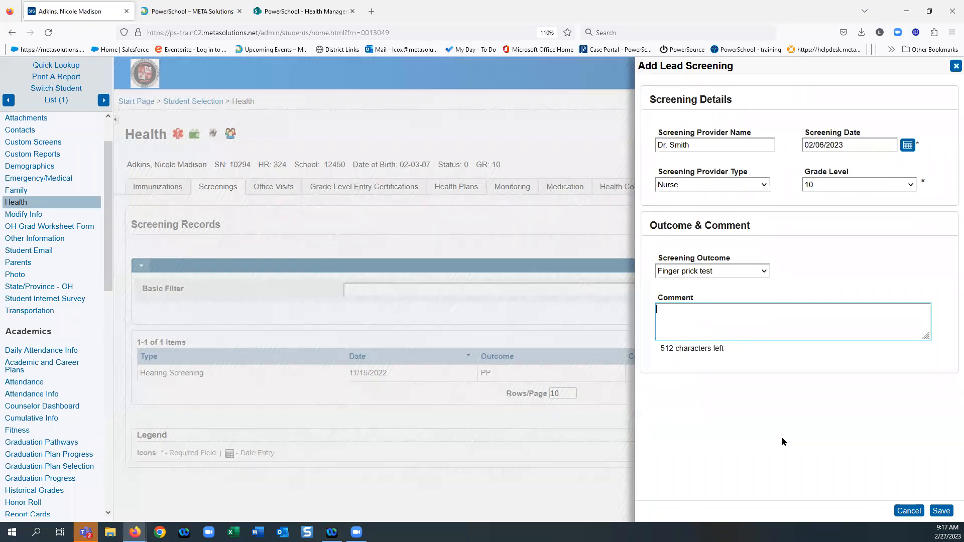
pyautogui.click(948, 510)
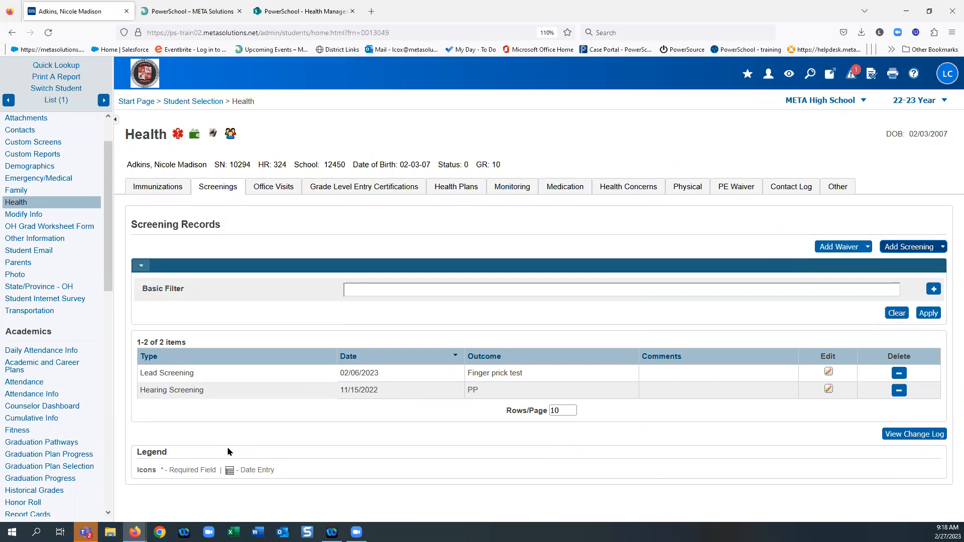
# Start a new Vision and Color Screening and view the available Screening Provider Type choices.
pyautogui.click(903, 251)
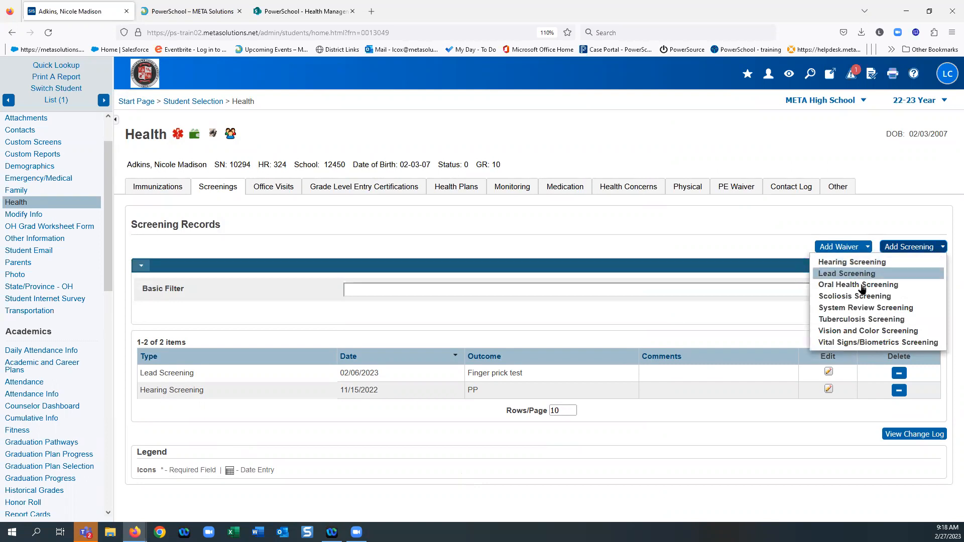
pyautogui.click(857, 331)
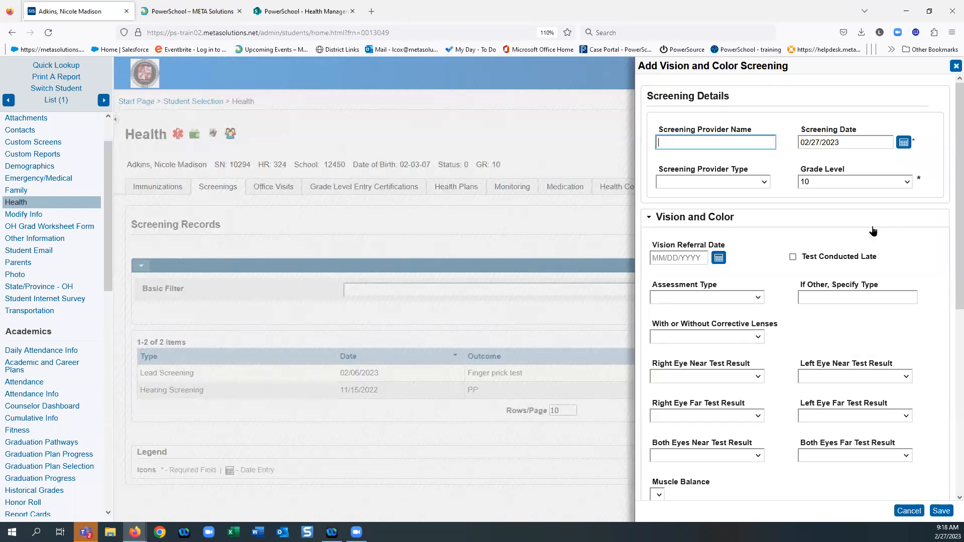
pyautogui.click(763, 184)
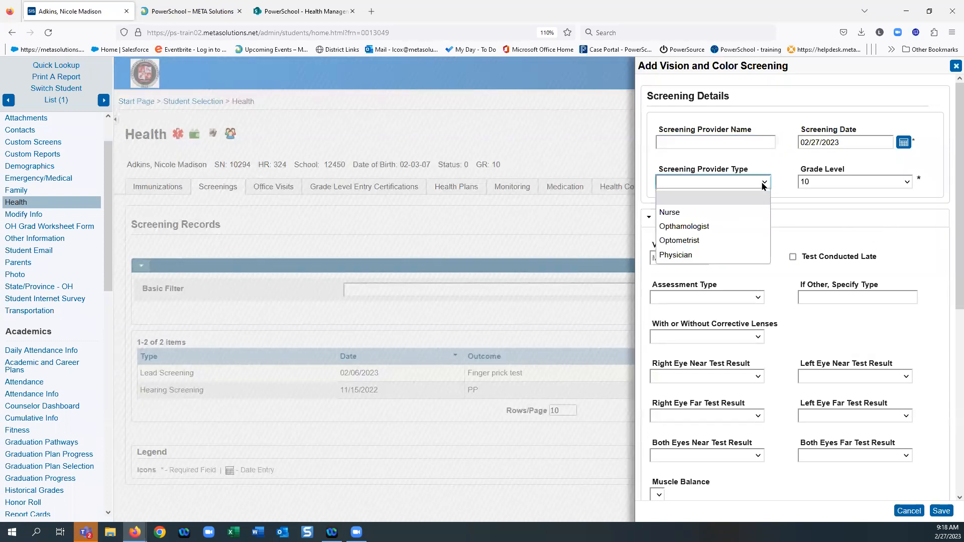
pyautogui.click(763, 185)
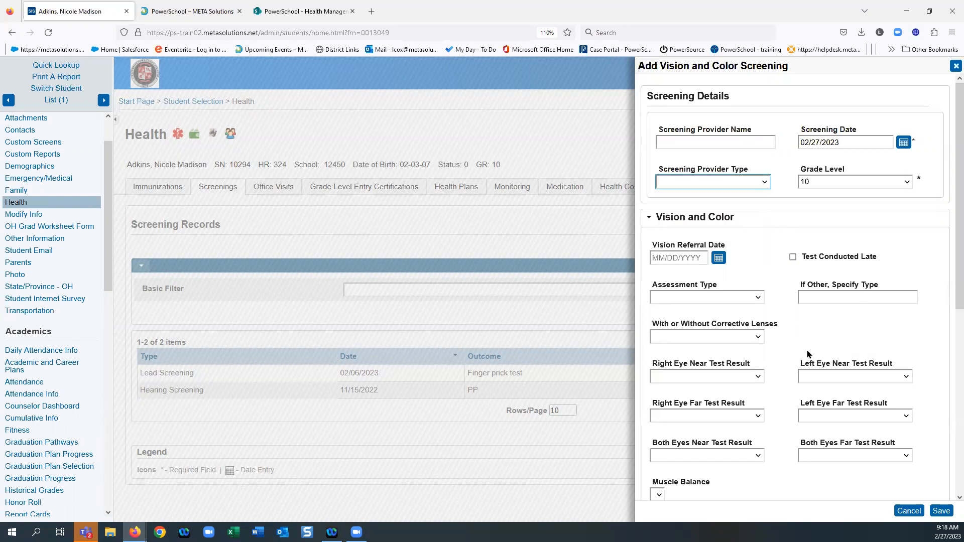
# Examine the eye test result and corrective lenses choices, and look over the remaining vision screening fields.
pyautogui.scroll(-2, 857, 318)
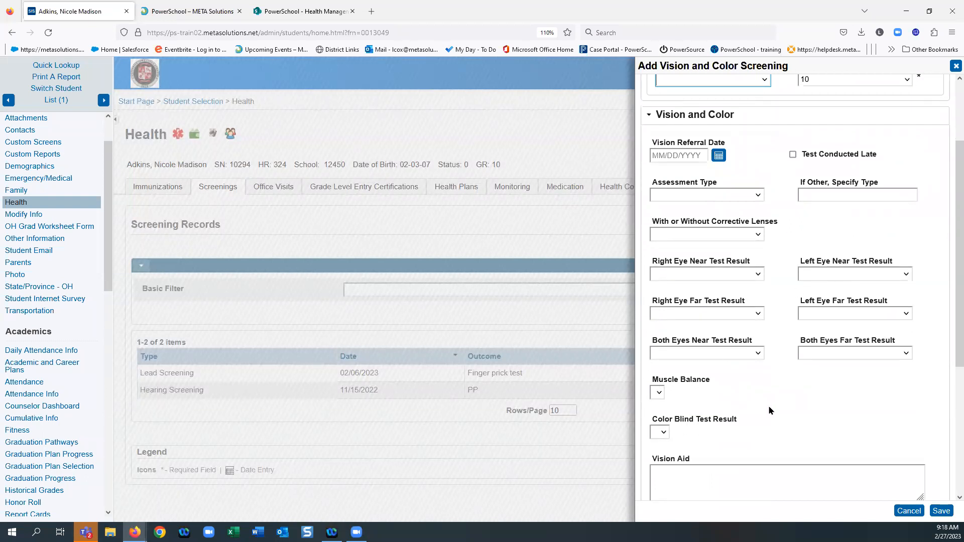
pyautogui.click(755, 274)
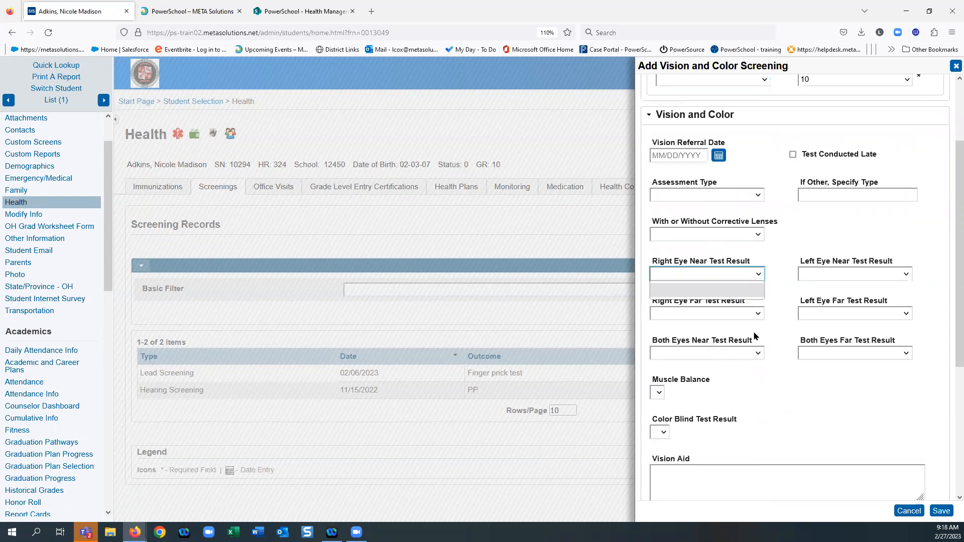
pyautogui.click(758, 317)
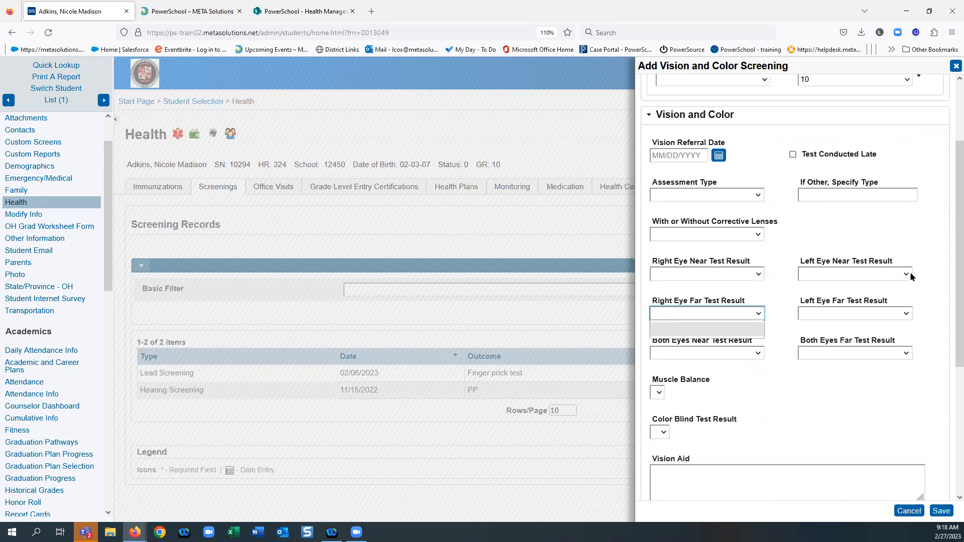
pyautogui.click(909, 274)
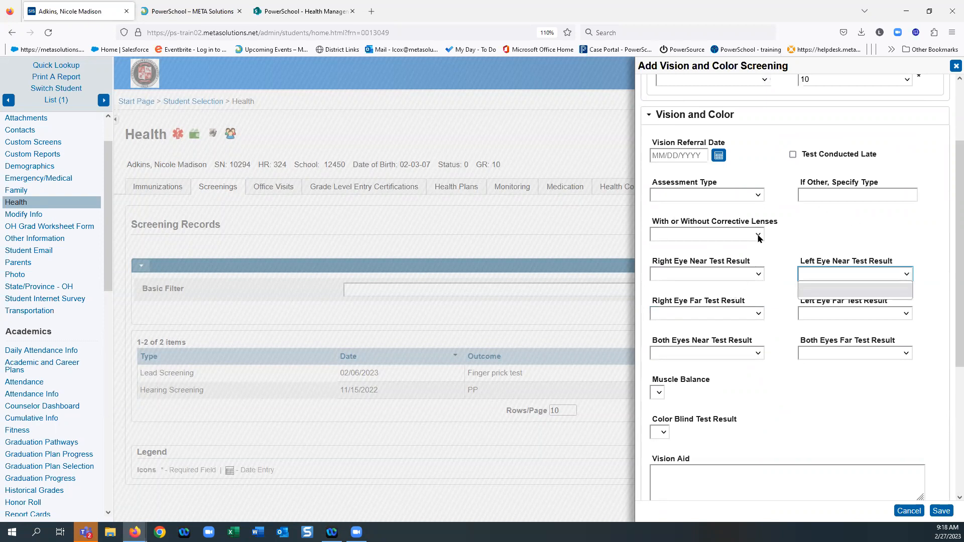
pyautogui.click(758, 235)
pyautogui.click(759, 239)
pyautogui.click(801, 219)
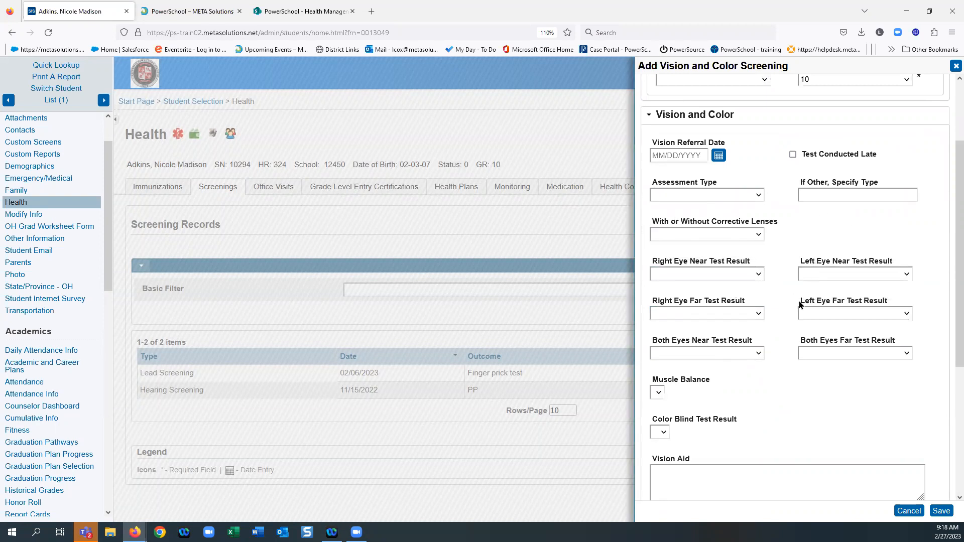
pyautogui.scroll(-2, 756, 404)
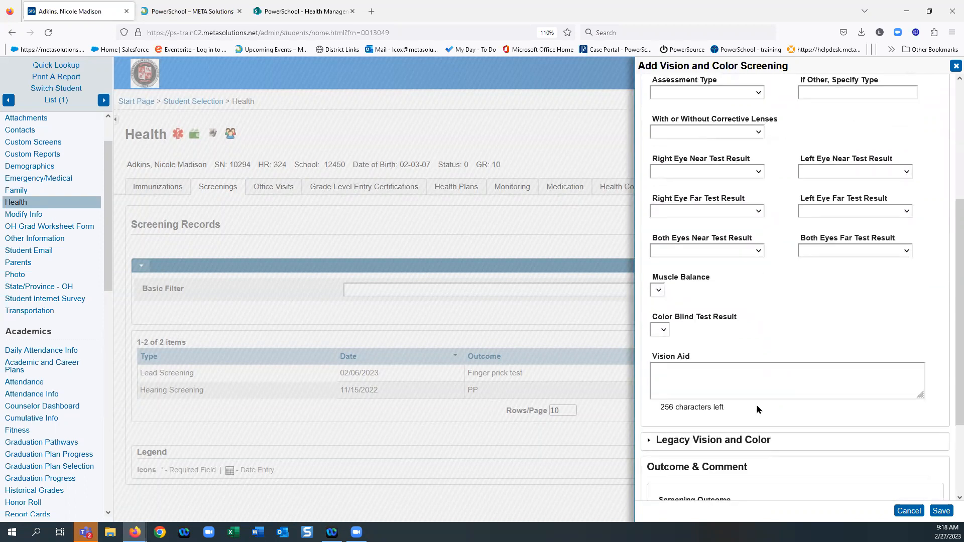
pyautogui.scroll(4, 762, 386)
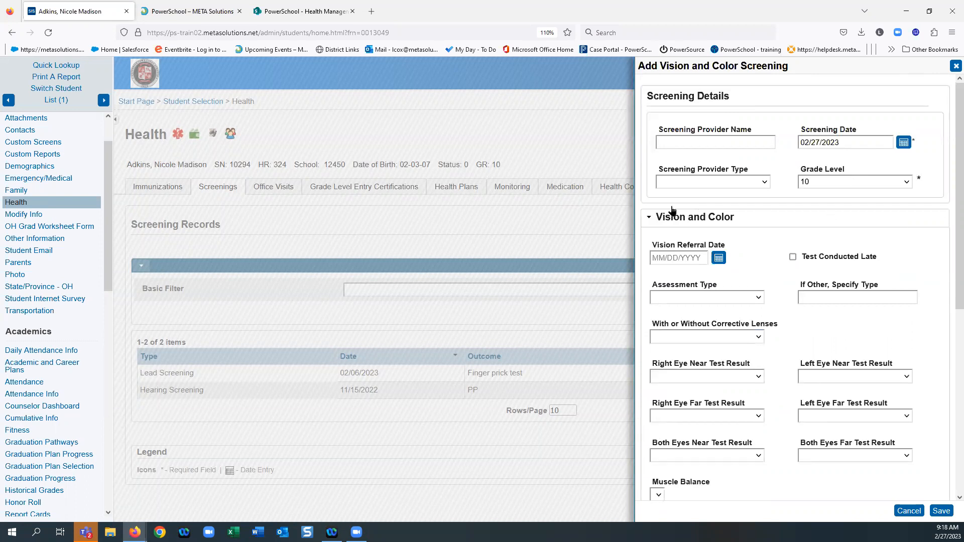
# Collapse and re-expand the Vision and Color section, and set the vision screening's Screening Outcome to No Rx.
pyautogui.click(652, 219)
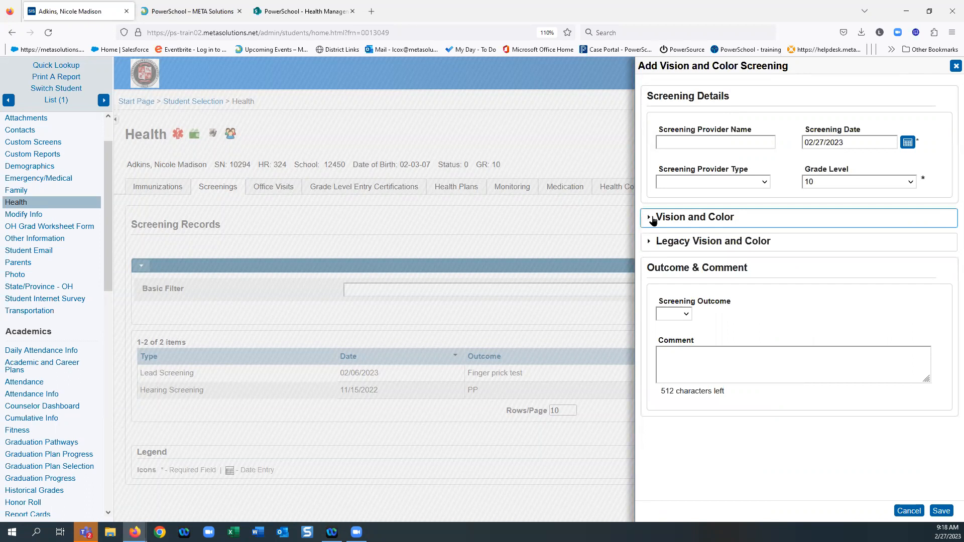
pyautogui.click(652, 219)
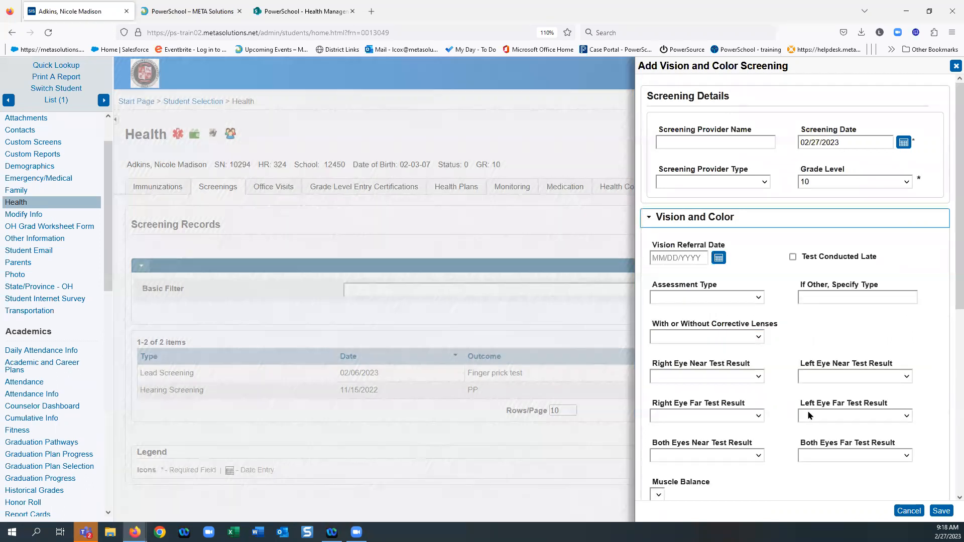
pyautogui.scroll(-2, 807, 410)
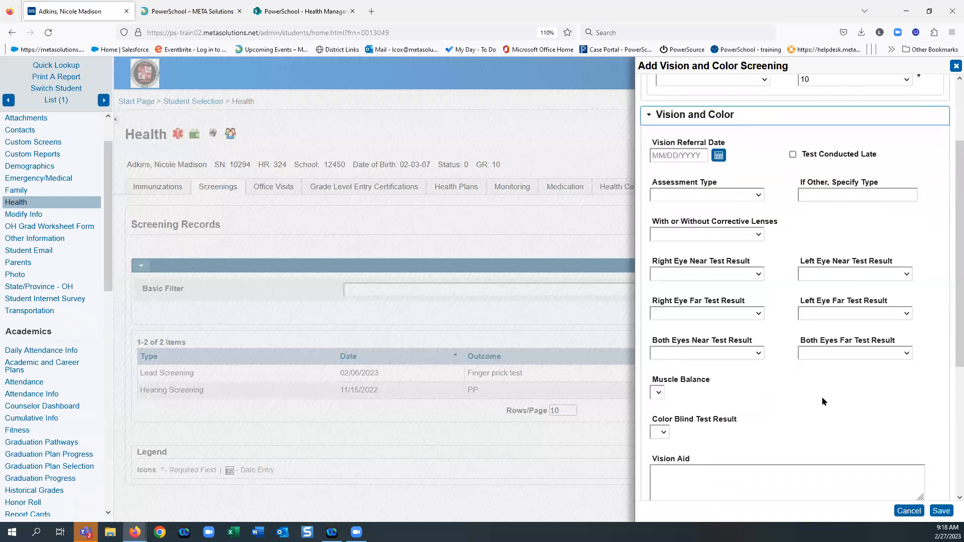
pyautogui.scroll(-1, 825, 434)
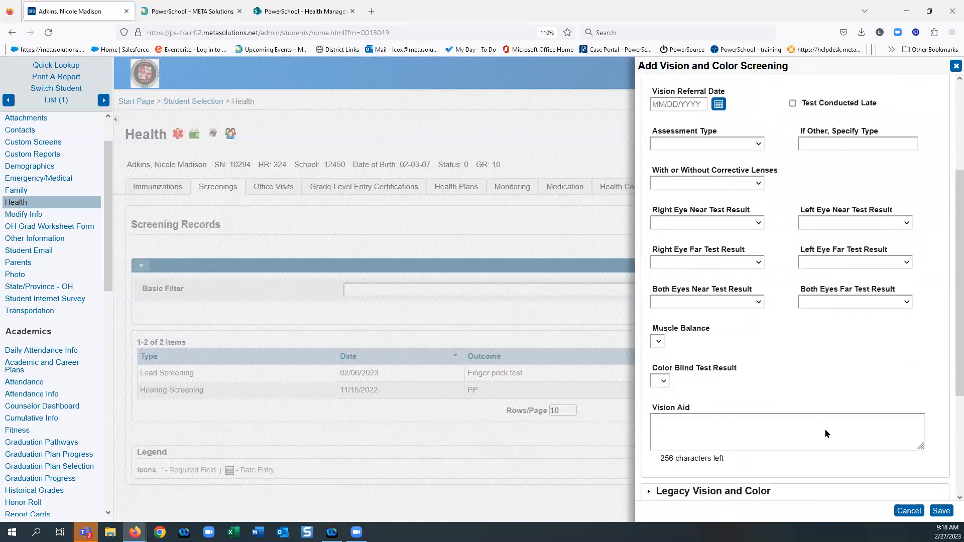
pyautogui.scroll(-1, 825, 434)
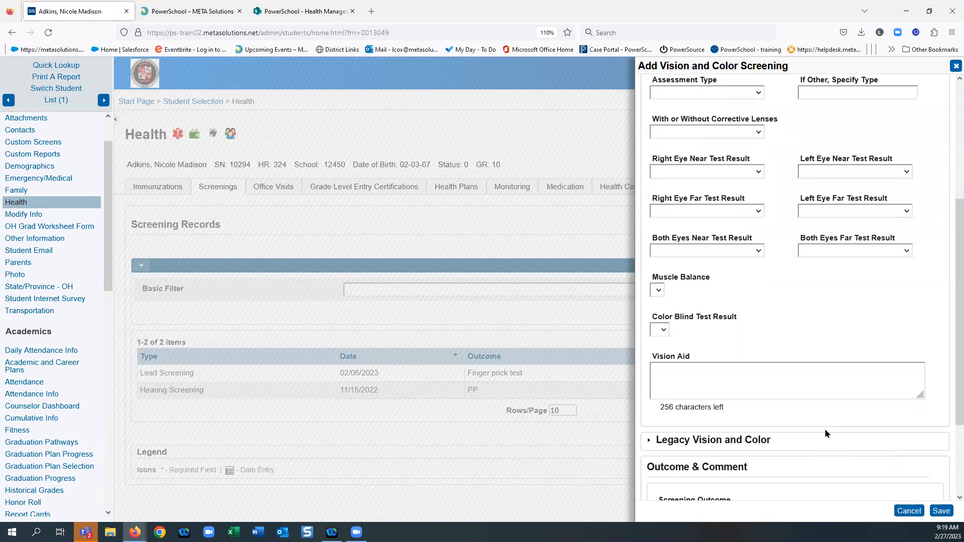
pyautogui.scroll(-3, 824, 432)
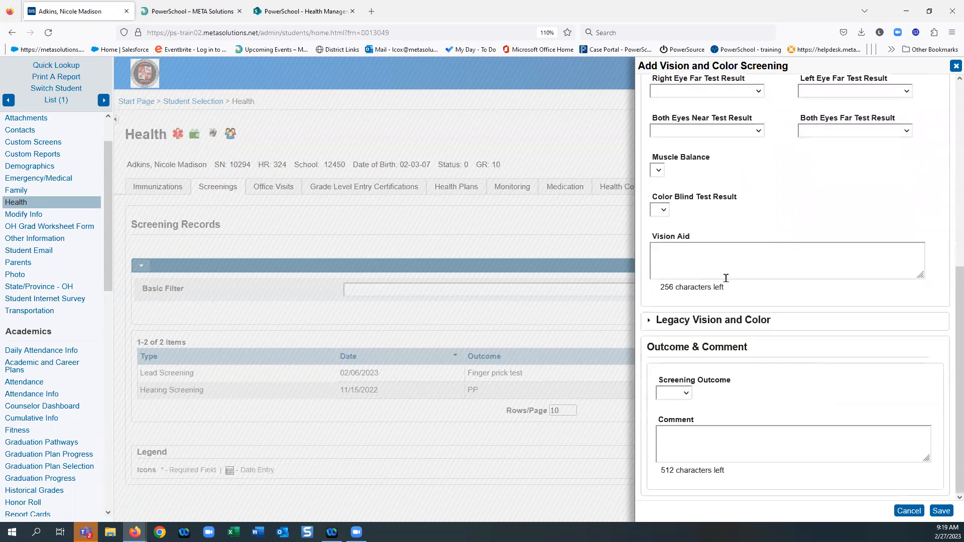
pyautogui.click(683, 392)
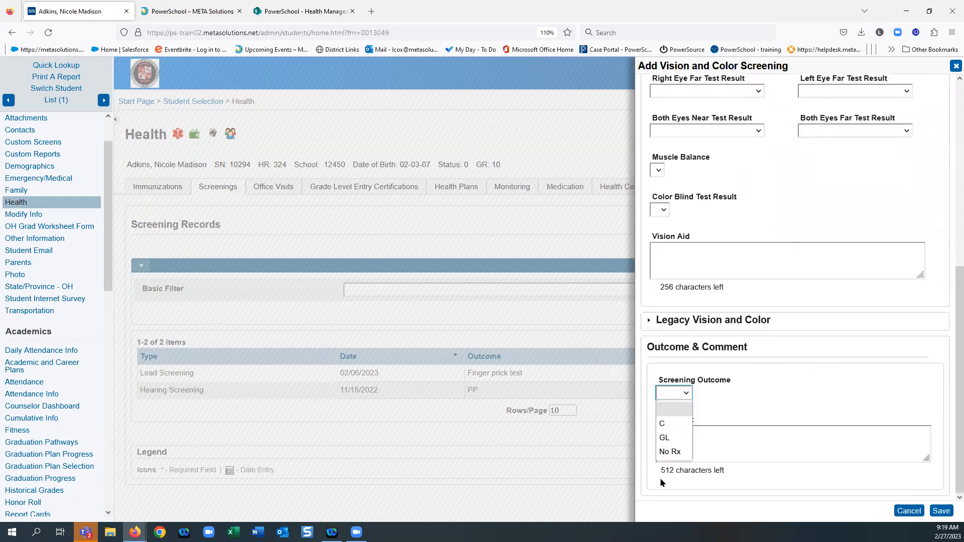
pyautogui.click(670, 452)
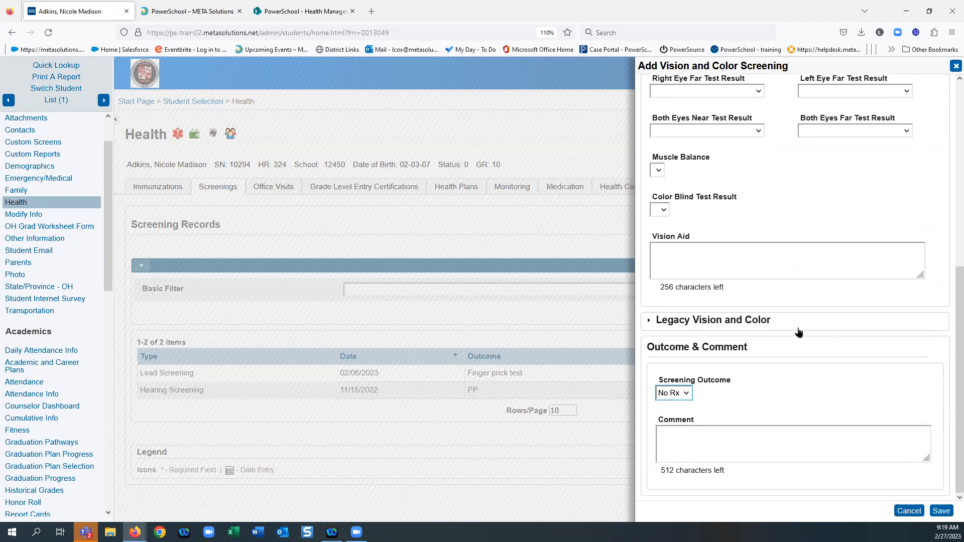
# Expand the Legacy Vision and Color section, examine its eye test result fields, and collapse it again.
pyautogui.click(649, 324)
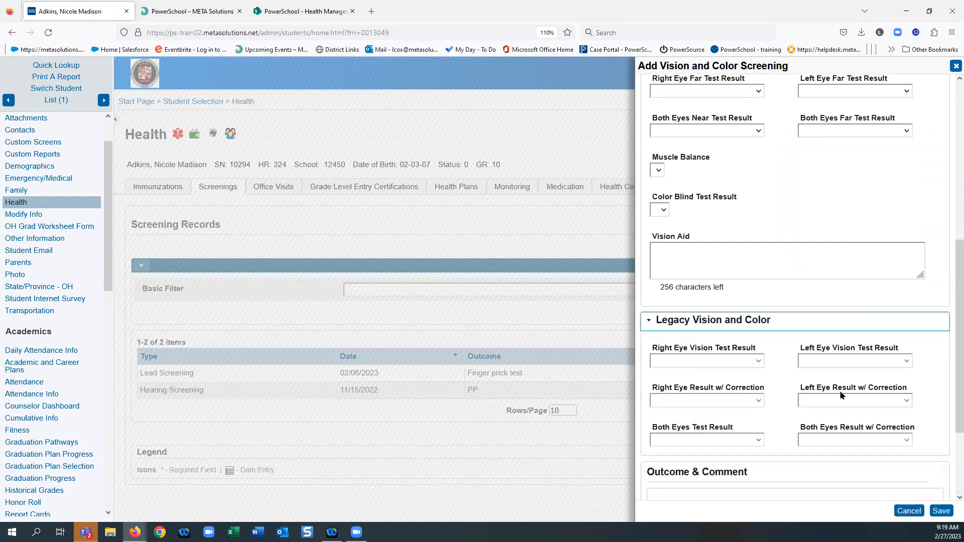
pyautogui.scroll(-3, 938, 405)
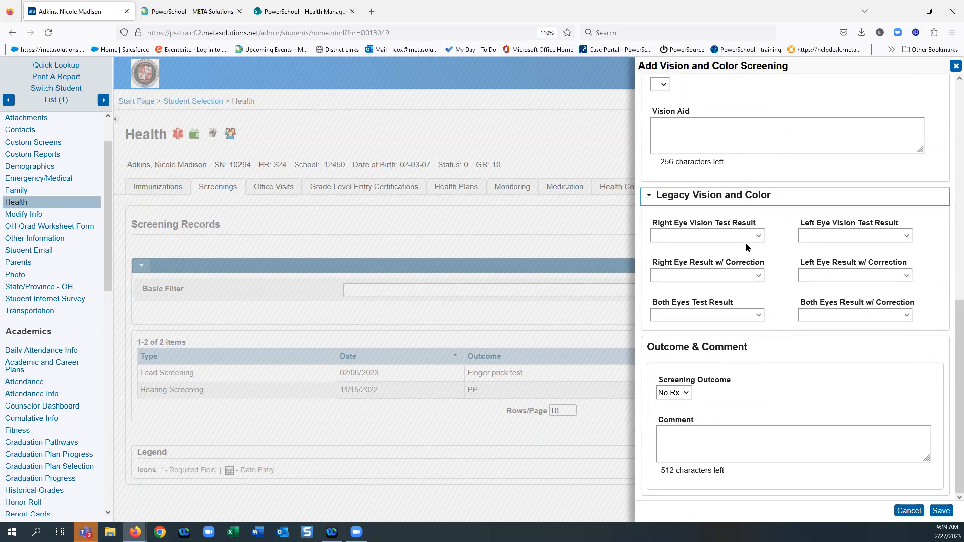
pyautogui.click(759, 237)
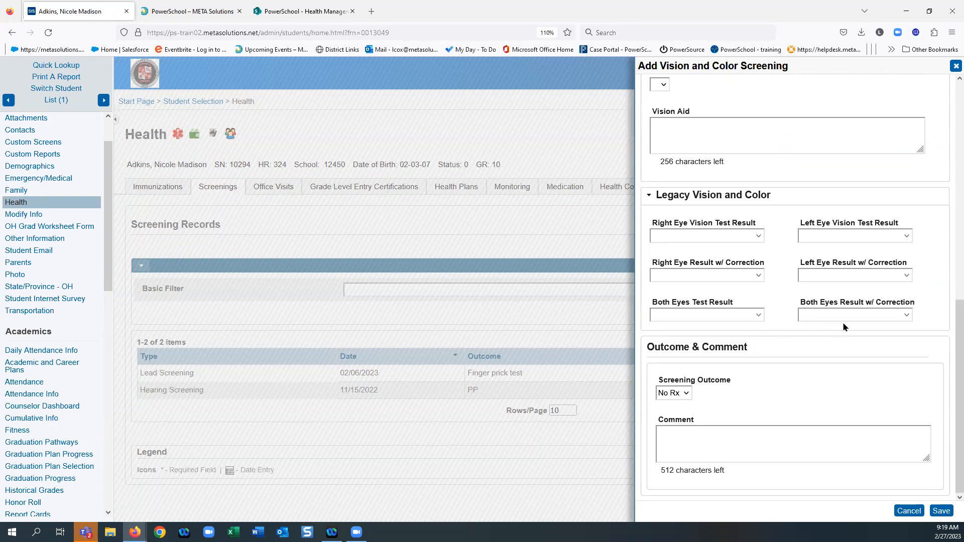
pyautogui.scroll(3, 742, 316)
pyautogui.click(647, 299)
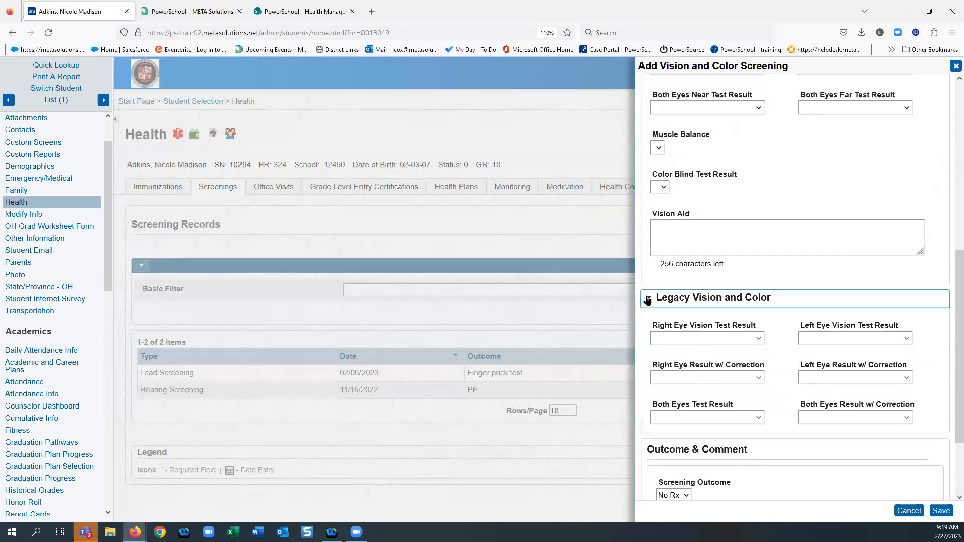
pyautogui.scroll(3, 862, 367)
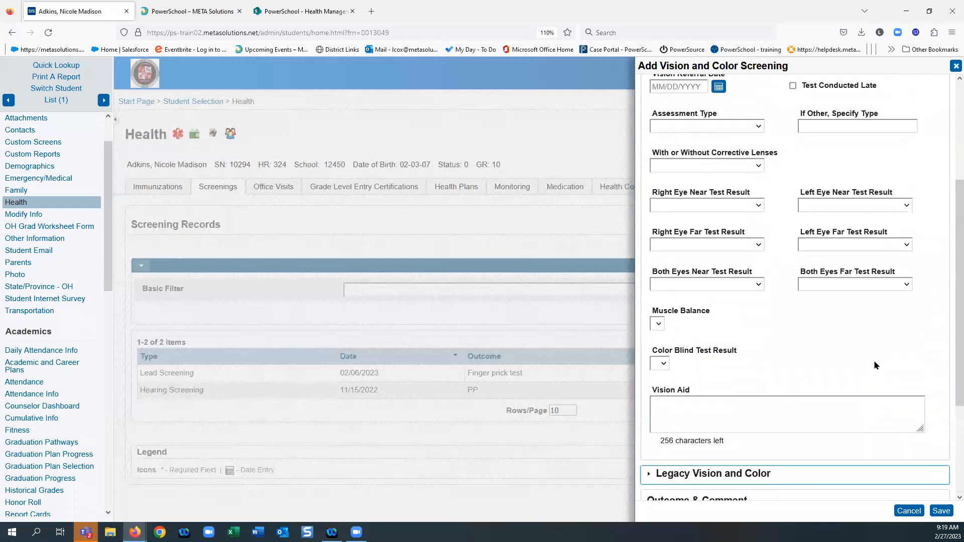
# Look over the Comment field and the vision test fields, and discard the new vision screening without saving.
pyautogui.scroll(-3, 873, 360)
pyautogui.click(707, 438)
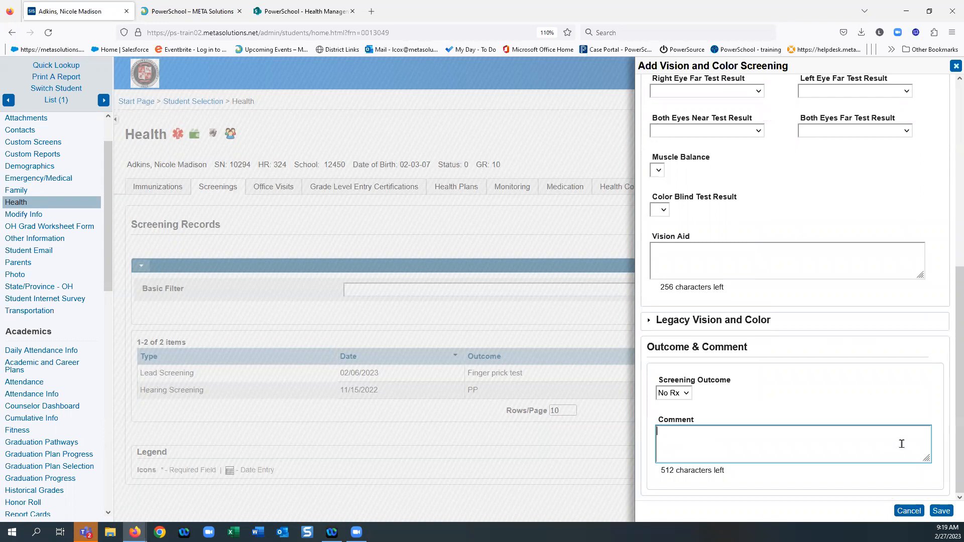
pyautogui.scroll(6, 901, 443)
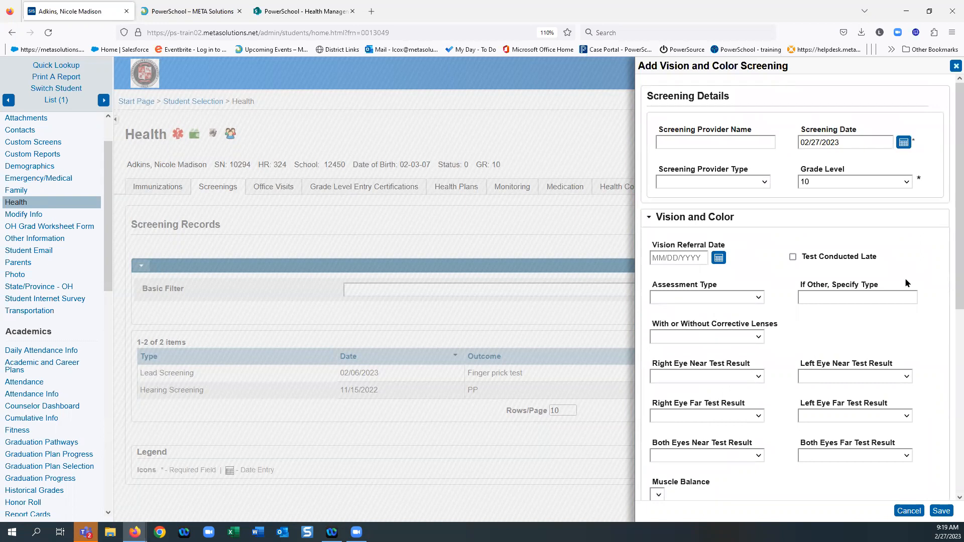
pyautogui.scroll(-1, 864, 482)
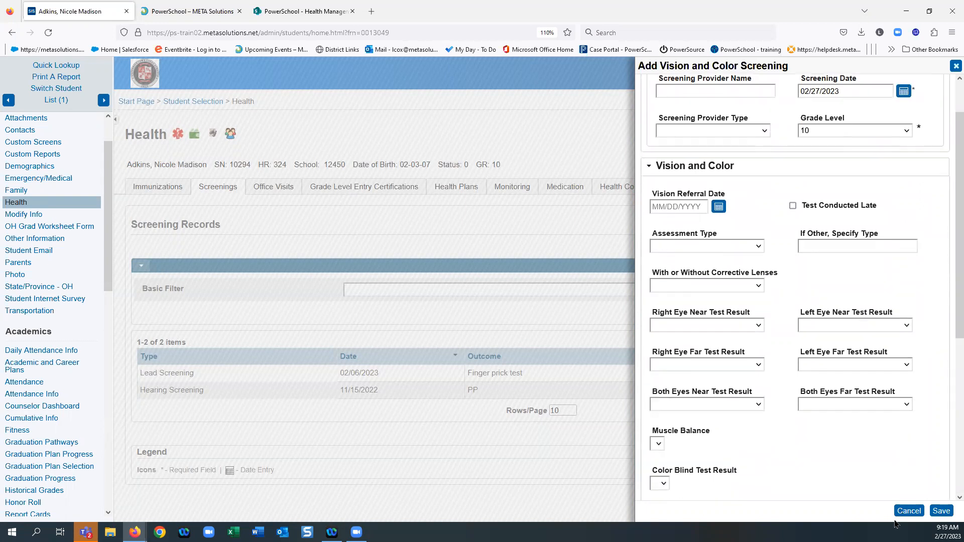
pyautogui.click(908, 511)
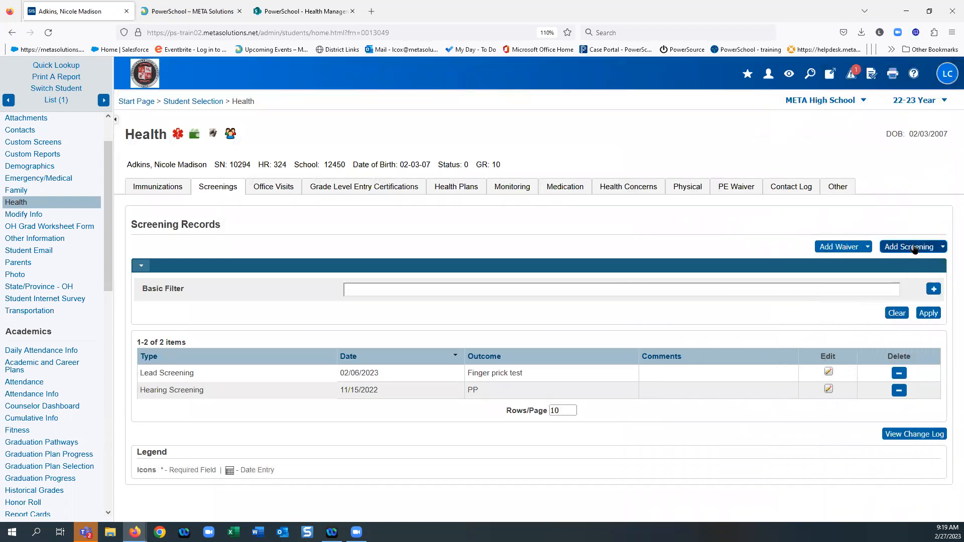
# Open a blank Vision and Color Screening form to view its fields, and close it without saving.
pyautogui.click(914, 248)
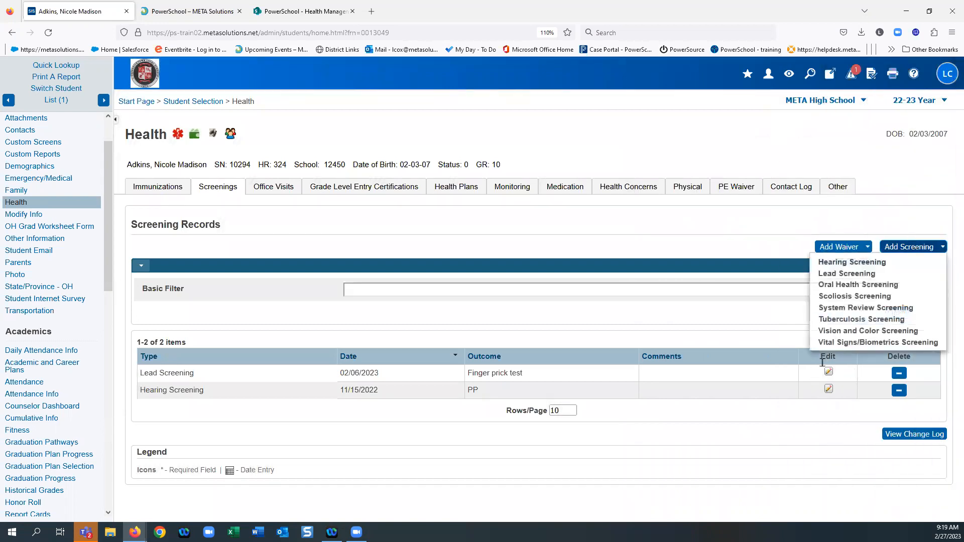
pyautogui.click(833, 331)
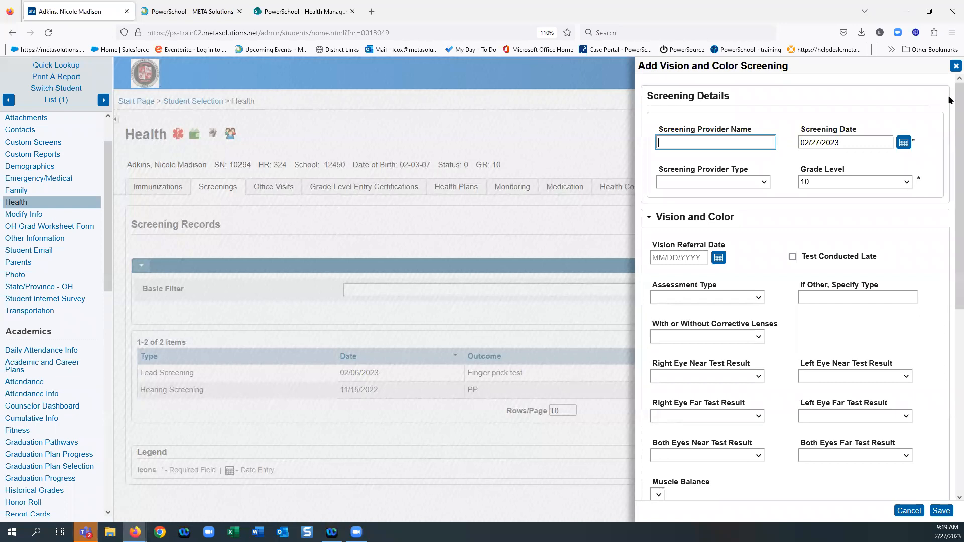
pyautogui.click(953, 66)
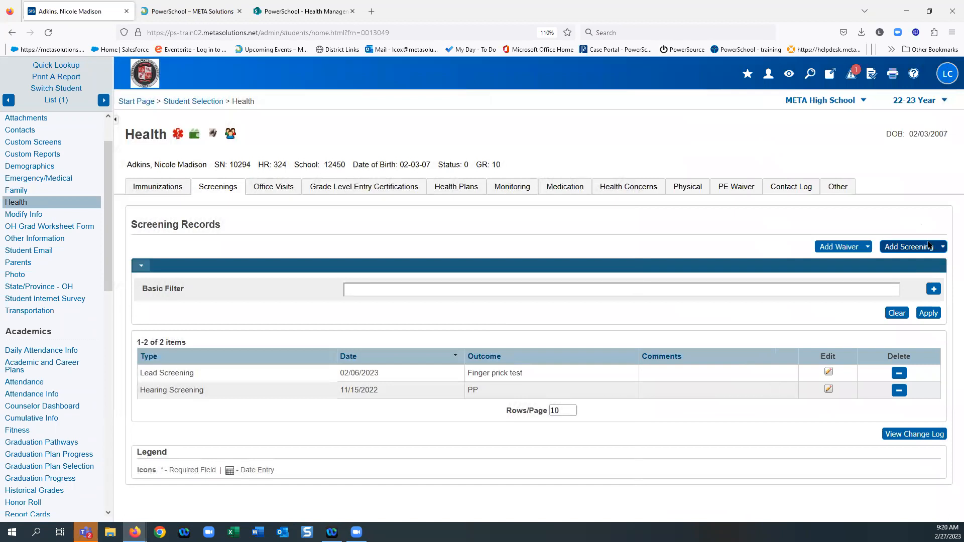
# Open a new Vital Signs/Biometrics Screening, examine its biometrics, vital signs and outcome fields, and close it without saving.
pyautogui.click(920, 248)
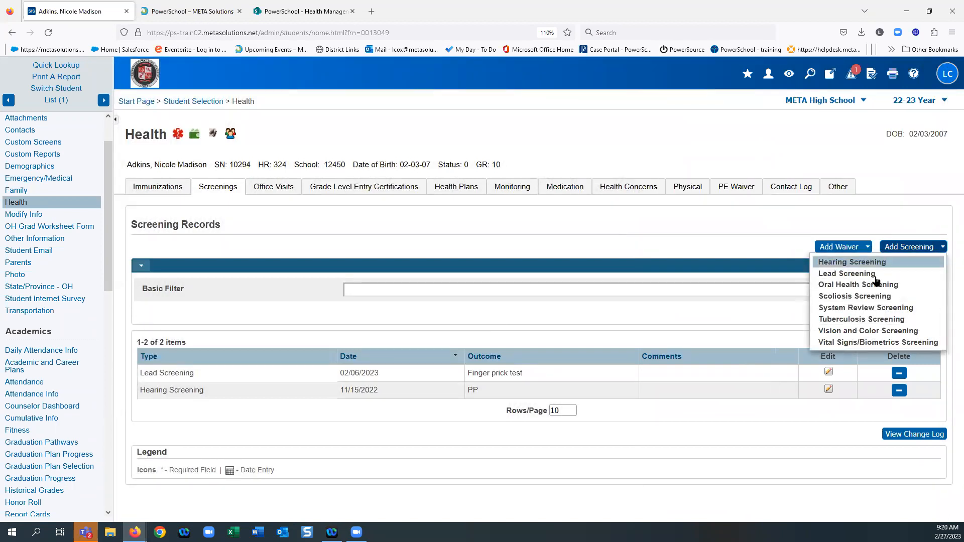
pyautogui.click(881, 346)
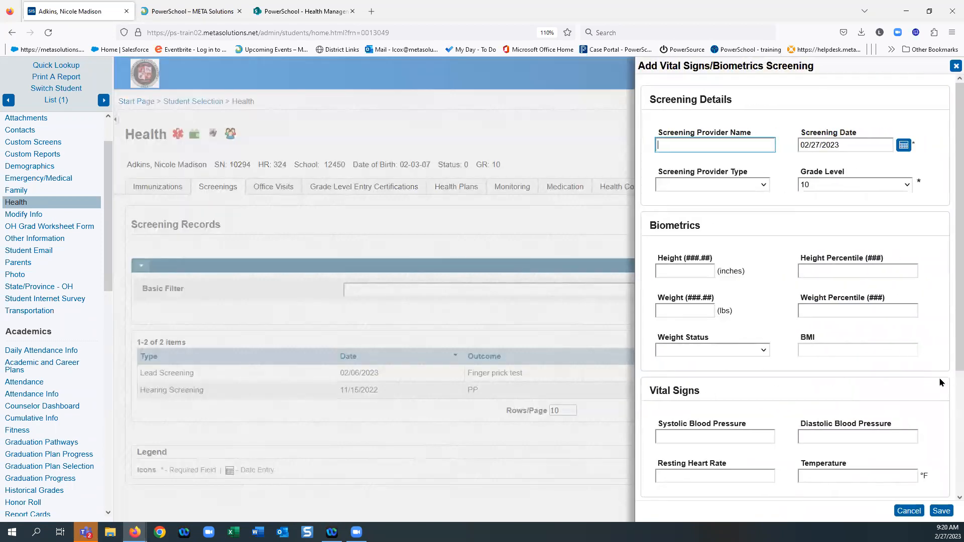
pyautogui.scroll(-1, 939, 382)
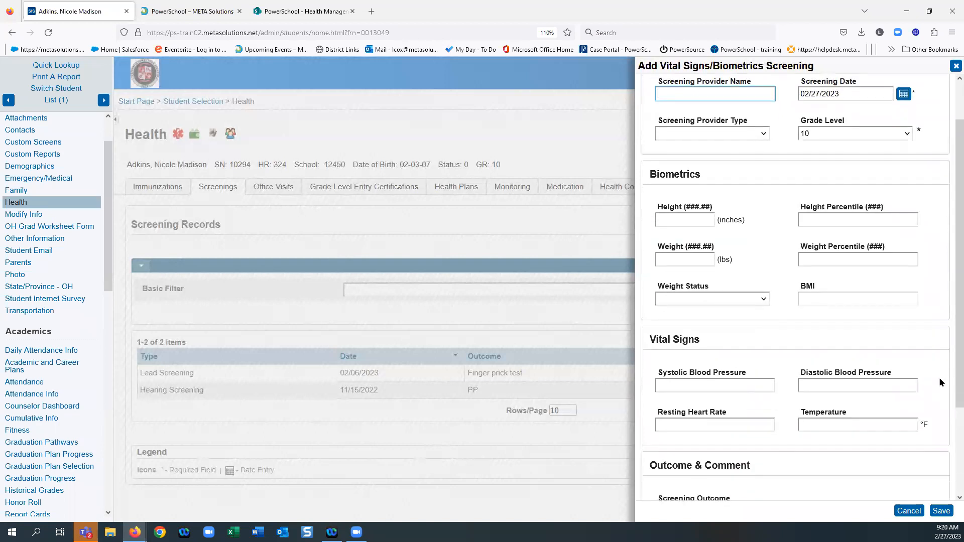
pyautogui.scroll(1, 939, 382)
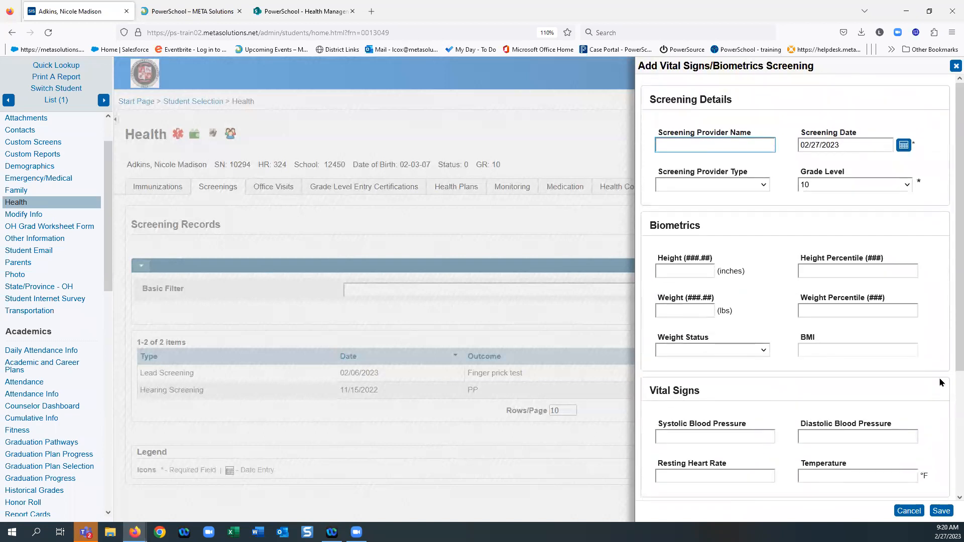
pyautogui.scroll(-3, 939, 381)
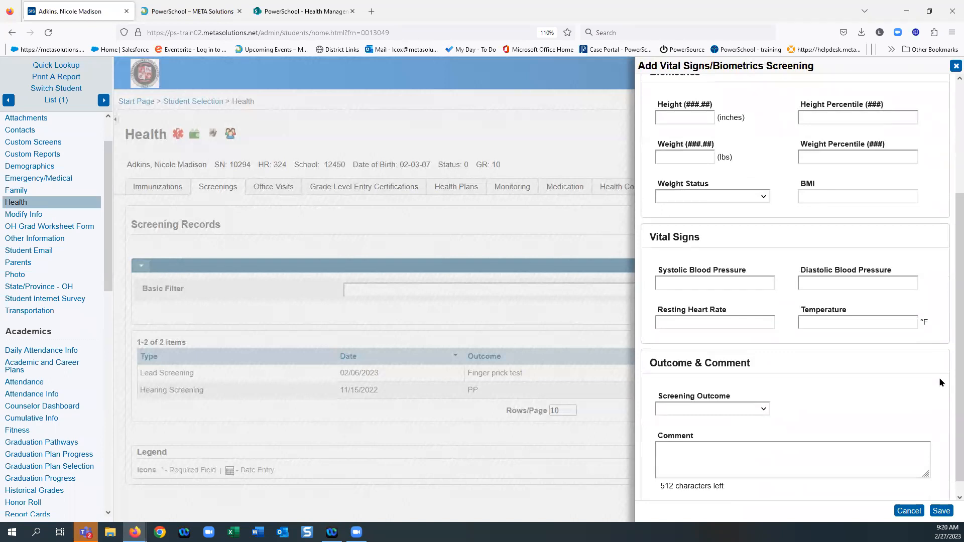
pyautogui.scroll(3, 939, 381)
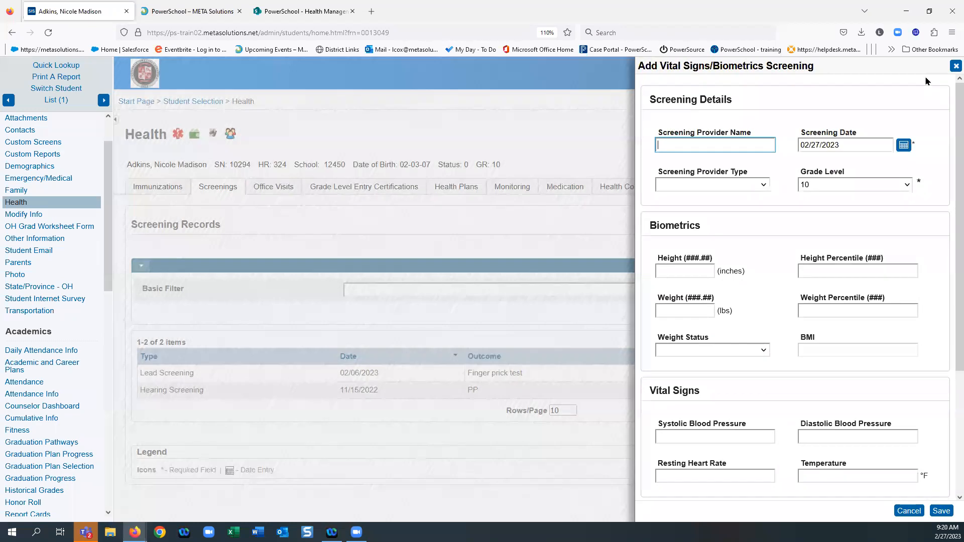
pyautogui.click(954, 66)
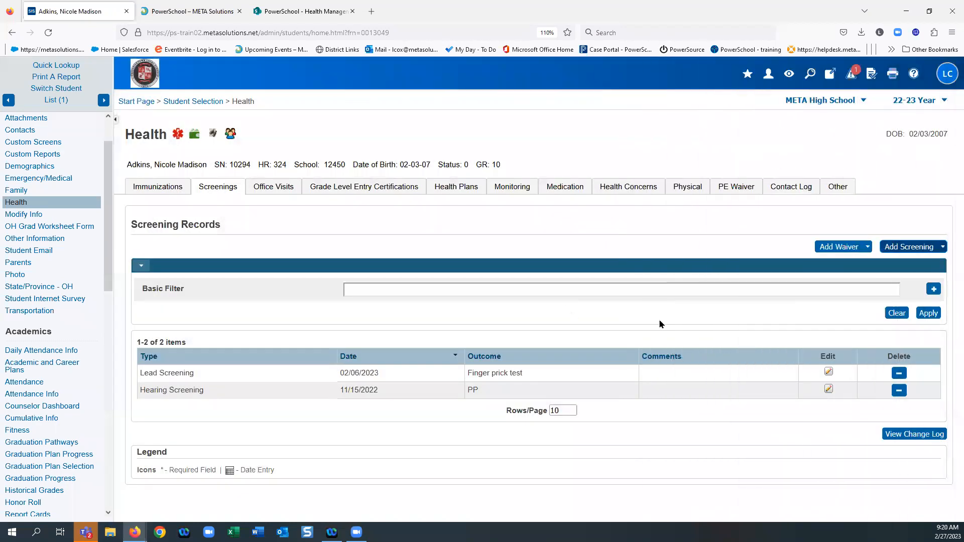
# View the list of screening types that can be added, without starting a new screening.
pyautogui.click(936, 247)
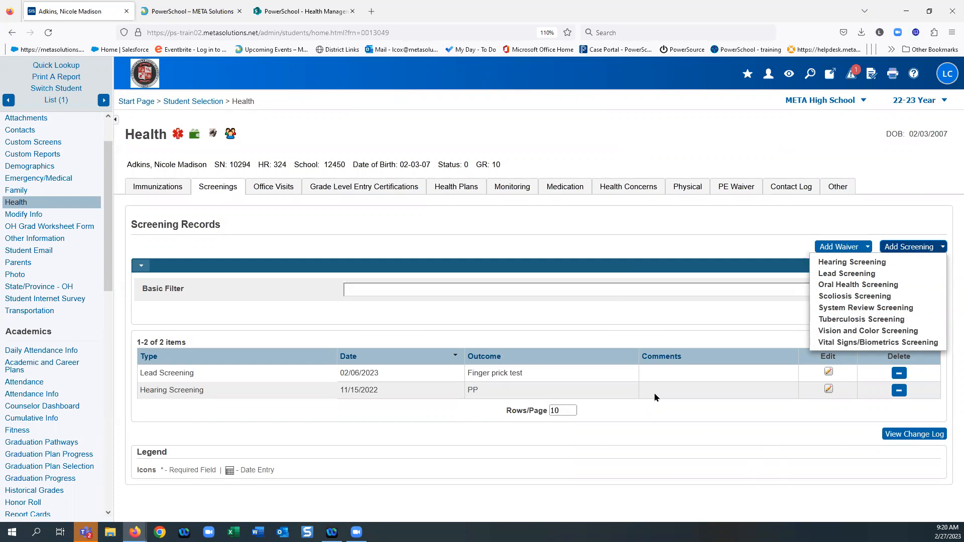
pyautogui.click(536, 239)
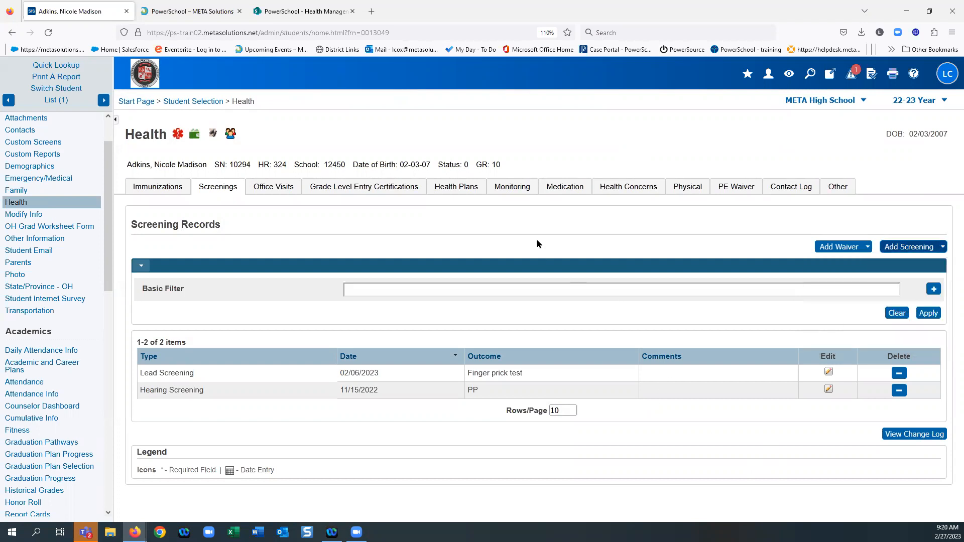
pyautogui.click(942, 247)
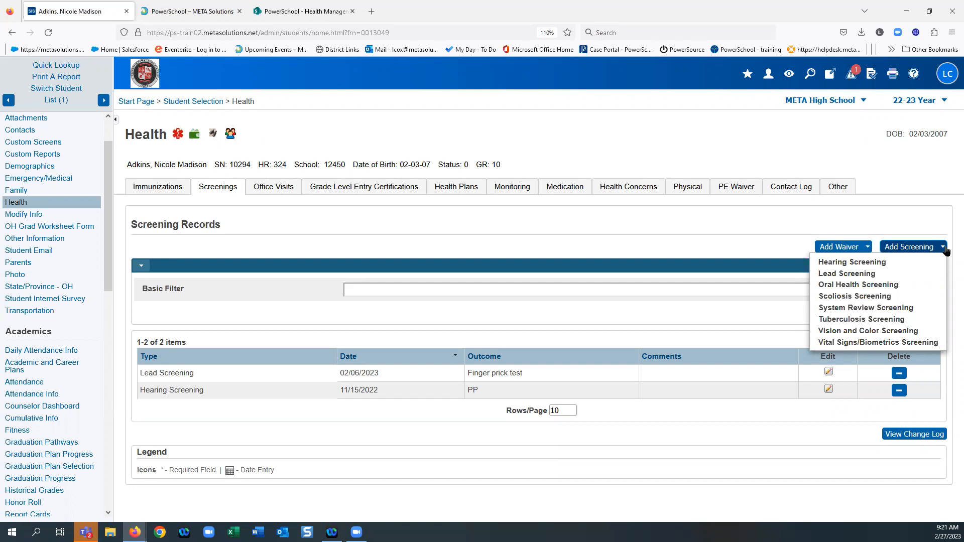
pyautogui.click(714, 210)
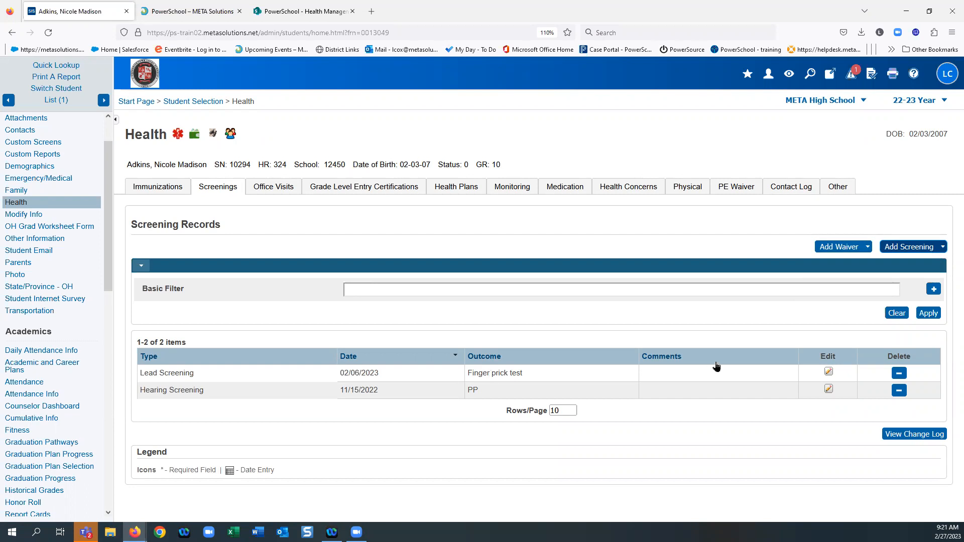
# View the saved lead screening and hearing screening records in edit mode, closing each without changes.
pyautogui.click(829, 372)
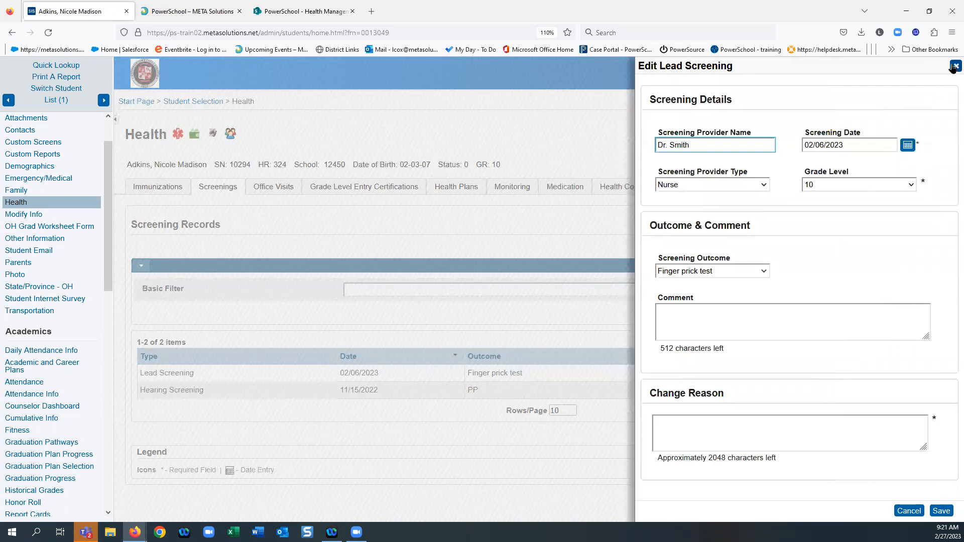
pyautogui.click(954, 66)
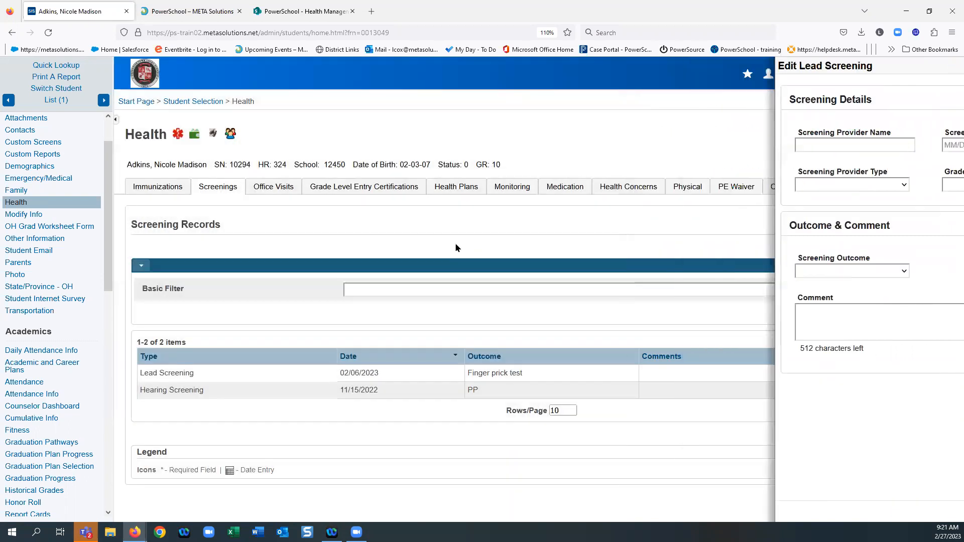
pyautogui.click(829, 390)
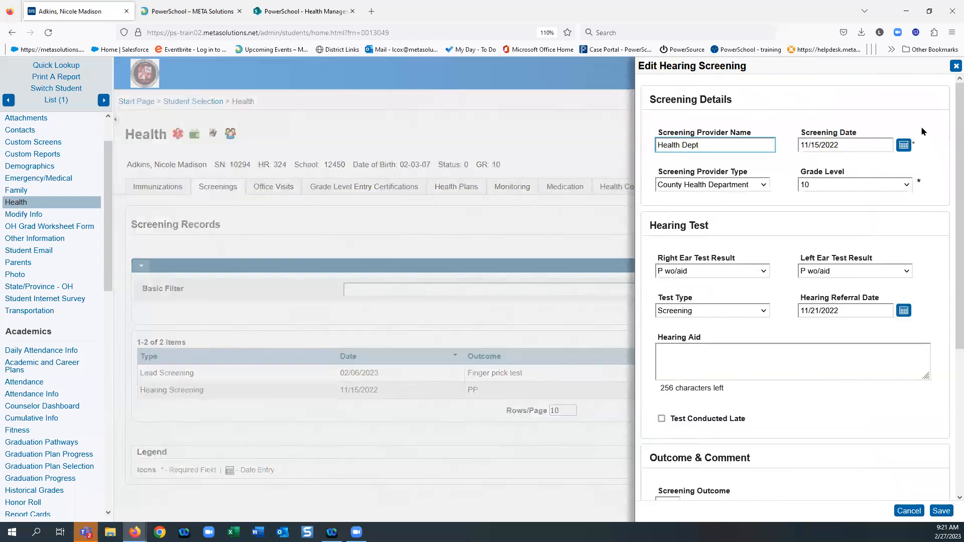
pyautogui.click(955, 66)
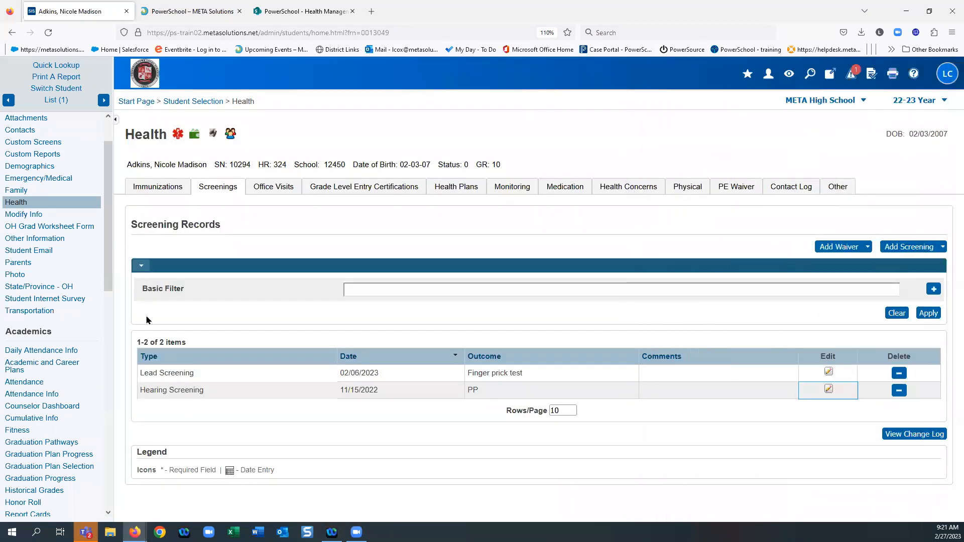
# Start a Vision Waiver for the student, with Mother as the requesting parent and 02/06/2023 as the waiver date.
pyautogui.moveTo(165, 374)
pyautogui.click(833, 246)
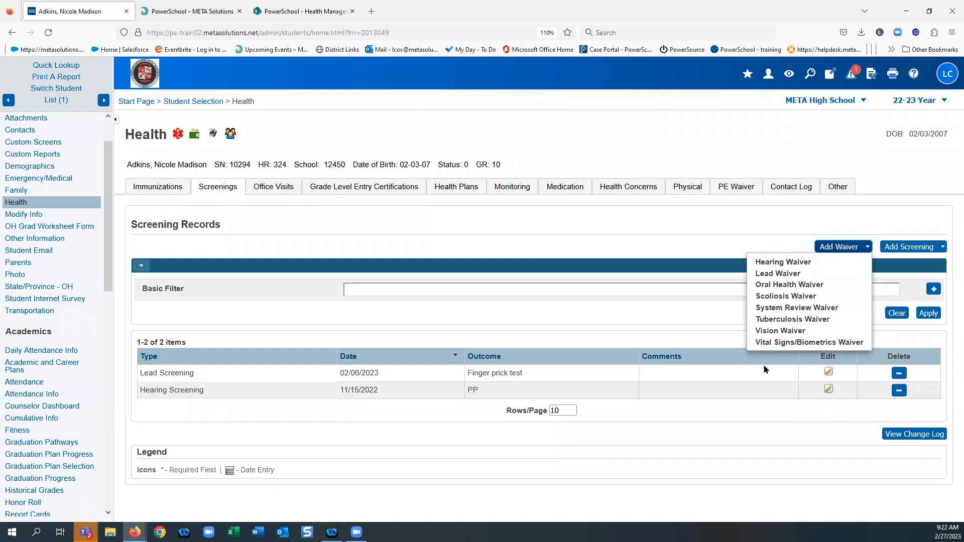
pyautogui.click(780, 330)
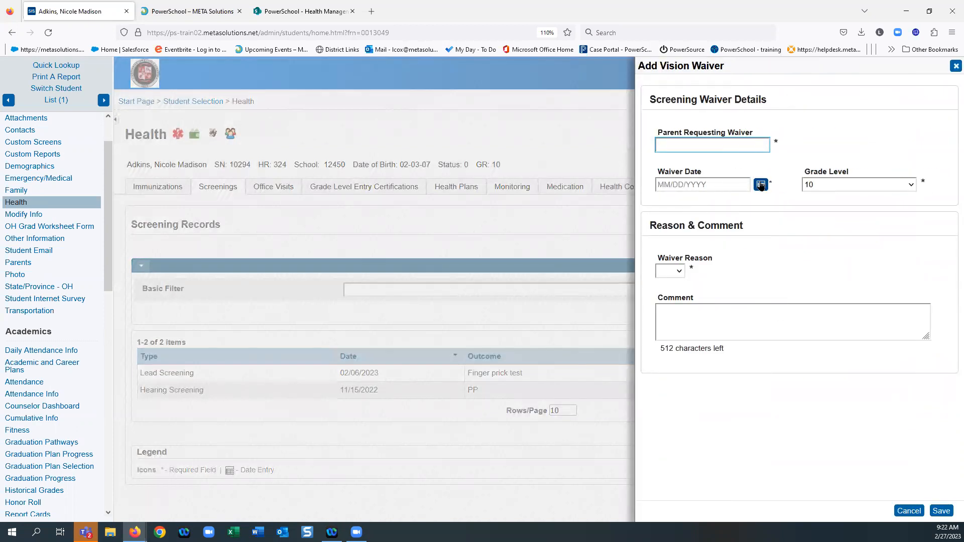
pyautogui.click(761, 185)
pyautogui.click(718, 145)
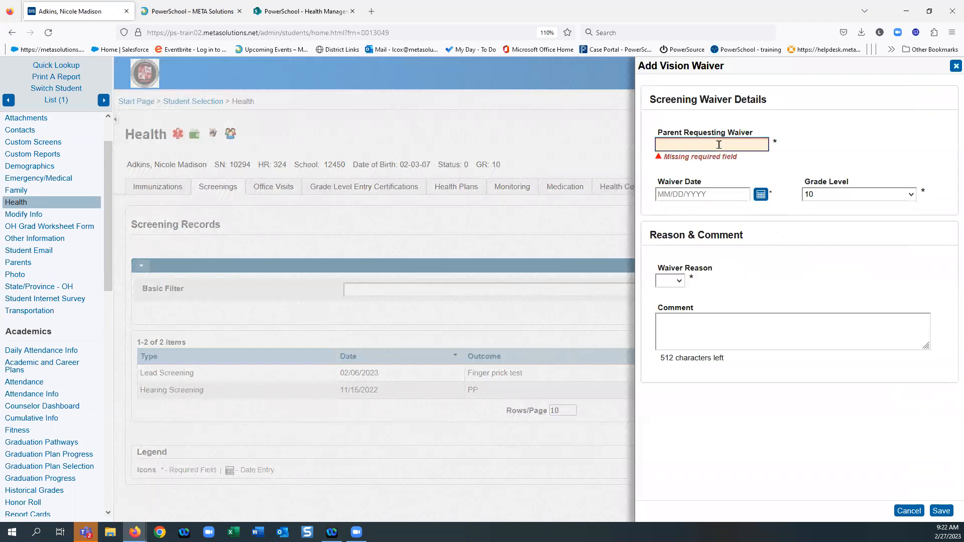
pyautogui.write('Mother')
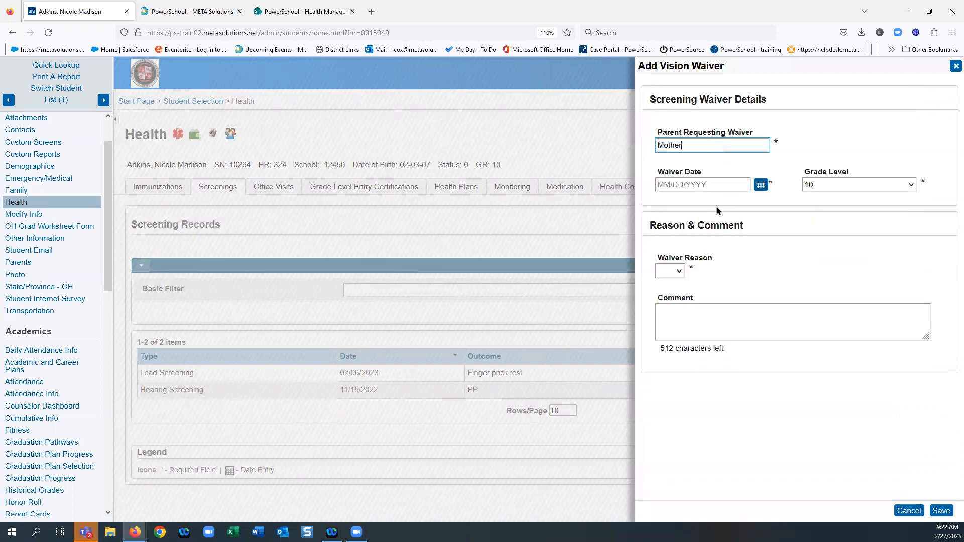
pyautogui.click(761, 185)
pyautogui.click(683, 251)
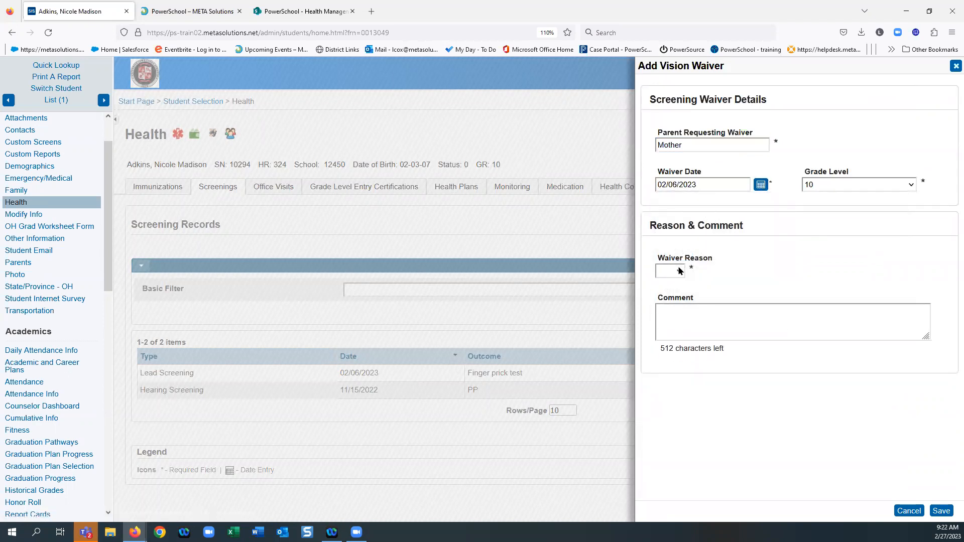
# Set the vision waiver's reason to Per and save the waiver.
pyautogui.click(679, 271)
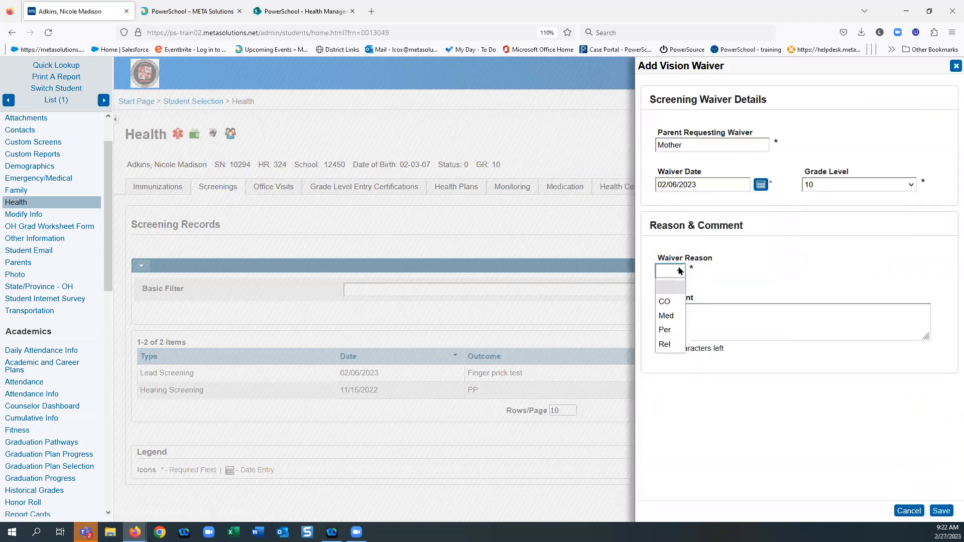
pyautogui.click(664, 330)
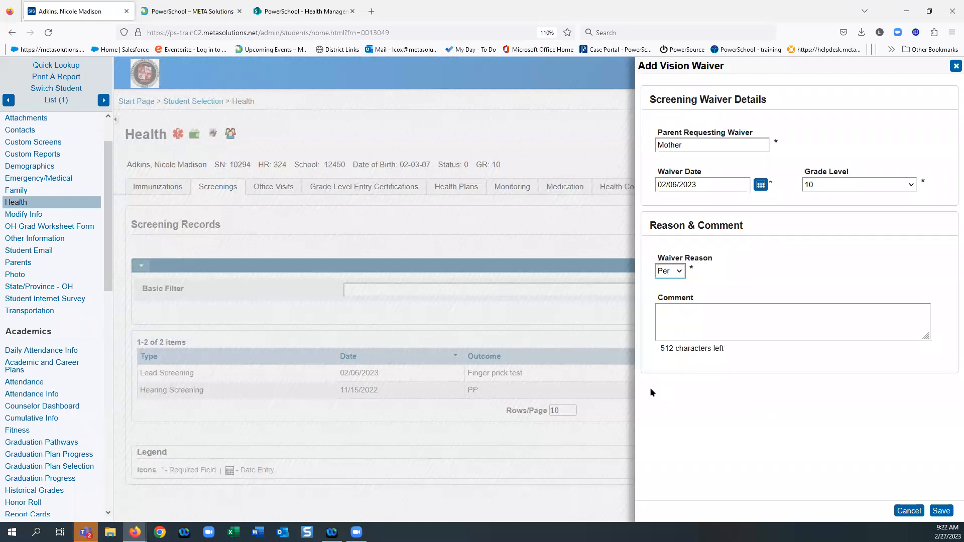
pyautogui.click(680, 271)
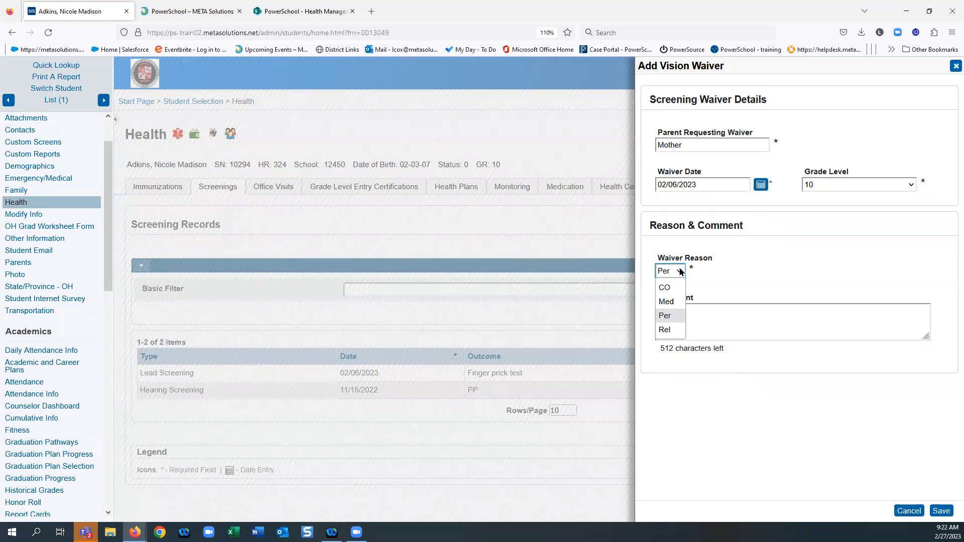
pyautogui.click(796, 249)
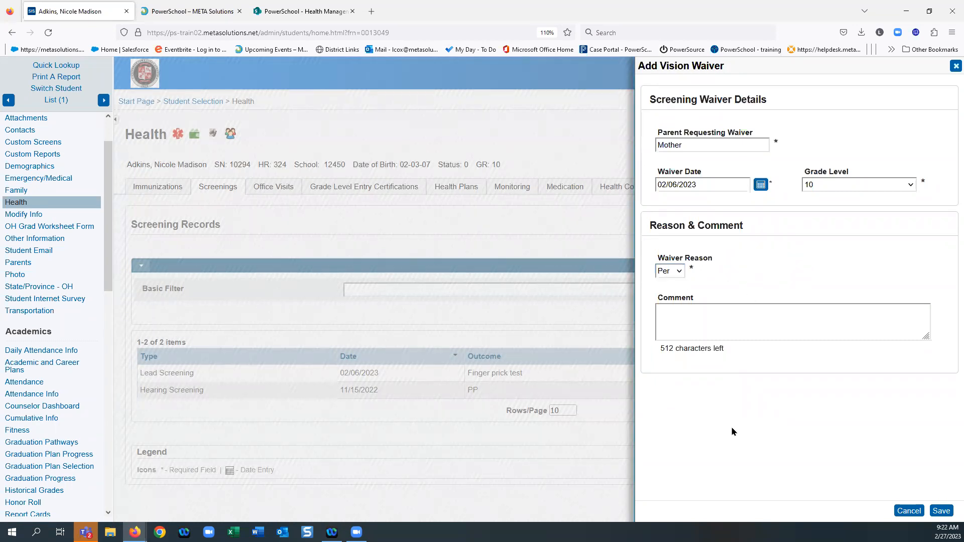
pyautogui.click(941, 511)
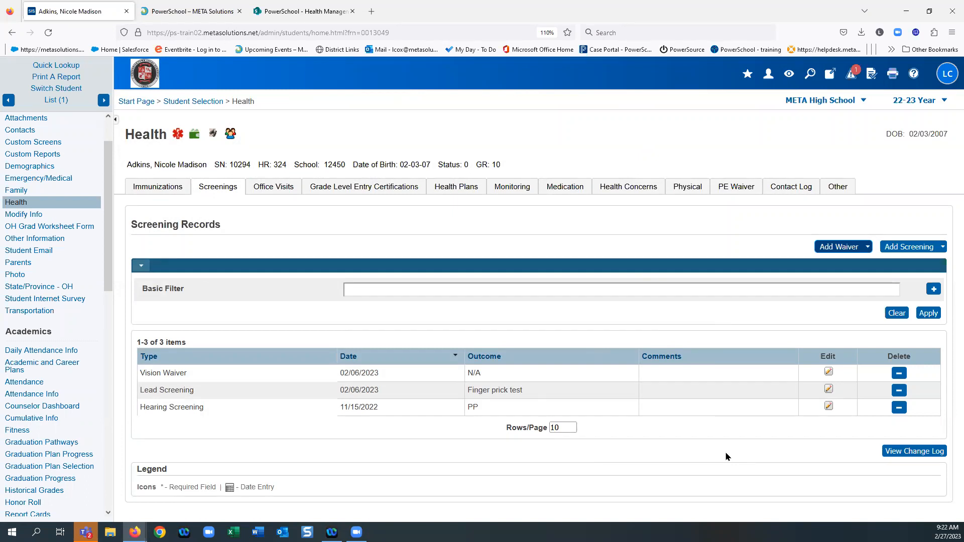
# View the change log for the screening records with all items expanded, and close it.
pyautogui.click(916, 452)
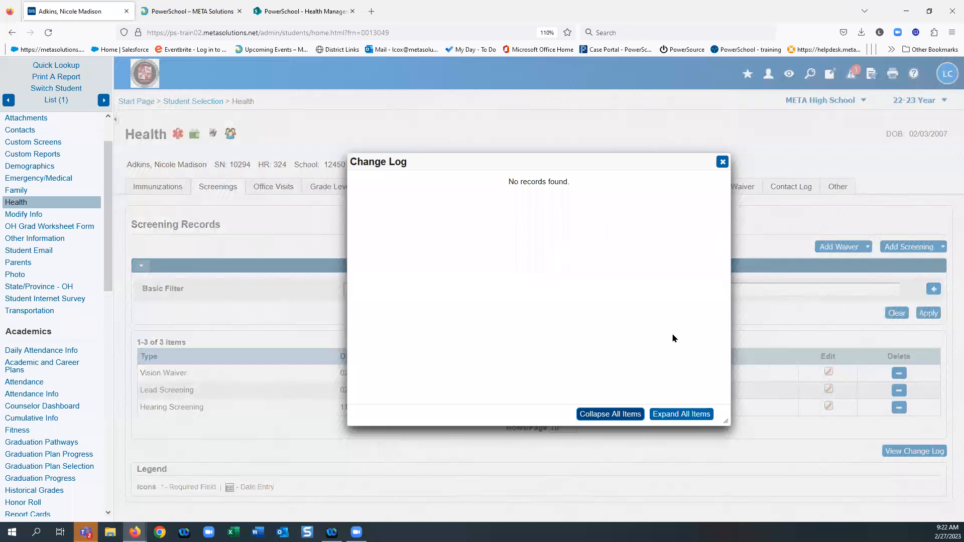
pyautogui.click(675, 415)
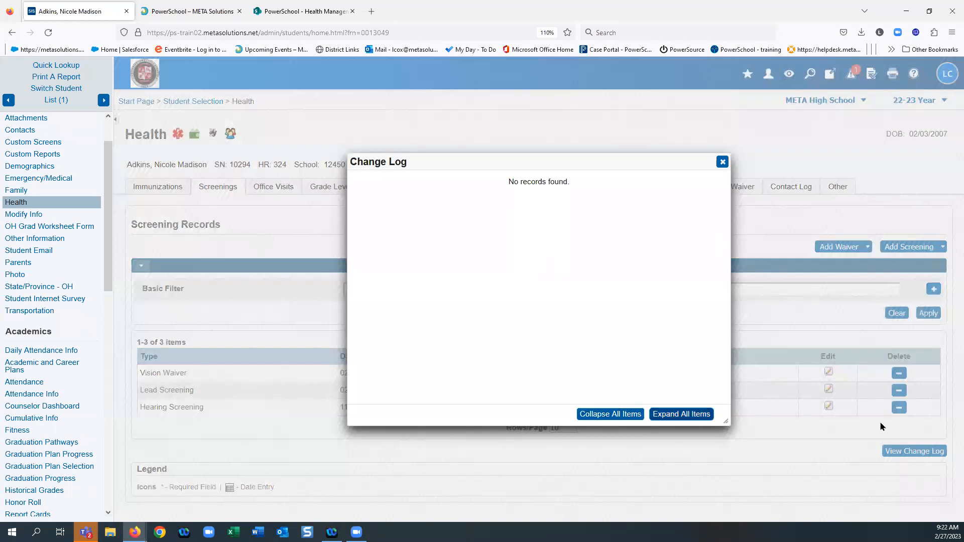
pyautogui.click(721, 161)
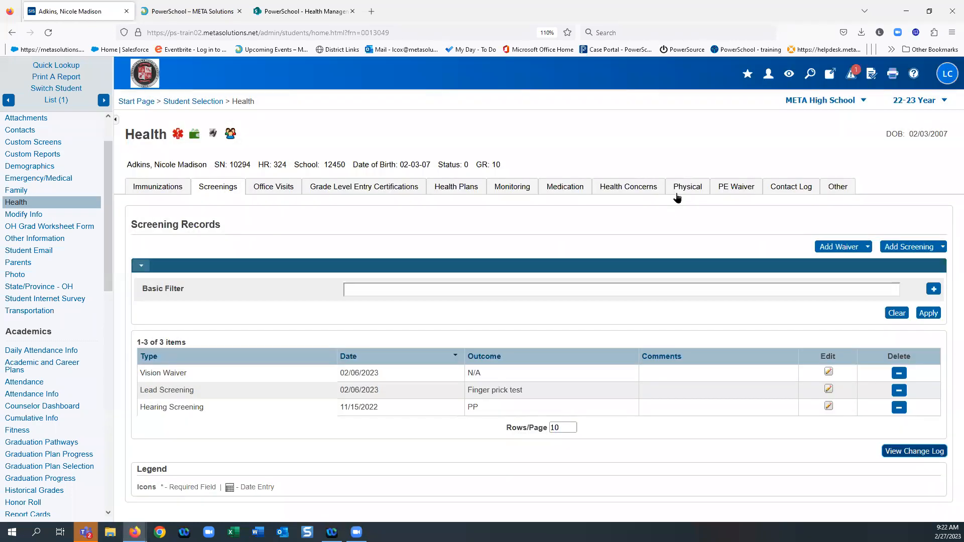
# Delete the Vision Waiver dated 02/06/2023 from the screening records, and check the change log.
pyautogui.click(899, 374)
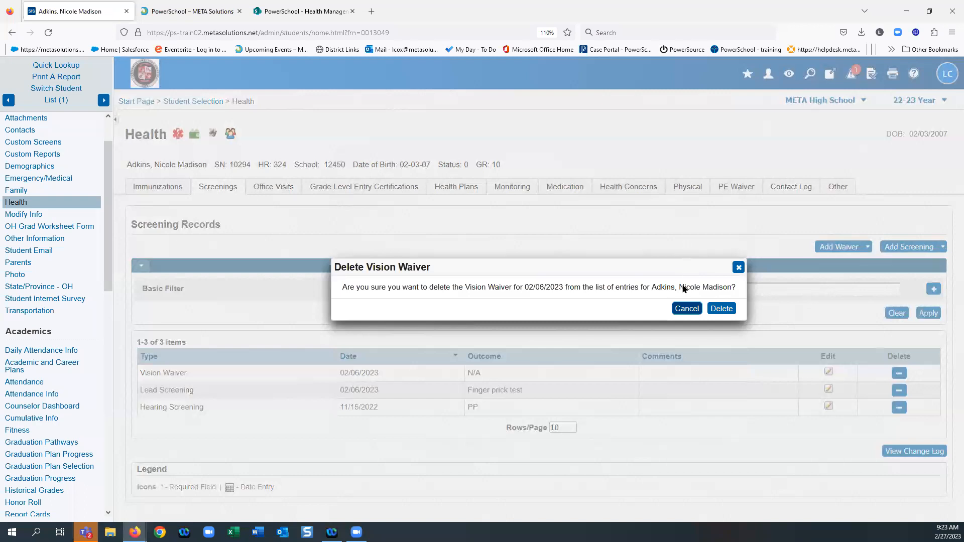
pyautogui.click(721, 309)
pyautogui.click(910, 460)
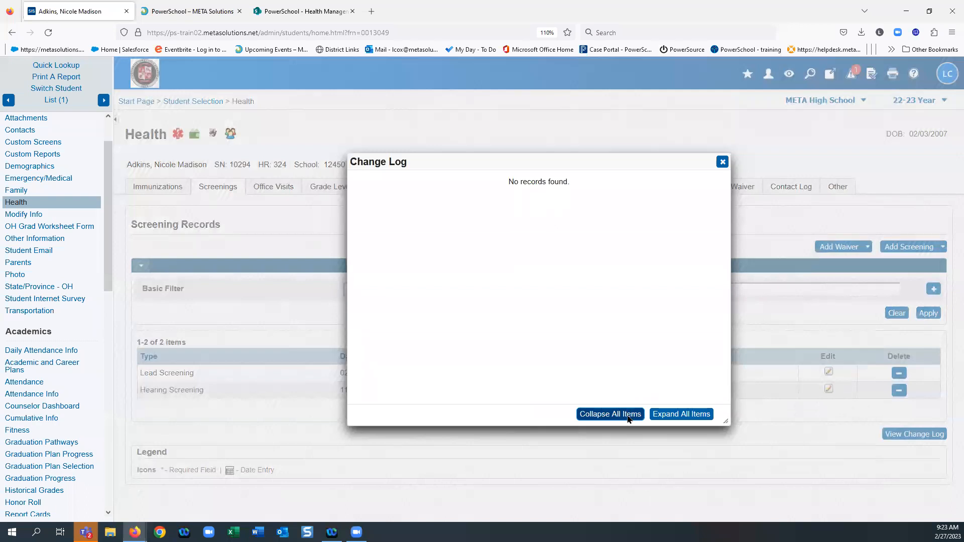
pyautogui.click(722, 161)
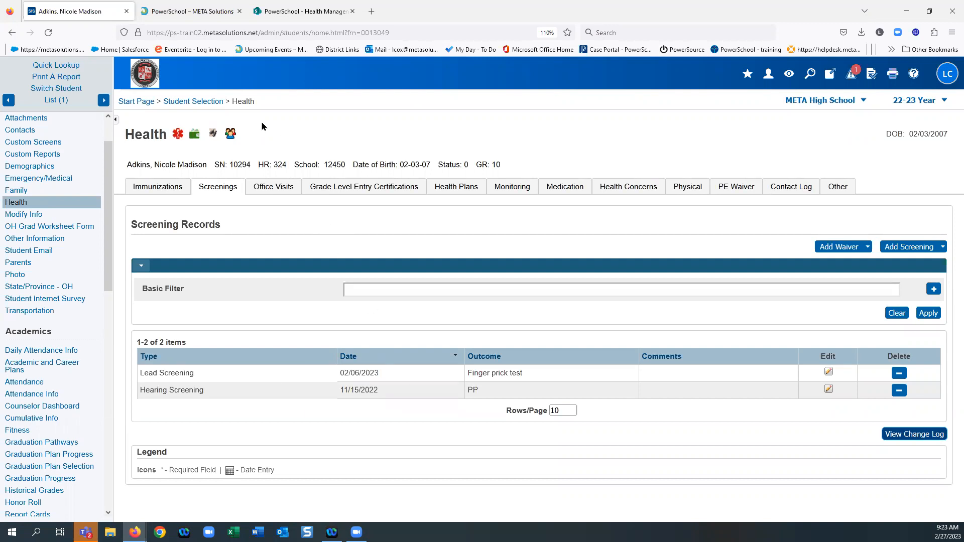
# Start a new office visit with visit type Accident (ACC) and provider type Secretary, and mark the parent as contacted.
pyautogui.click(273, 187)
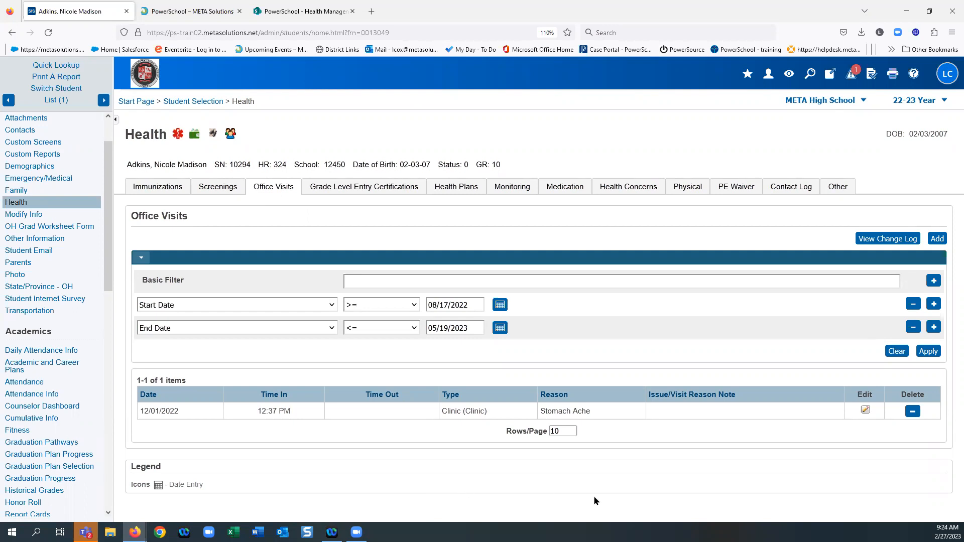
pyautogui.click(936, 239)
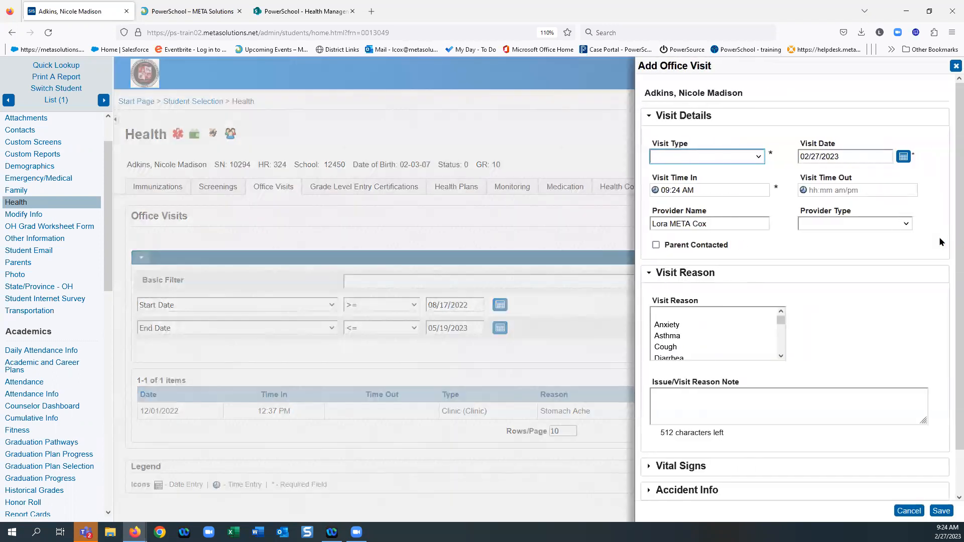
pyautogui.click(759, 156)
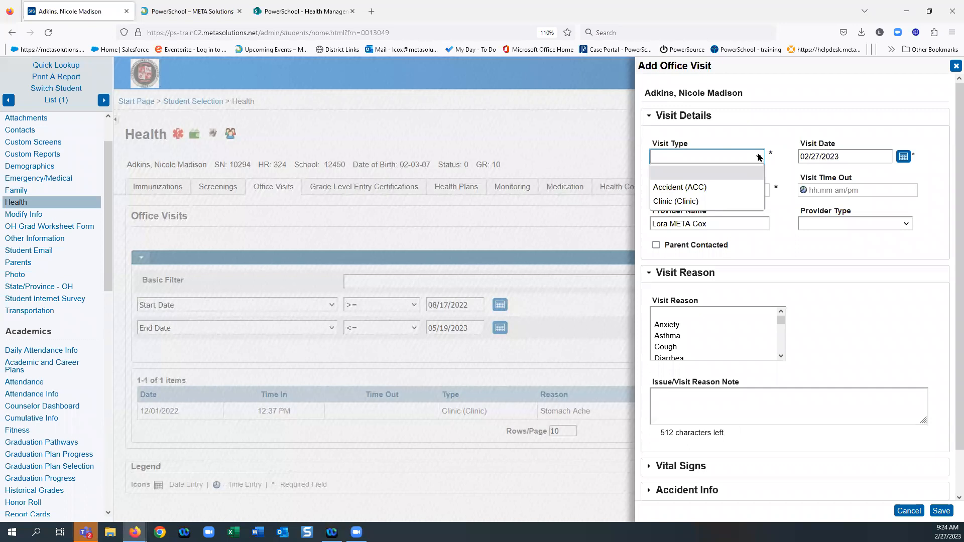
pyautogui.click(679, 185)
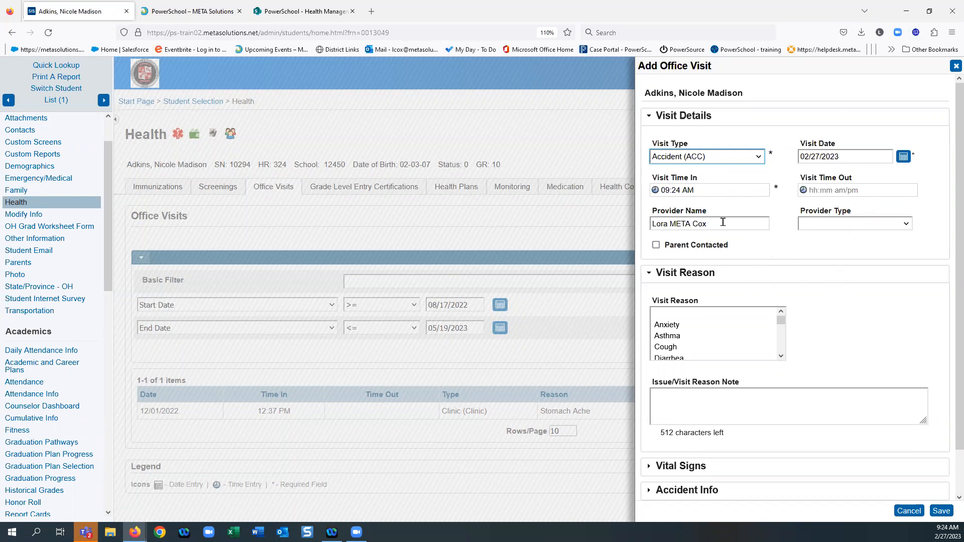
pyautogui.click(811, 225)
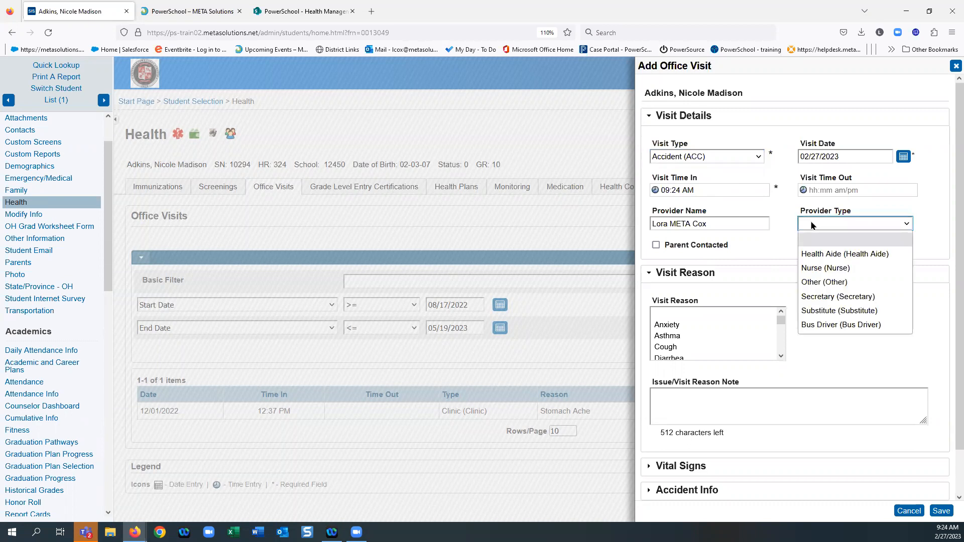
pyautogui.click(815, 299)
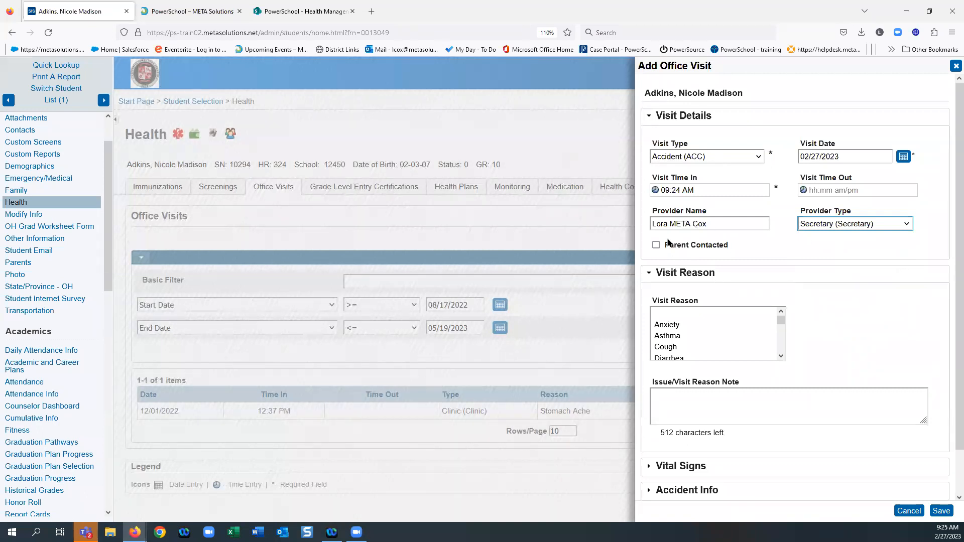
pyautogui.click(656, 246)
pyautogui.click(656, 246)
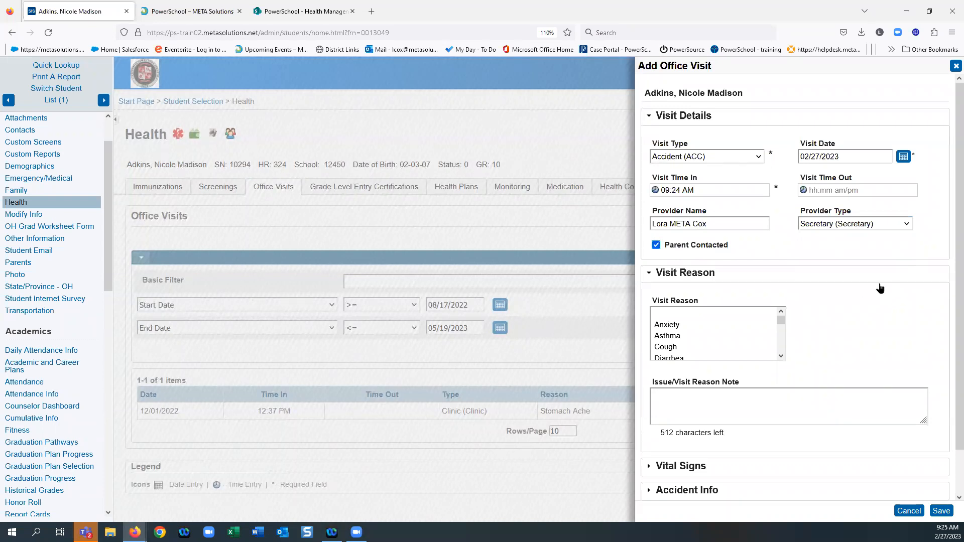
# Set the office visit's reason to Injury/Accident and enter the visit reason note "Fell in Gym".
pyautogui.scroll(-1, 879, 288)
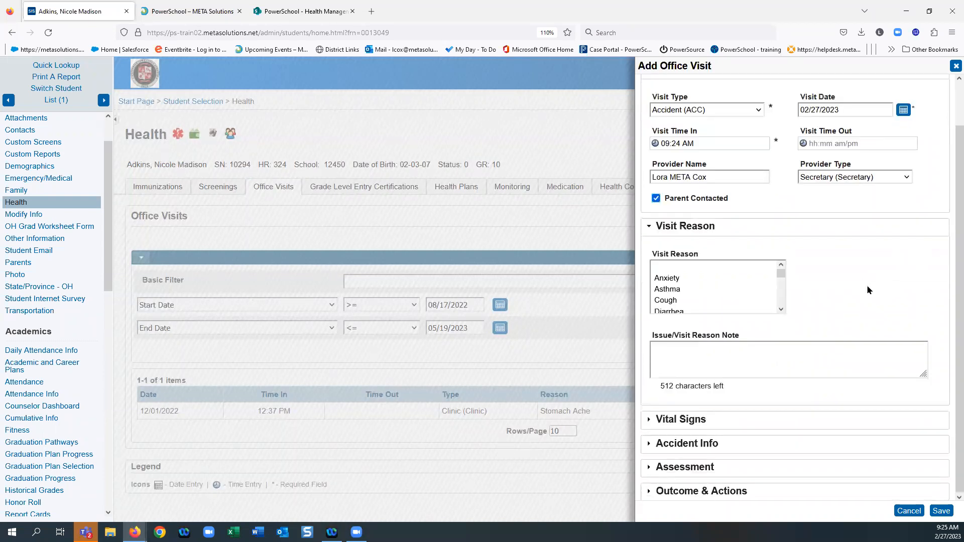
pyautogui.click(782, 275)
pyautogui.moveTo(782, 274); pyautogui.dragTo(784, 289)
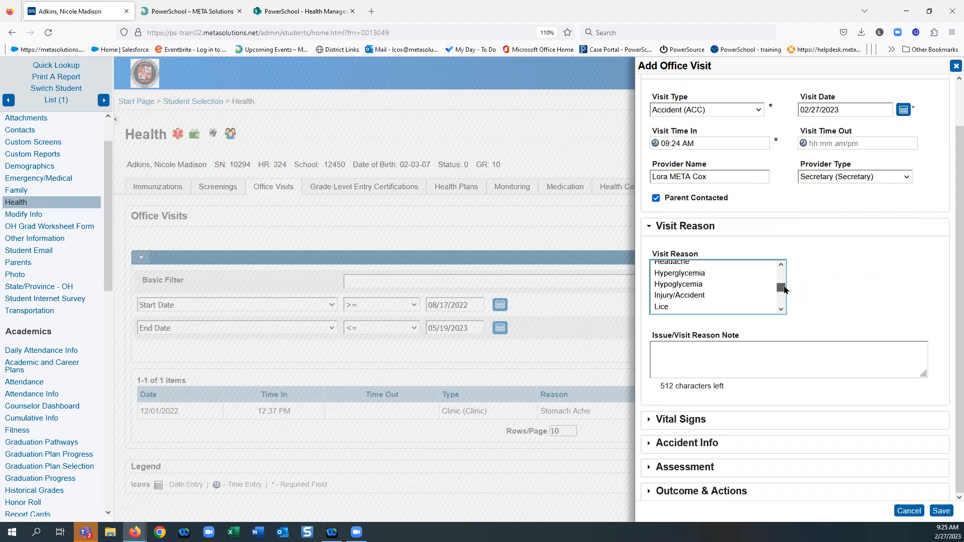
pyautogui.click(685, 295)
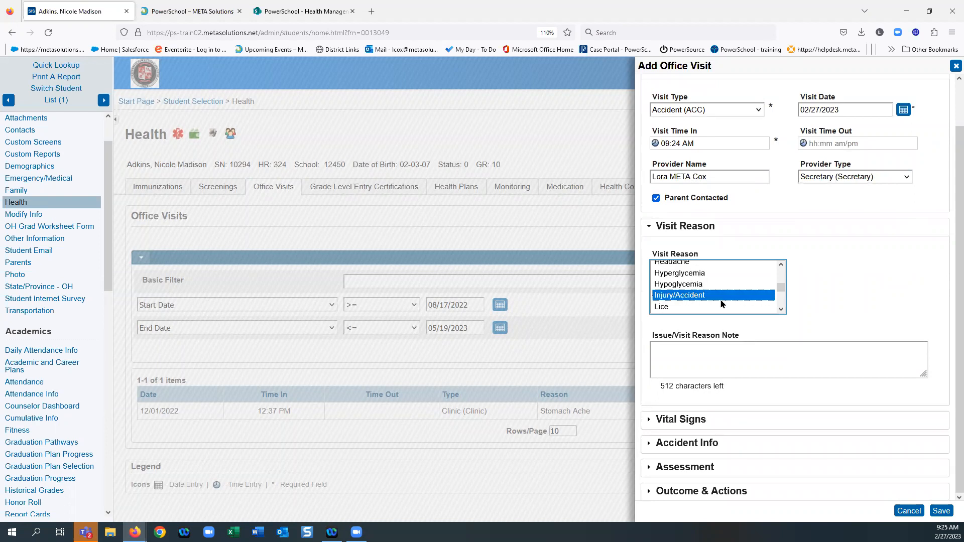
pyautogui.click(781, 310)
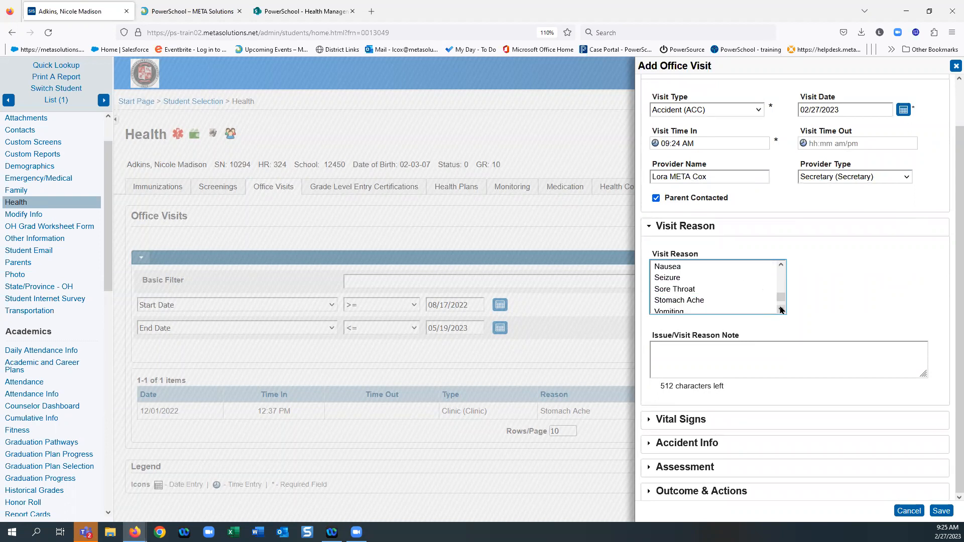
pyautogui.click(781, 310)
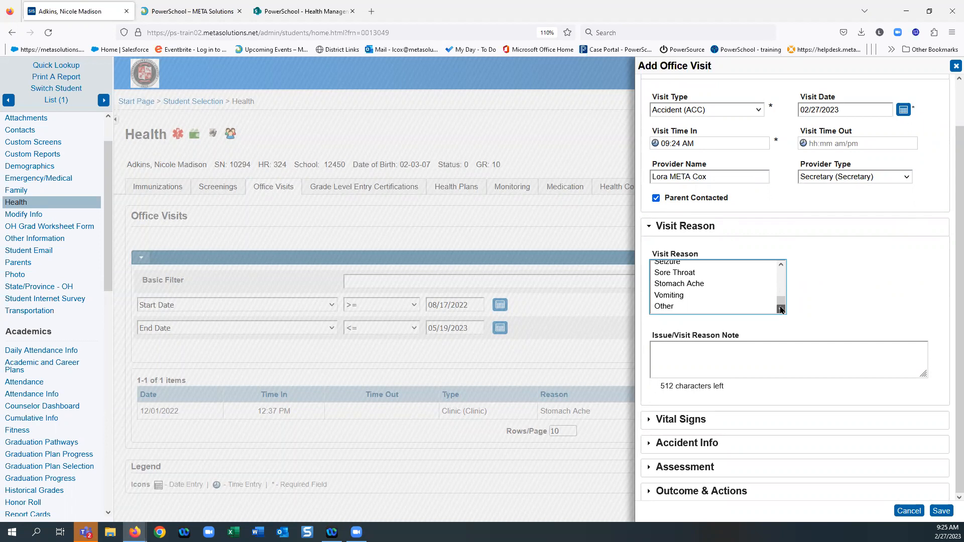
pyautogui.moveTo(781, 304); pyautogui.dragTo(781, 291)
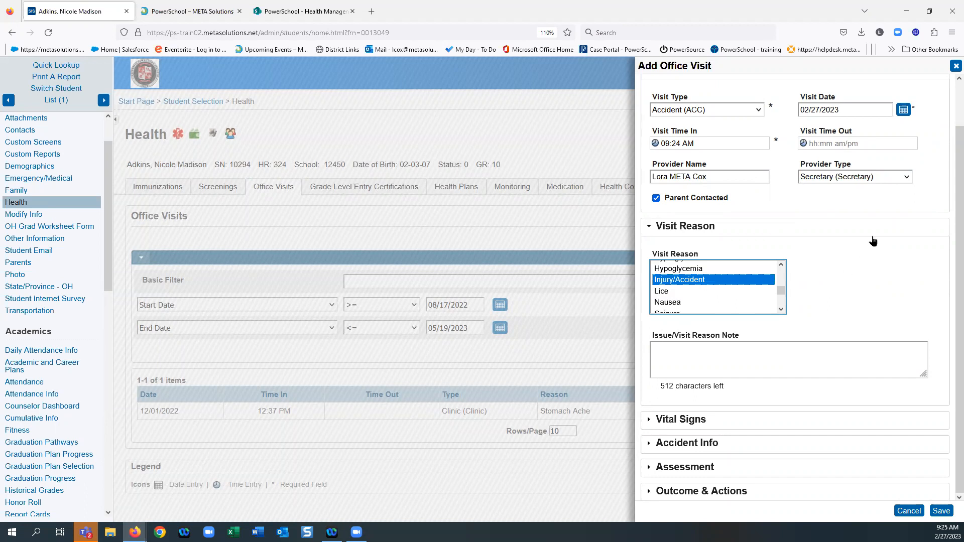
pyautogui.click(906, 304)
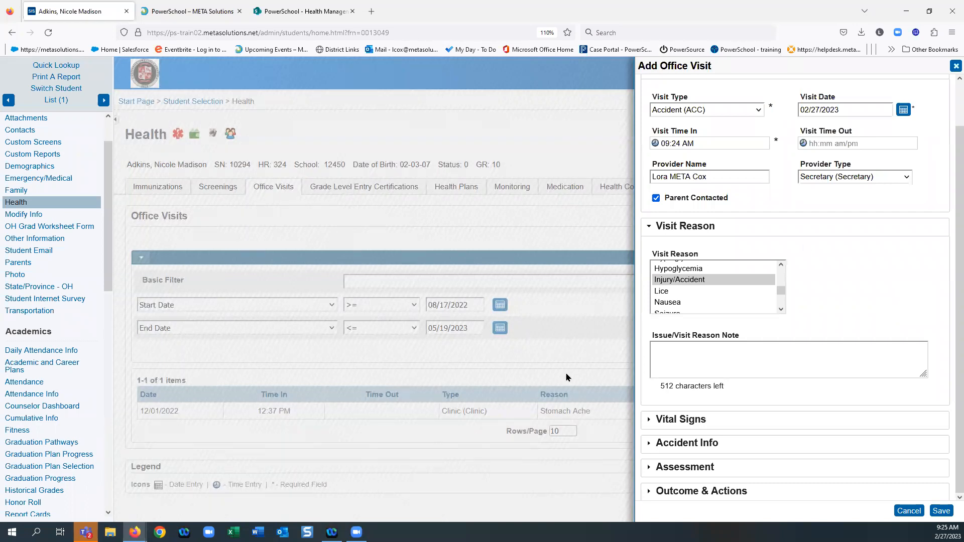
pyautogui.click(739, 363)
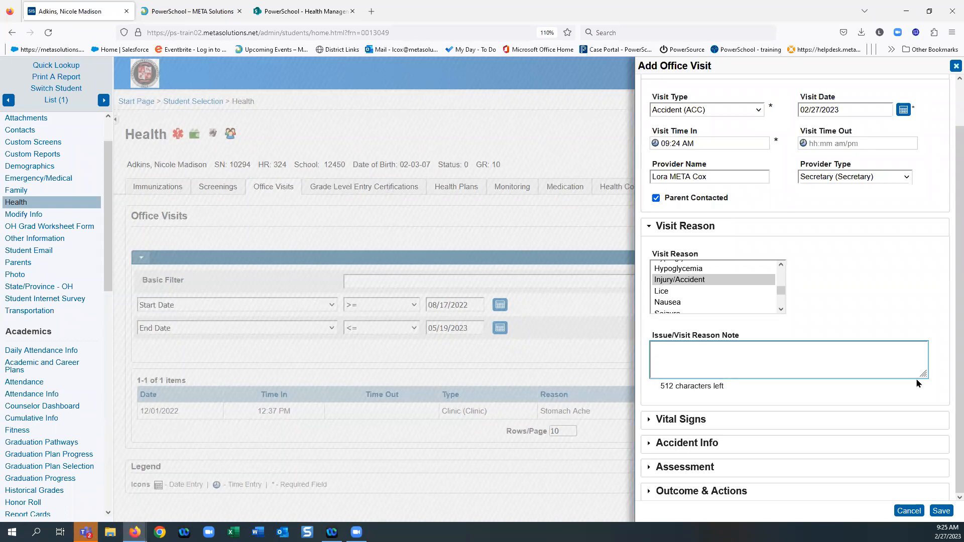
pyautogui.write('Fell')
pyautogui.write('in Gym')
# In the office visit's accident info, set the injury type to Head injury / Concussion (1) and the body part injured to Head (1).
pyautogui.click(664, 418)
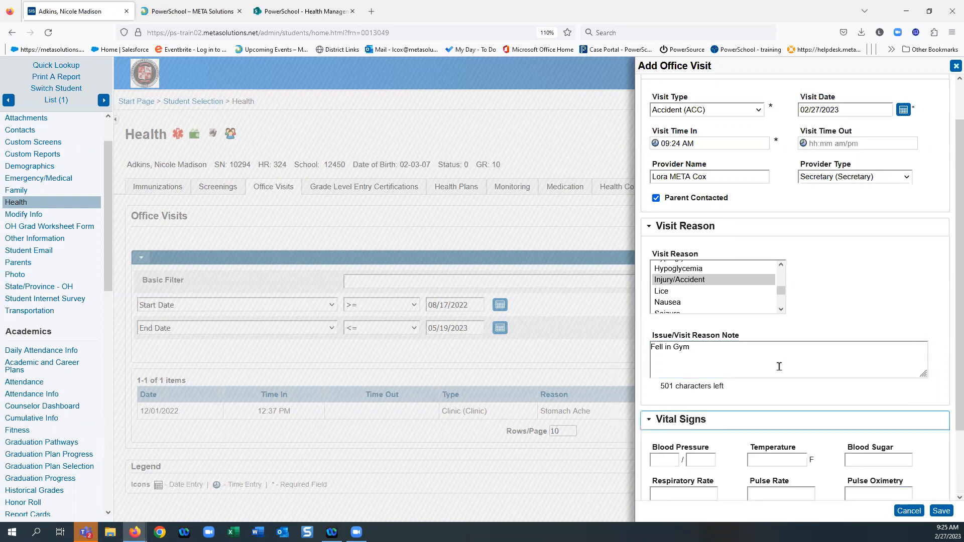
pyautogui.scroll(-3, 874, 384)
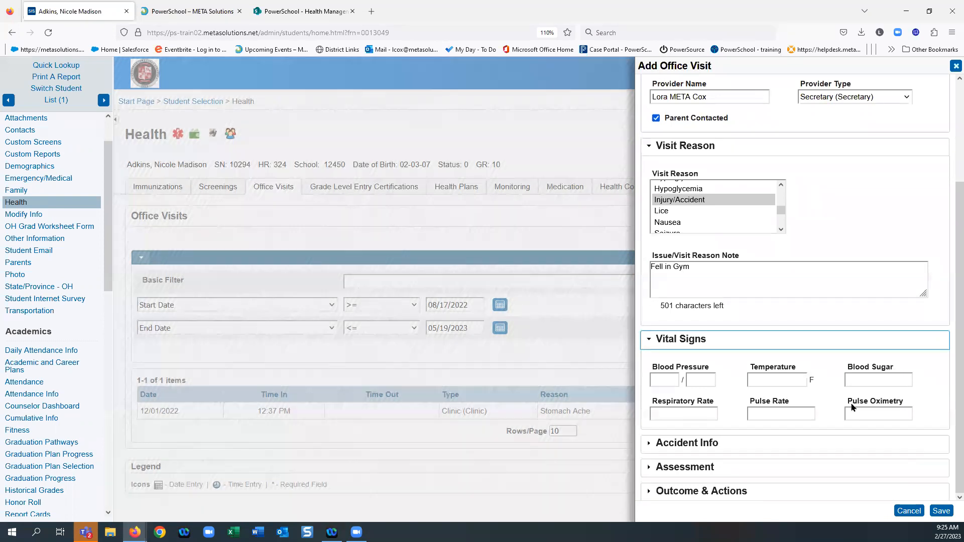
pyautogui.click(649, 444)
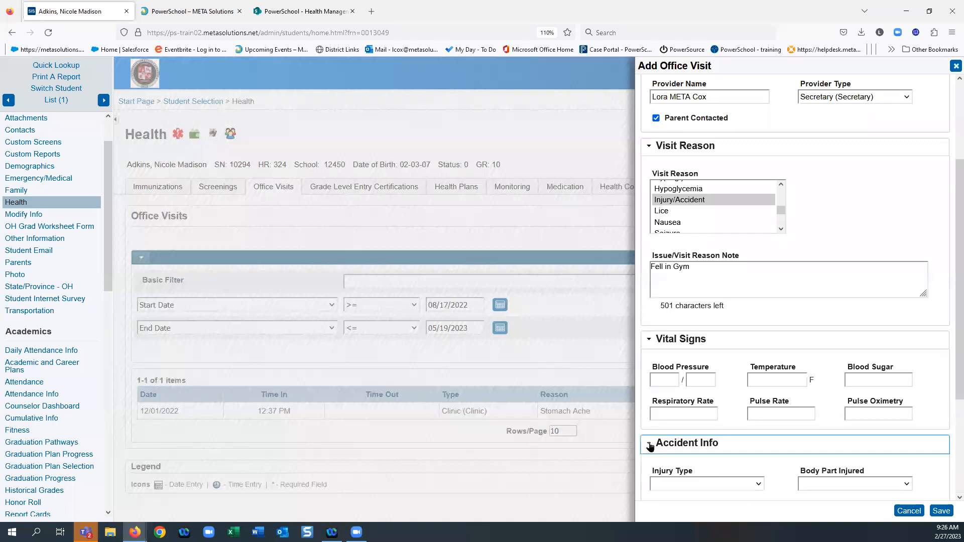
pyautogui.scroll(-5, 656, 441)
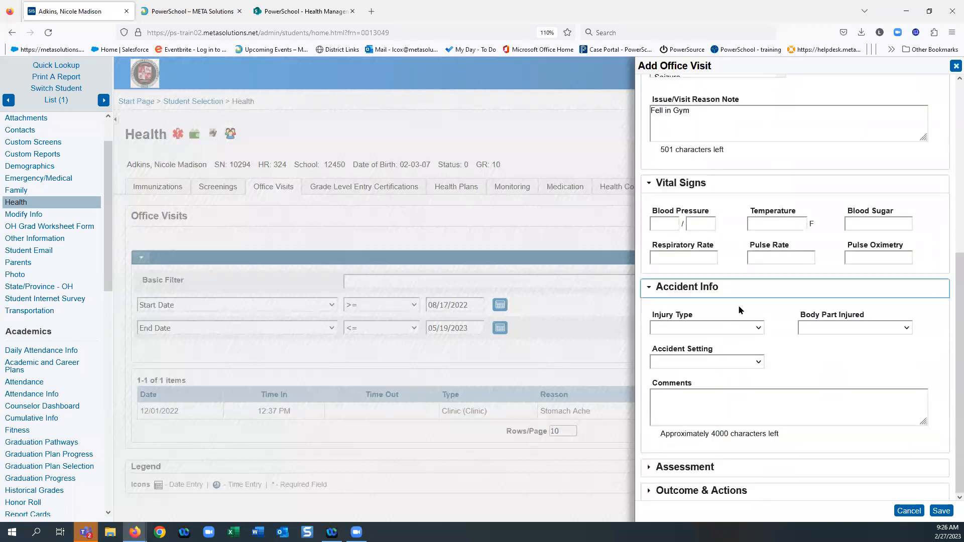
pyautogui.click(757, 329)
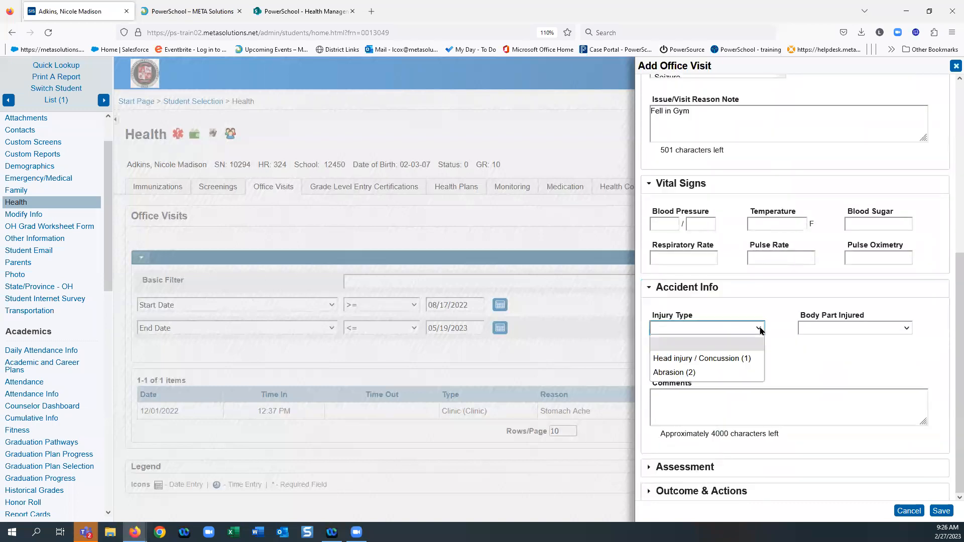
pyautogui.click(660, 362)
pyautogui.click(819, 329)
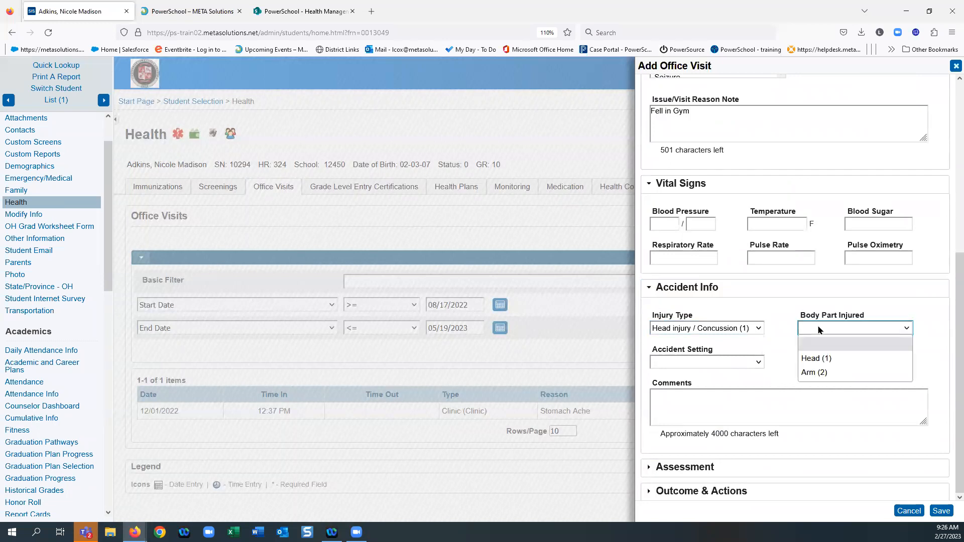
pyautogui.click(815, 360)
pyautogui.click(708, 362)
pyautogui.click(729, 366)
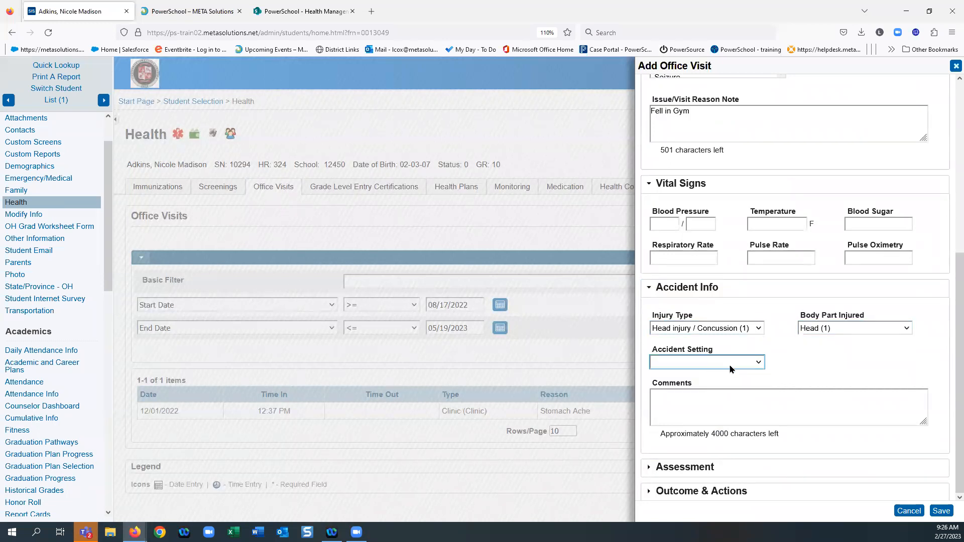
# Enter "HIt head on bleacher" as the accident info comment.
pyautogui.click(755, 404)
pyautogui.write('Hlt hea')
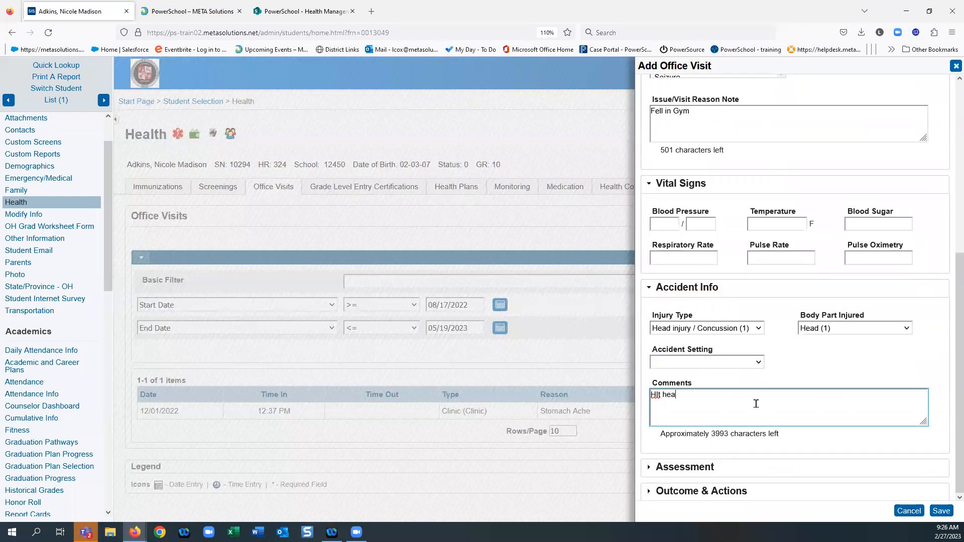
pyautogui.write('d on bleache')
# Leave the visit's assessment blank and set the visit outcome/action to "Going home per parent request".
pyautogui.click(689, 470)
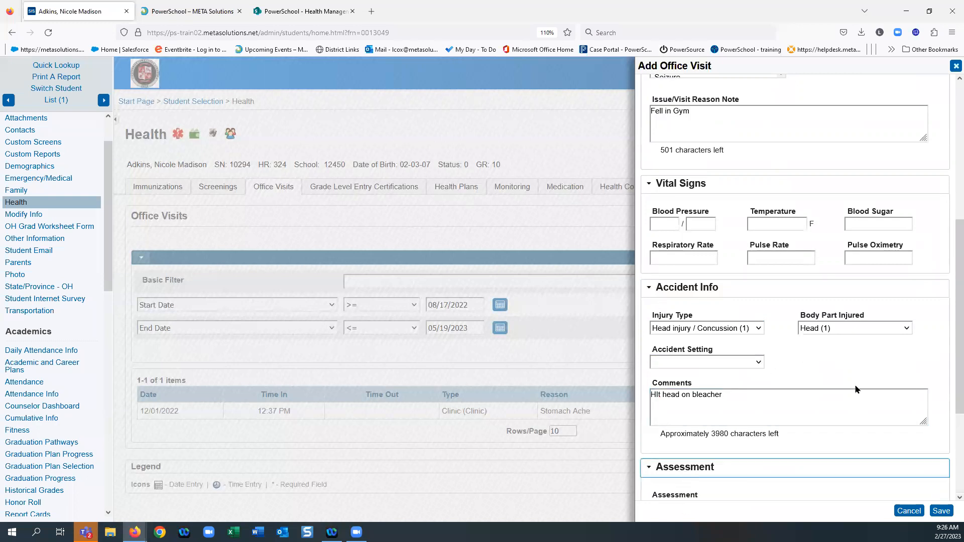
pyautogui.scroll(-3, 916, 376)
pyautogui.click(718, 359)
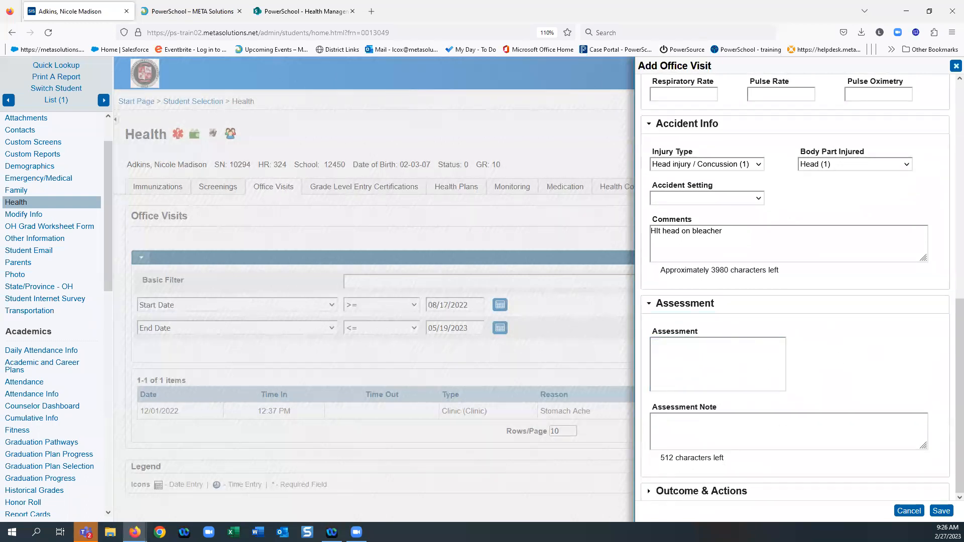
pyautogui.click(677, 491)
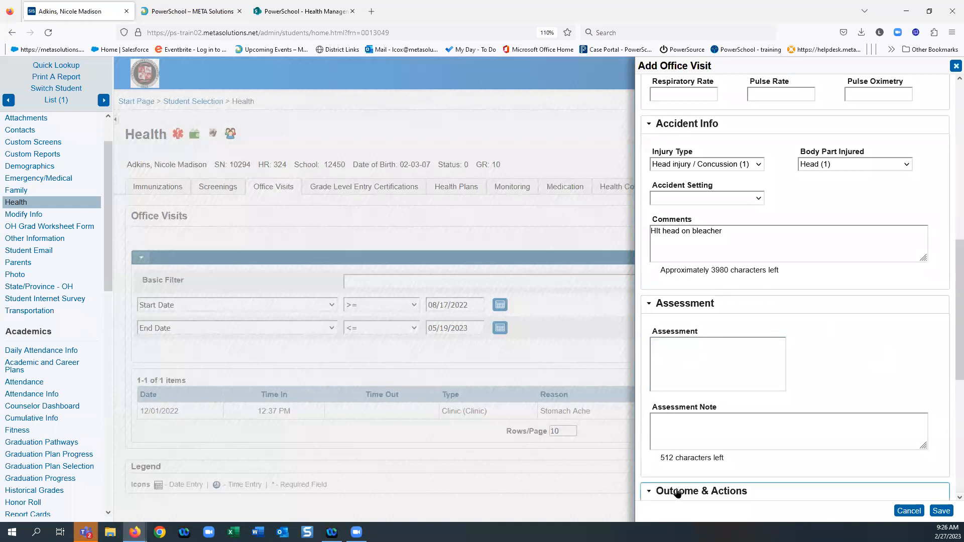
pyautogui.scroll(-6, 677, 490)
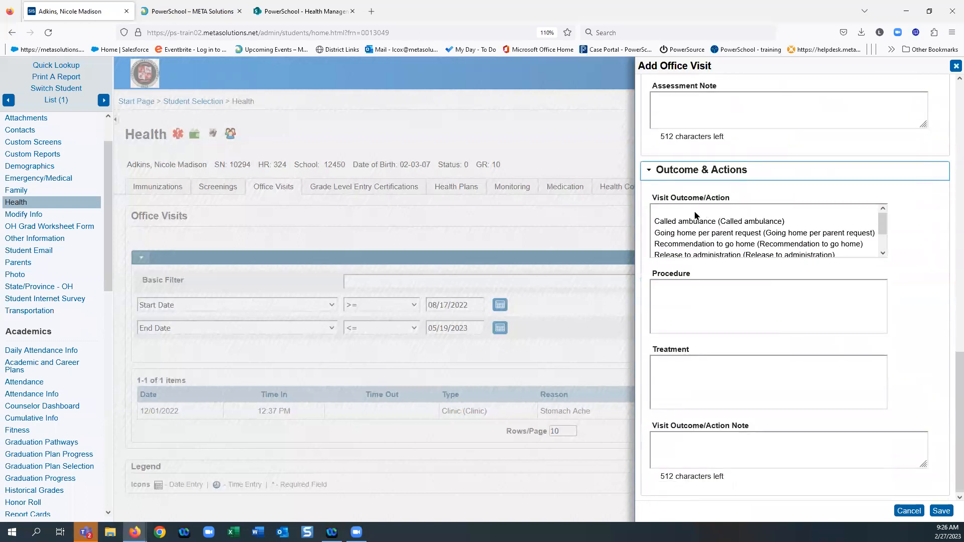
pyautogui.click(685, 233)
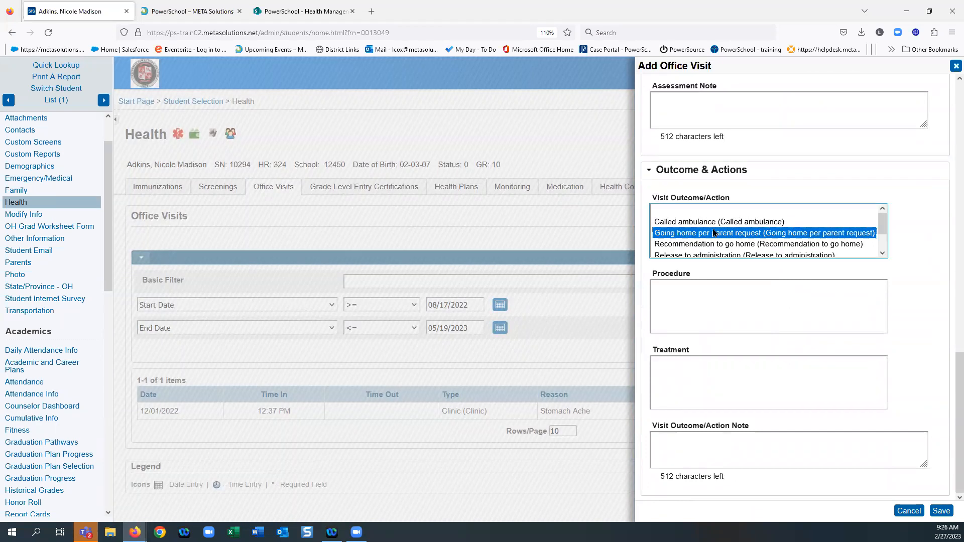
pyautogui.moveTo(884, 224)
pyautogui.mouseDown()
pyautogui.moveTo(886, 248)
pyautogui.moveTo(886, 233)
pyautogui.mouseUp()
pyautogui.click(693, 380)
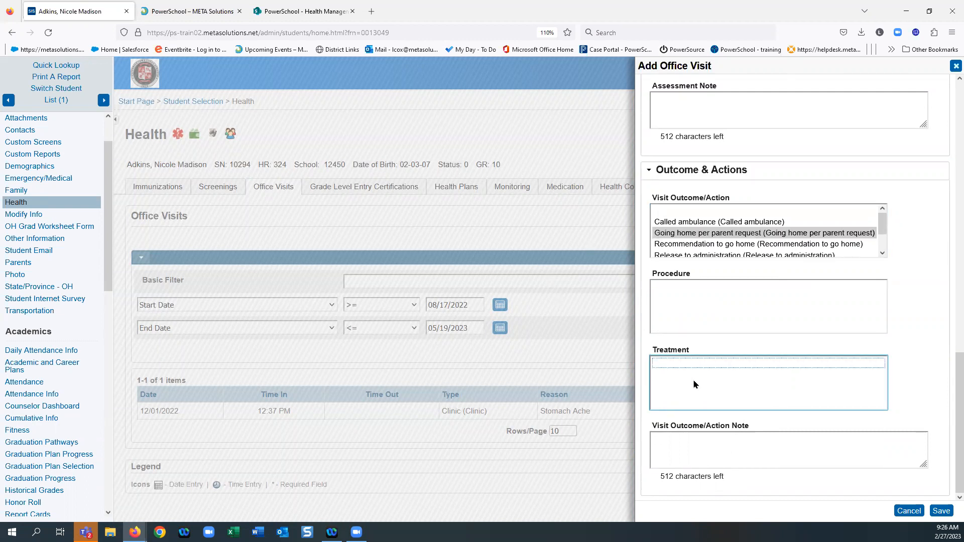
pyautogui.click(731, 303)
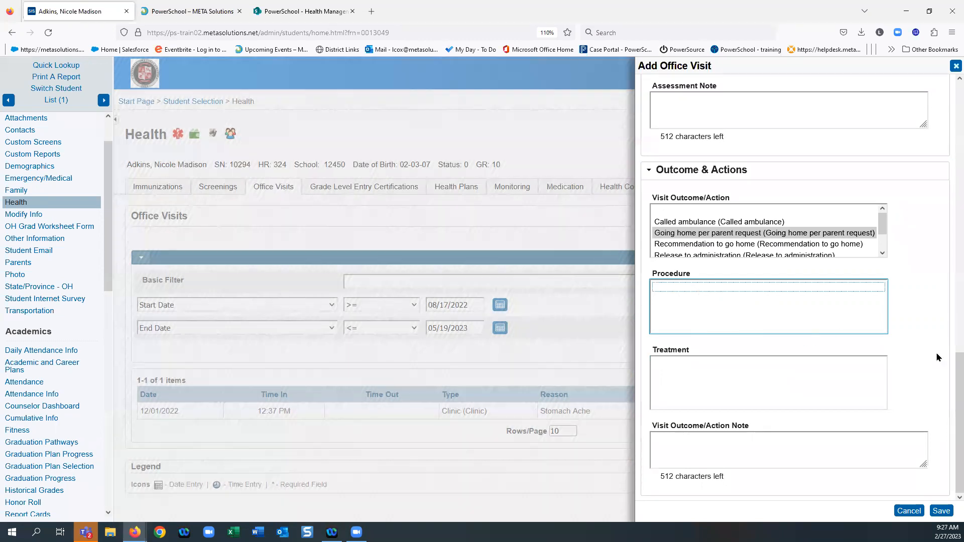
# Enter "Gave ice pack" as the visit outcome/action note and save the office visit.
pyautogui.click(675, 454)
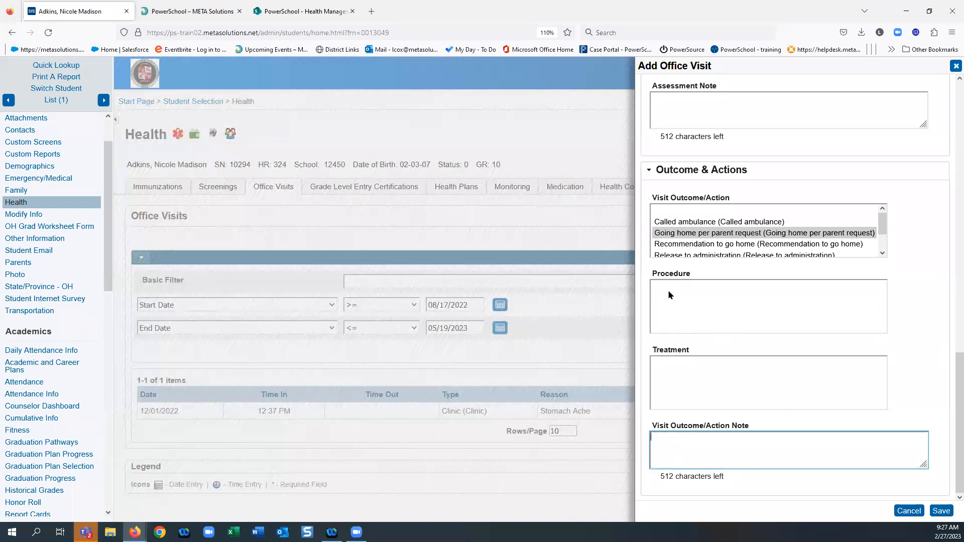
pyautogui.write('Gave ice pack')
pyautogui.click(913, 342)
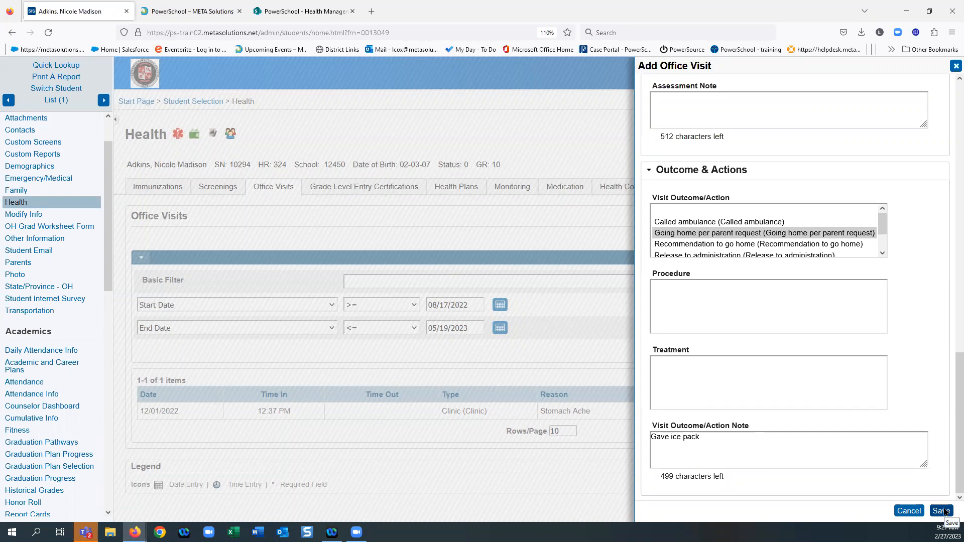
pyautogui.click(941, 511)
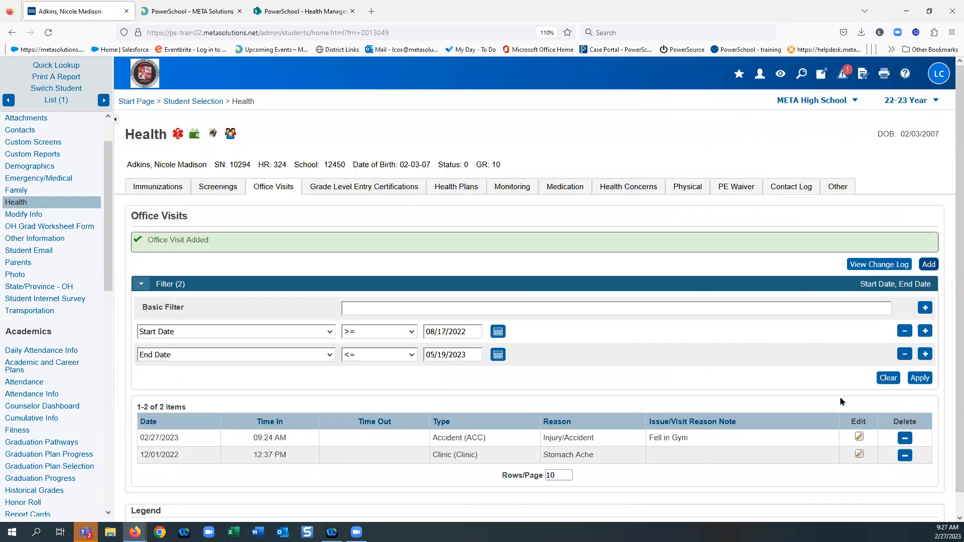
# Filter the office visits list with a start date of 12/01/2022 or later.
pyautogui.scroll(-1, 786, 453)
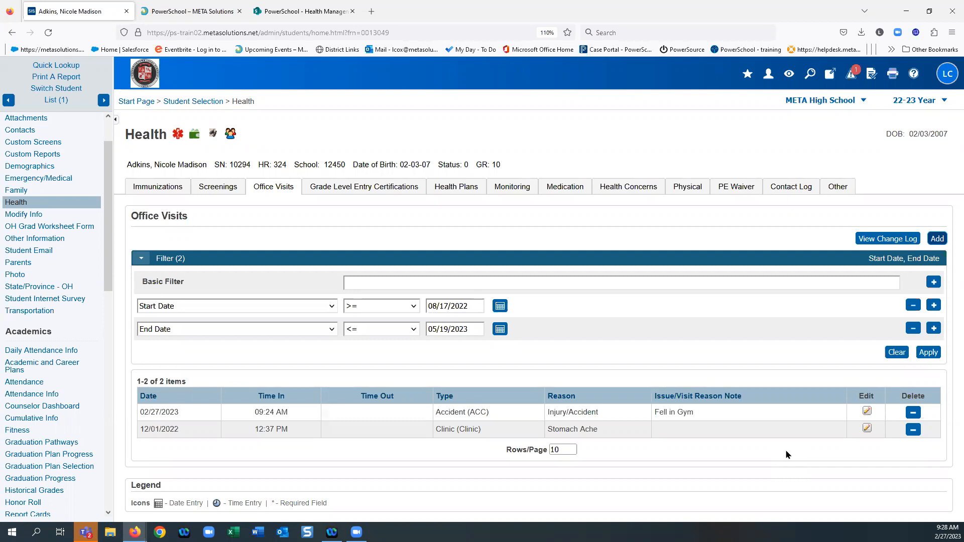
pyautogui.click(372, 281)
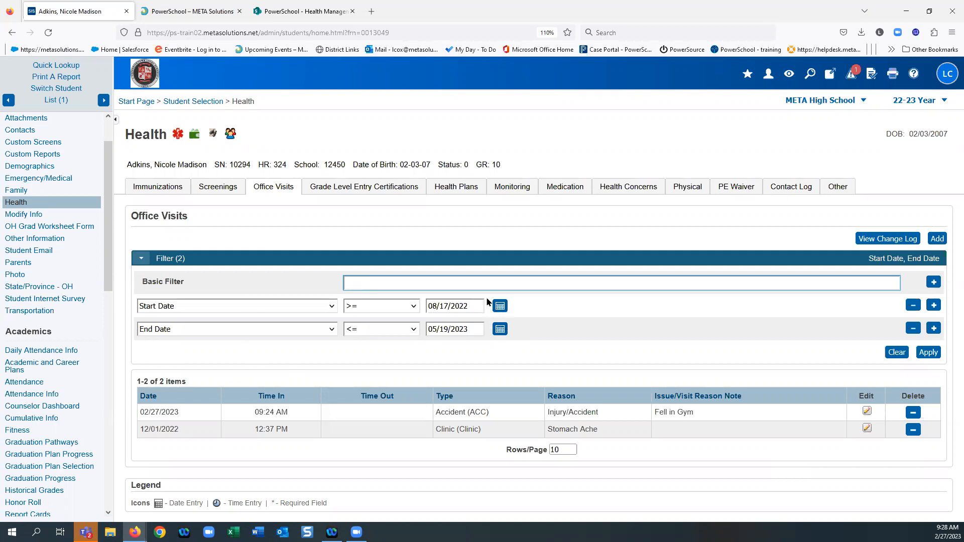
pyautogui.click(500, 307)
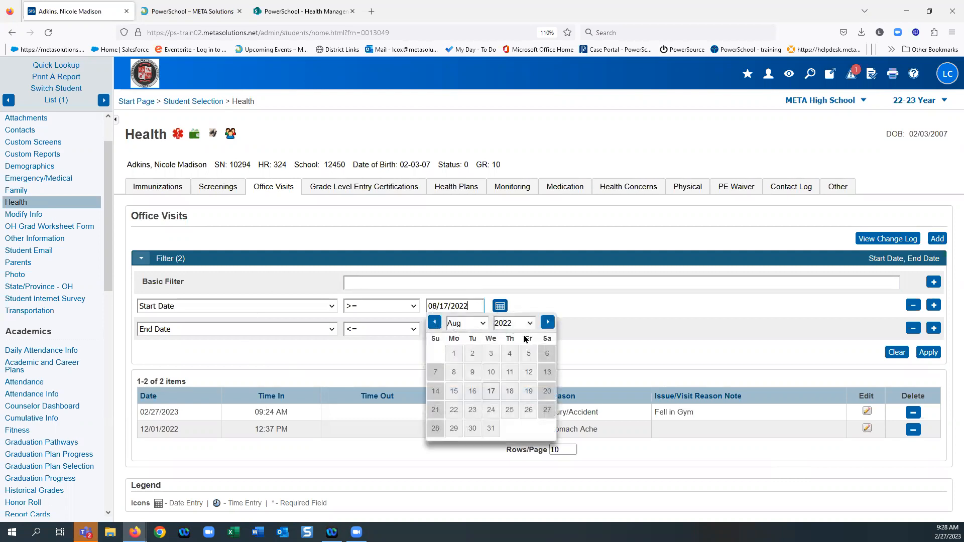
pyautogui.click(548, 323)
pyautogui.click(548, 323)
pyautogui.click(548, 323)
pyautogui.click(547, 323)
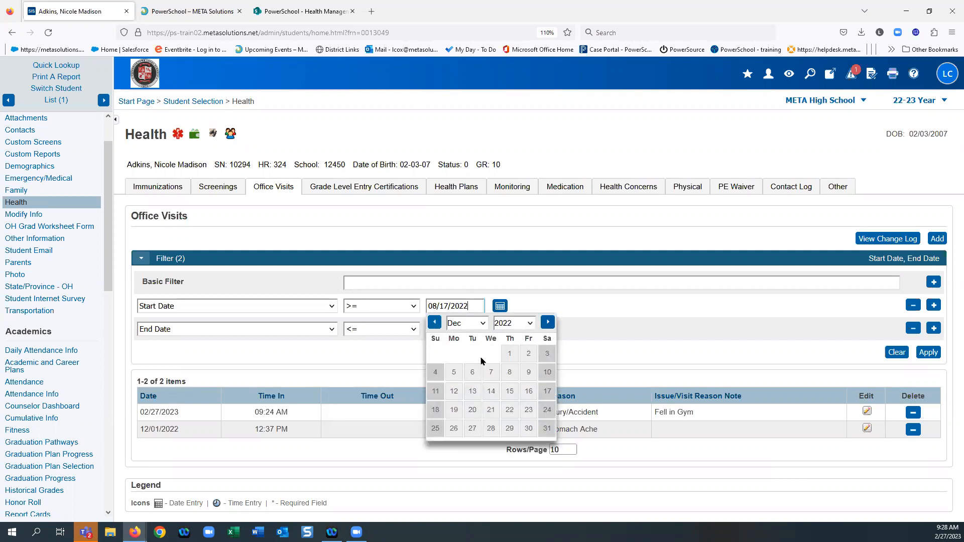
pyautogui.click(510, 353)
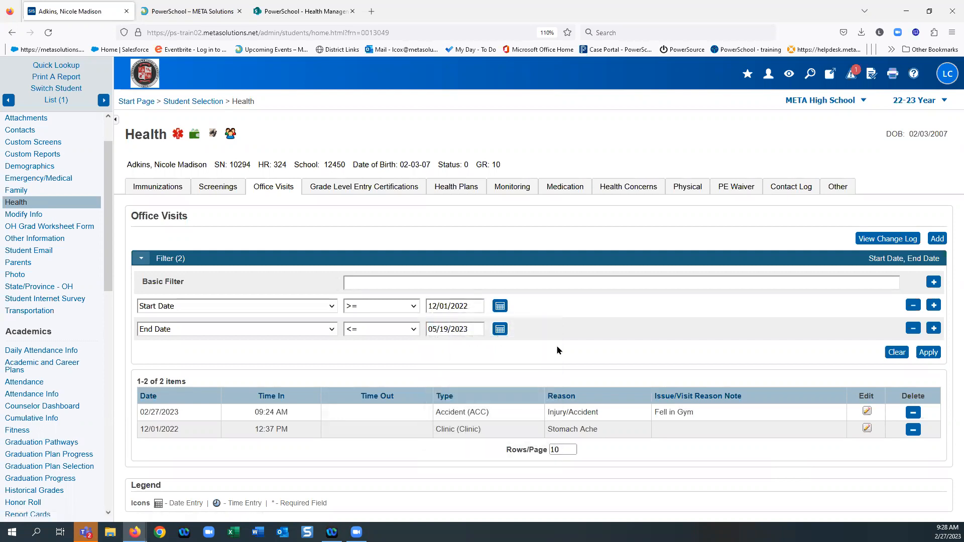
pyautogui.click(927, 356)
# Edit the 02/27/2023 accident visit with visit time out 09:28 AM and change reason "Mom picked up student", and save it.
pyautogui.click(867, 412)
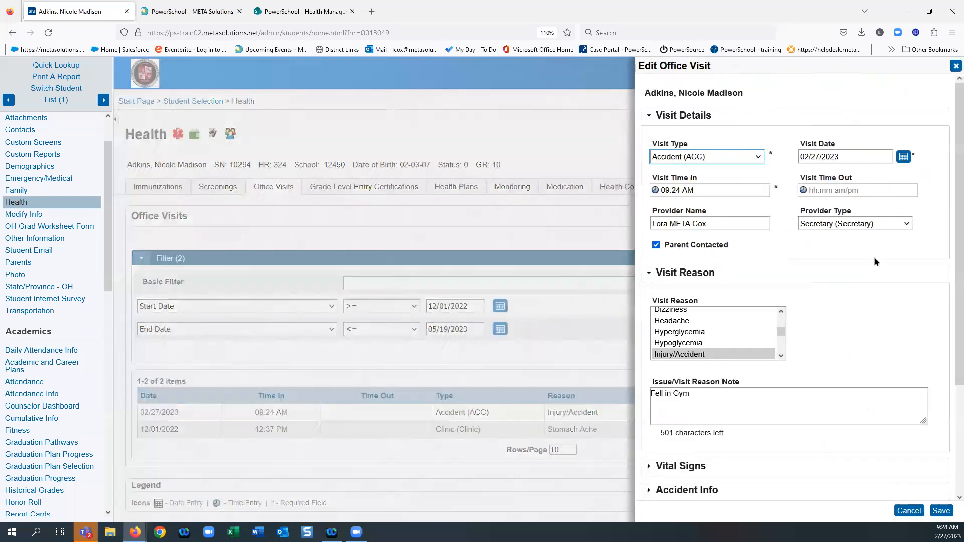
pyautogui.click(831, 189)
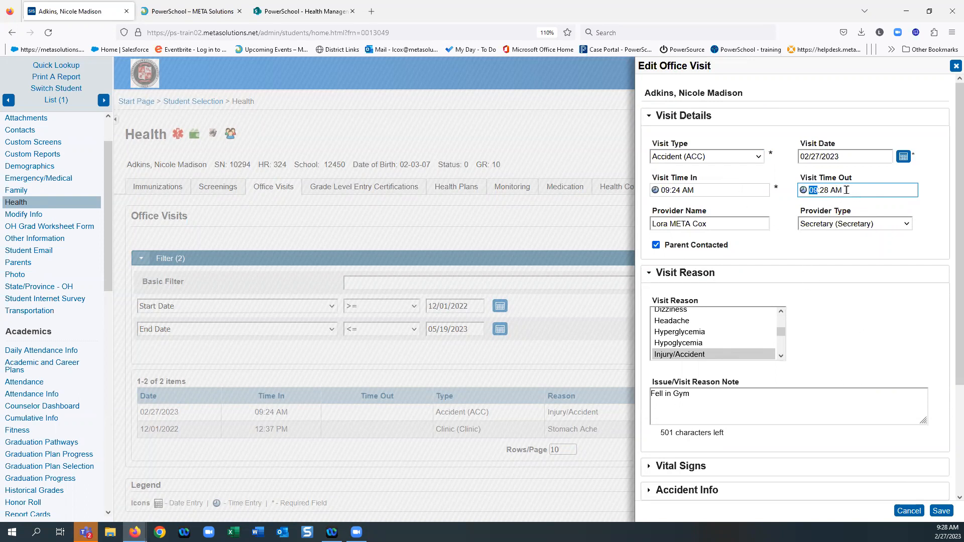
pyautogui.click(843, 258)
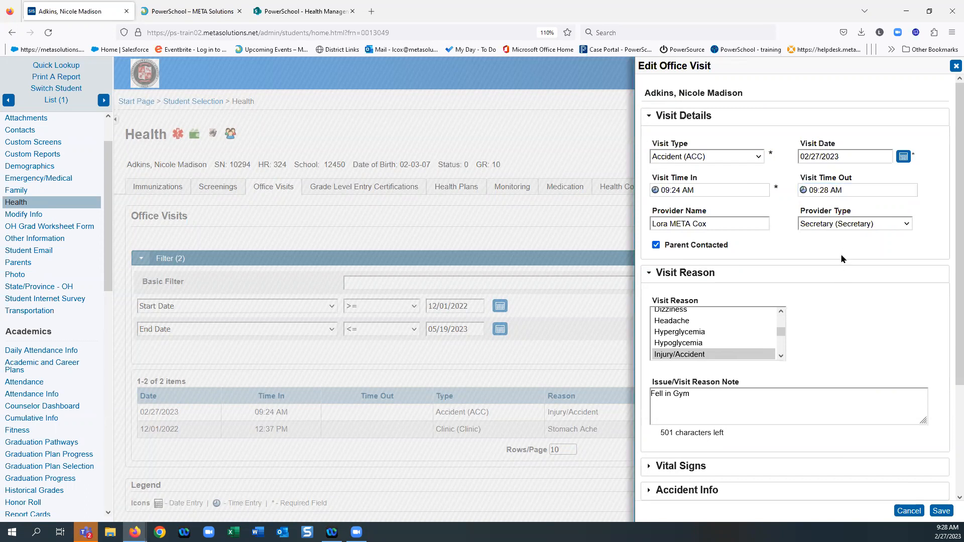
pyautogui.click(941, 510)
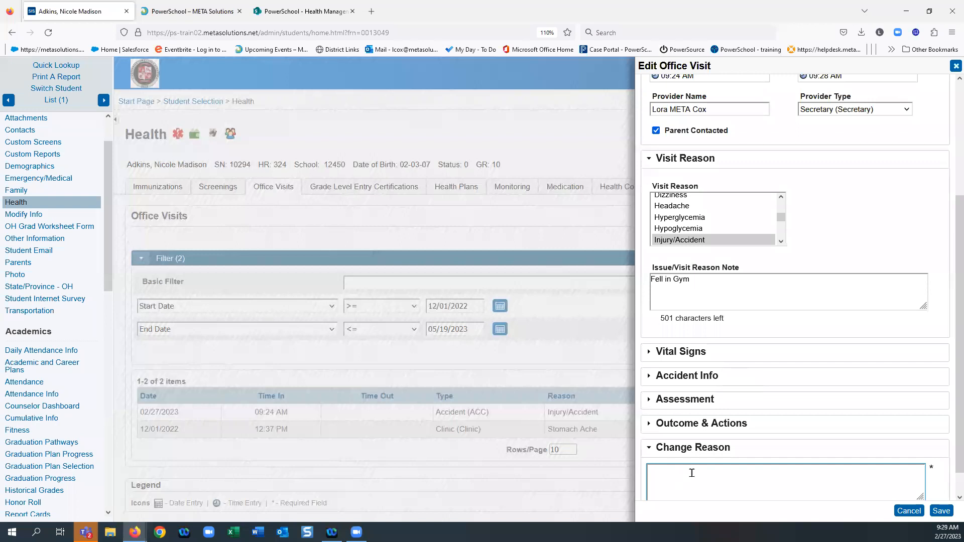
pyautogui.write('Mom picked up student')
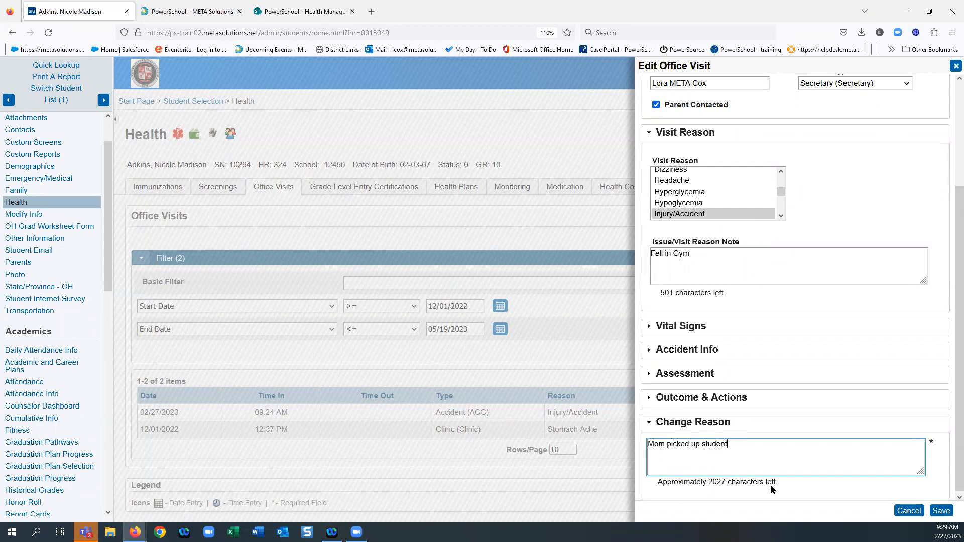
pyautogui.click(942, 511)
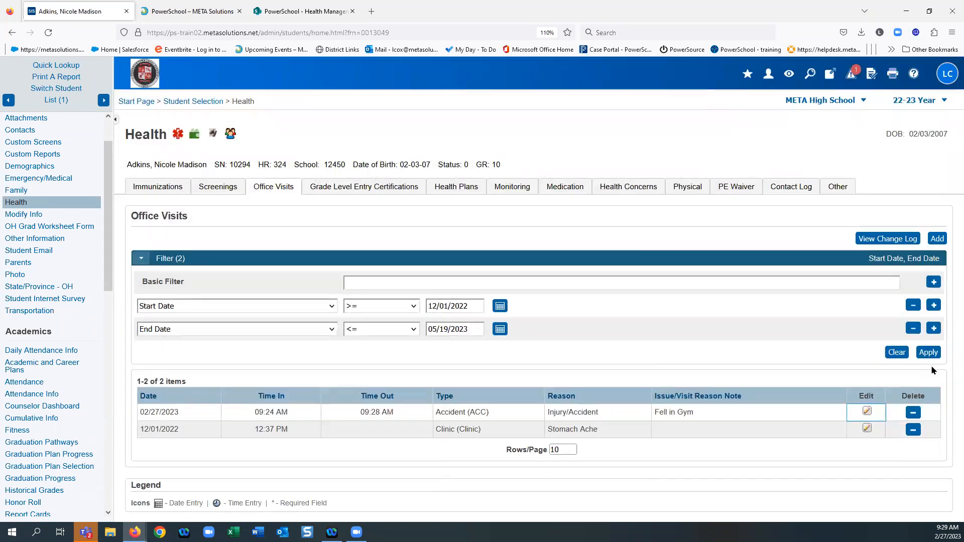
# View the office visits change log with the 12/1/2022 entry expanded, and close it.
pyautogui.click(860, 236)
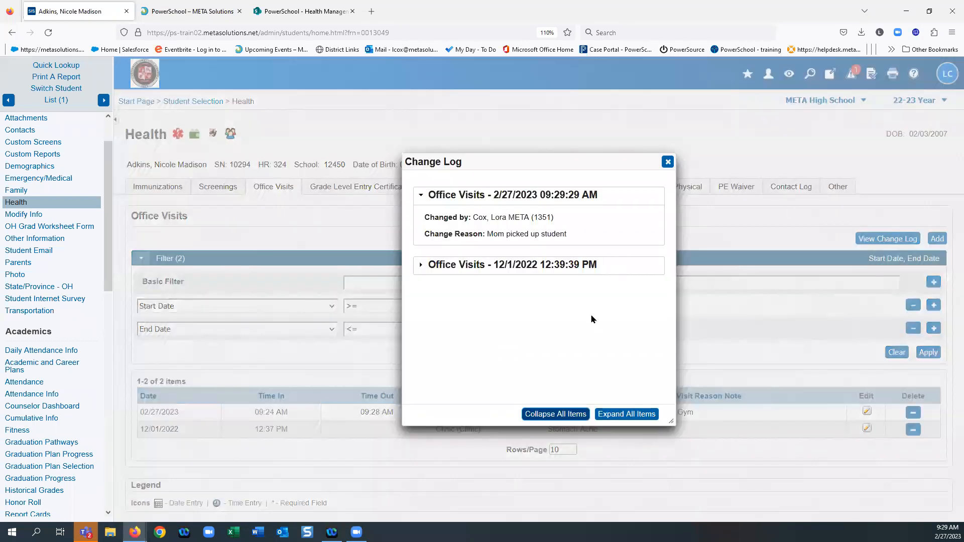
pyautogui.click(426, 266)
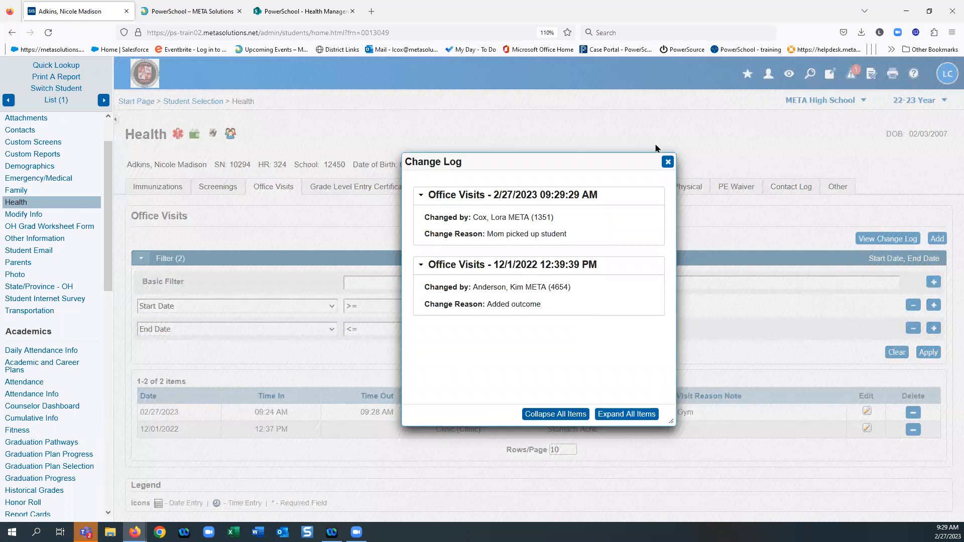
pyautogui.click(667, 161)
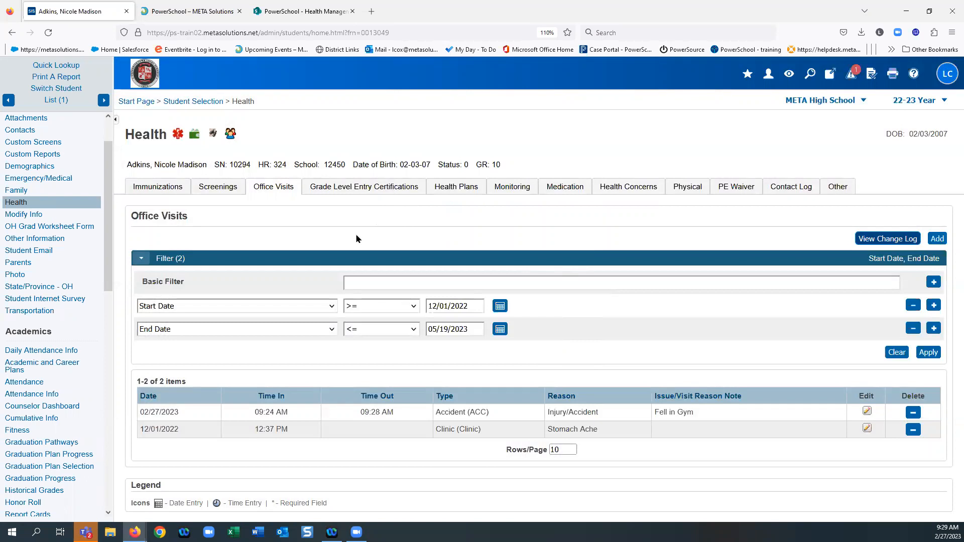
# Apply the basic filter "accident" to the office visits list.
pyautogui.click(445, 284)
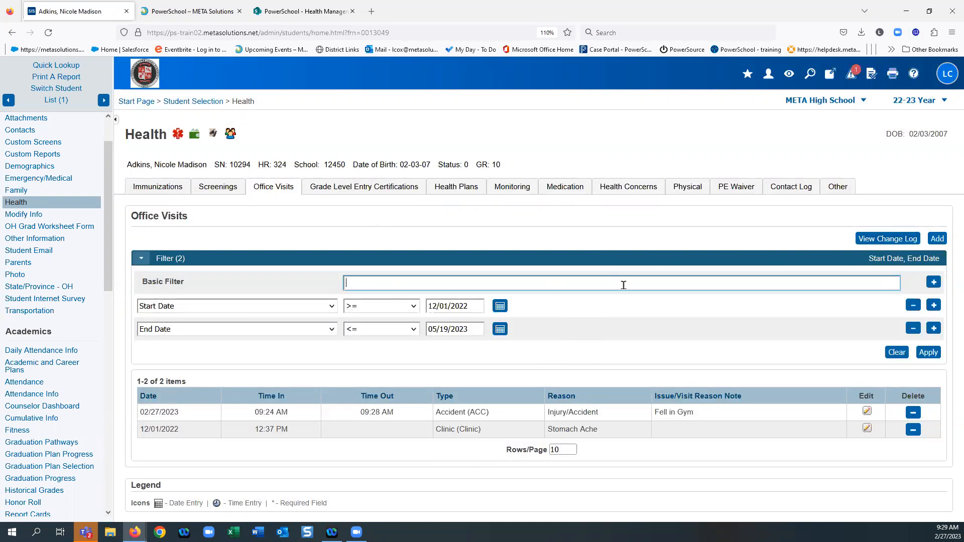
pyautogui.write('accident')
pyautogui.click(928, 352)
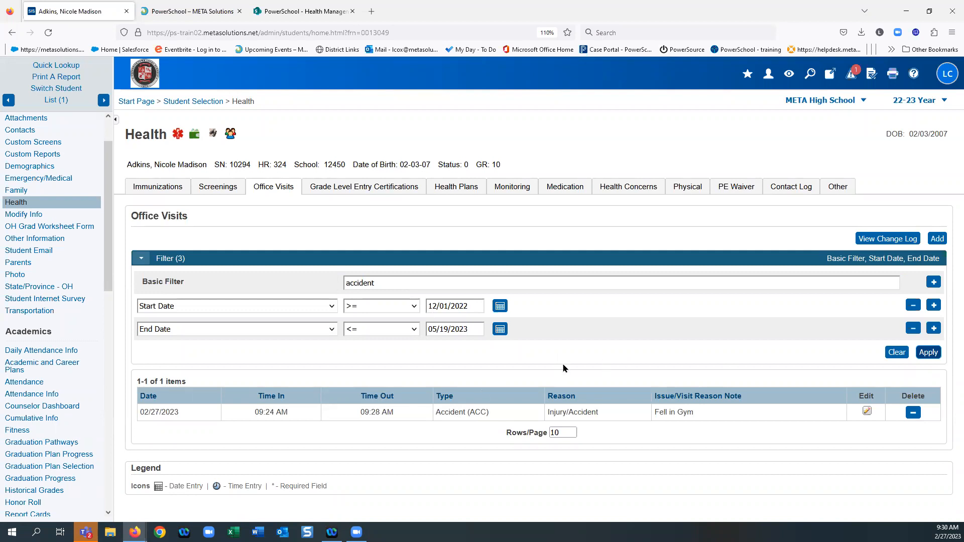
# Add a Reason filter with the value "injury" to the office visits list, and clear all of the filters.
pyautogui.click(933, 281)
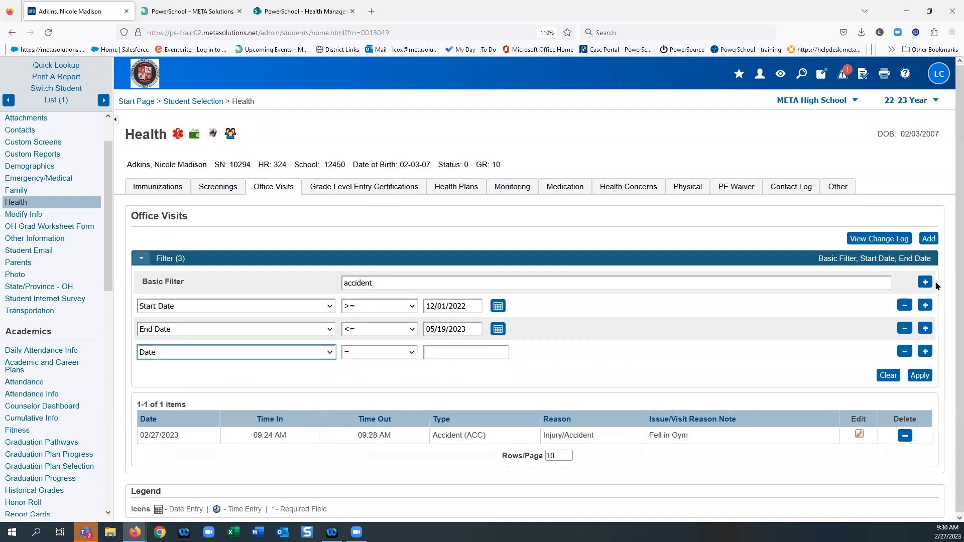
pyautogui.click(186, 354)
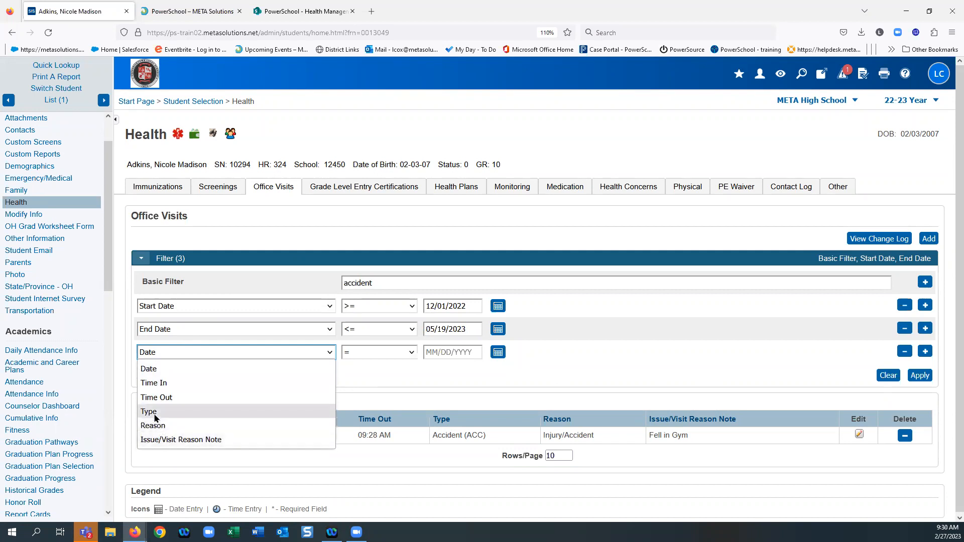
pyautogui.click(700, 360)
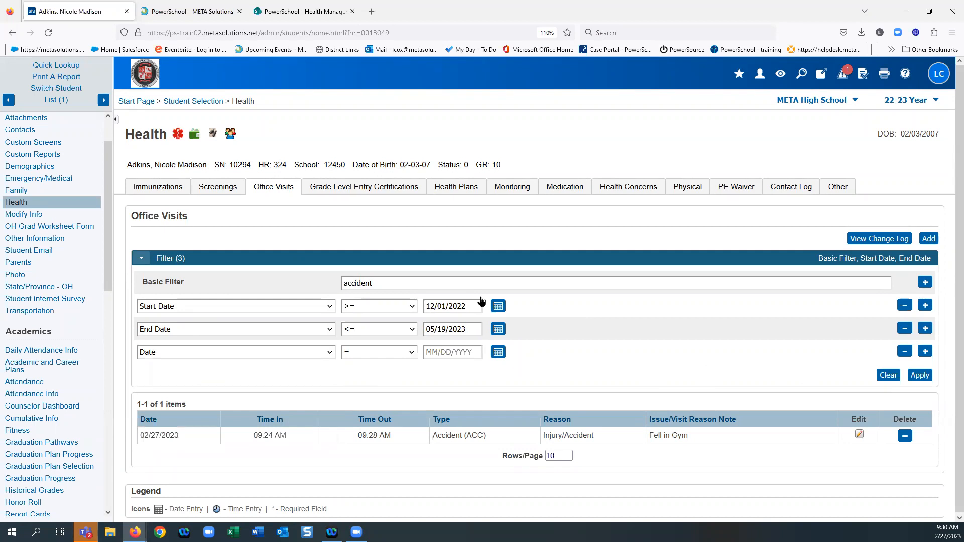
pyautogui.click(163, 352)
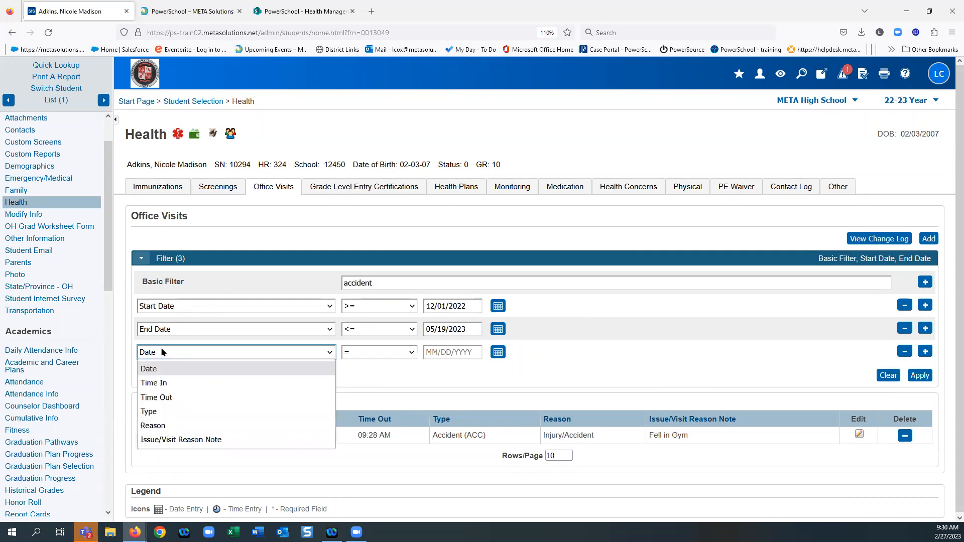
pyautogui.click(150, 425)
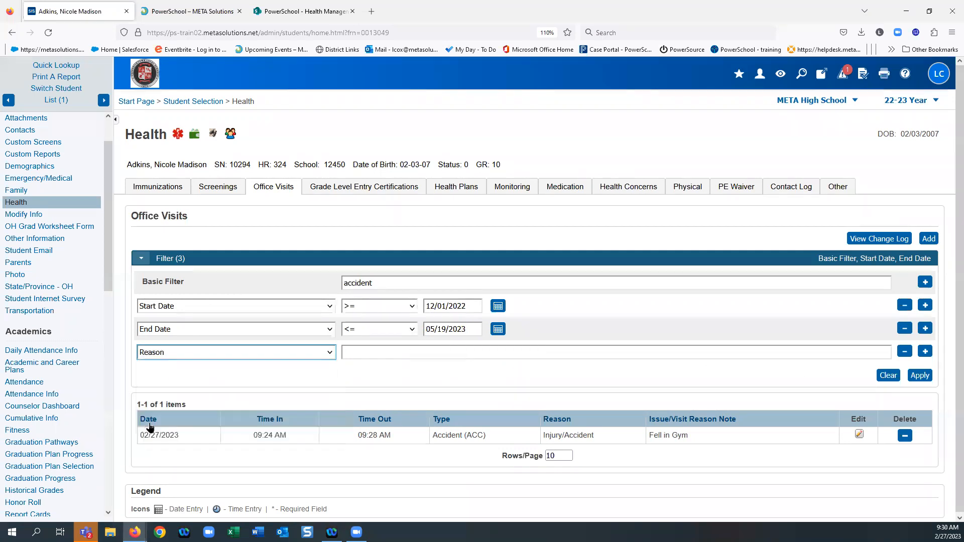
pyautogui.click(393, 356)
pyautogui.write('injury')
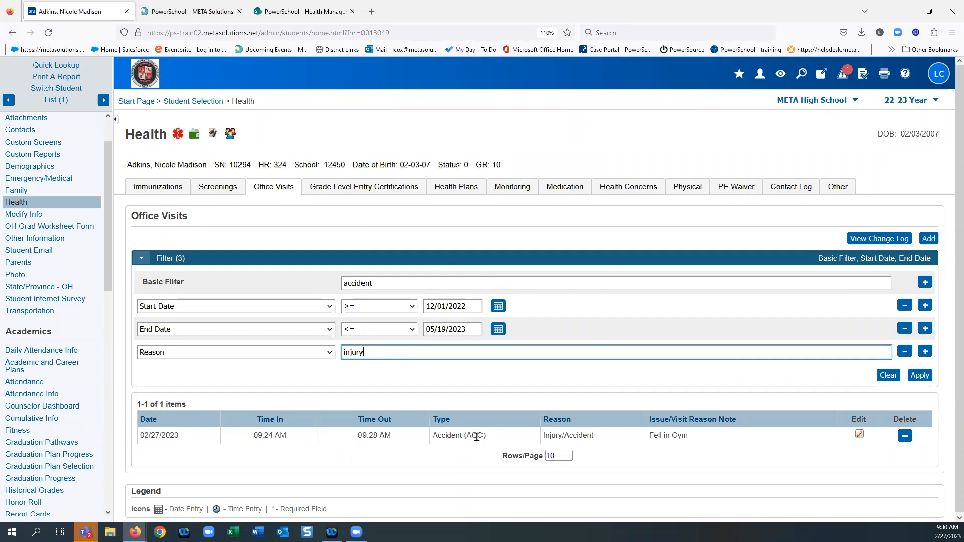
pyautogui.click(888, 375)
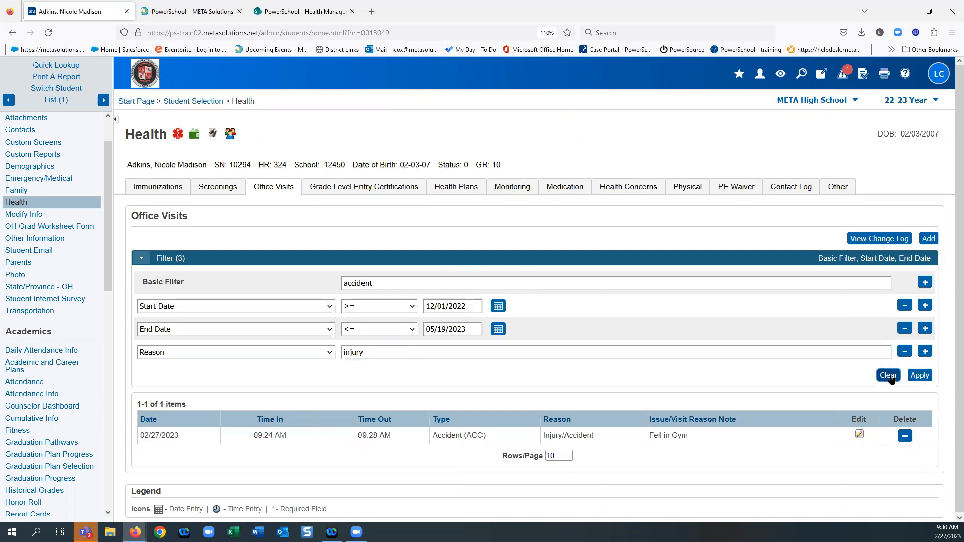
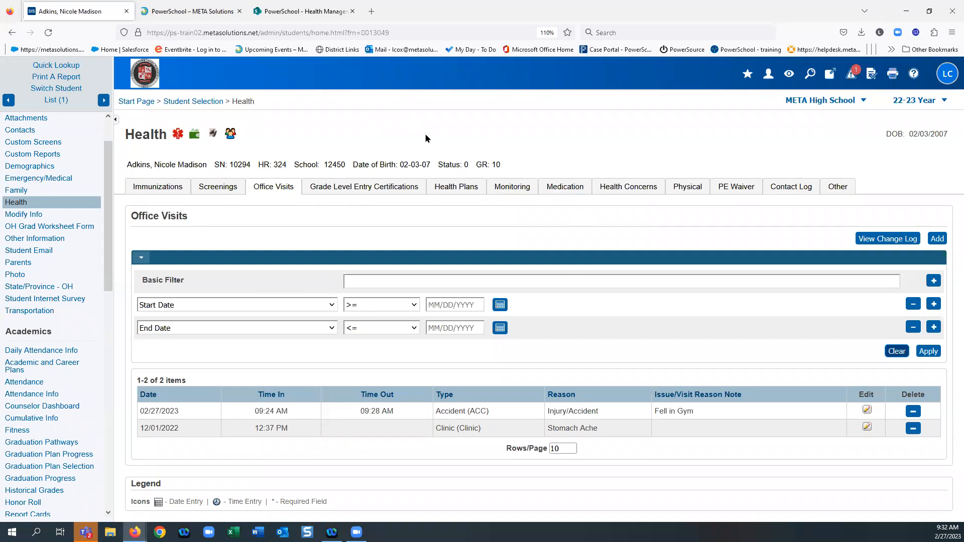
# Start a grade 7 entry in the student's grade level entry certifications with certification date 02/06/2023.
pyautogui.click(370, 190)
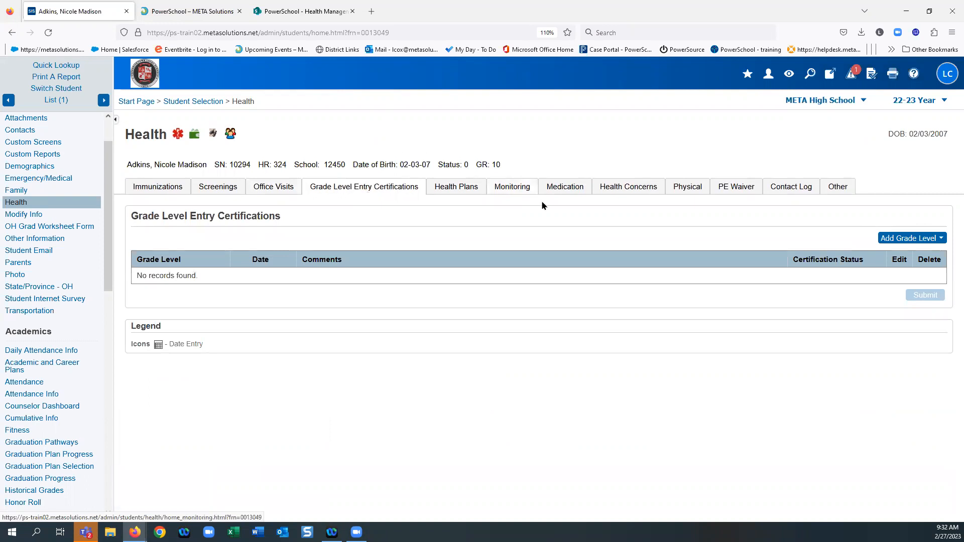
pyautogui.click(911, 240)
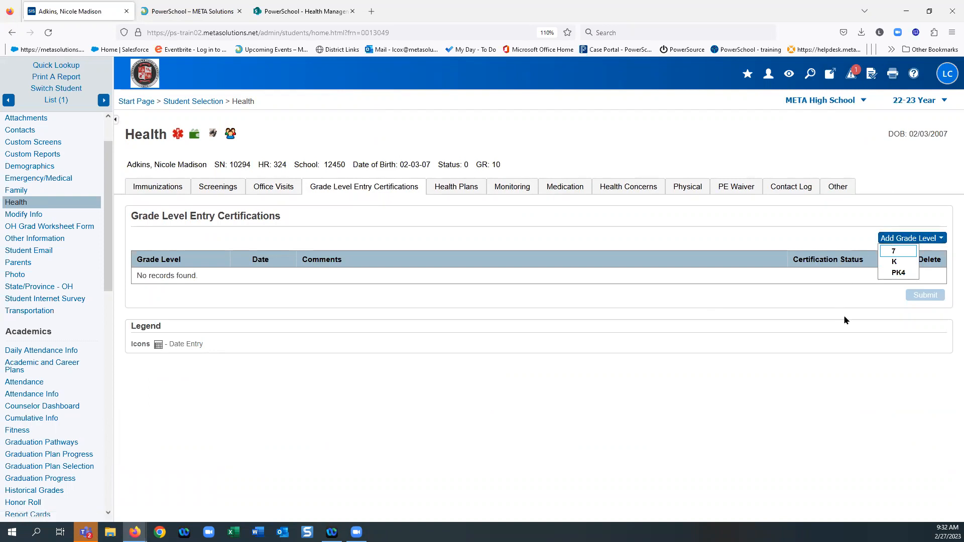
pyautogui.click(893, 252)
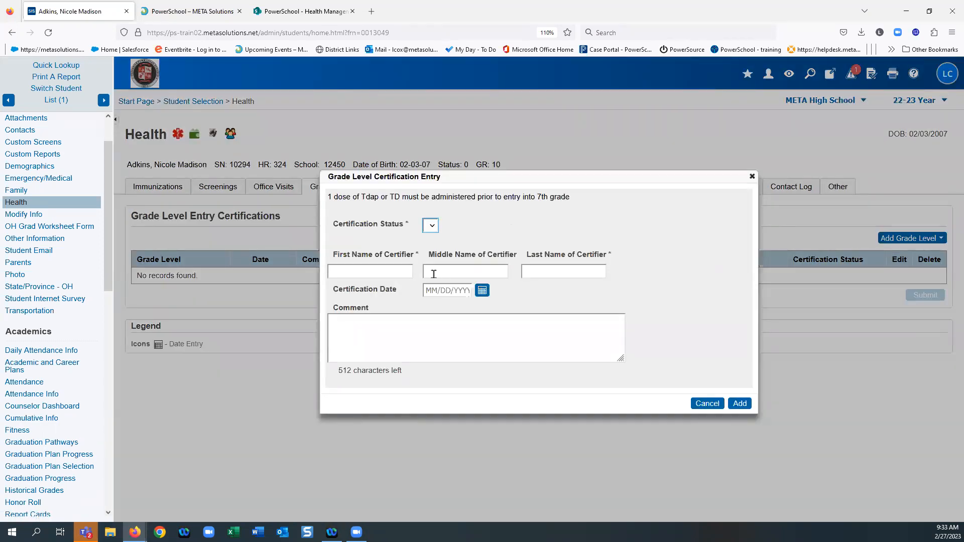
pyautogui.click(431, 228)
pyautogui.click(432, 227)
pyautogui.click(359, 273)
pyautogui.click(483, 292)
pyautogui.click(451, 357)
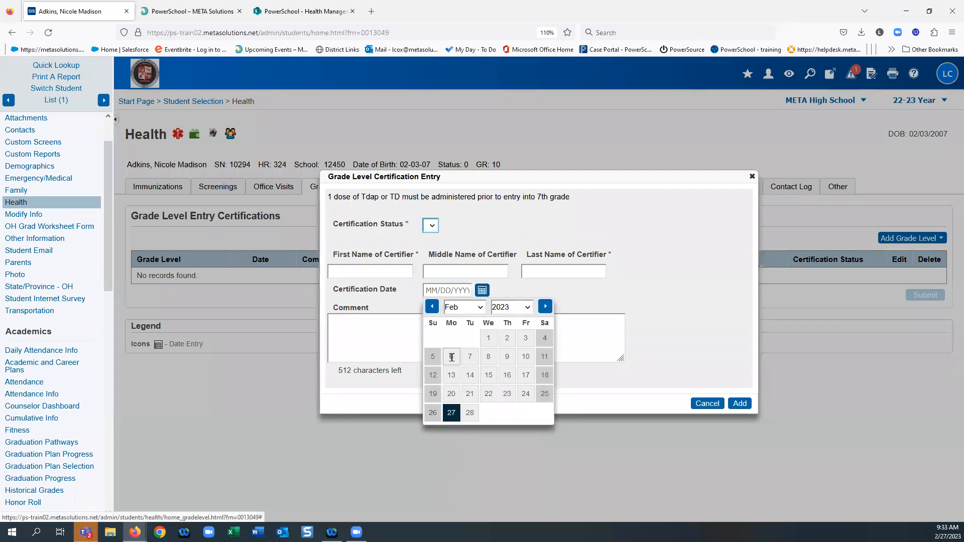
pyautogui.click(689, 277)
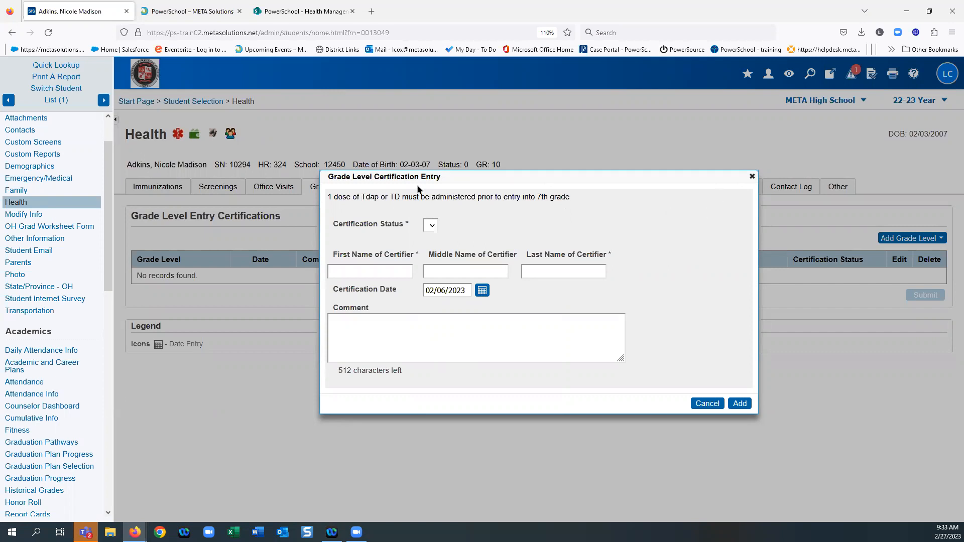
# Check the certification status options and the certifier's first name field in the grade 7 certification entry, and cancel it.
pyautogui.click(432, 226)
pyautogui.click(431, 226)
pyautogui.click(376, 276)
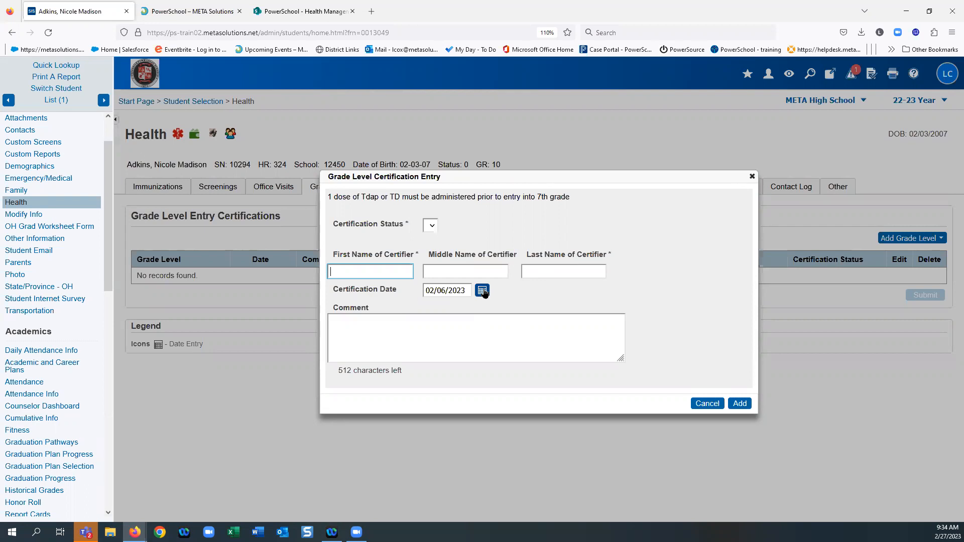
pyautogui.click(714, 408)
# View the kindergarten requirements and certification status options in the grade level certification entry form, and cancel it.
pyautogui.click(902, 239)
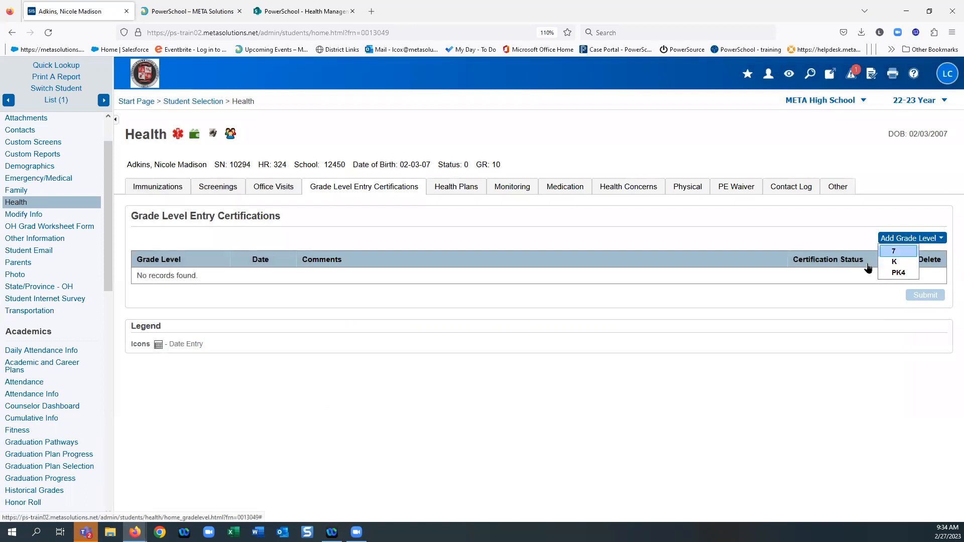
pyautogui.click(894, 272)
pyautogui.click(432, 229)
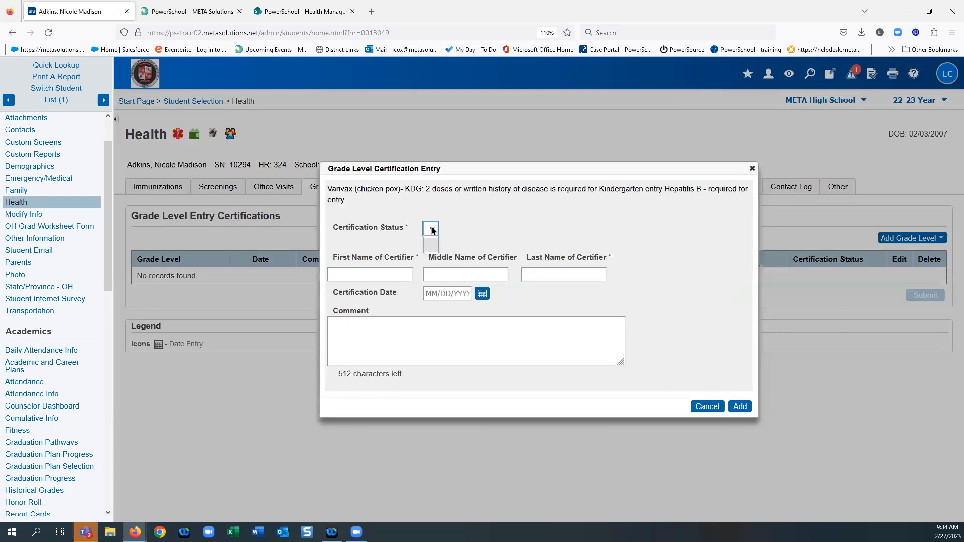
pyautogui.click(706, 408)
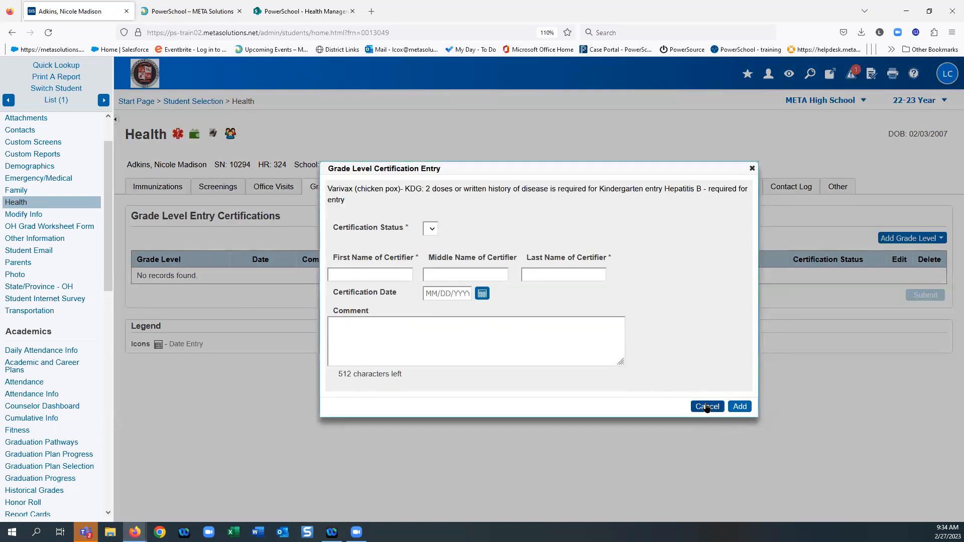
pyautogui.click(706, 406)
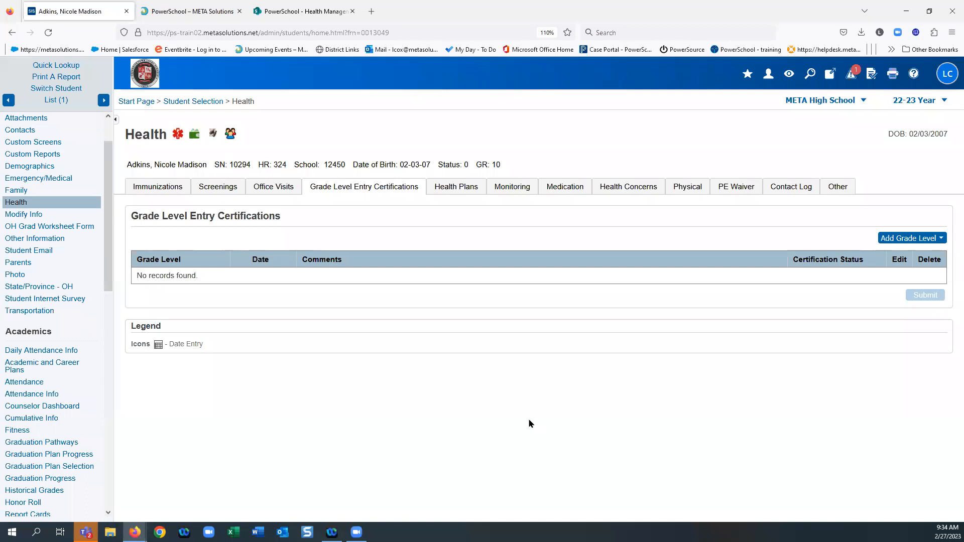
pyautogui.click(909, 239)
pyautogui.click(893, 262)
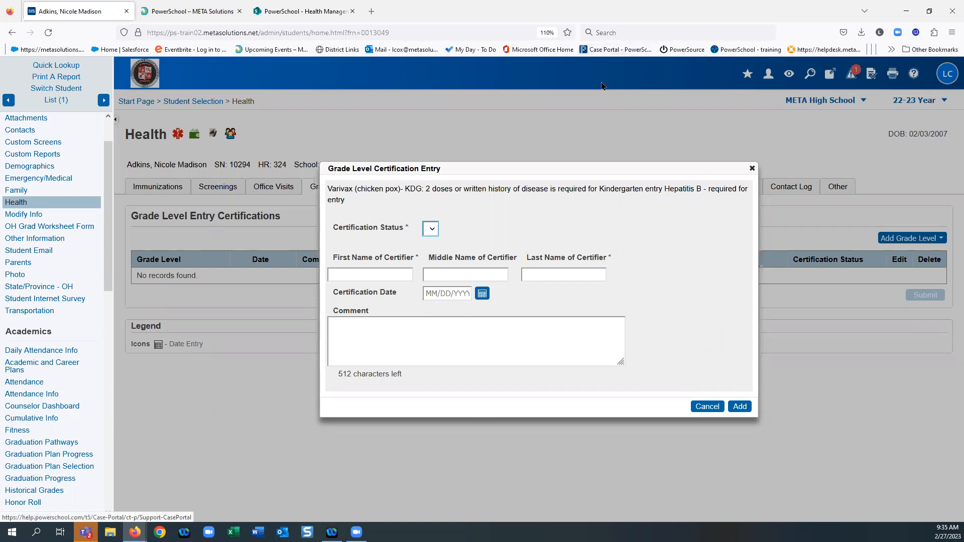
pyautogui.click(713, 406)
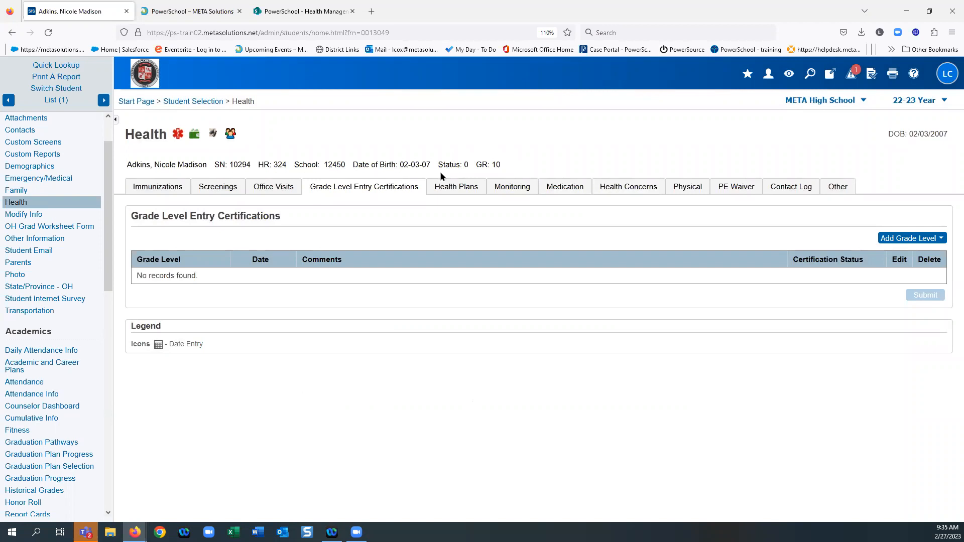
# Start a new plan in the student's health plans using the Asthma Health Plan template.
pyautogui.click(449, 189)
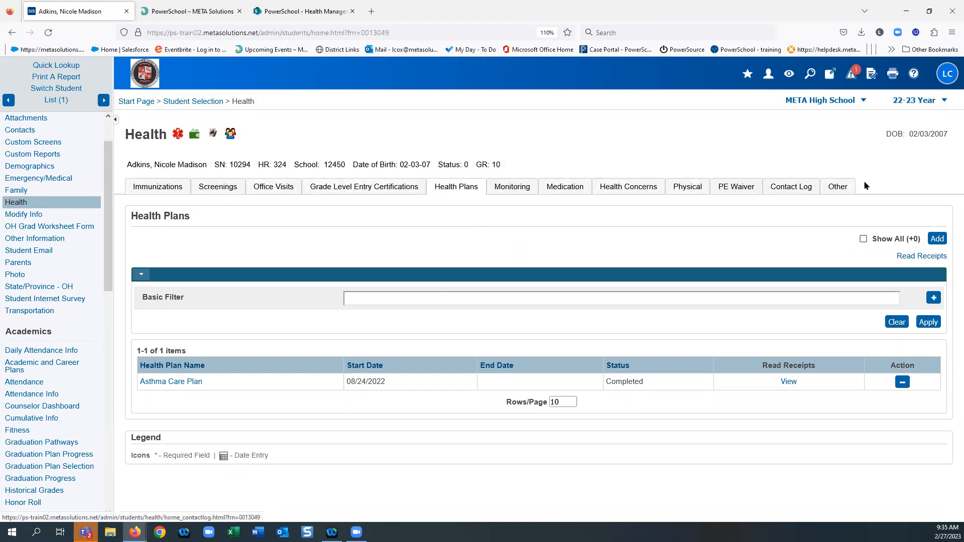
pyautogui.click(462, 193)
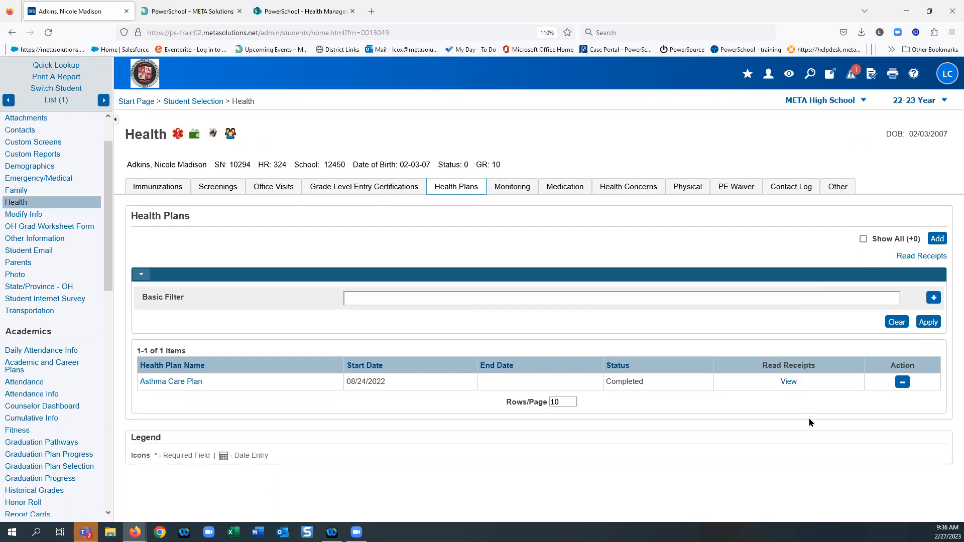
pyautogui.click(937, 239)
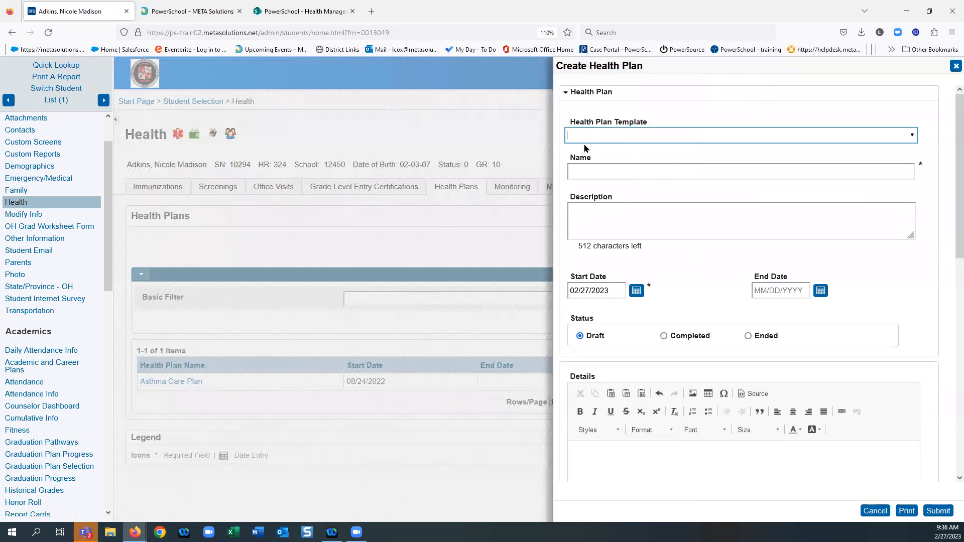
pyautogui.click(587, 137)
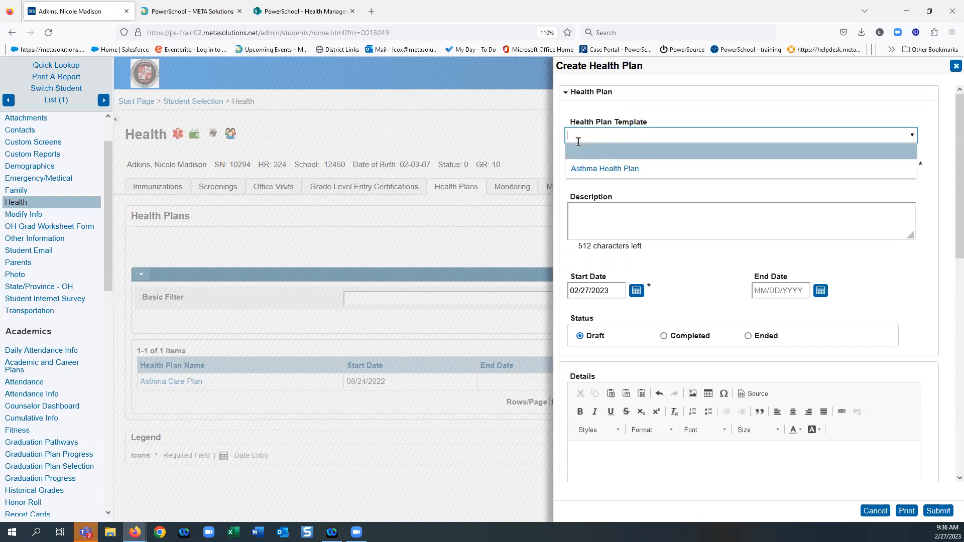
pyautogui.click(586, 198)
pyautogui.click(625, 137)
pyautogui.click(612, 166)
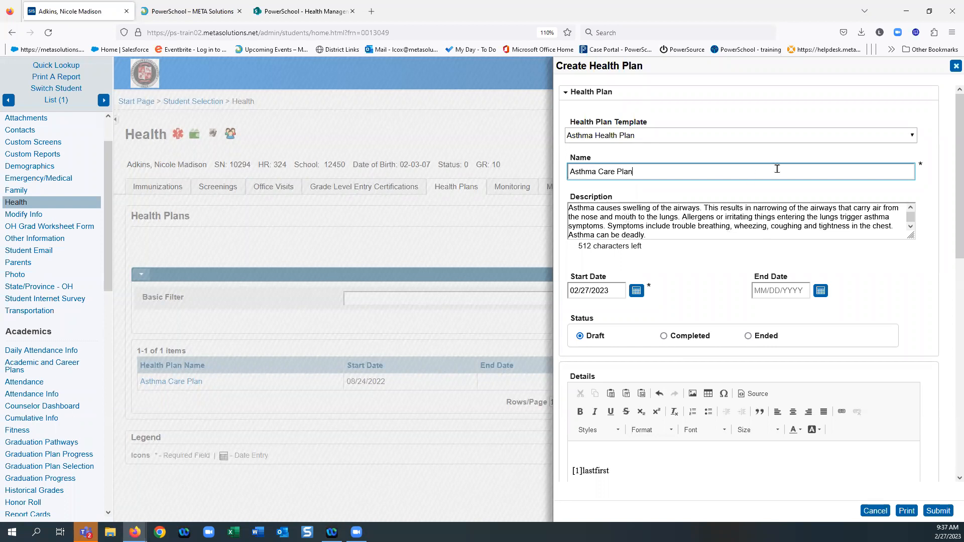
pyautogui.click(929, 173)
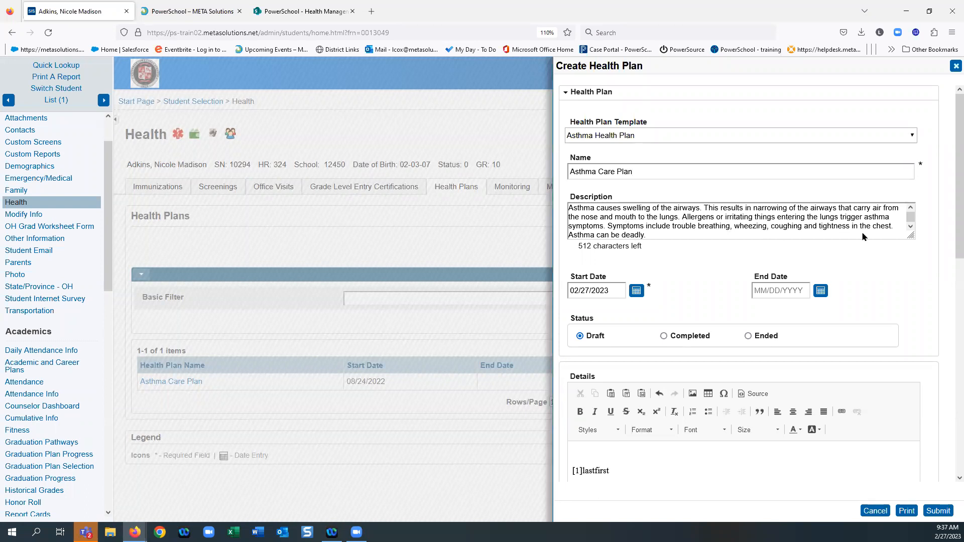
# Enlarge the new health plan's description box to read the template text, and cancel creating the plan.
pyautogui.moveTo(915, 246); pyautogui.dragTo(936, 318)
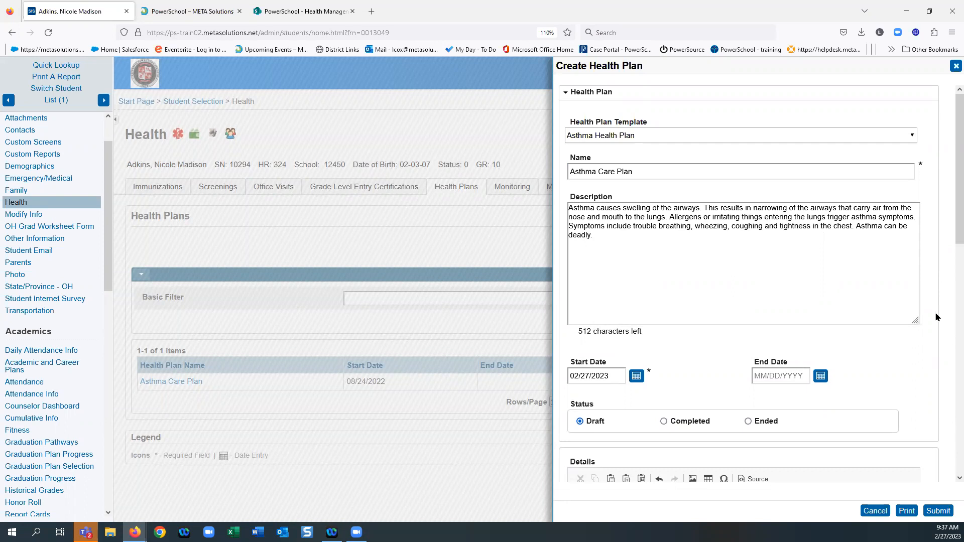
pyautogui.scroll(-1, 935, 317)
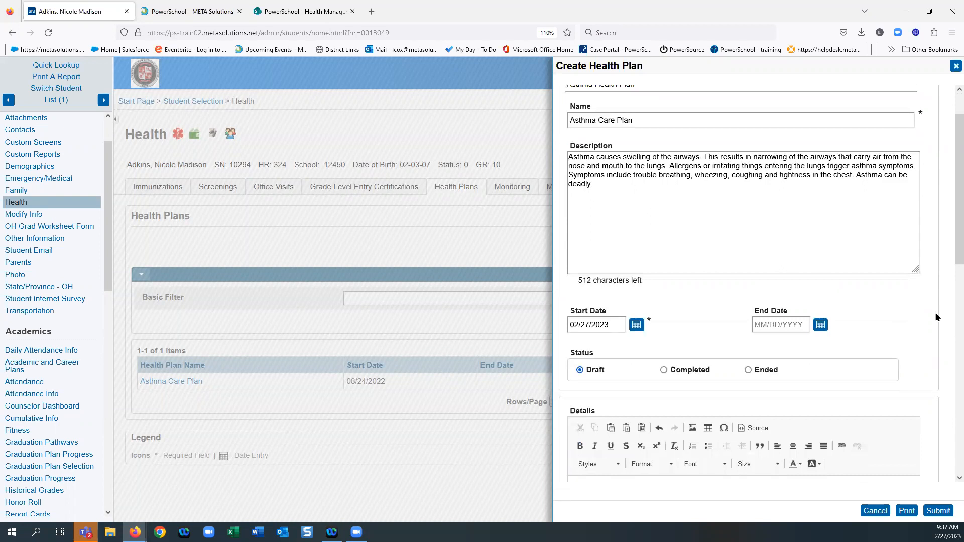
pyautogui.click(874, 512)
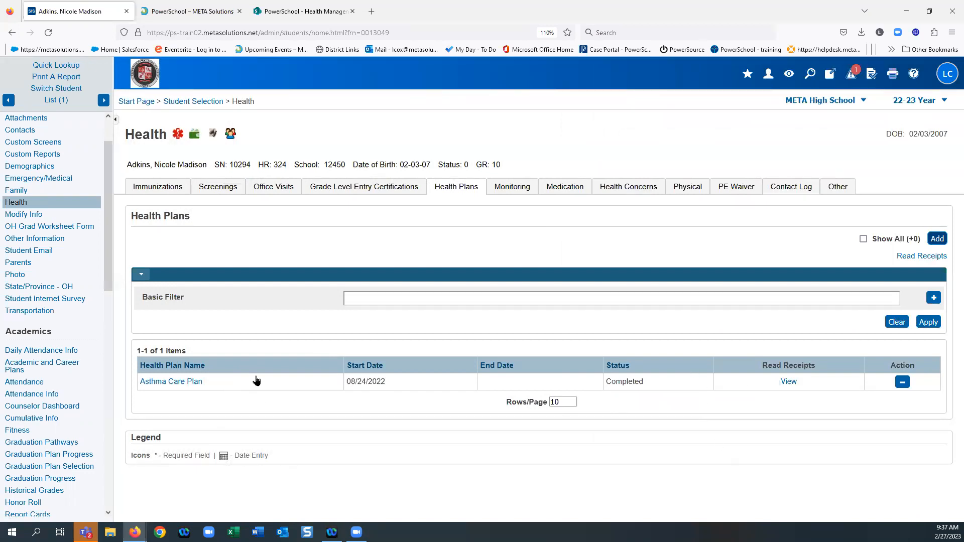
# Open the student's existing Asthma Care Plan and enlarge its description box to read the full text.
pyautogui.click(185, 384)
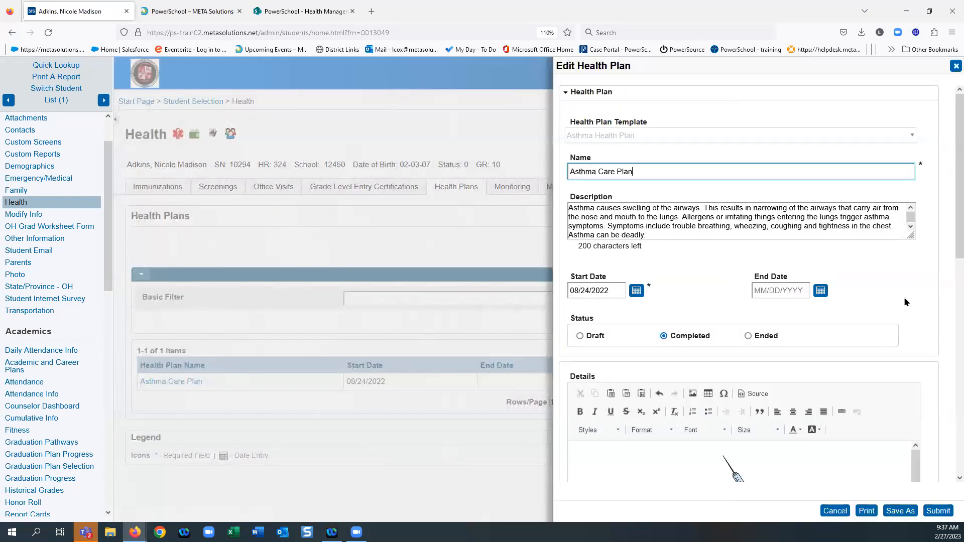
pyautogui.moveTo(913, 237); pyautogui.dragTo(934, 274)
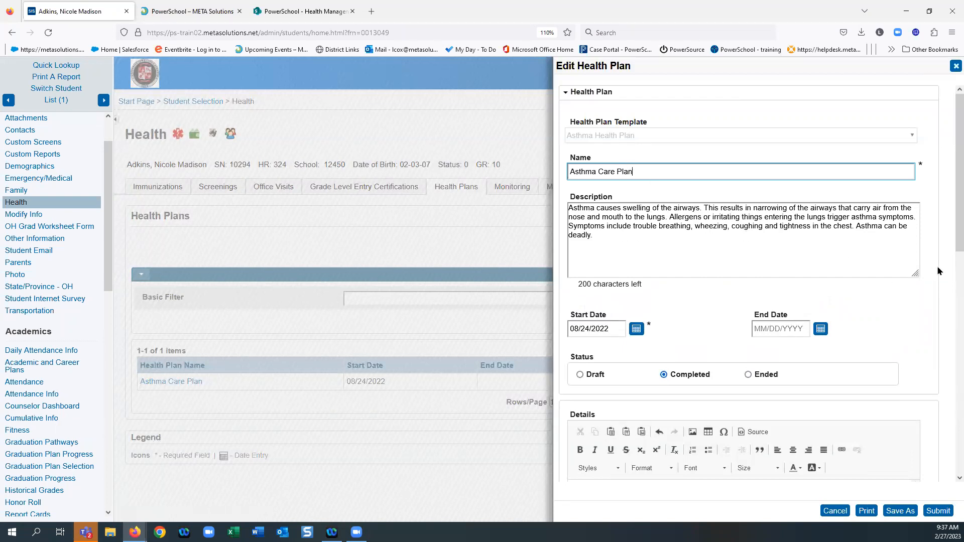
pyautogui.scroll(-2, 918, 321)
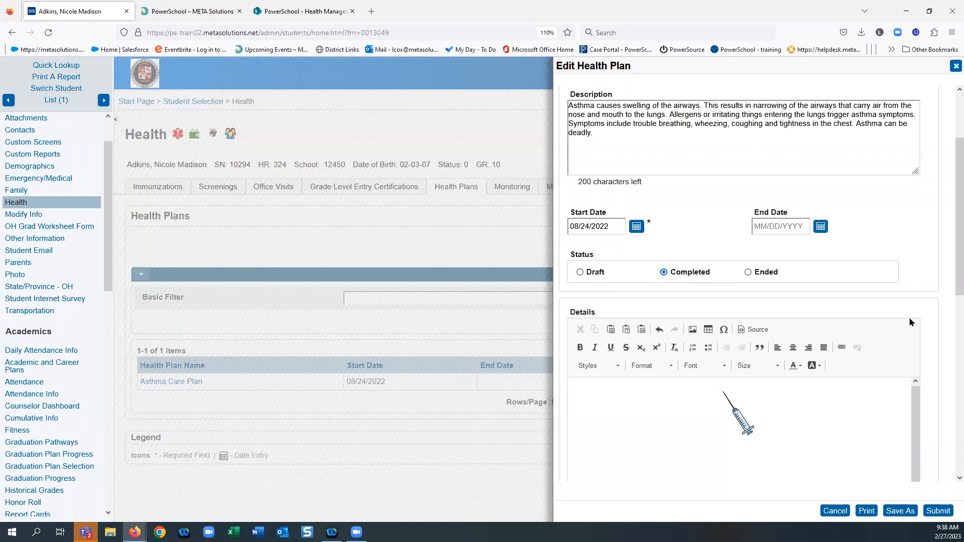
# Examine the Asthma Care Plan's details, including the parent meeting note and the instructions for moderate and severe symptoms.
pyautogui.scroll(-2, 909, 322)
pyautogui.scroll(-2, 910, 322)
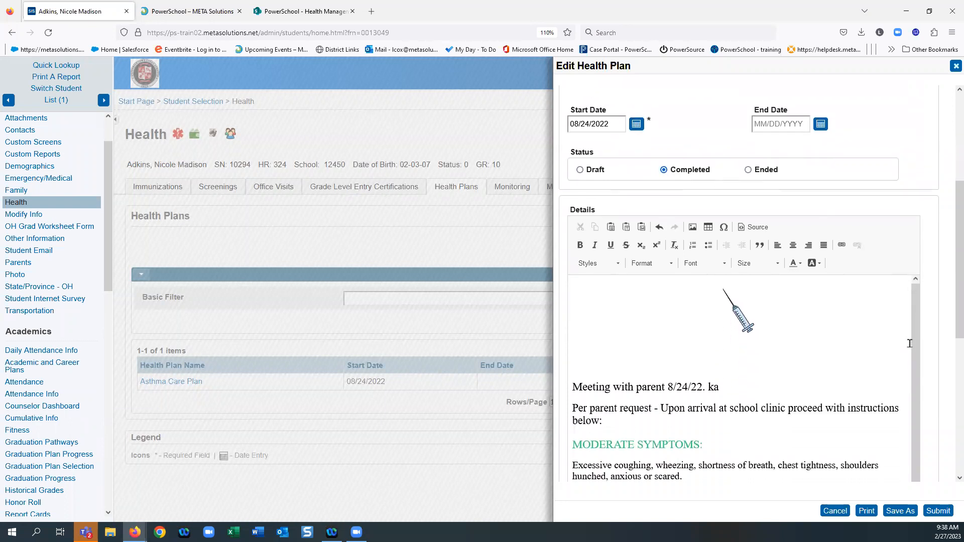
pyautogui.scroll(-2, 909, 343)
pyautogui.scroll(2, 910, 343)
pyautogui.click(721, 386)
pyautogui.scroll(-2, 734, 398)
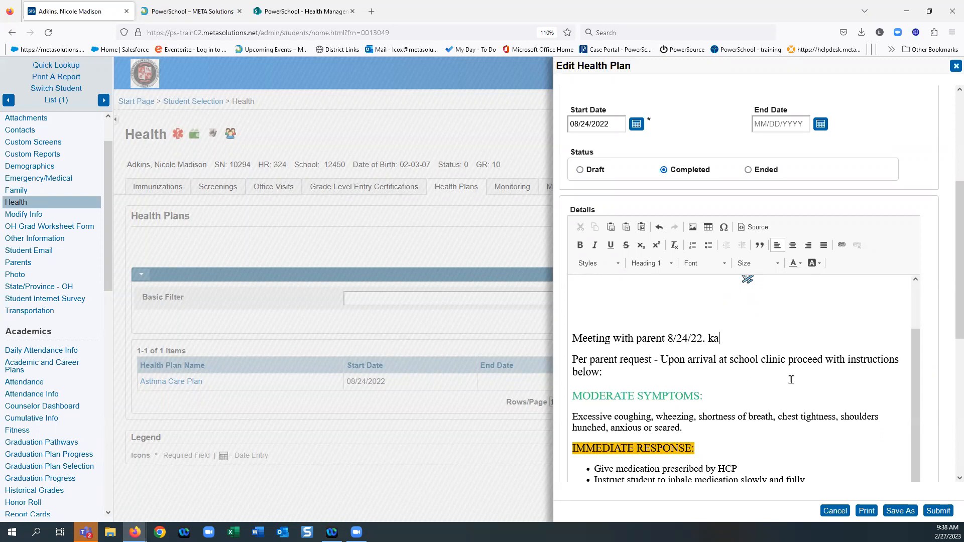
pyautogui.scroll(-2, 791, 380)
pyautogui.scroll(-2, 878, 392)
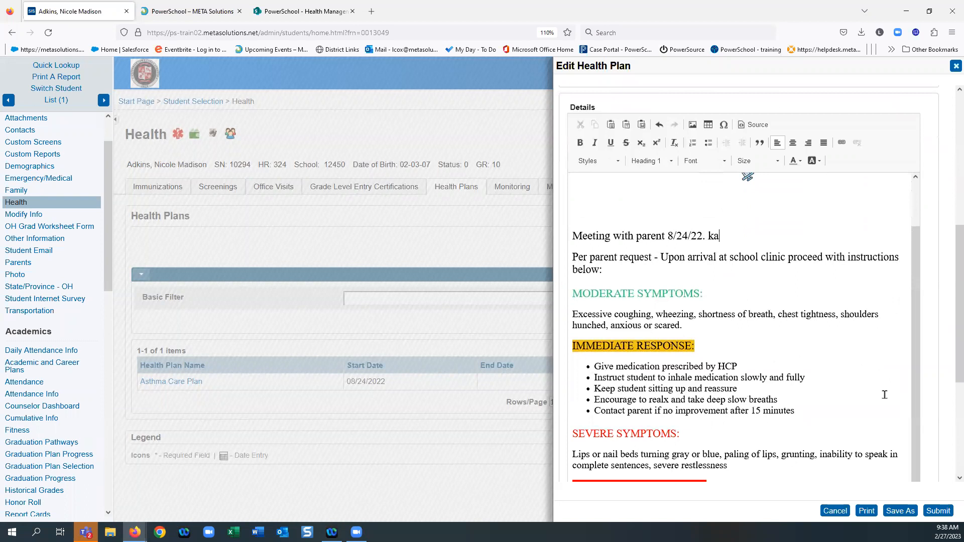
pyautogui.scroll(-1, 885, 394)
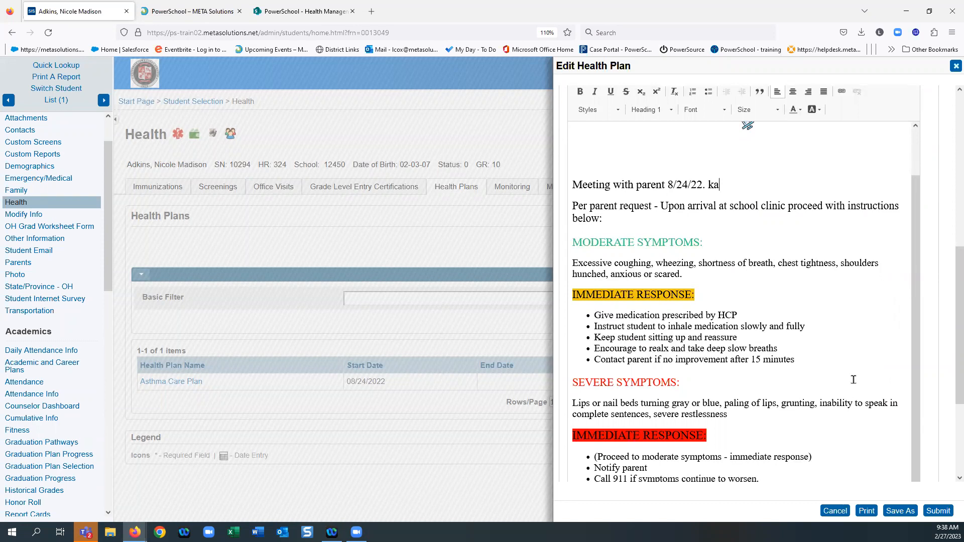
pyautogui.scroll(1, 853, 379)
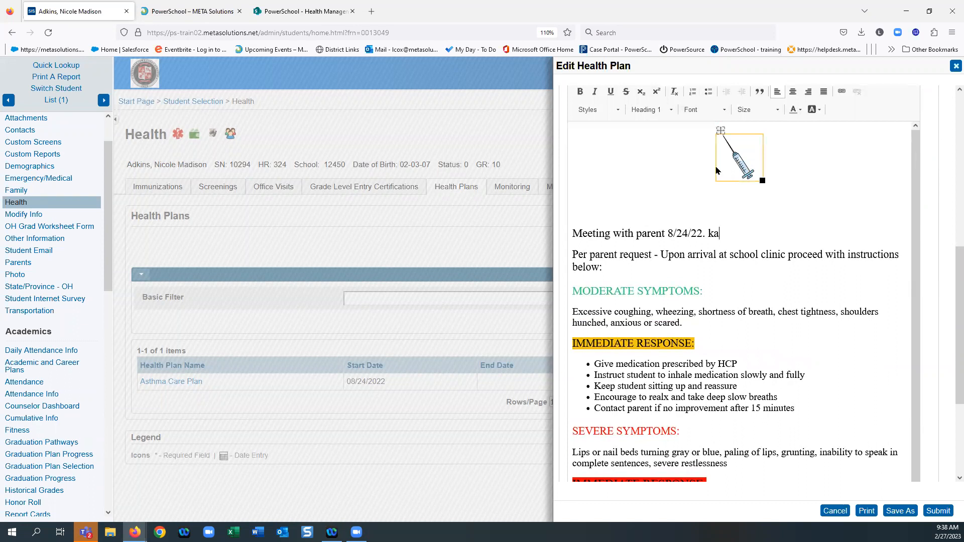
pyautogui.scroll(-1, 835, 319)
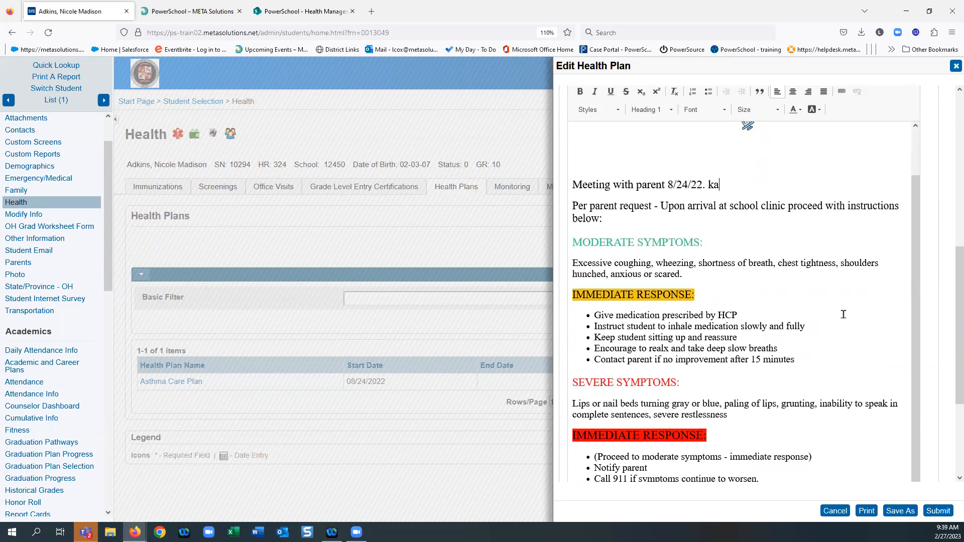
pyautogui.scroll(1, 843, 314)
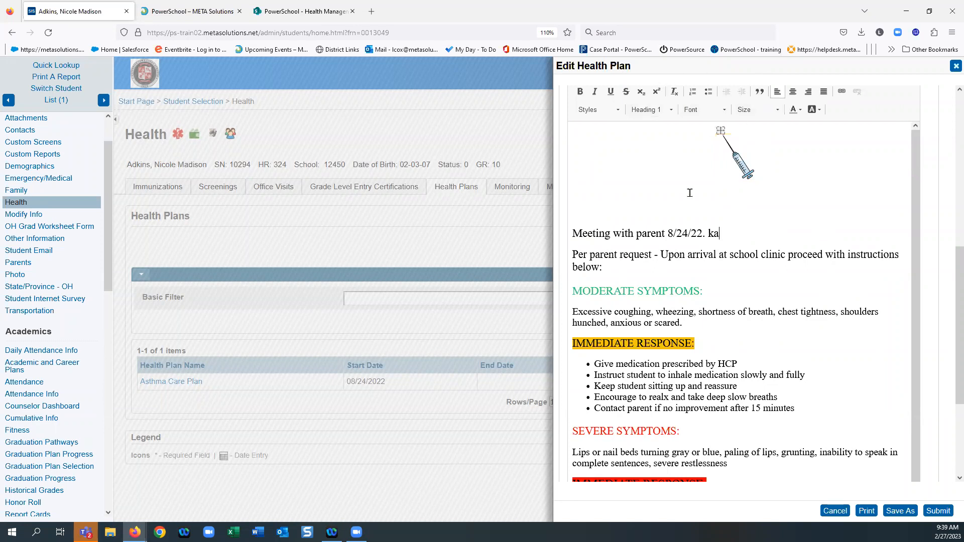
pyautogui.scroll(-2, 759, 253)
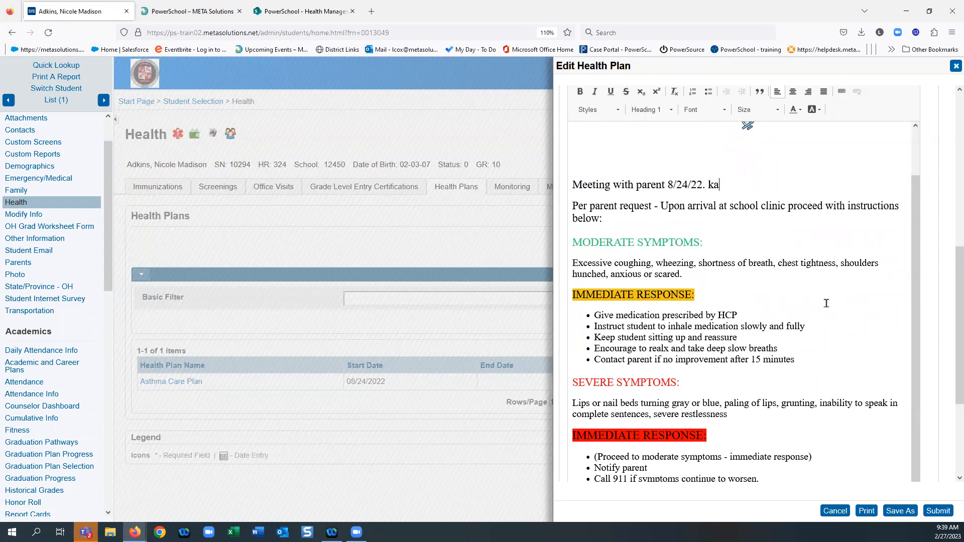
pyautogui.scroll(-2, 823, 301)
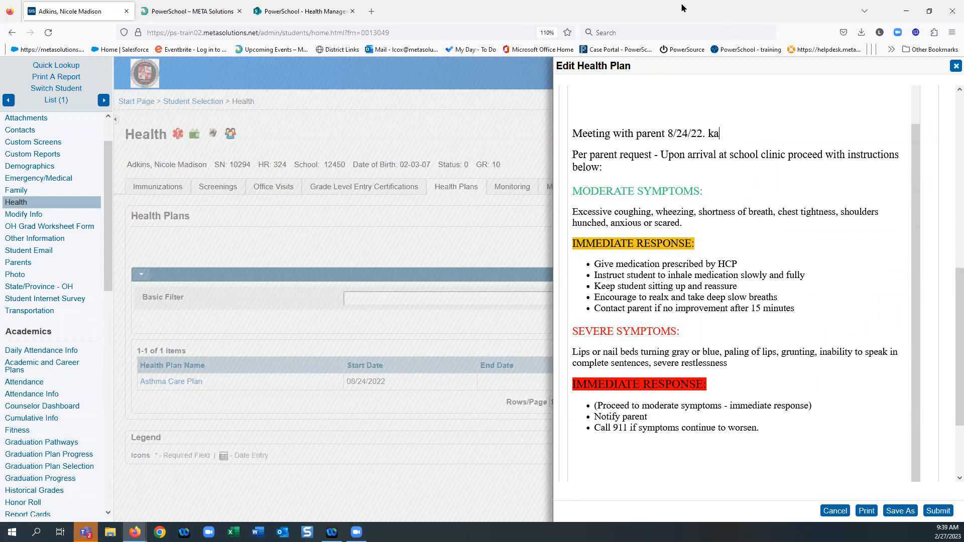
pyautogui.scroll(-4, 735, 260)
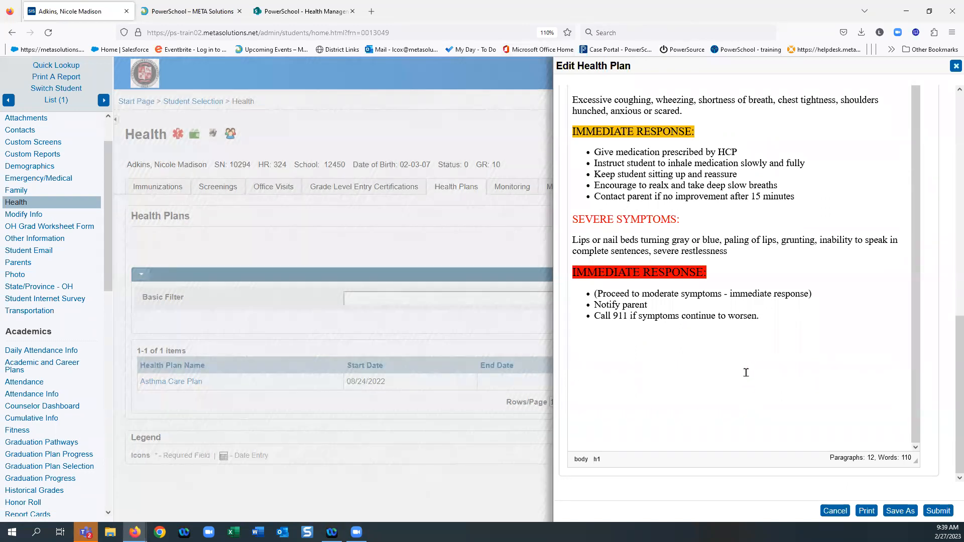
# Go back through the Asthma Care Plan from the details to its status, dates, description and template.
pyautogui.scroll(1, 751, 375)
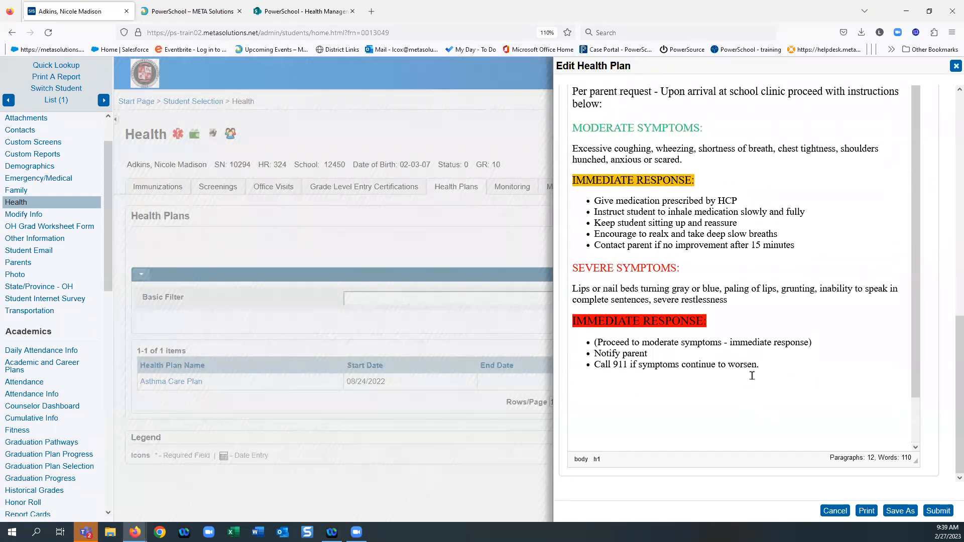
pyautogui.scroll(3, 752, 375)
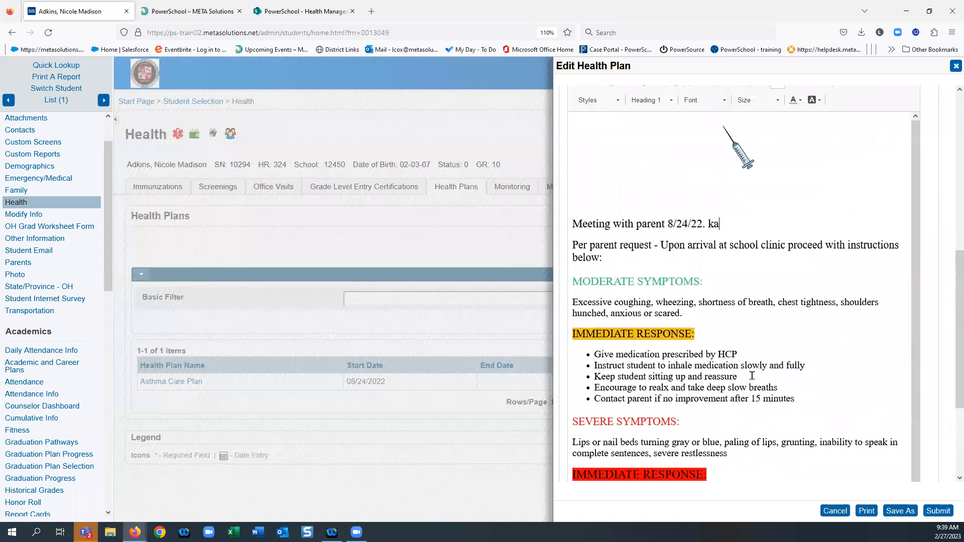
pyautogui.scroll(2, 751, 376)
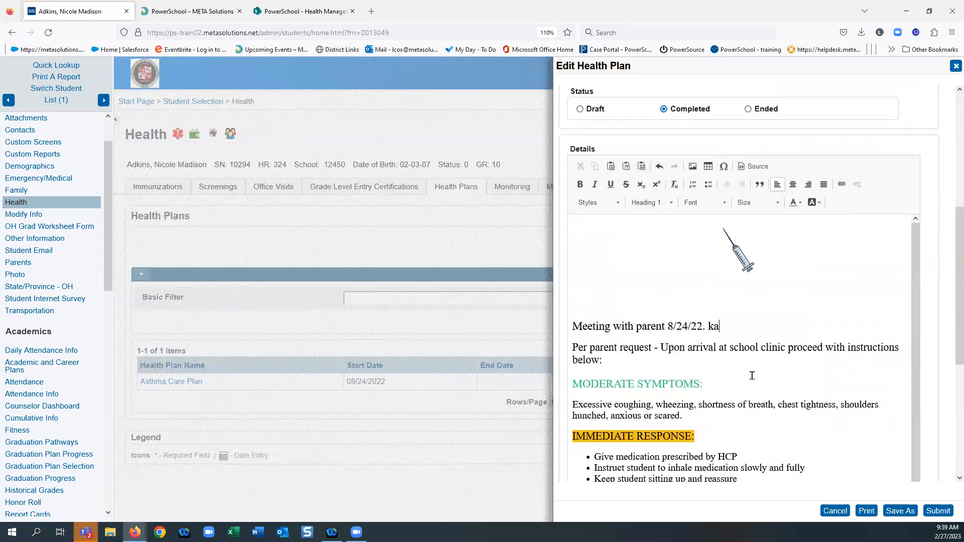
pyautogui.scroll(2, 751, 376)
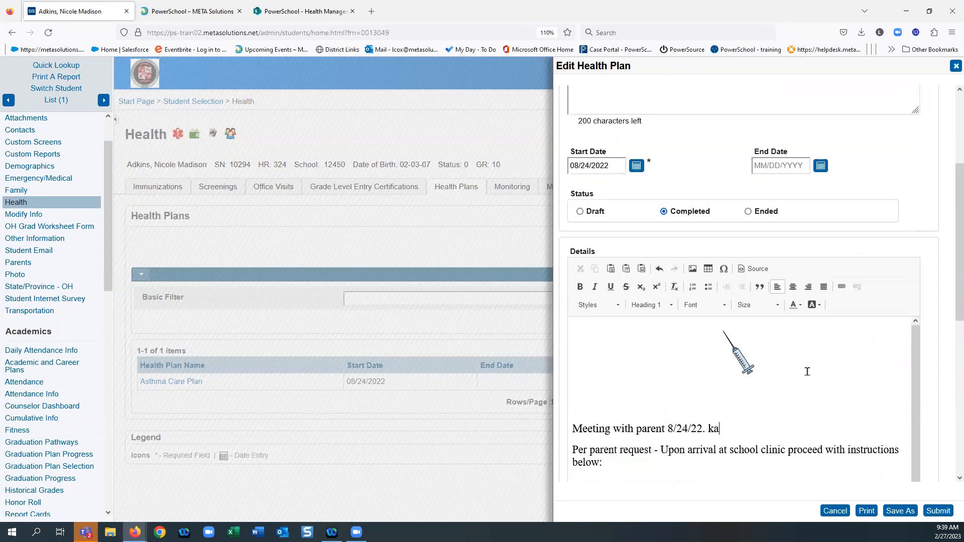
pyautogui.scroll(2, 858, 373)
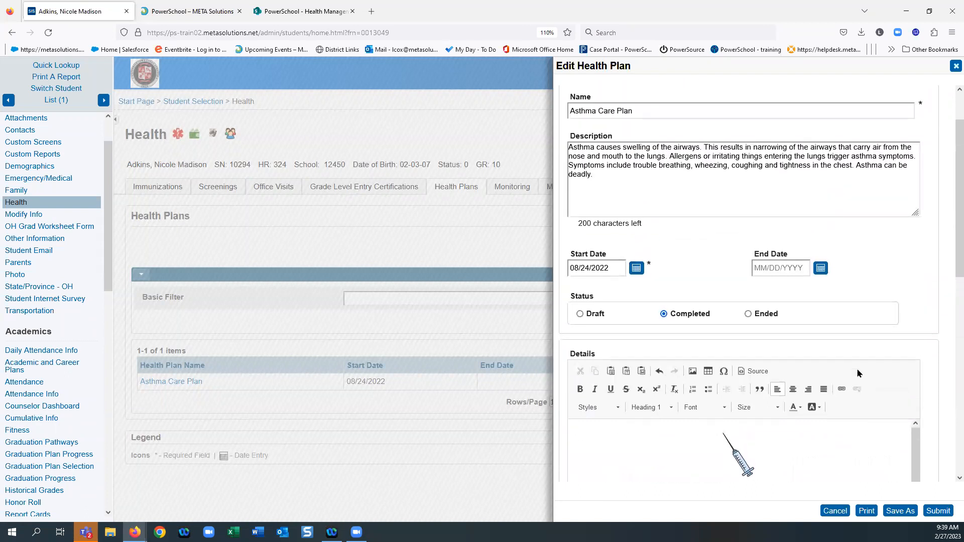
pyautogui.scroll(1, 858, 374)
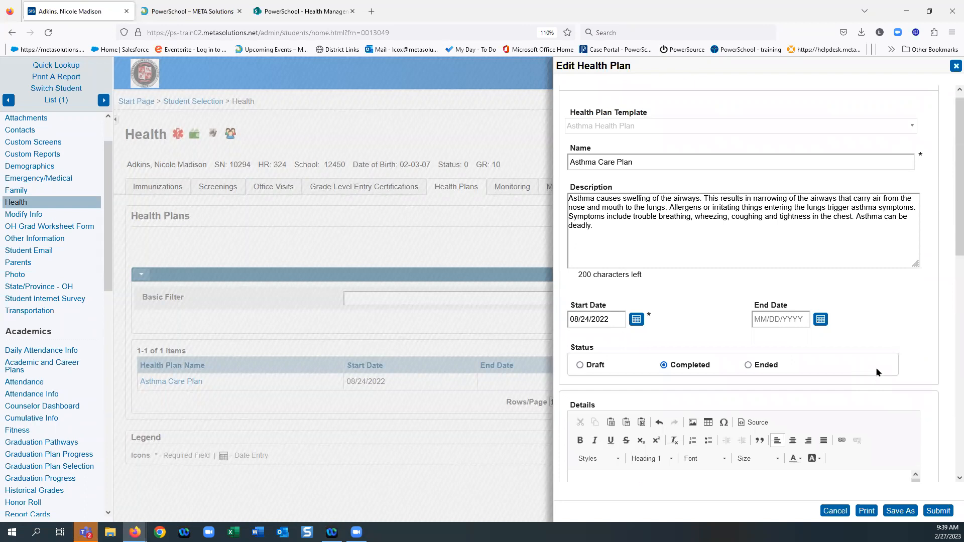
# Recheck the symptom and immediate response instructions in the plan's details, and submit the Asthma Care Plan.
pyautogui.scroll(-5, 876, 372)
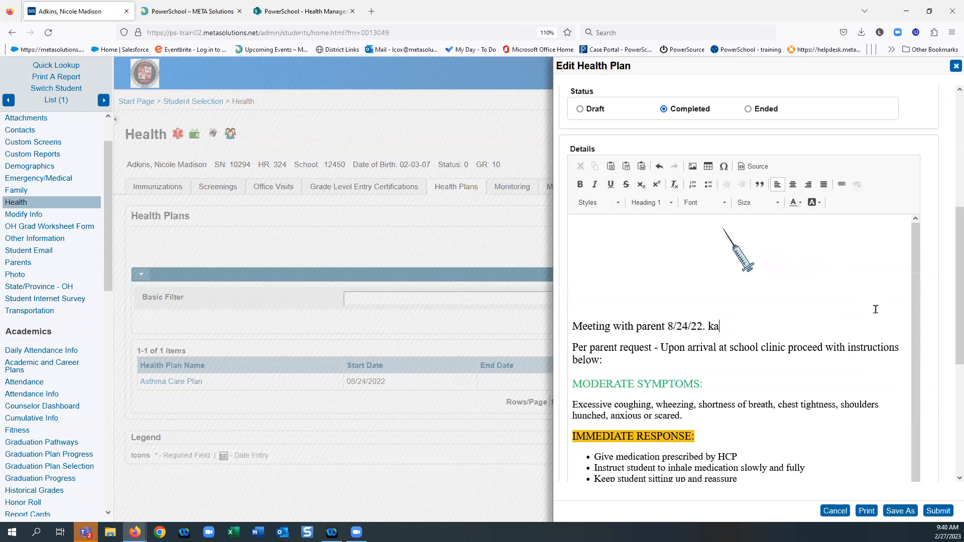
pyautogui.scroll(-3, 883, 321)
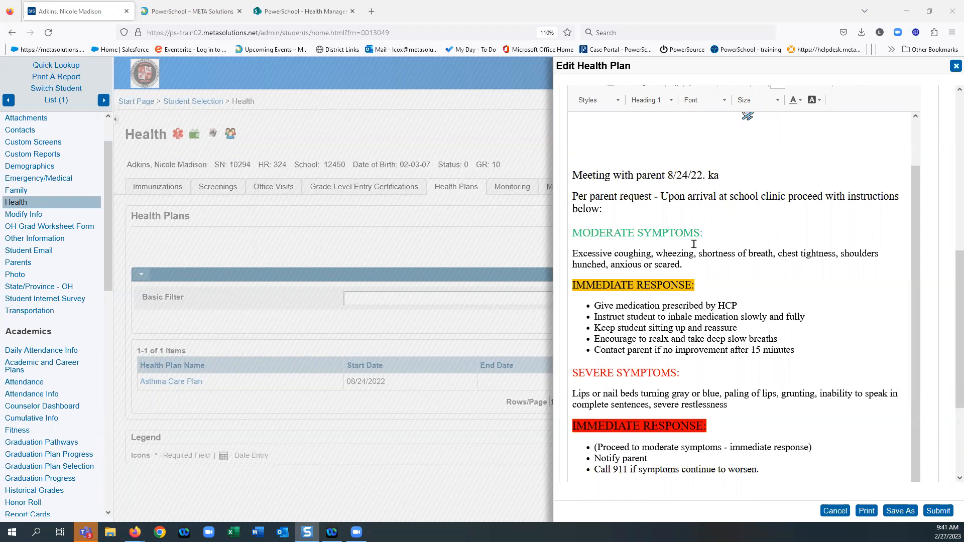
pyautogui.scroll(1, 791, 256)
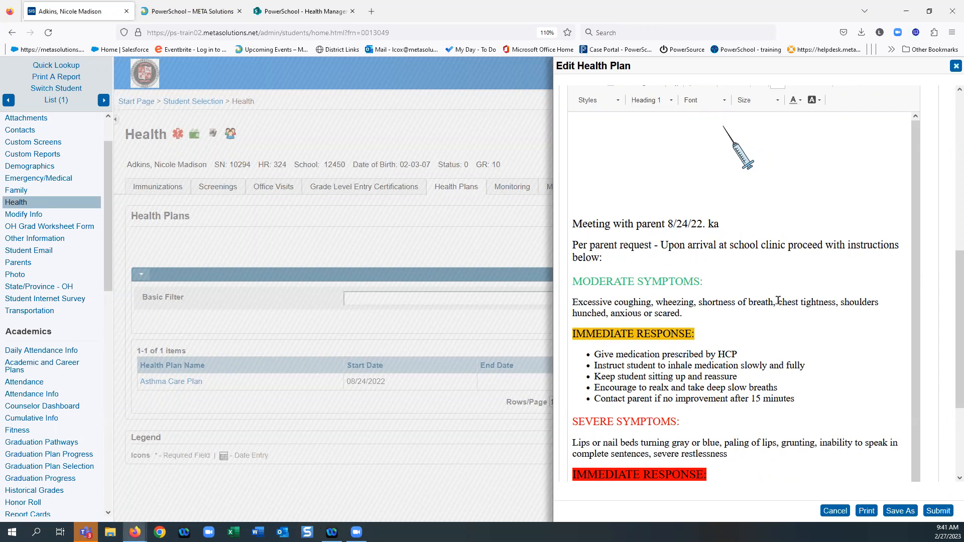
pyautogui.scroll(-2, 827, 314)
pyautogui.scroll(-5, 827, 313)
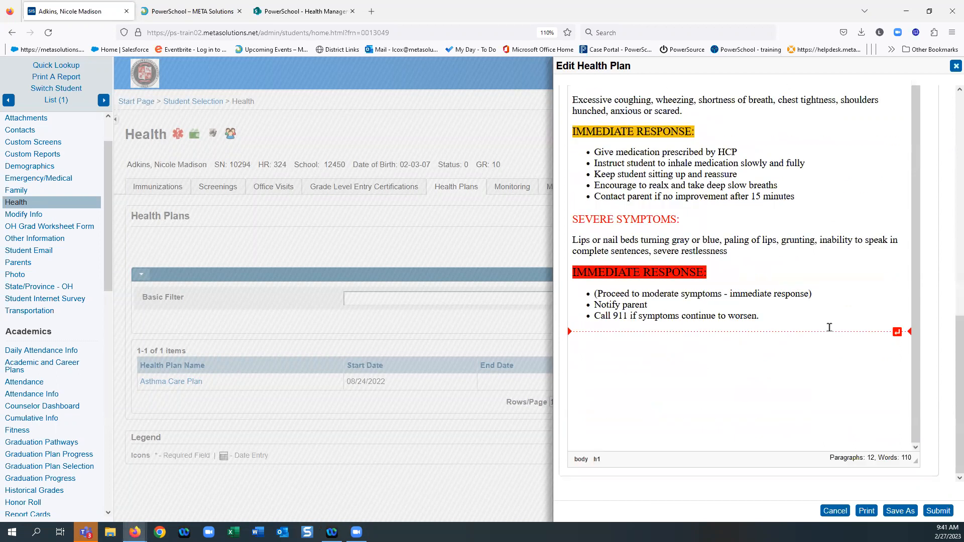
pyautogui.scroll(3, 829, 328)
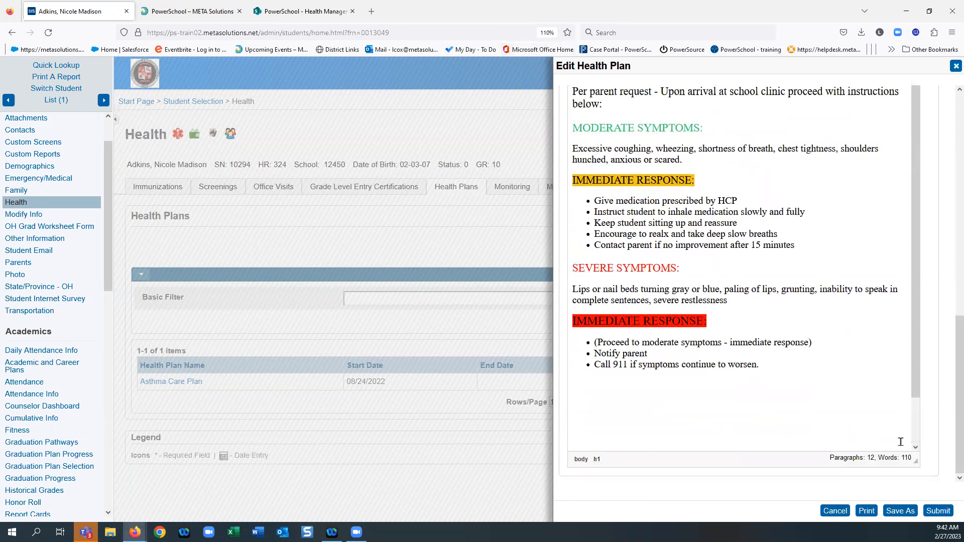
pyautogui.click(937, 511)
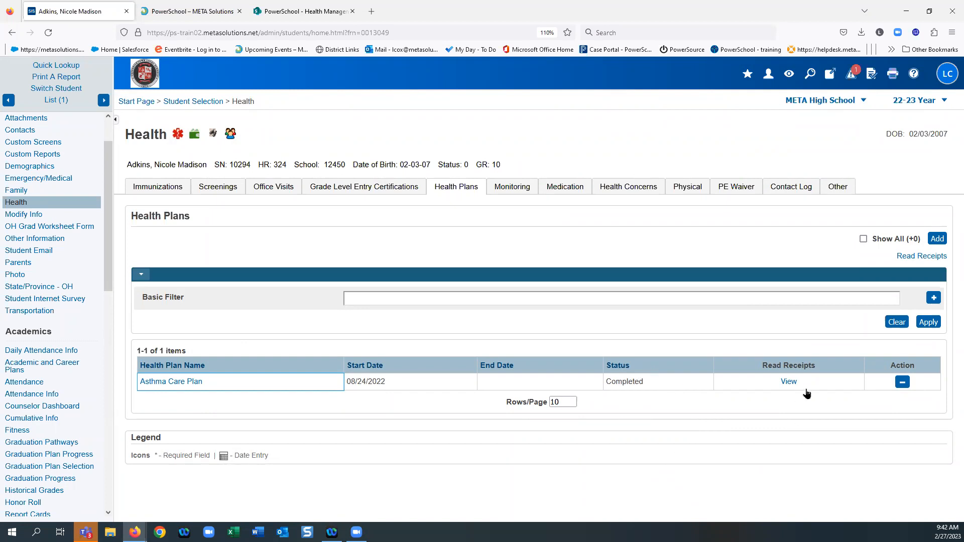
# View the read receipts log for the Asthma Care Plan and close it.
pyautogui.click(789, 382)
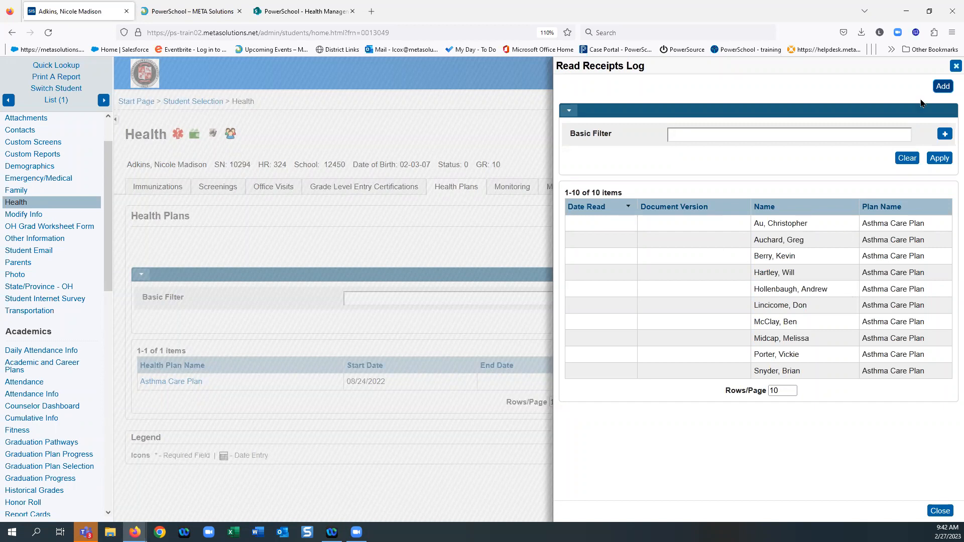
pyautogui.click(954, 67)
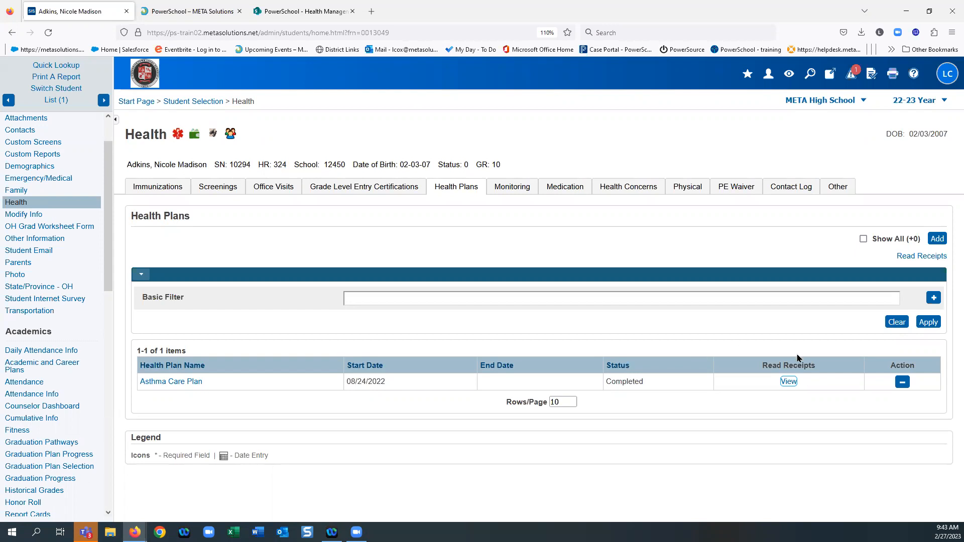
pyautogui.click(789, 384)
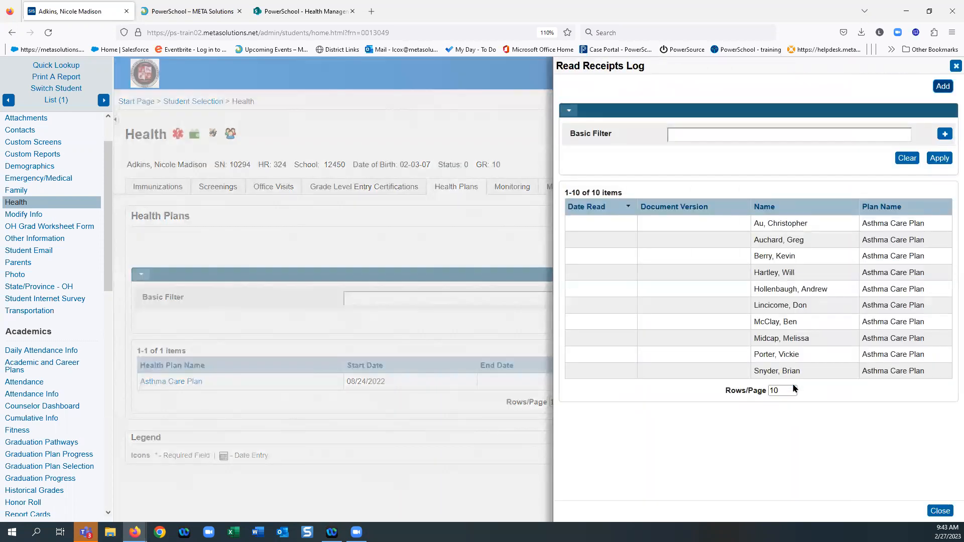
pyautogui.click(938, 512)
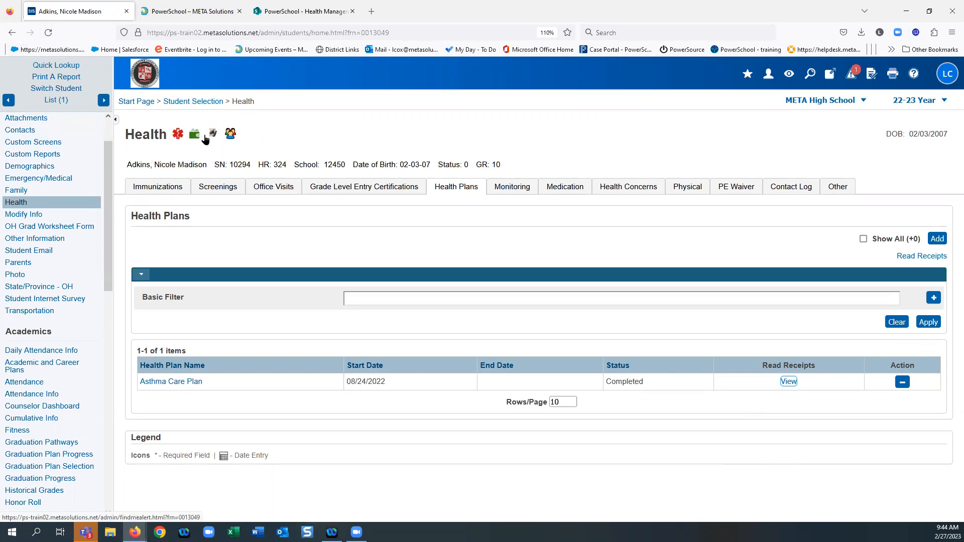
# Open the student's medical alert and review its health plans and health alert sections.
pyautogui.click(179, 136)
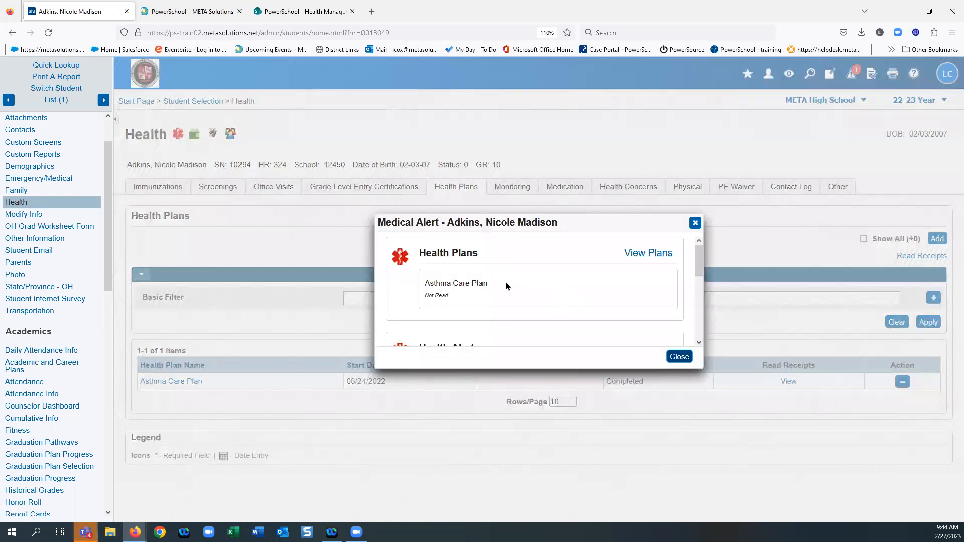
pyautogui.scroll(-2, 594, 281)
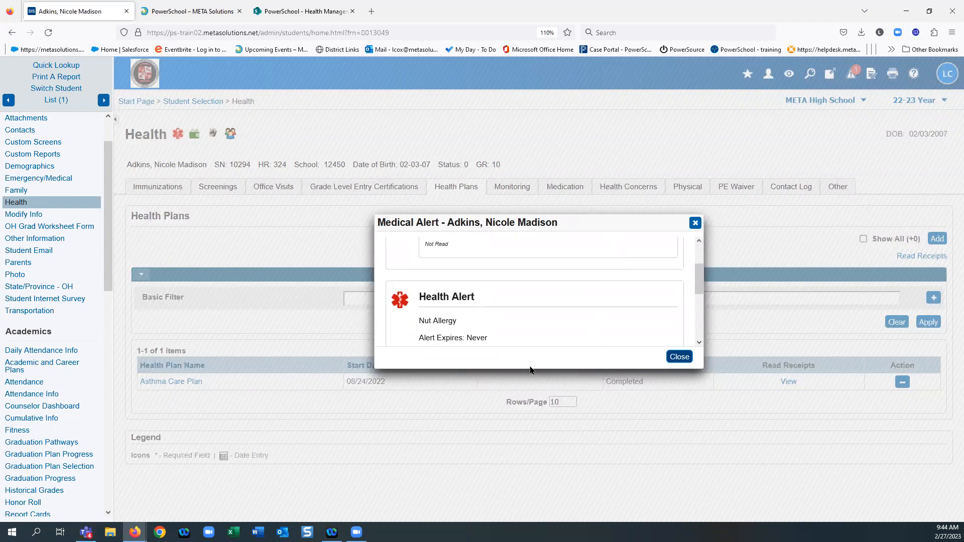
pyautogui.scroll(1, 551, 309)
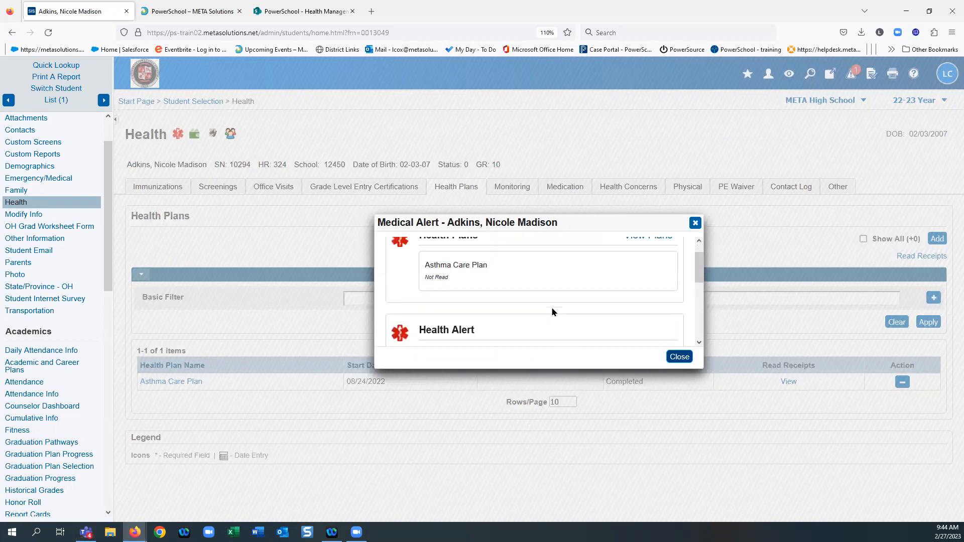
pyautogui.scroll(1, 552, 312)
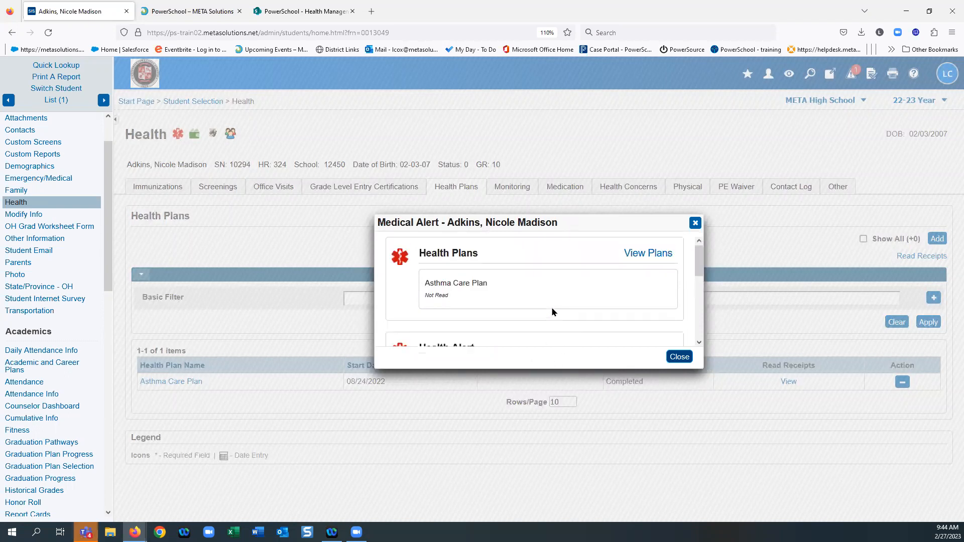
# View the student's health plans from the medical alert, and reopen the medical alert on that page.
pyautogui.click(647, 253)
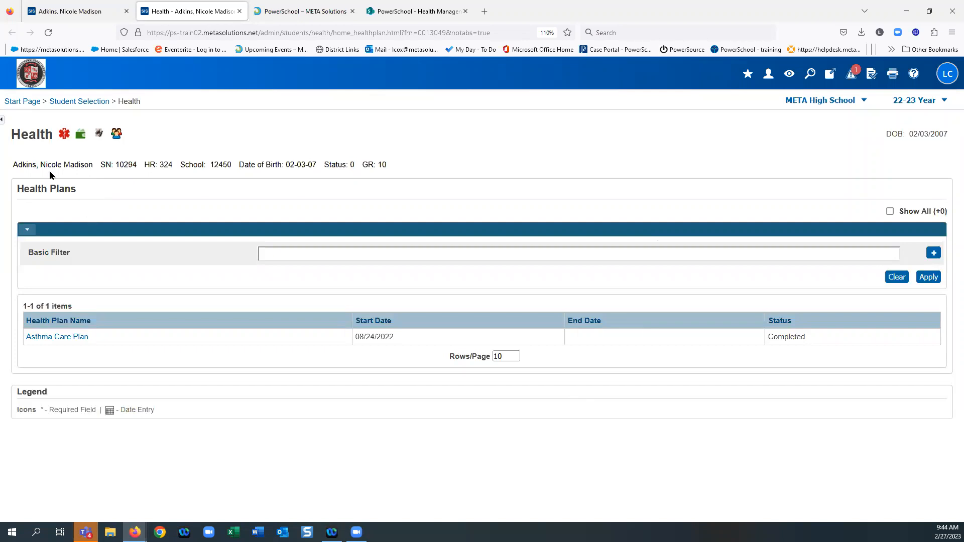
pyautogui.click(63, 133)
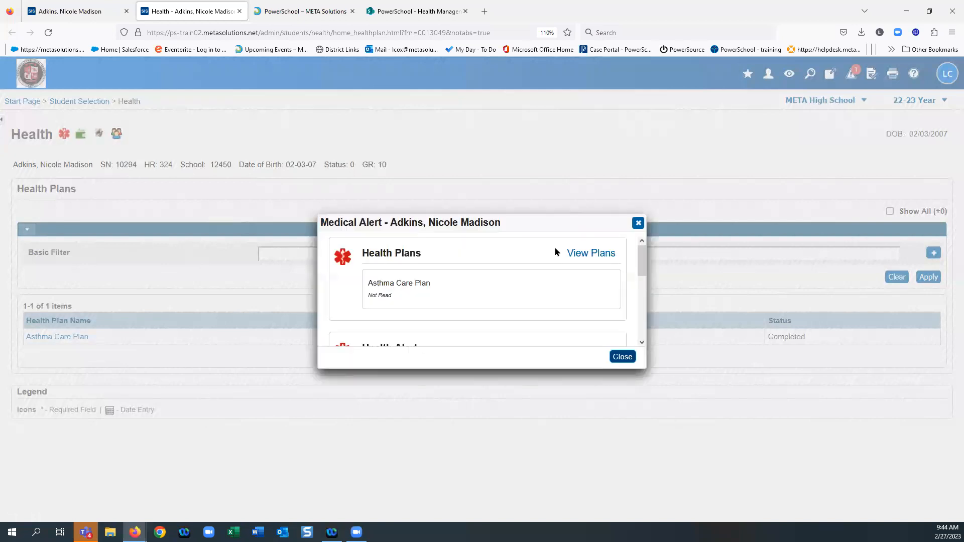
# Review the medical alert's health plan and health alert sections, close the alert, and return to the student's full health record.
pyautogui.scroll(-2, 530, 279)
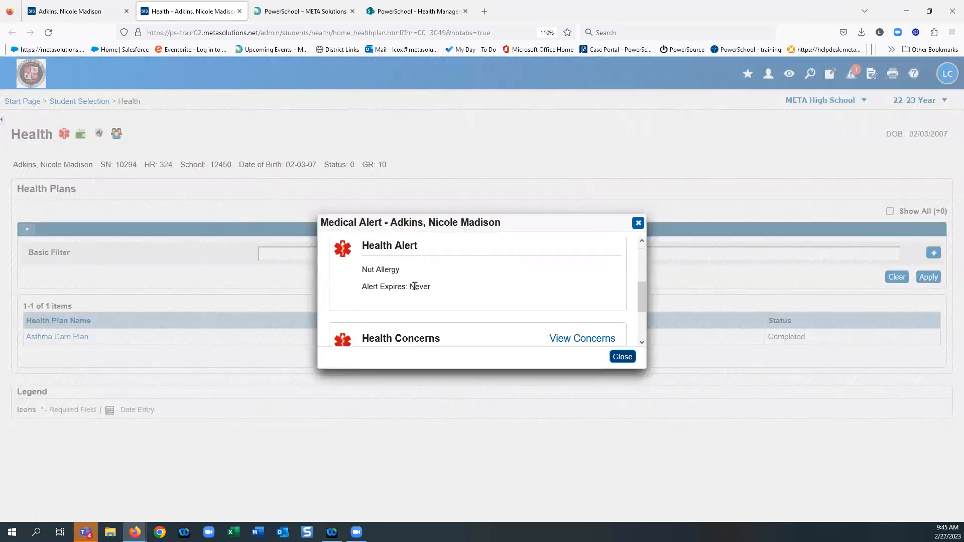
pyautogui.scroll(2, 398, 290)
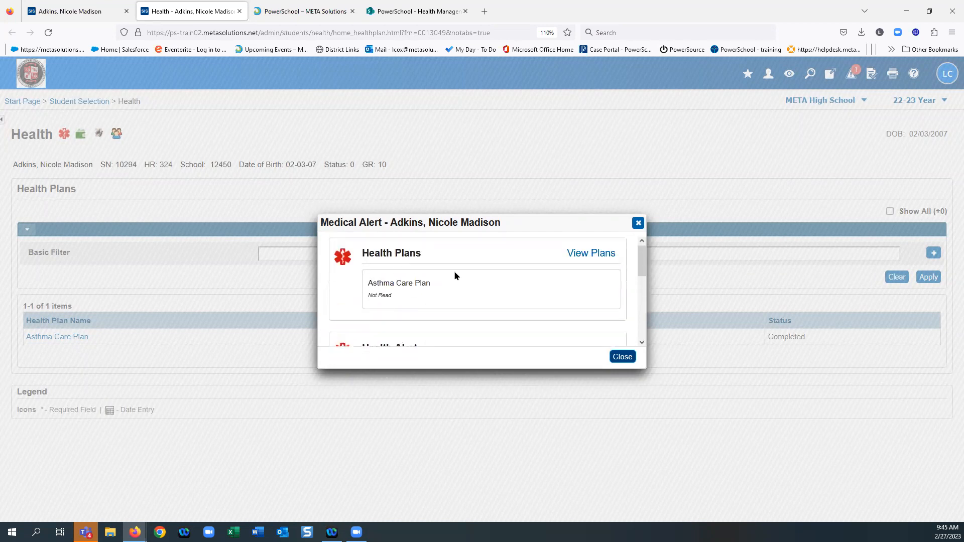
pyautogui.click(631, 361)
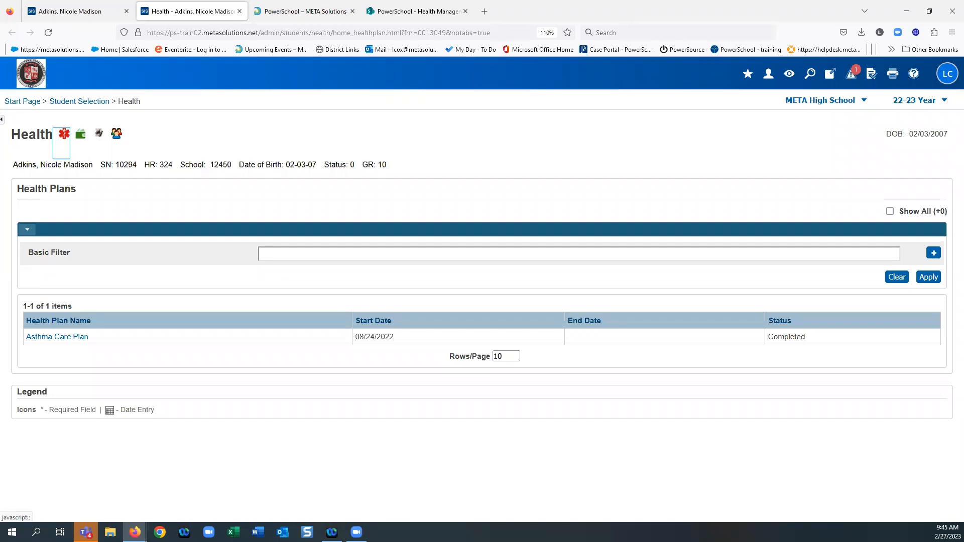
pyautogui.hotkey('alt', 'Tab')
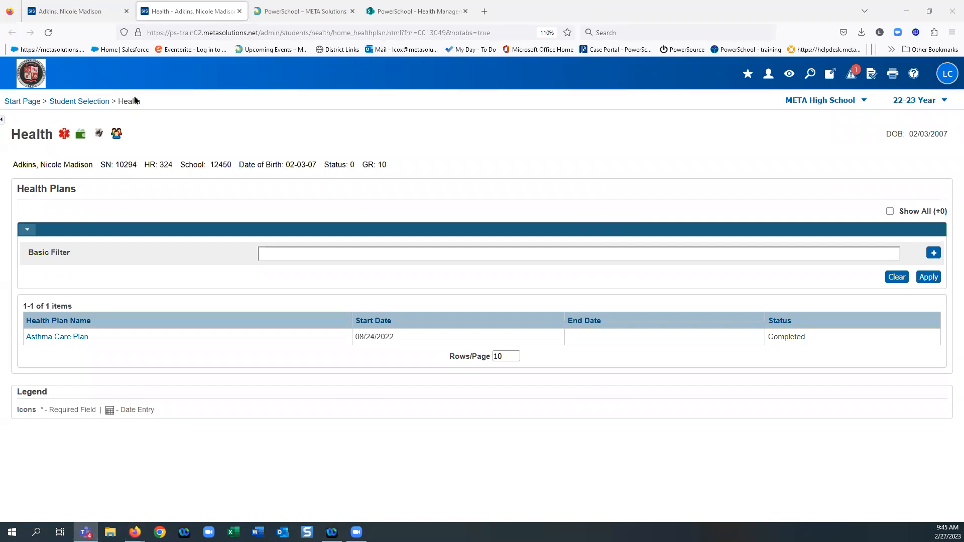
pyautogui.click(83, 102)
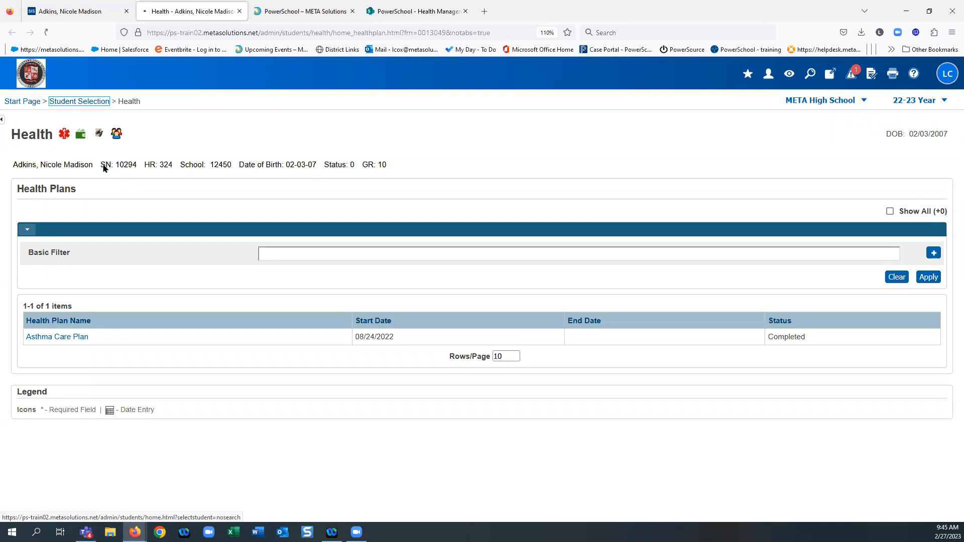
pyautogui.click(80, 12)
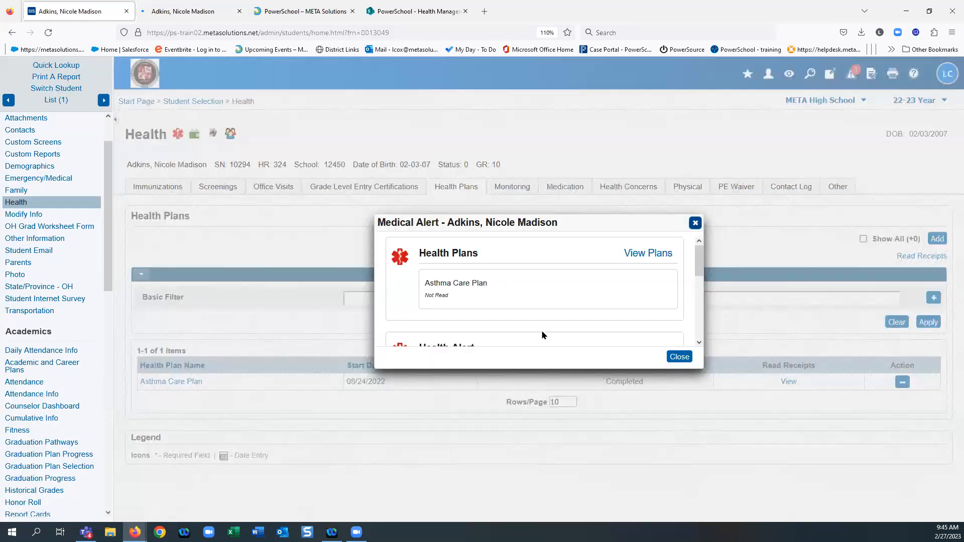
# Close the medical alert and start a new diabetes monitoring entry for the student.
pyautogui.click(694, 223)
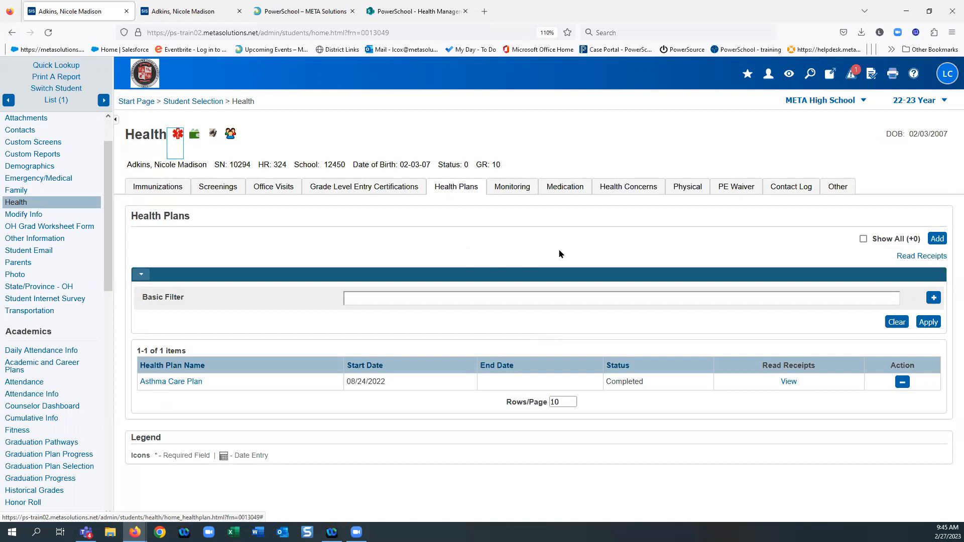
pyautogui.click(507, 188)
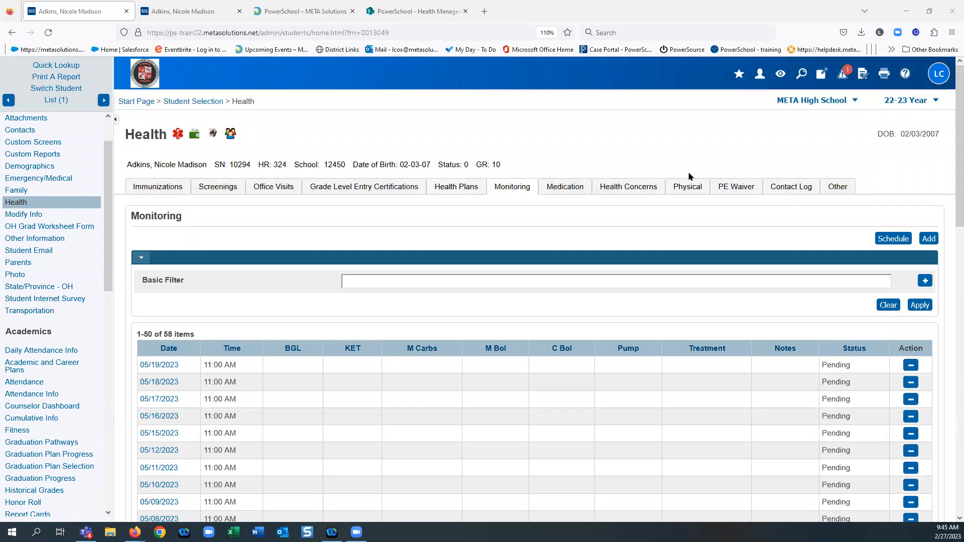
pyautogui.click(926, 239)
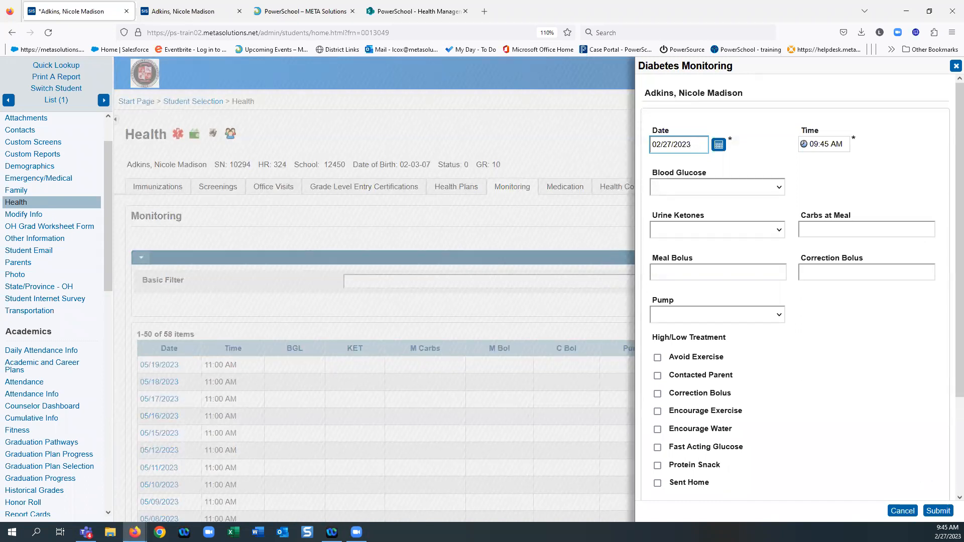
# Check the blood glucose and urine ketones choices, and try setting blood glucose to Actual with a level.
pyautogui.click(767, 186)
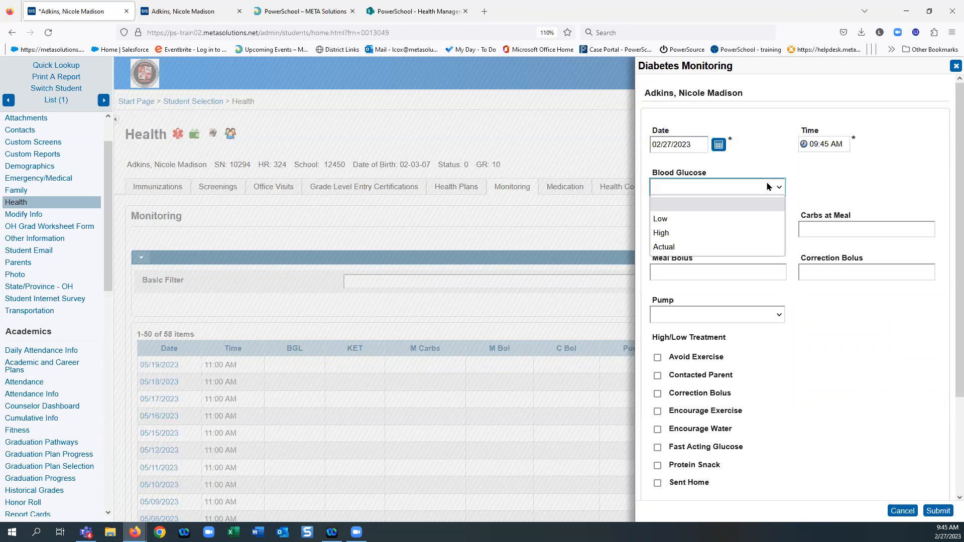
pyautogui.click(767, 187)
pyautogui.click(779, 231)
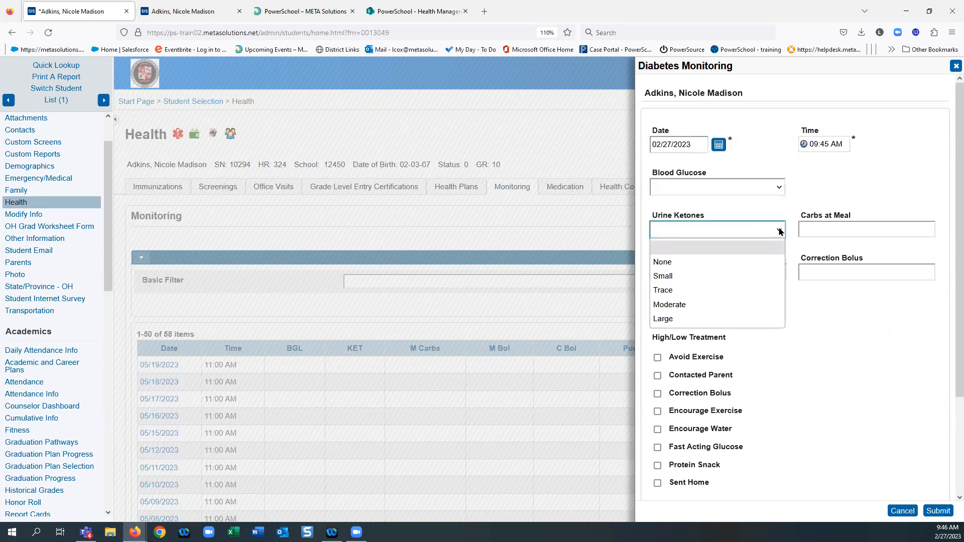
pyautogui.click(779, 231)
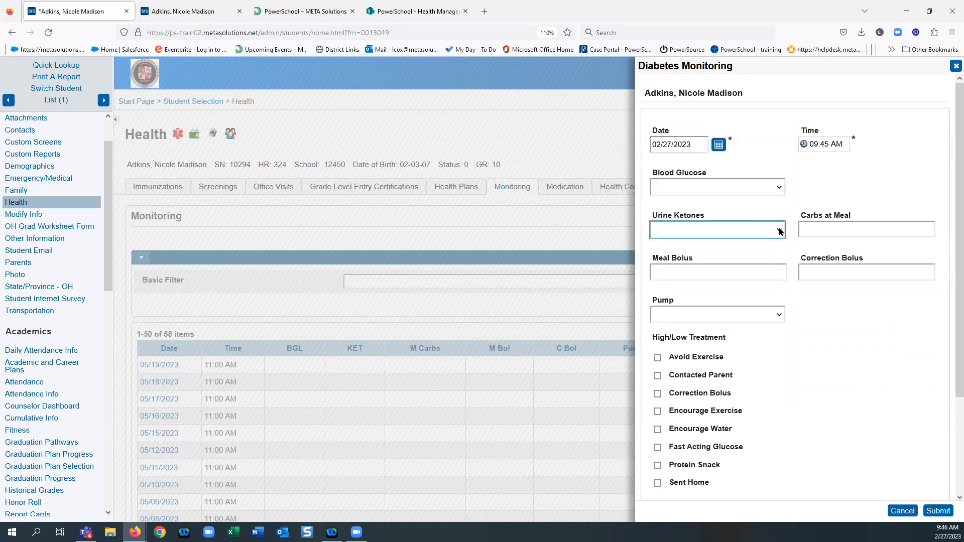
pyautogui.click(760, 188)
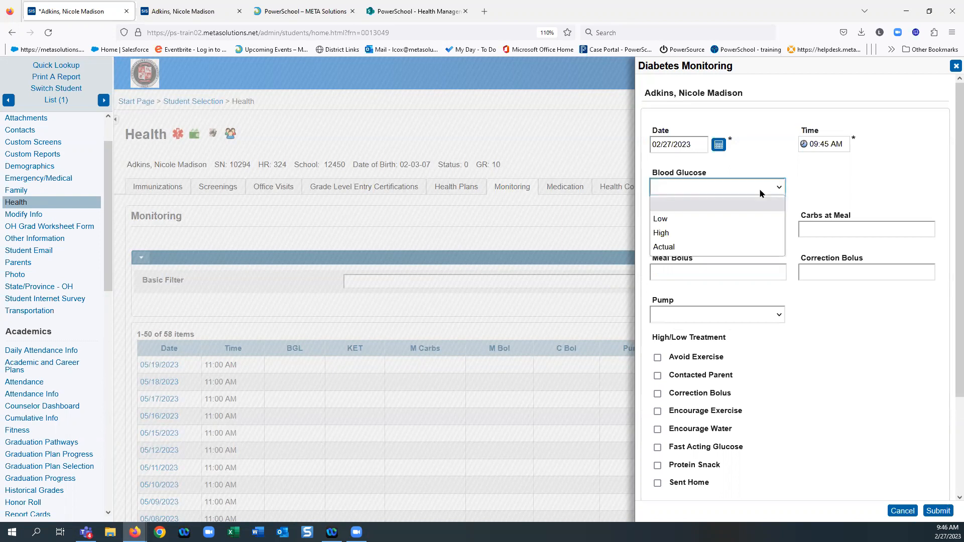
pyautogui.click(662, 247)
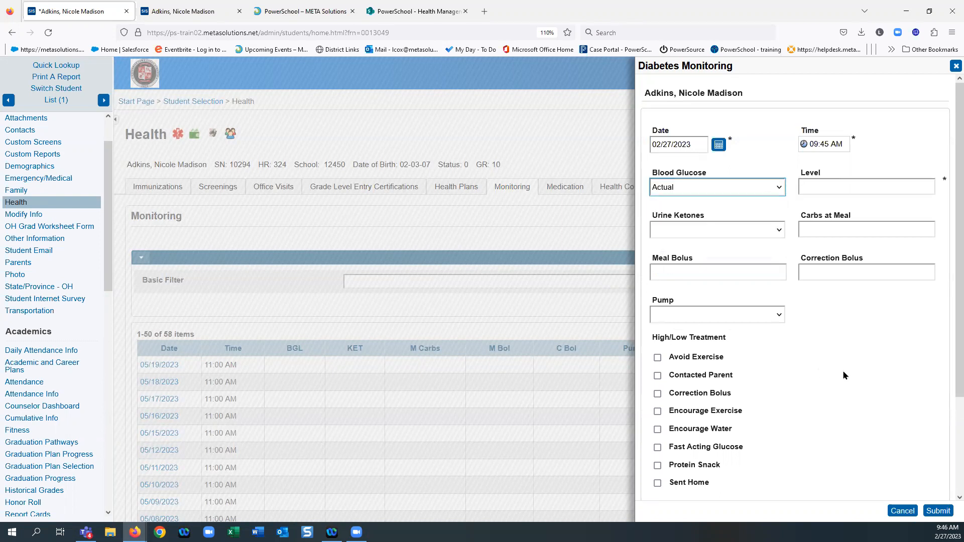
pyautogui.click(821, 193)
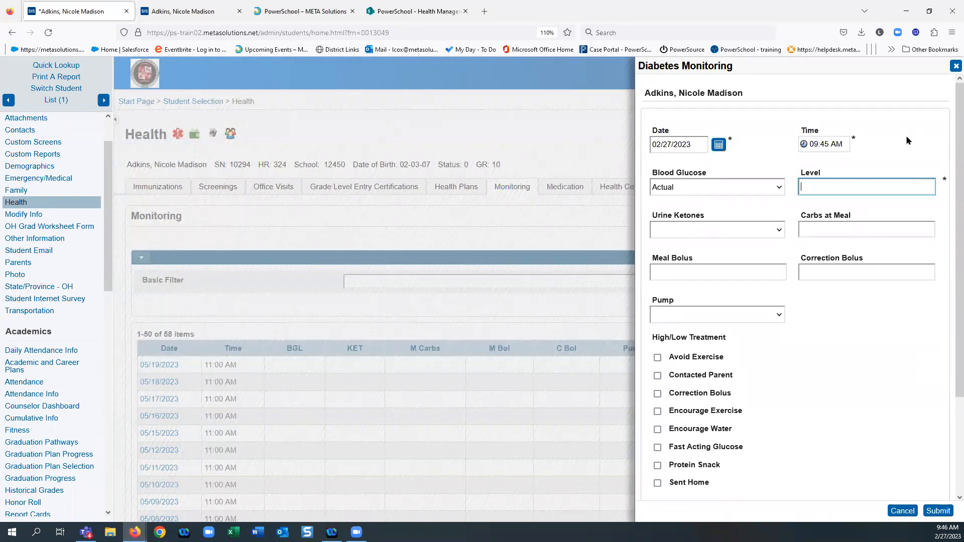
# Set blood glucose to Low, urine ketones to Small and carbs at meal to 15 in the monitoring entry.
pyautogui.click(775, 188)
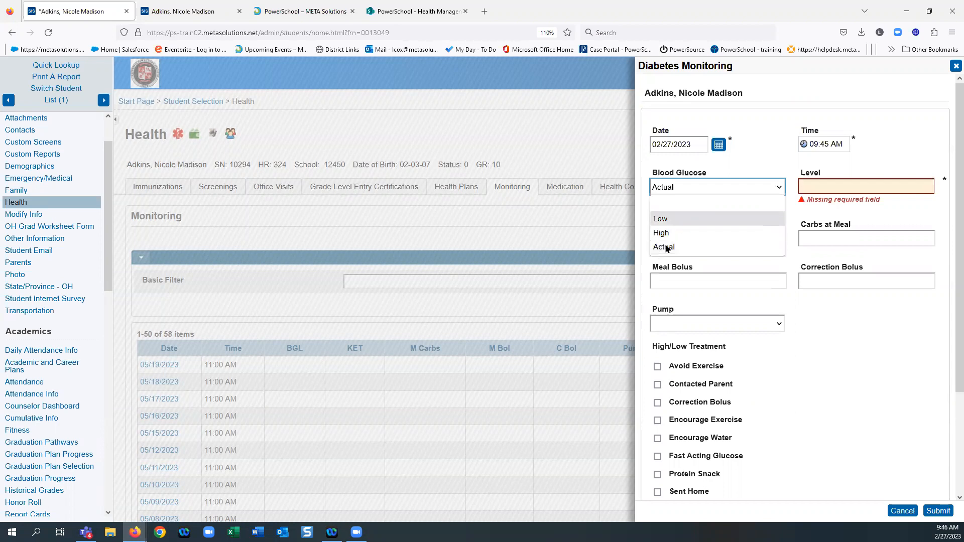
pyautogui.click(675, 224)
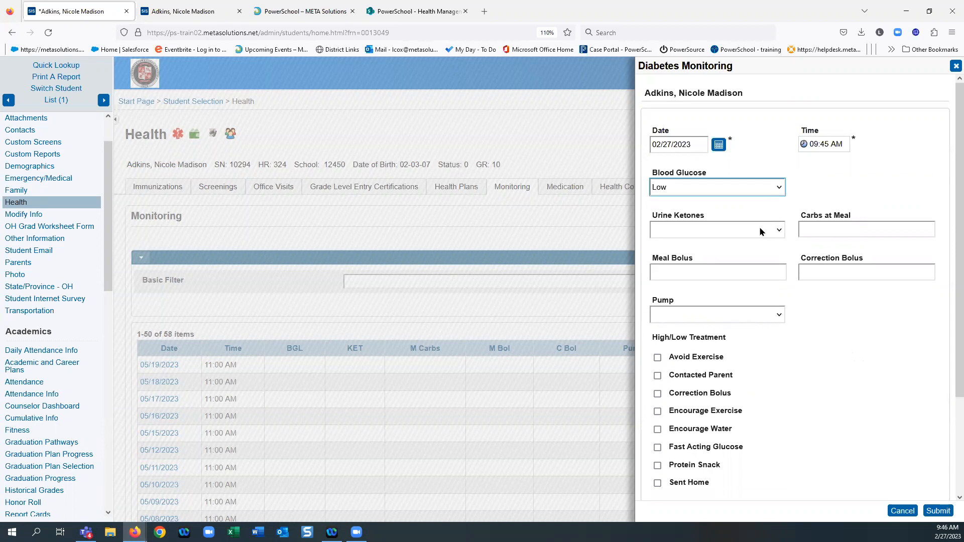
pyautogui.click(779, 233)
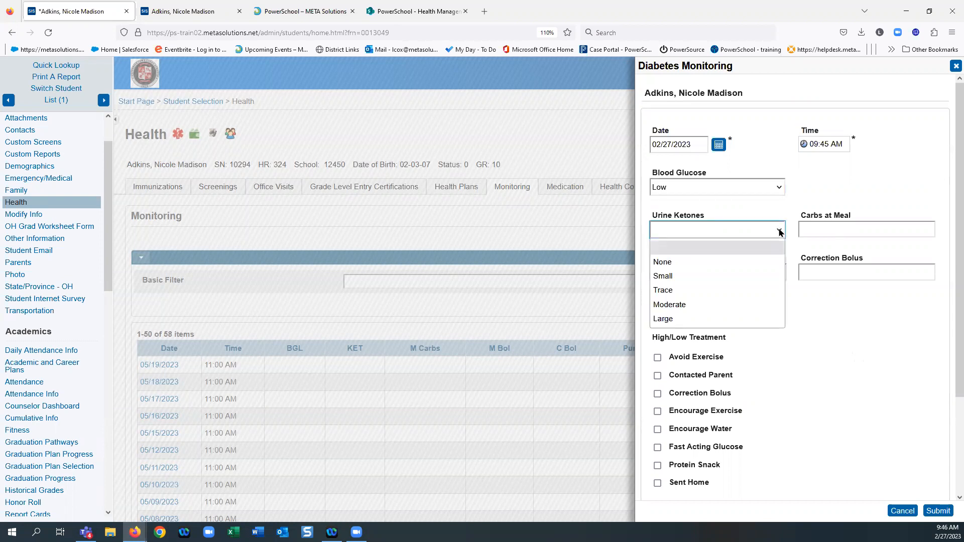
pyautogui.click(657, 276)
pyautogui.click(861, 230)
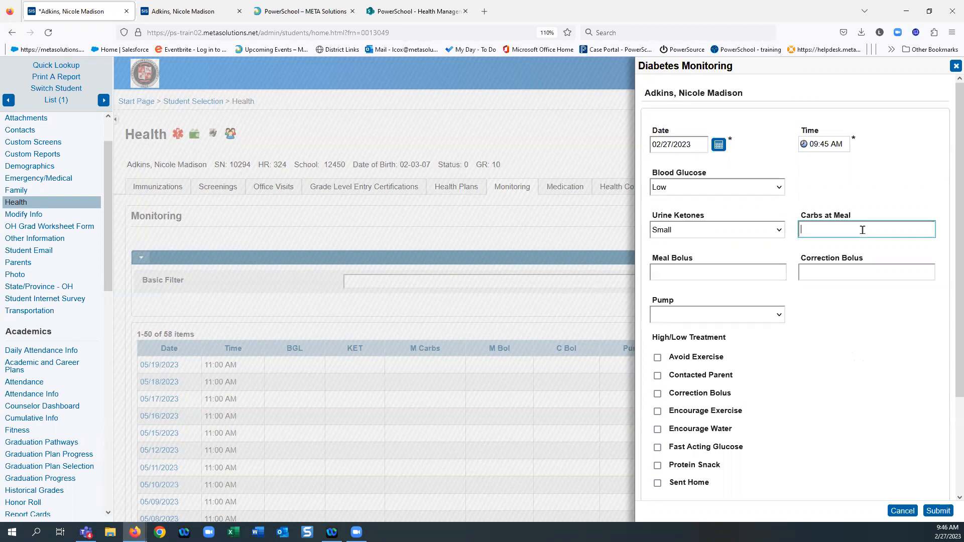
pyautogui.write('15')
# Set the pump action to Refill Reservoir in the diabetes monitoring entry.
pyautogui.click(749, 273)
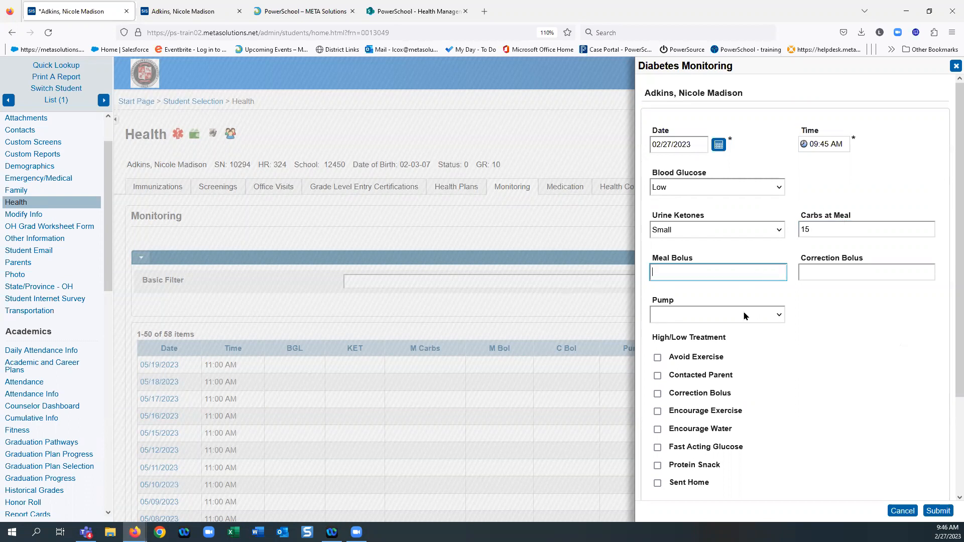
pyautogui.click(780, 315)
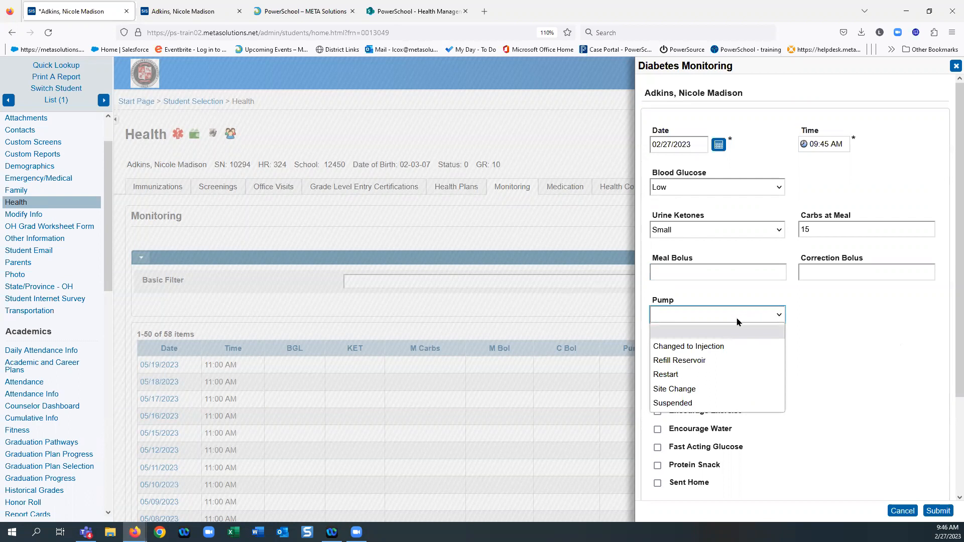
pyautogui.click(833, 341)
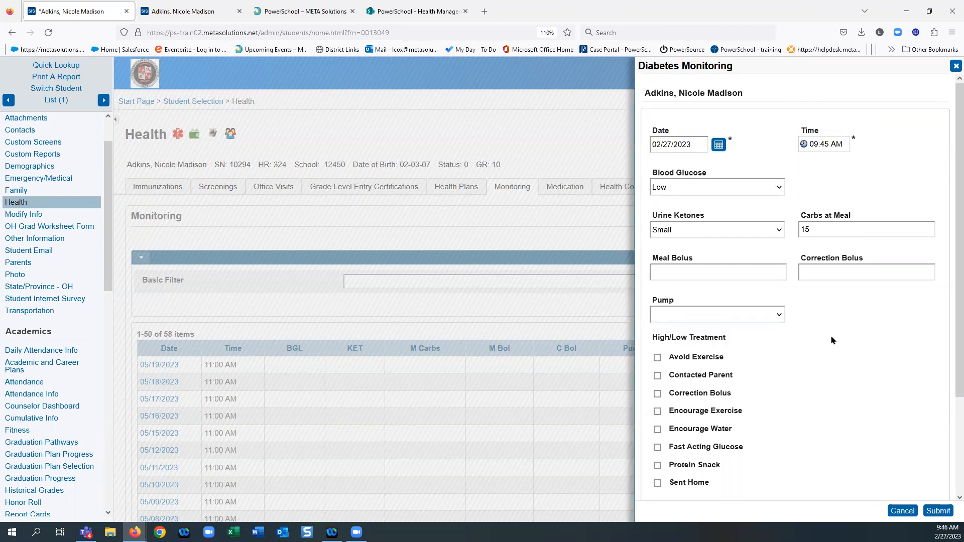
pyautogui.click(815, 270)
pyautogui.scroll(-1, 843, 317)
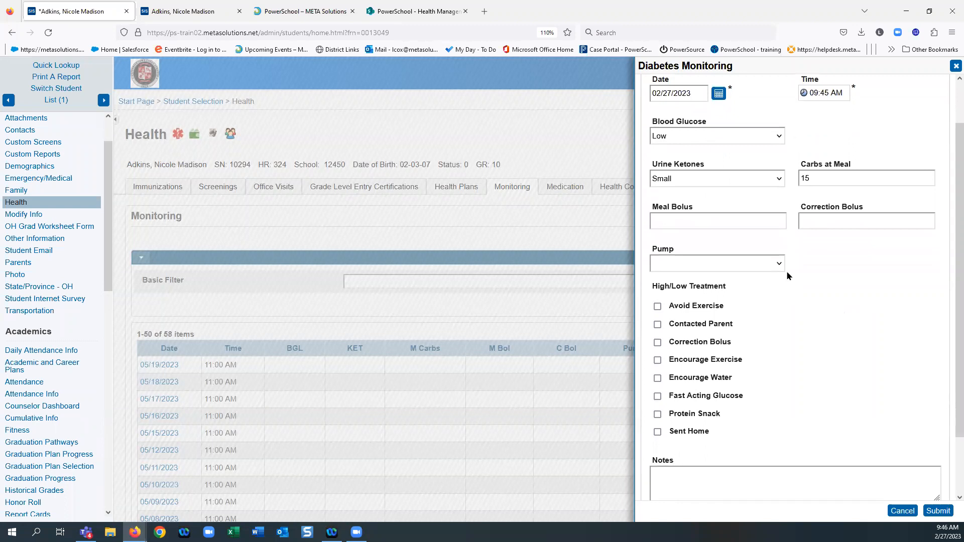
pyautogui.click(776, 265)
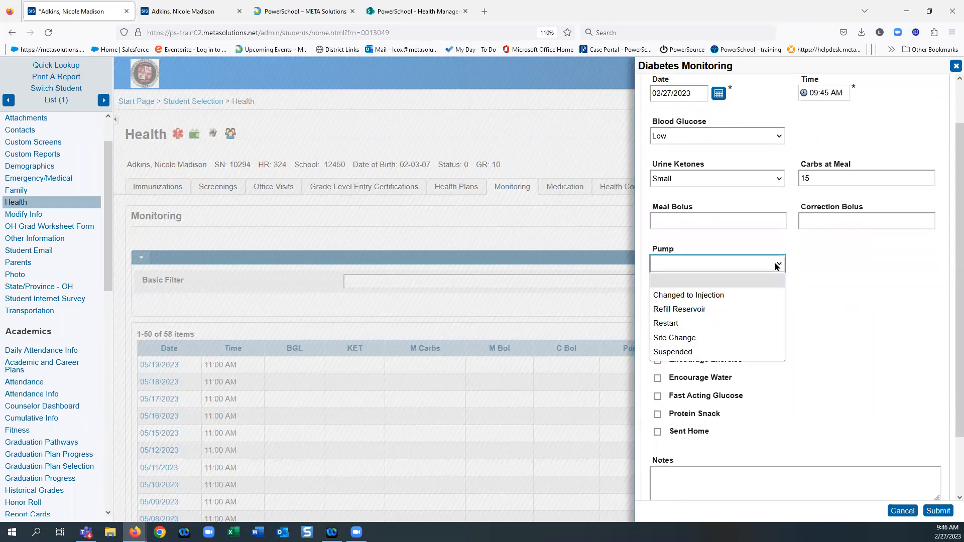
pyautogui.click(671, 308)
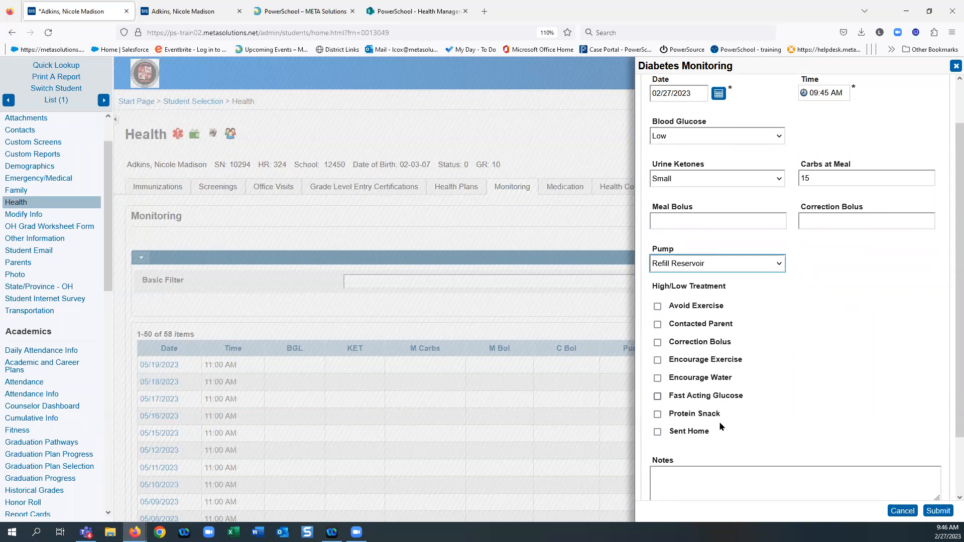
# Record Protein Snack as the high/low treatment and submit the monitoring entry with the status Complete.
pyautogui.scroll(-1, 775, 402)
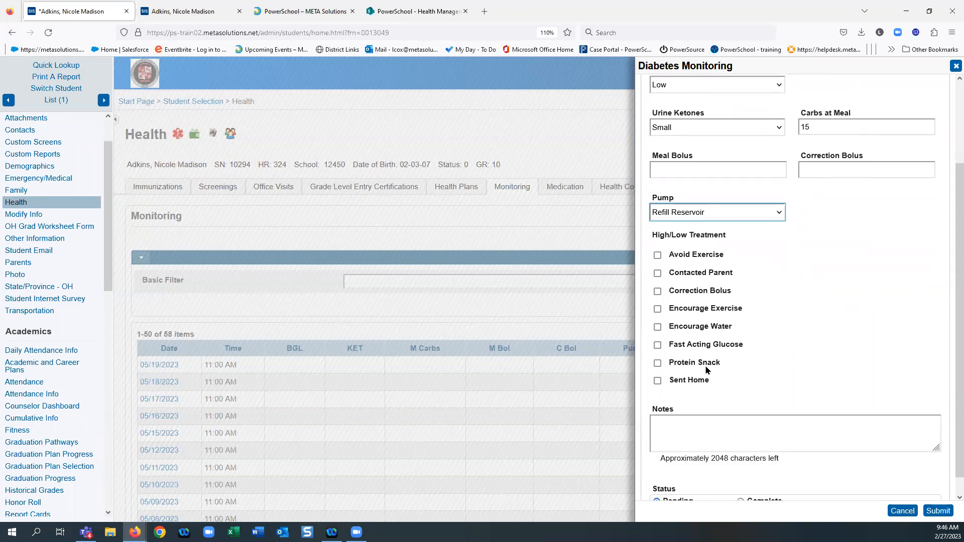
pyautogui.click(657, 362)
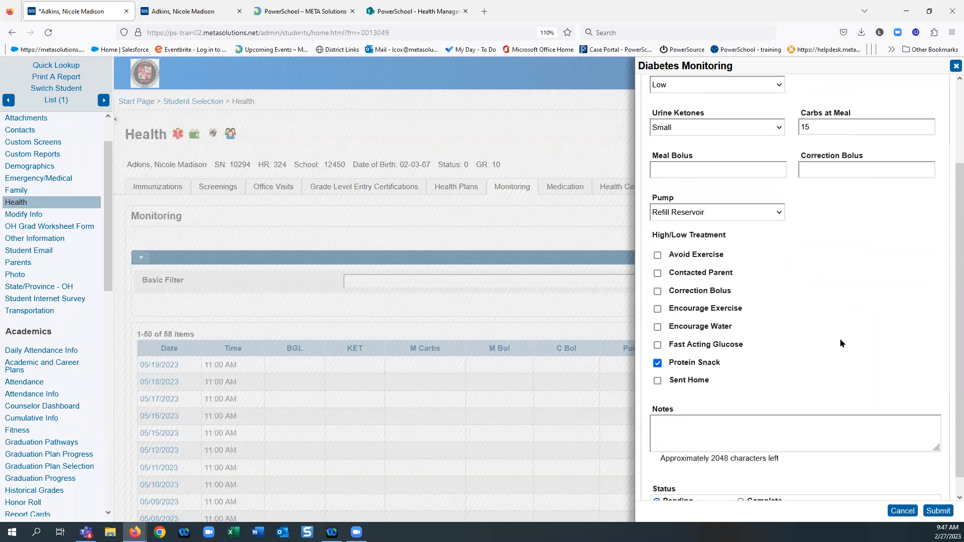
pyautogui.scroll(-1, 839, 339)
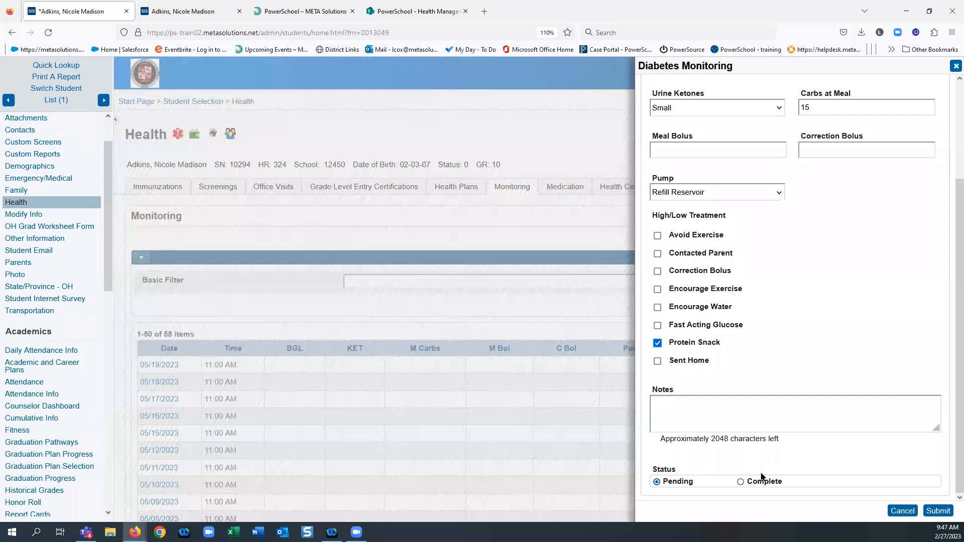
pyautogui.click(740, 482)
pyautogui.click(937, 511)
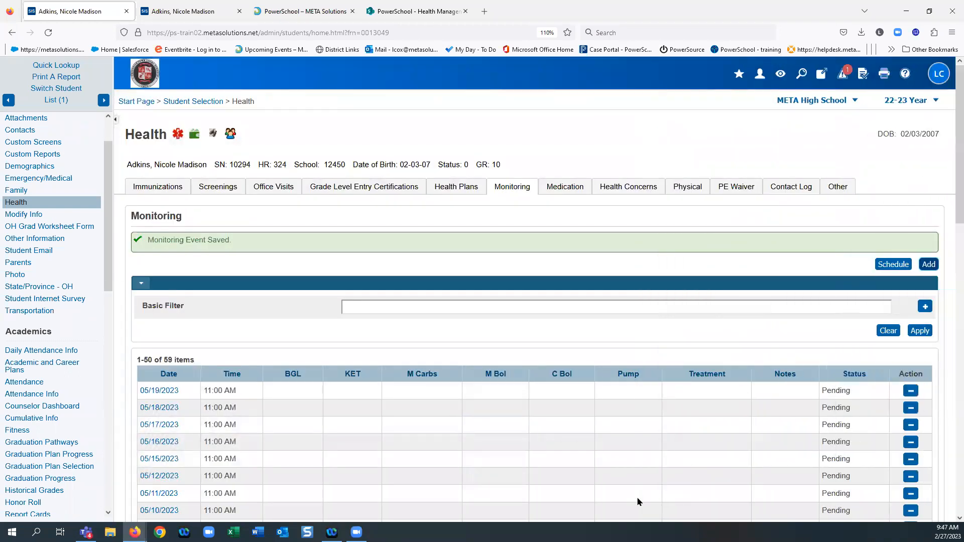
# Look through the student's list of monitoring events.
pyautogui.scroll(-10, 673, 386)
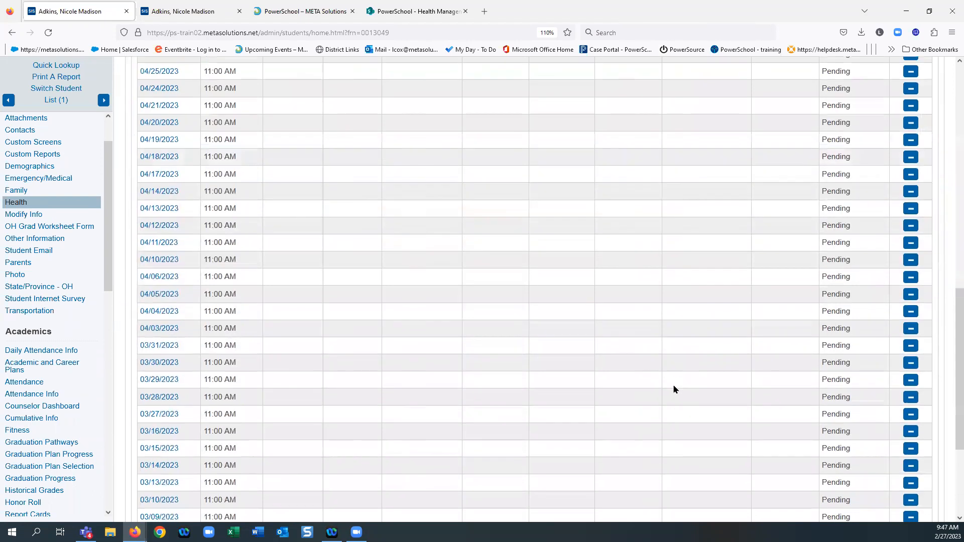
pyautogui.scroll(-3, 673, 388)
pyautogui.scroll(15, 673, 389)
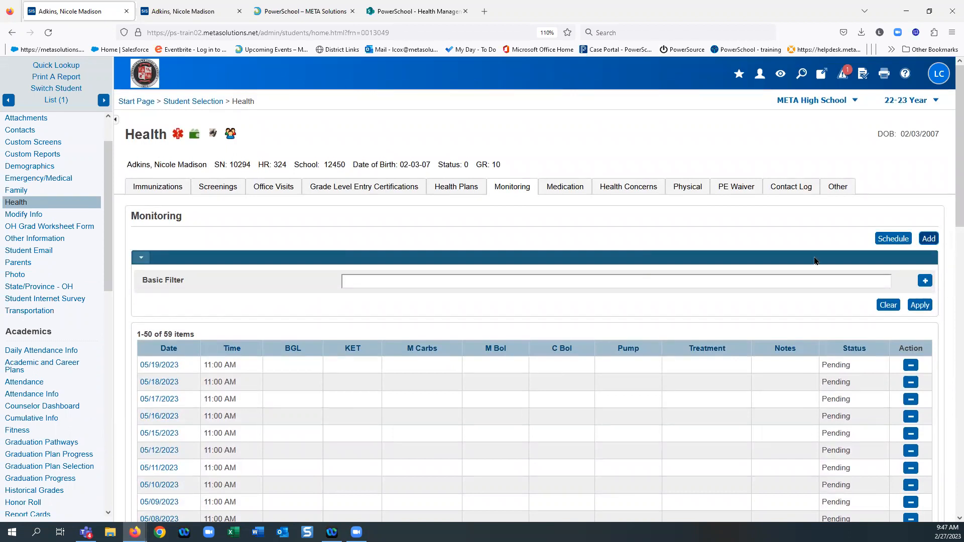
# Review the details of the monitoring schedule for 02/21/2023 to 05/19/2023, close it, and return to the events list.
pyautogui.click(888, 239)
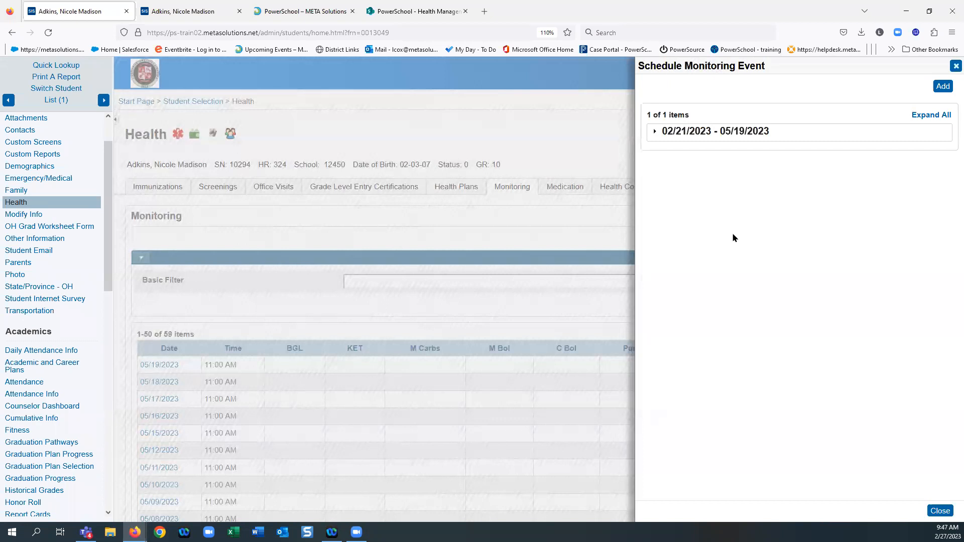
pyautogui.click(654, 133)
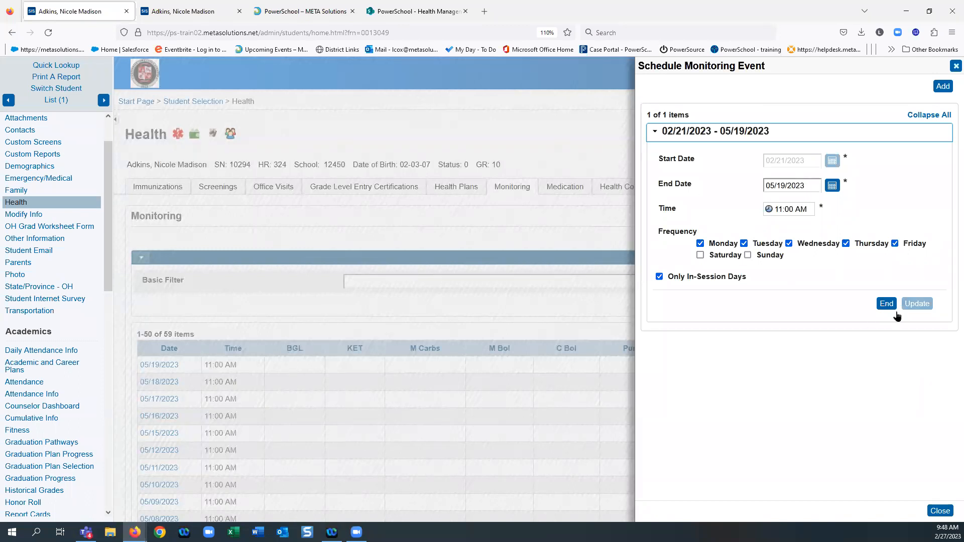
pyautogui.click(939, 511)
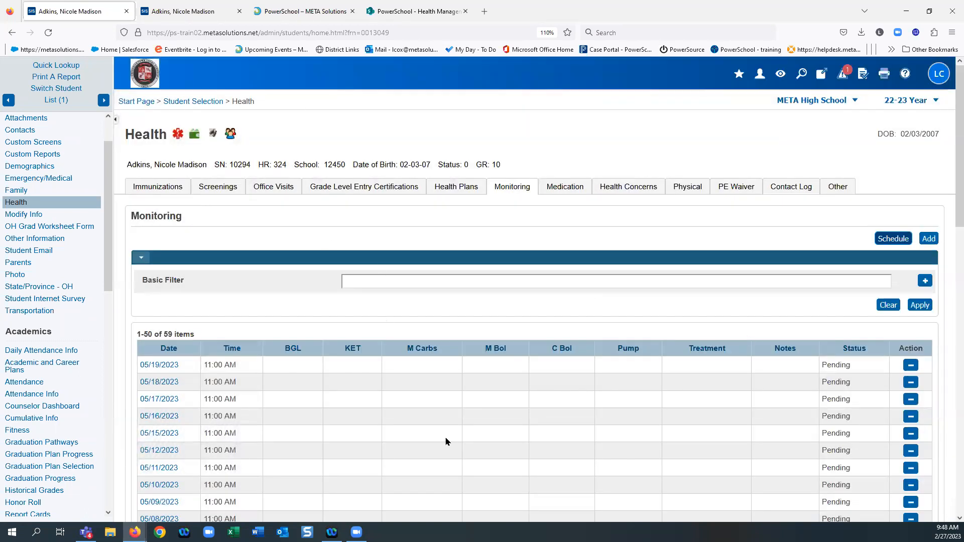
pyautogui.scroll(-2, 467, 430)
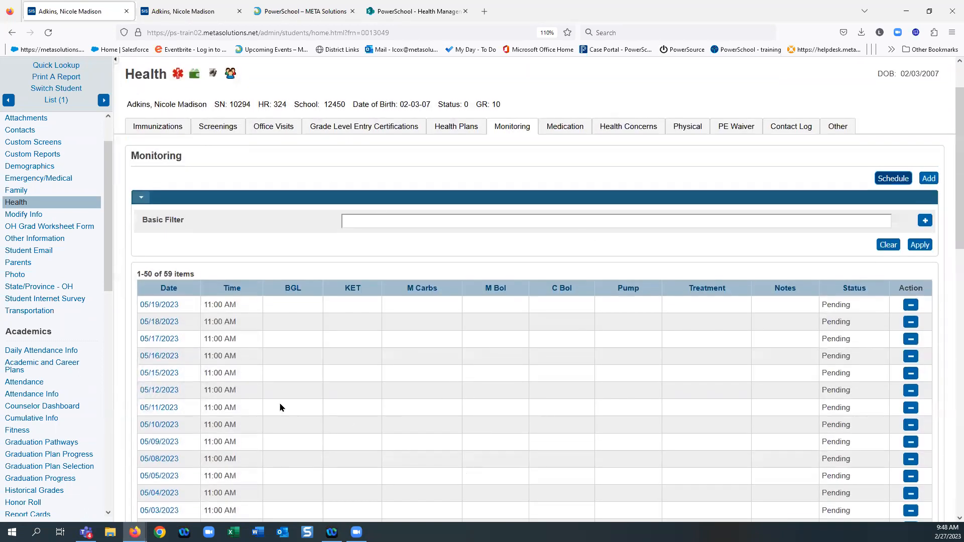
# Sort the student's monitoring entries by date, oldest first.
pyautogui.scroll(-8, 204, 317)
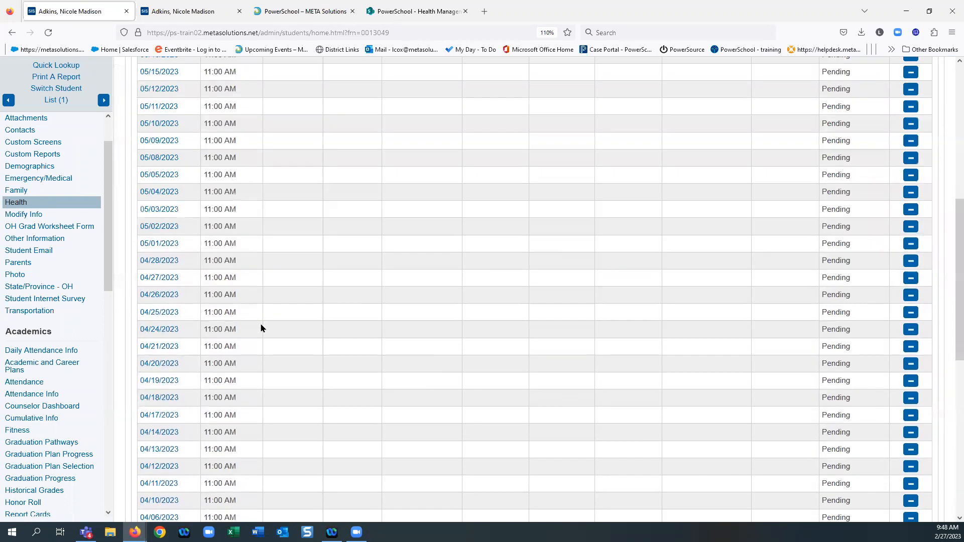
pyautogui.scroll(6, 224, 284)
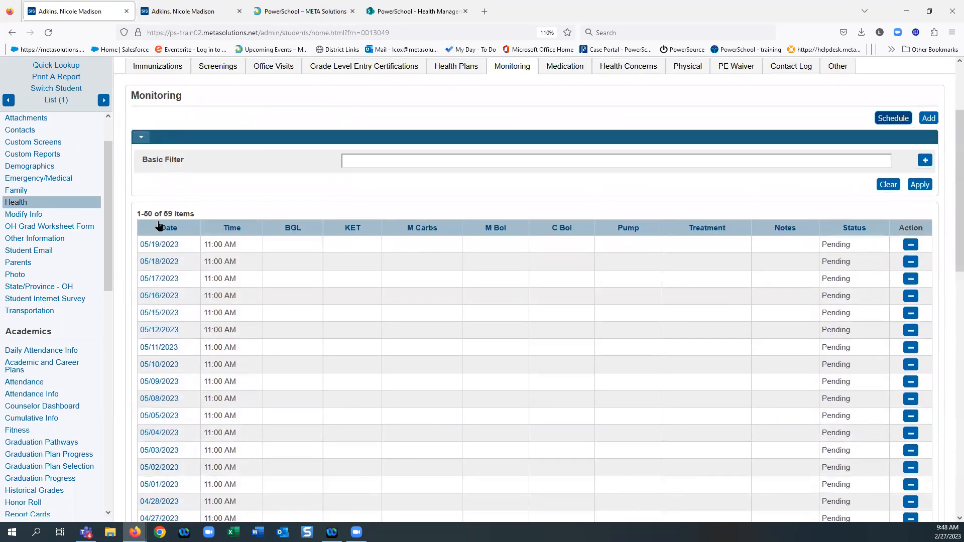
pyautogui.click(171, 230)
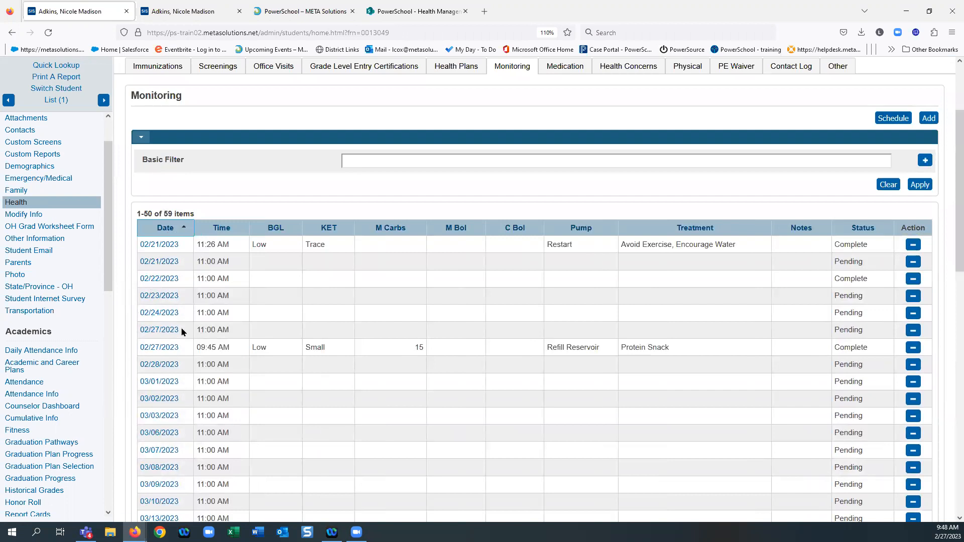
# Review the 02/27/2023 9:45 AM and 02/28/2023 11:00 AM monitoring entries, closing each without saving.
pyautogui.click(166, 350)
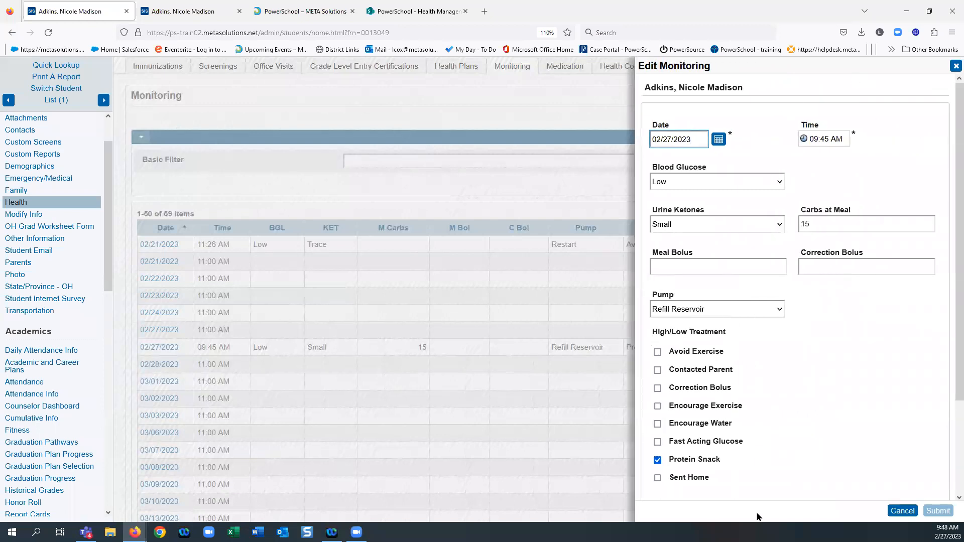
pyautogui.click(902, 510)
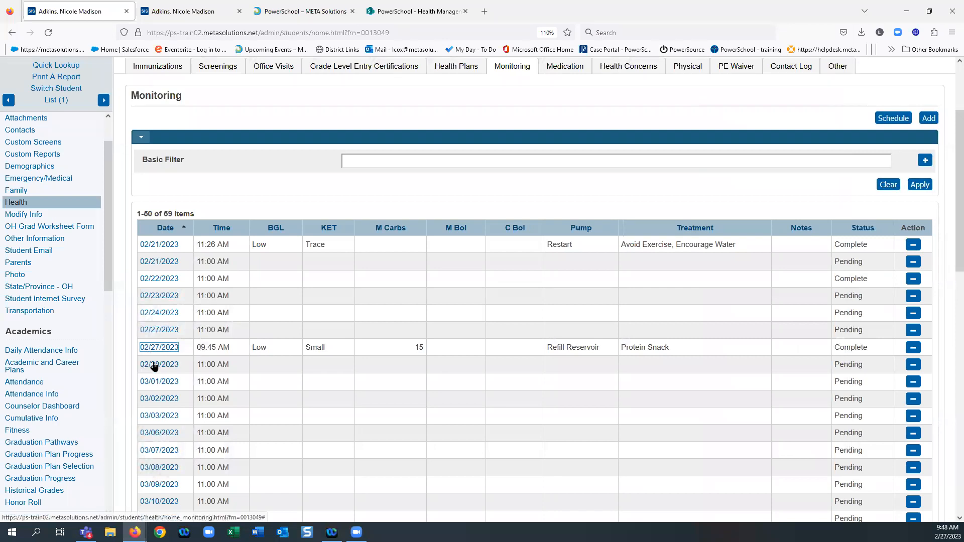
pyautogui.click(154, 365)
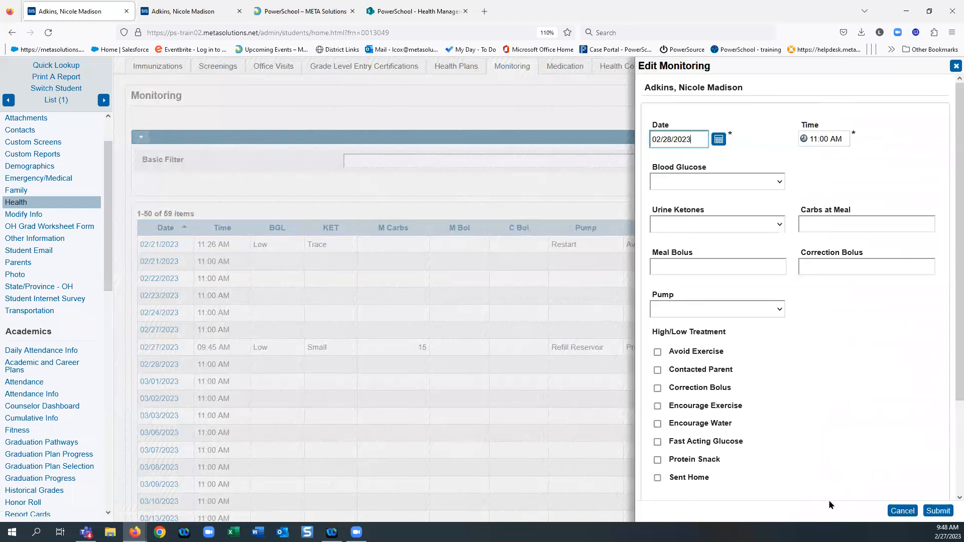
pyautogui.click(901, 511)
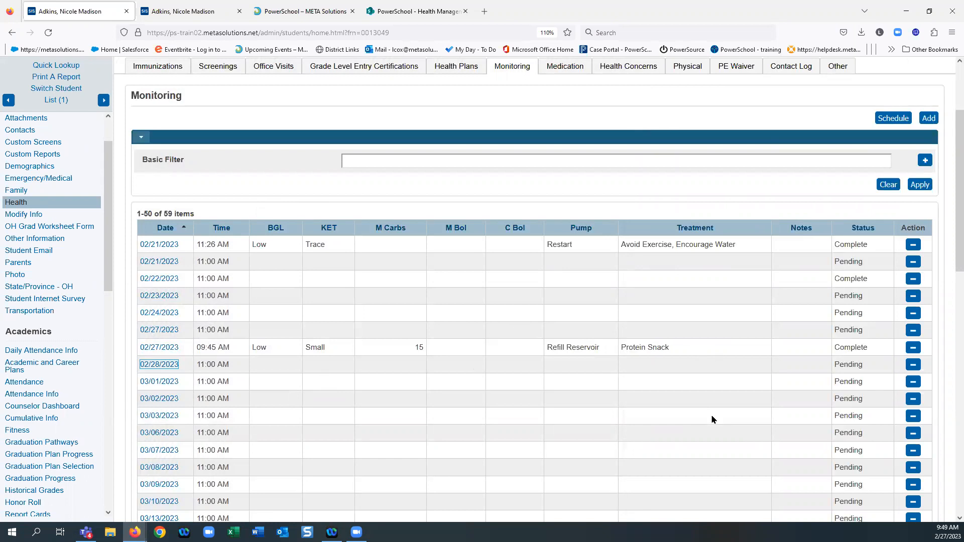
# Go back to the start page and open the school's Health Management daily log.
pyautogui.scroll(2, 711, 419)
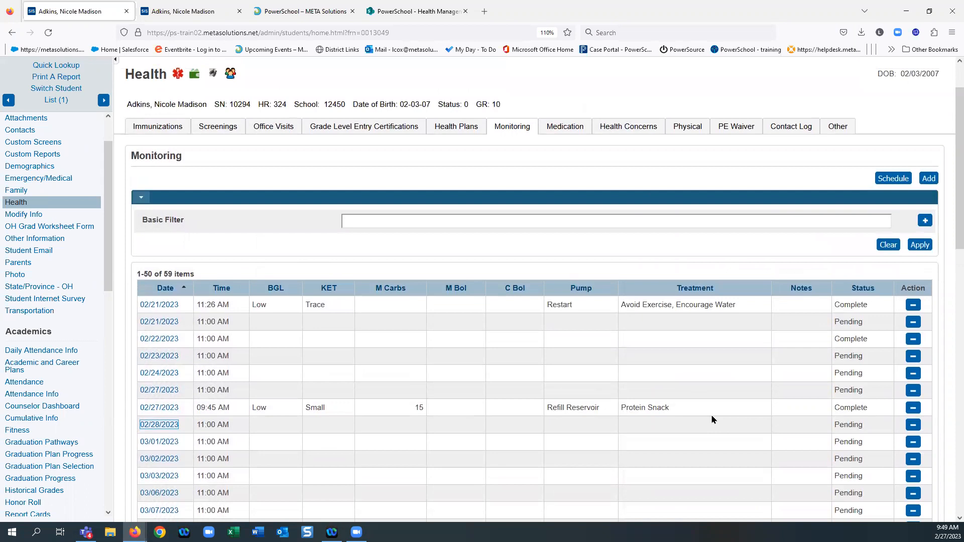
pyautogui.scroll(2, 712, 419)
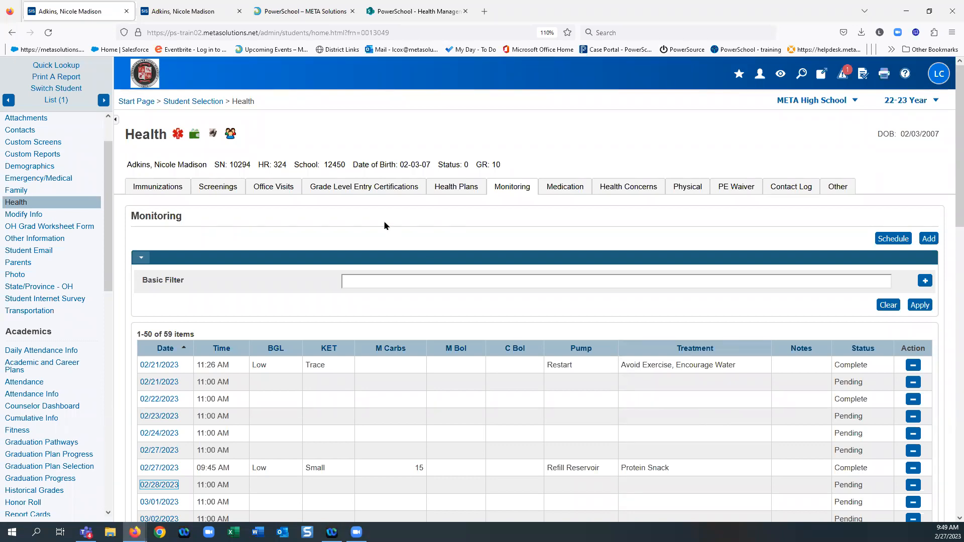
pyautogui.click(136, 101)
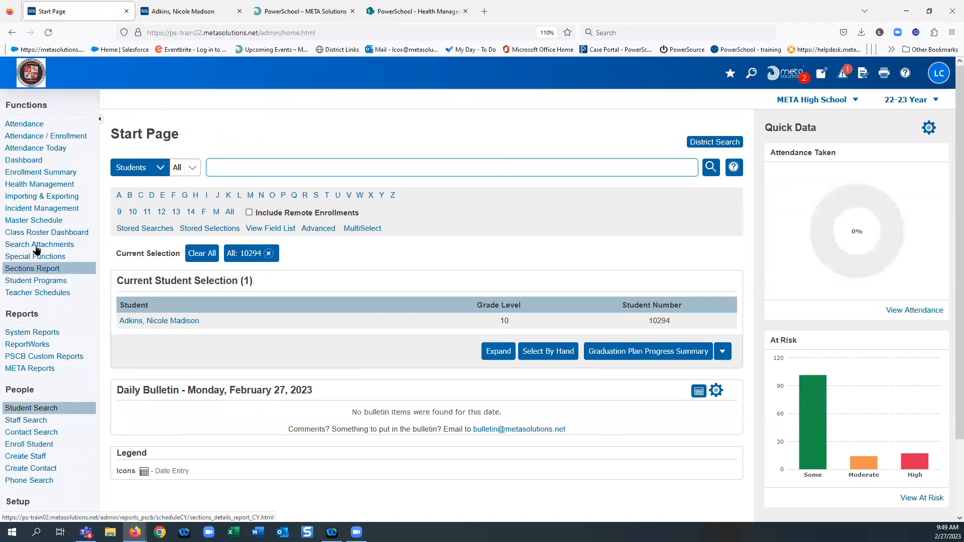
pyautogui.click(42, 184)
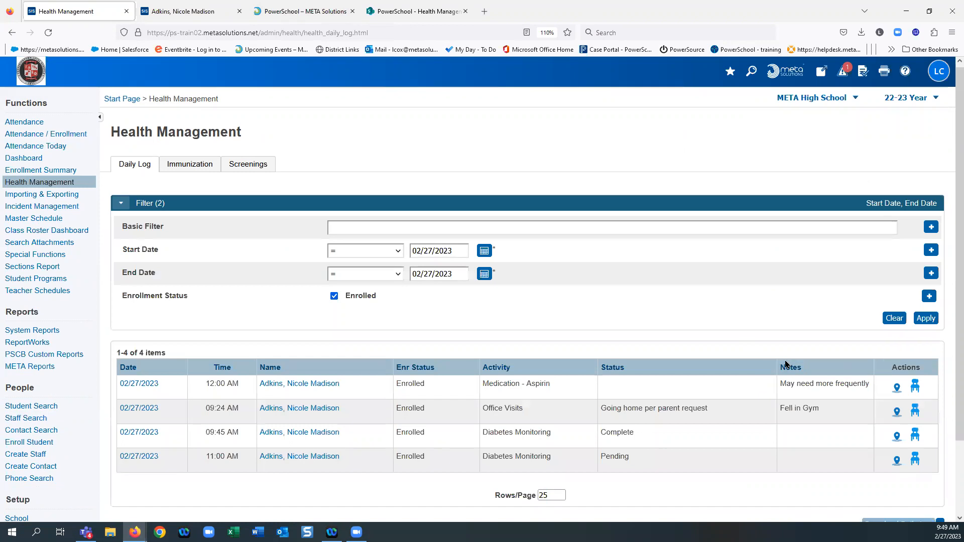
# Look up the student's current location and daily attendance from the aspirin medication entry in the daily log.
pyautogui.scroll(-1, 786, 365)
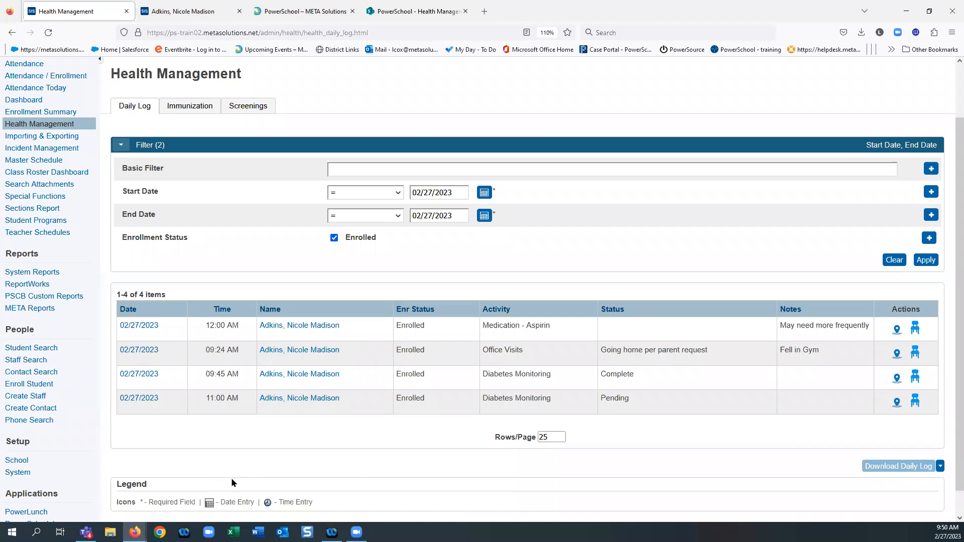
pyautogui.click(897, 331)
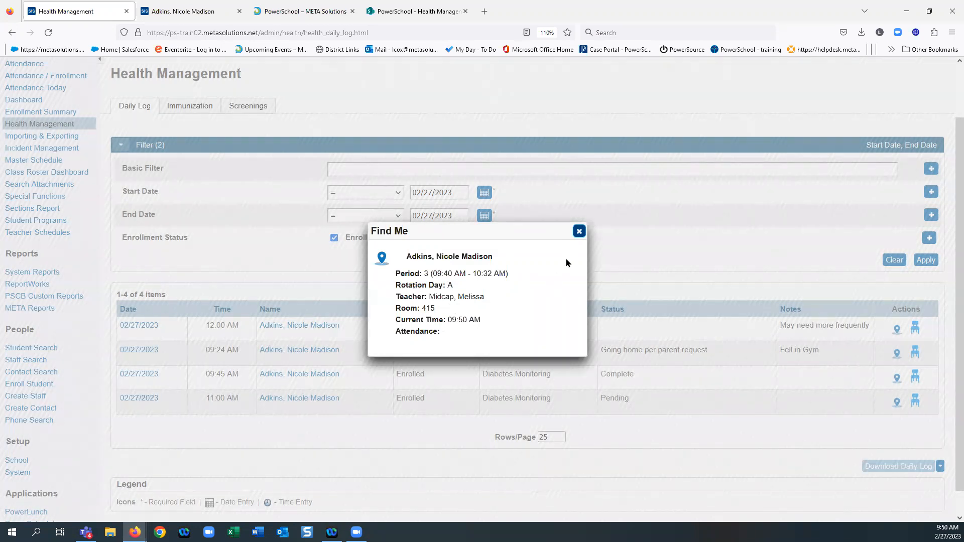
pyautogui.click(579, 231)
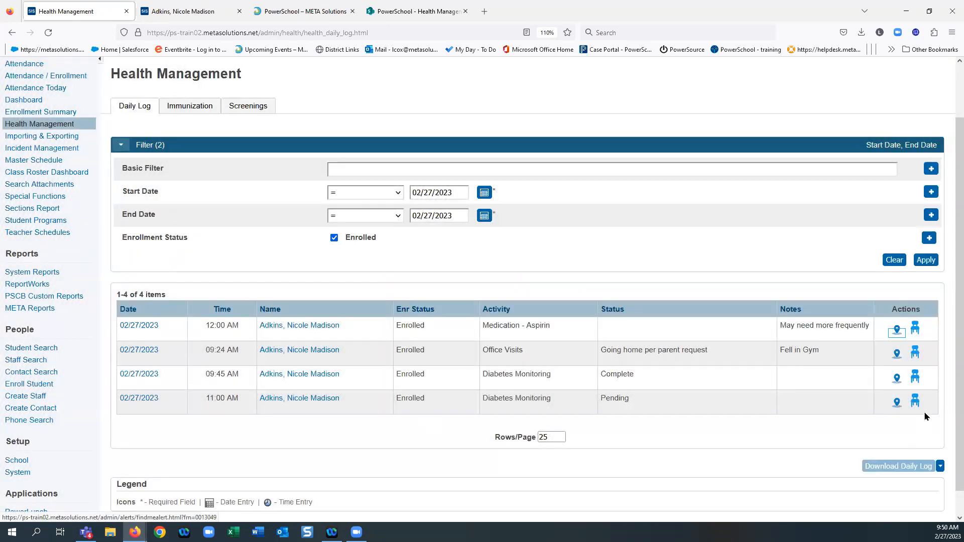
pyautogui.click(914, 331)
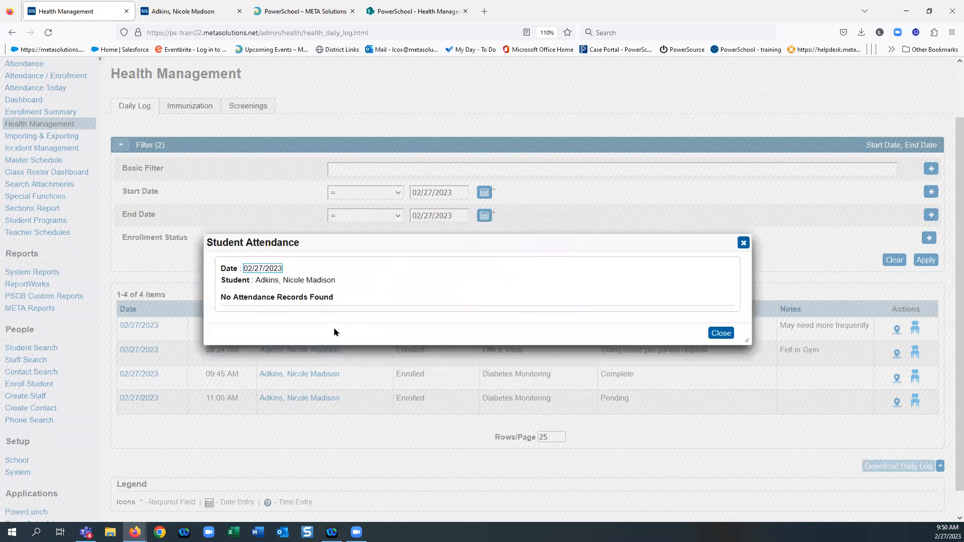
pyautogui.click(720, 333)
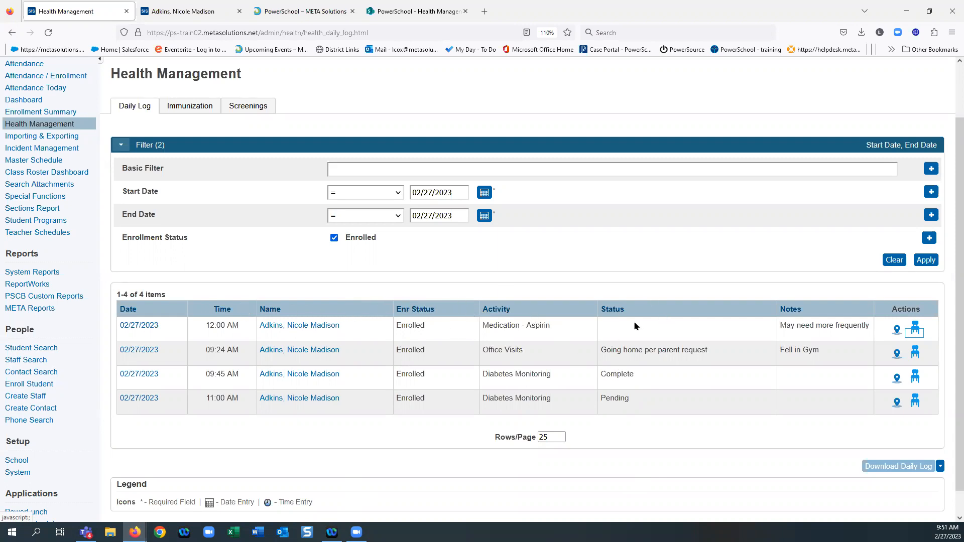
# Sort the daily log by status in descending order and view the pending 11:00 AM diabetes monitoring entry without changing it.
pyautogui.click(613, 310)
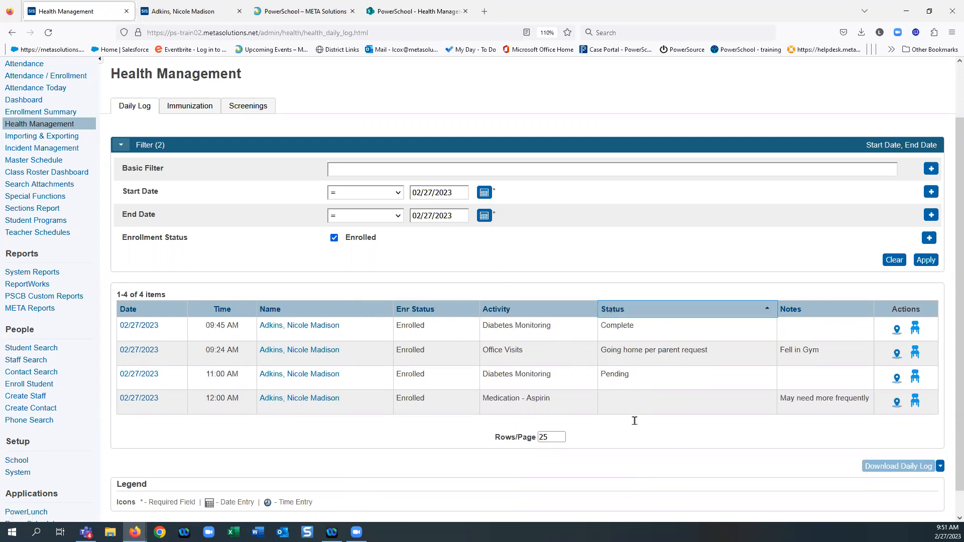
pyautogui.click(611, 310)
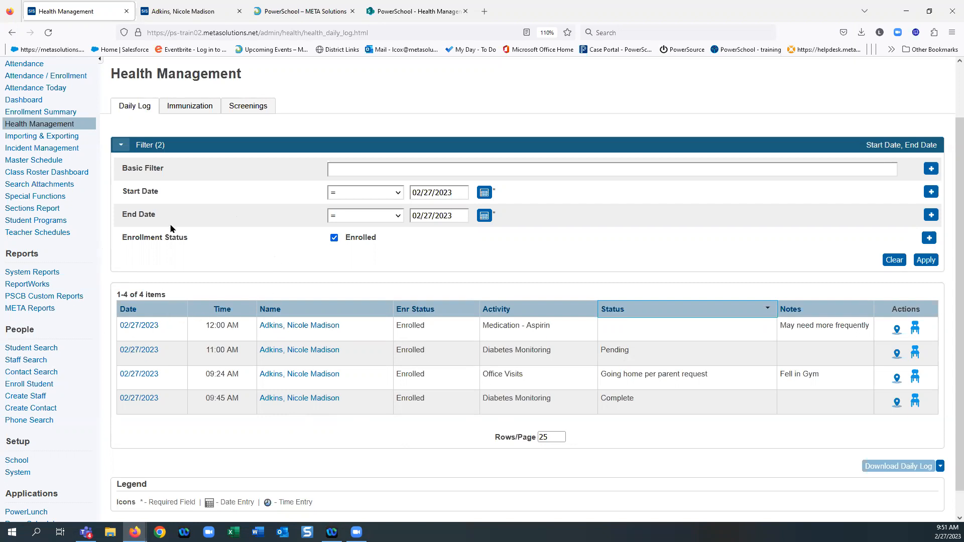
pyautogui.click(134, 352)
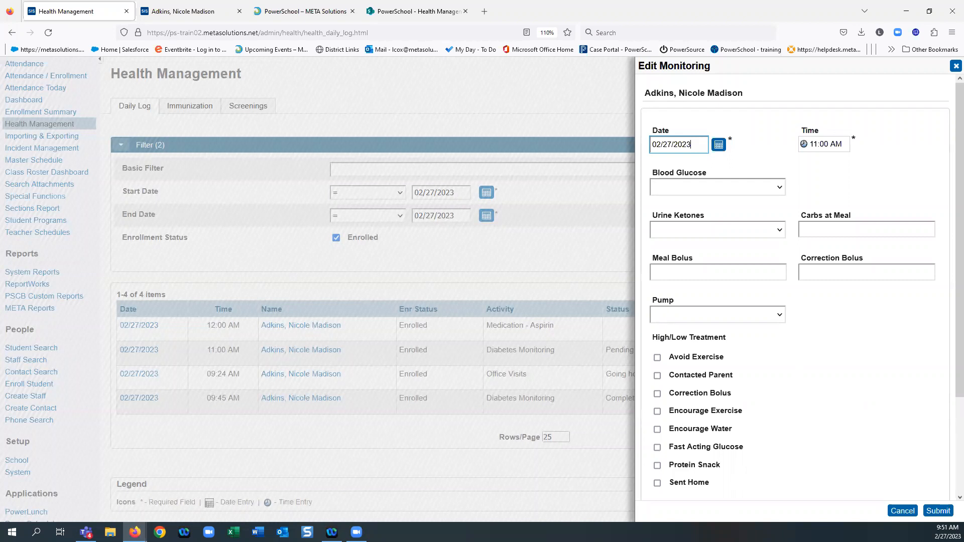
pyautogui.click(907, 512)
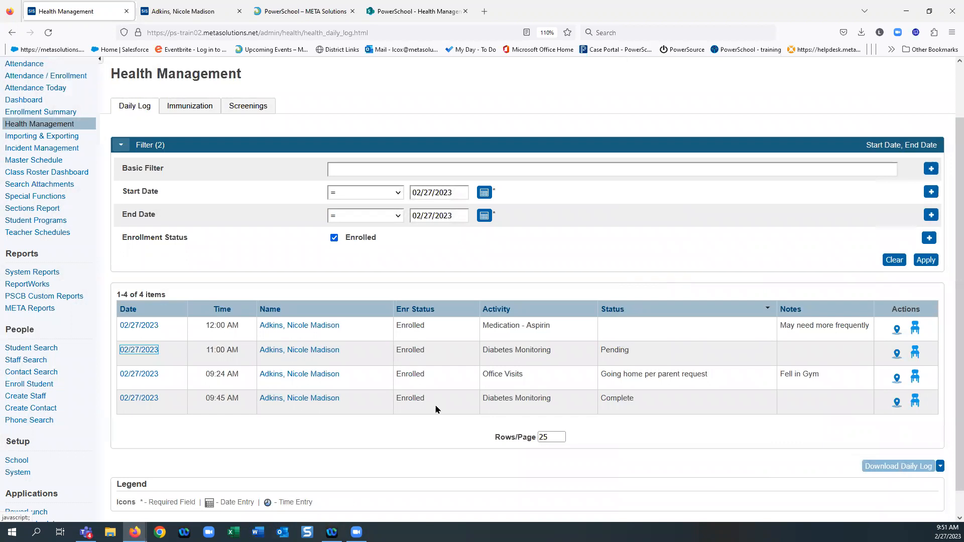
# Add an Activity filter with the value diabetes to the daily log and apply it.
pyautogui.scroll(2, 480, 444)
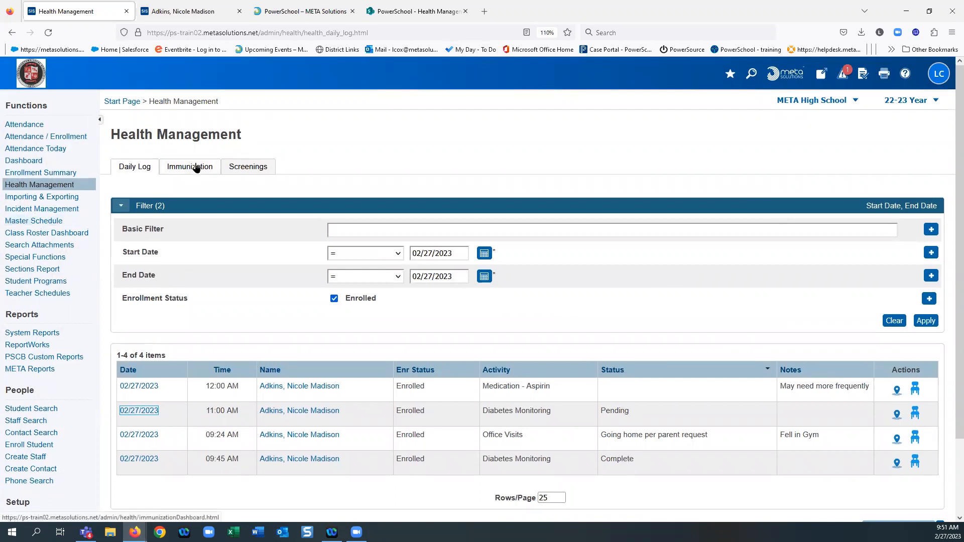
pyautogui.click(932, 230)
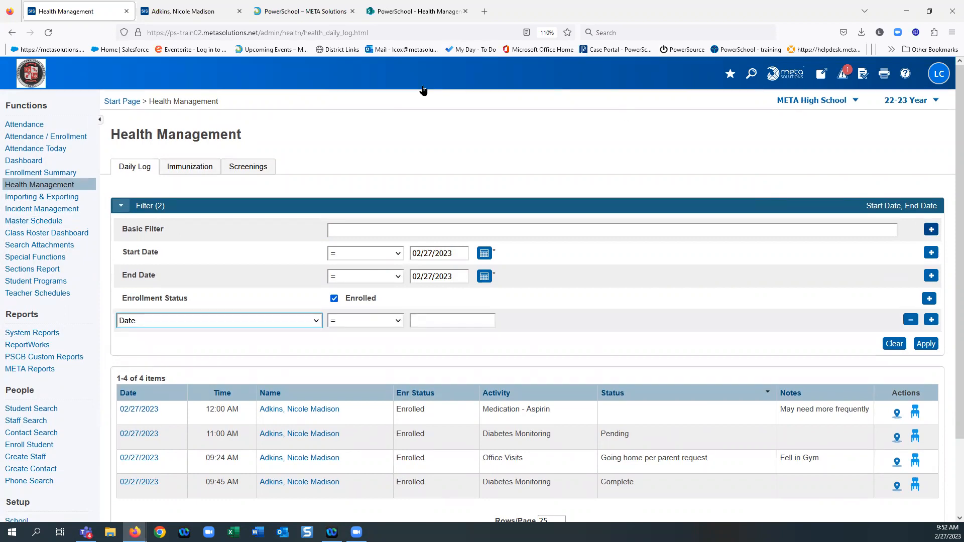
pyautogui.click(163, 318)
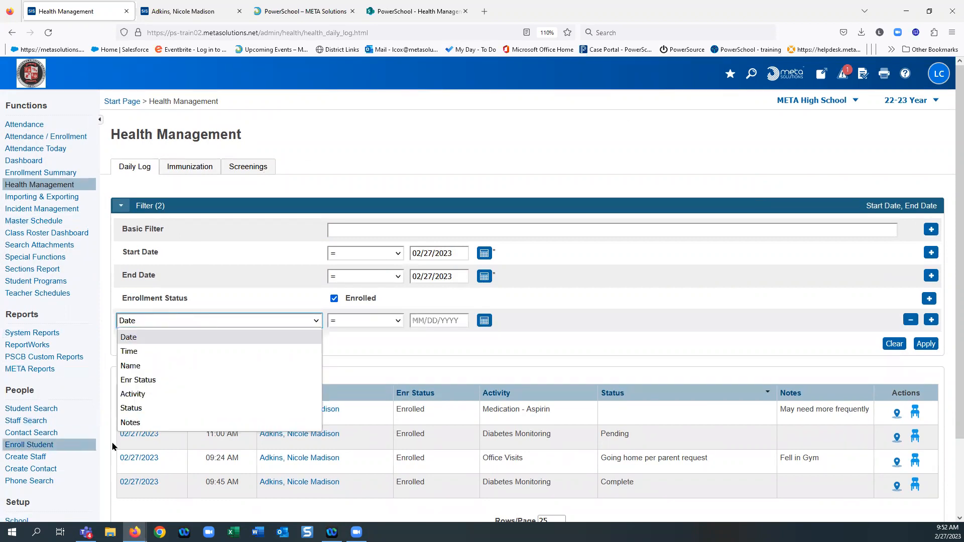
pyautogui.click(135, 394)
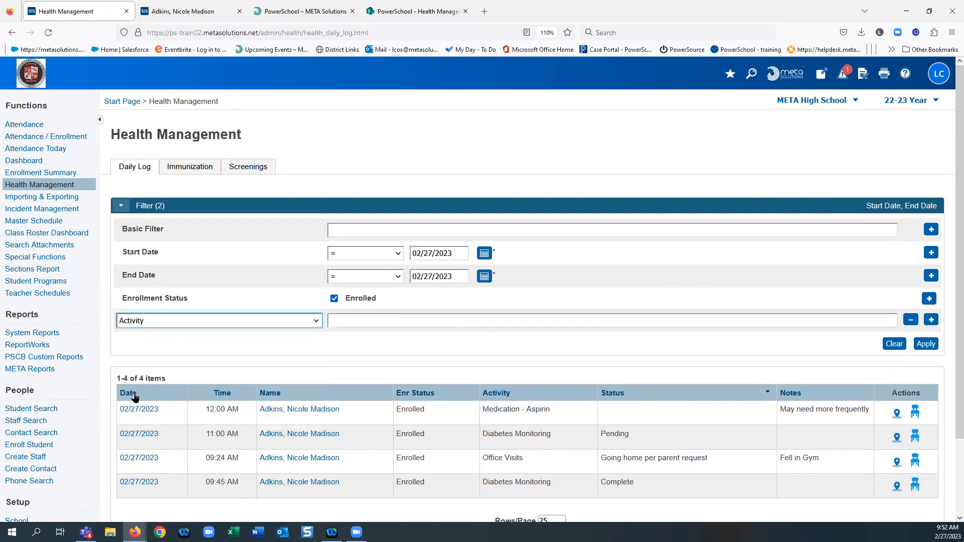
pyautogui.click(418, 323)
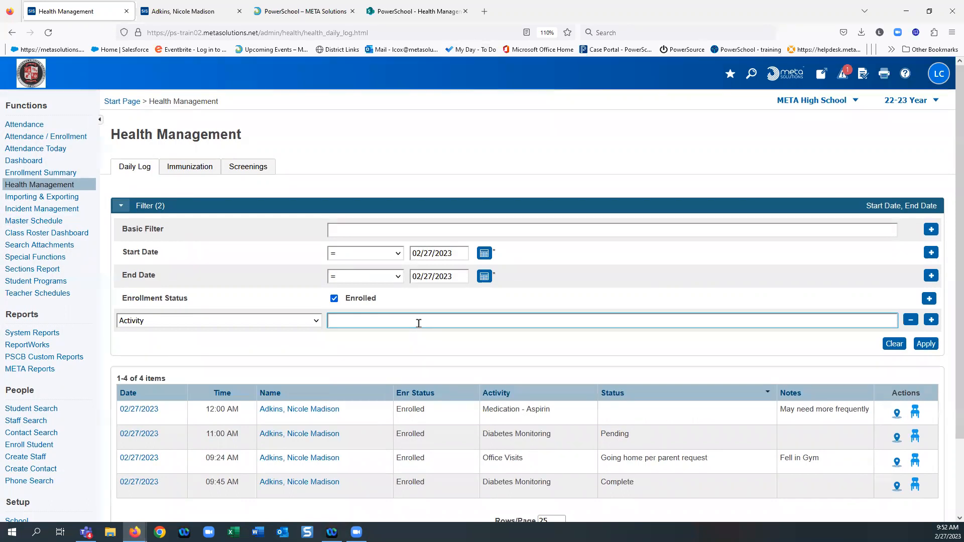
pyautogui.write('diabetes')
pyautogui.press('Return')
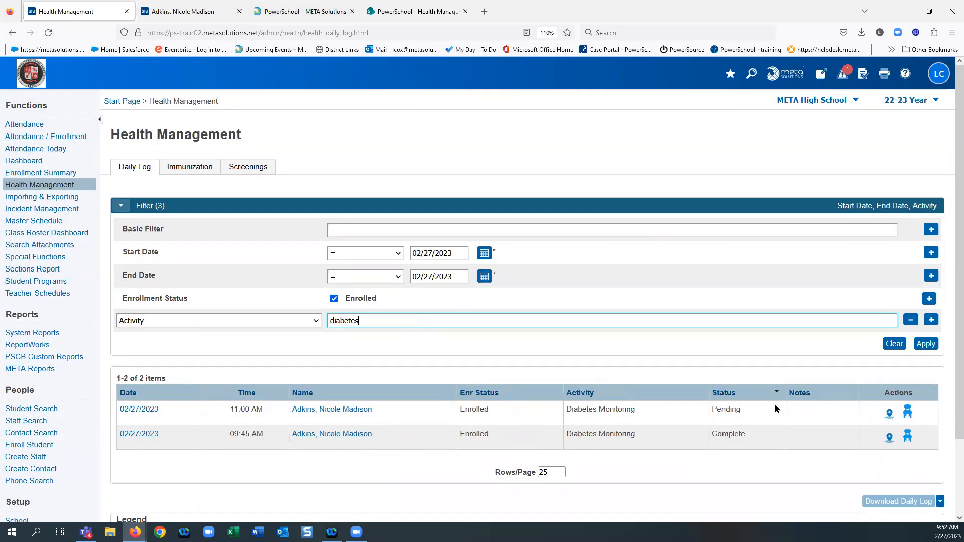
# Return to the student's health monitoring page and review the details of the 02/21/2023 - 05/19/2023 monitoring schedule.
pyautogui.click(125, 102)
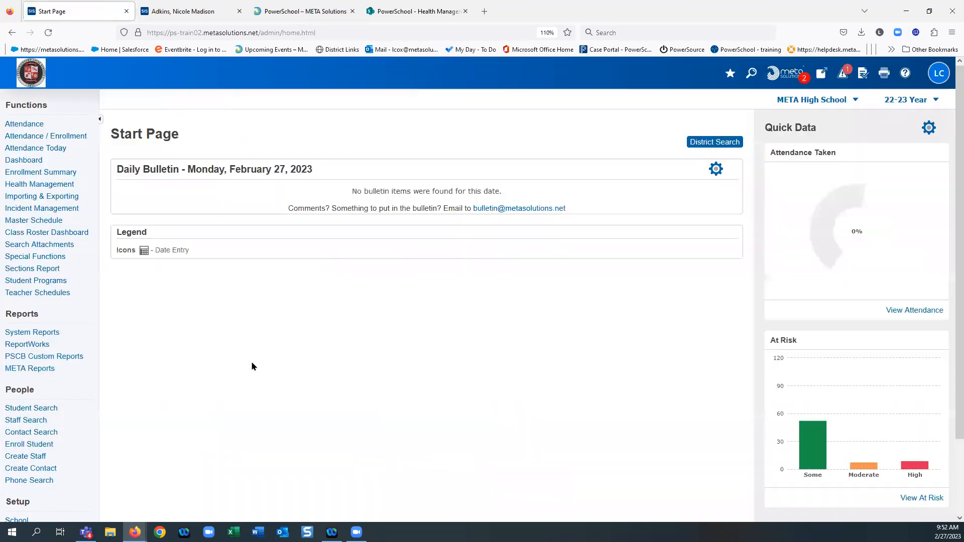
pyautogui.click(173, 322)
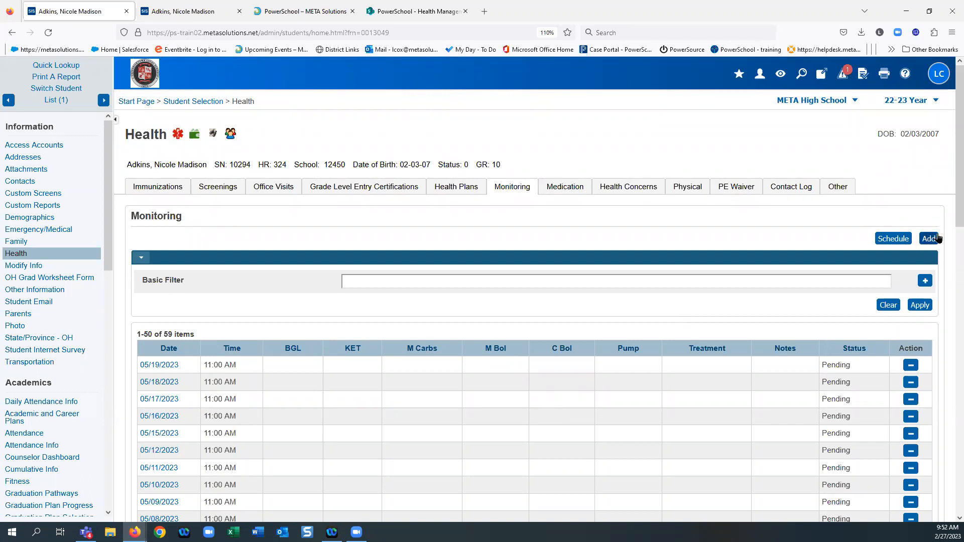
pyautogui.click(890, 240)
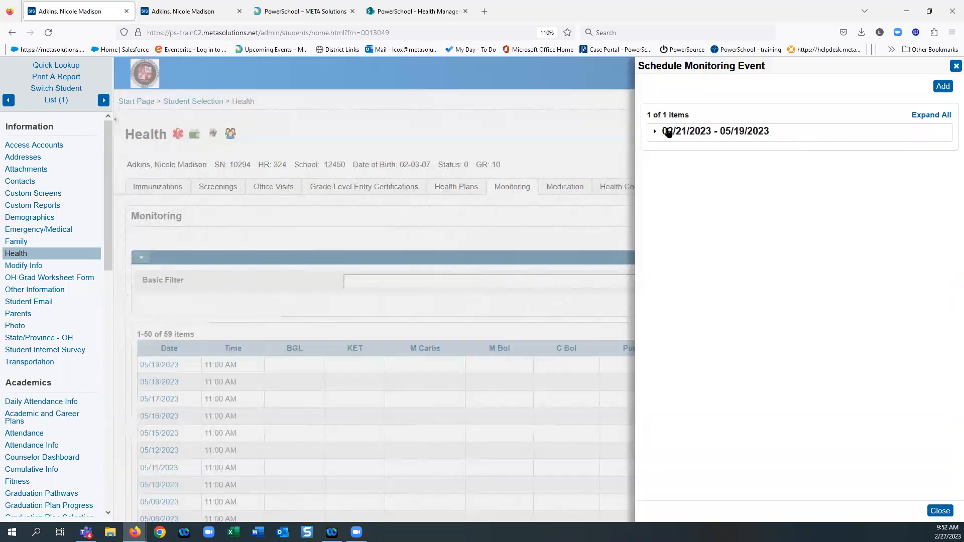
pyautogui.click(656, 132)
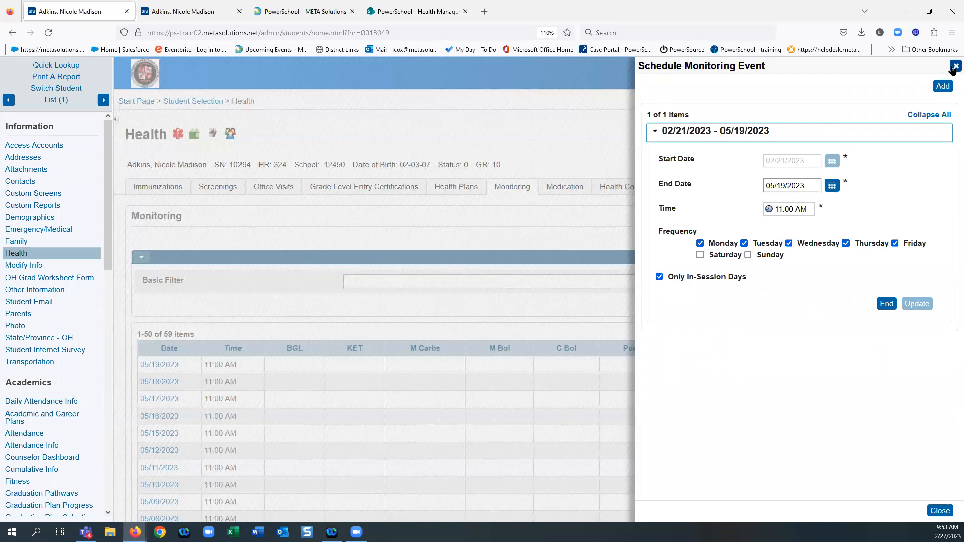
pyautogui.click(954, 66)
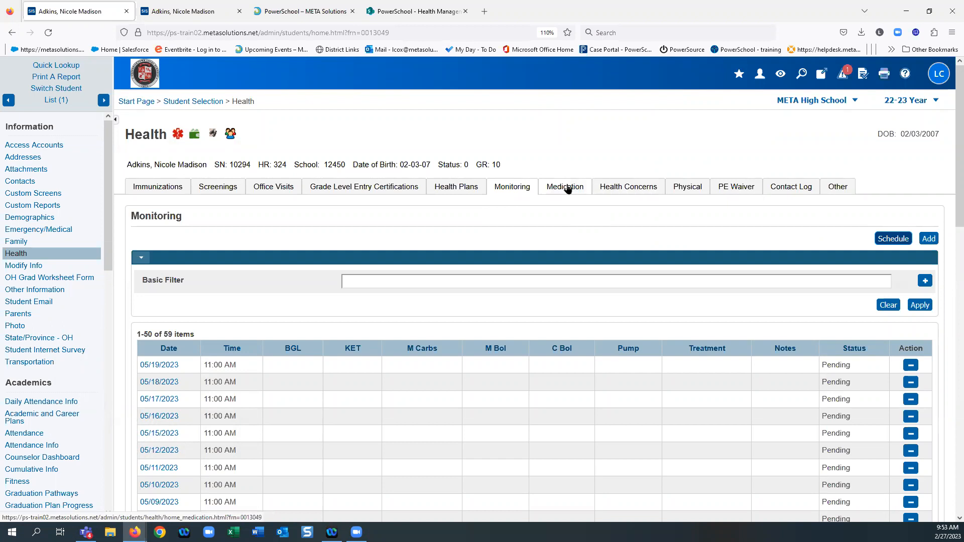
# Start a new medication record for the student with 02/27/2023 as the start date.
pyautogui.click(570, 187)
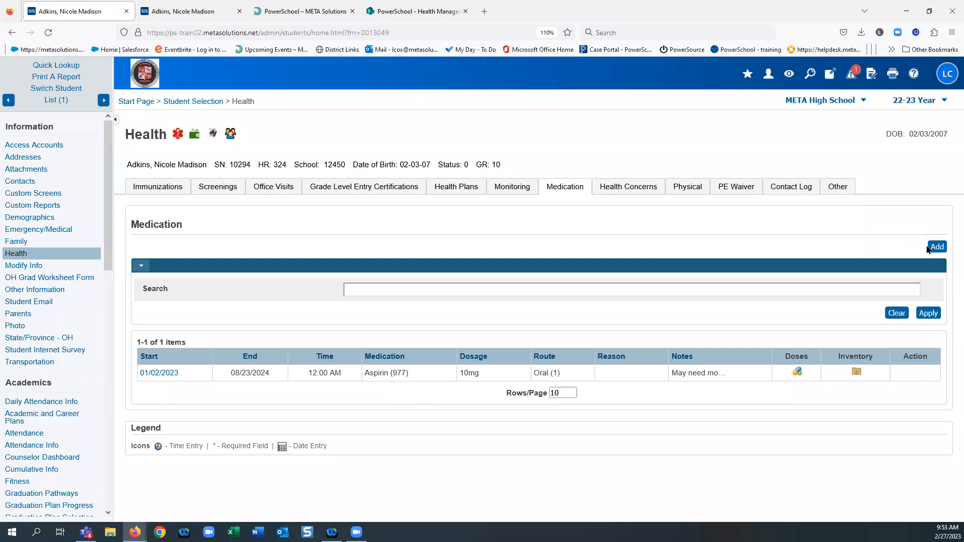
pyautogui.click(928, 248)
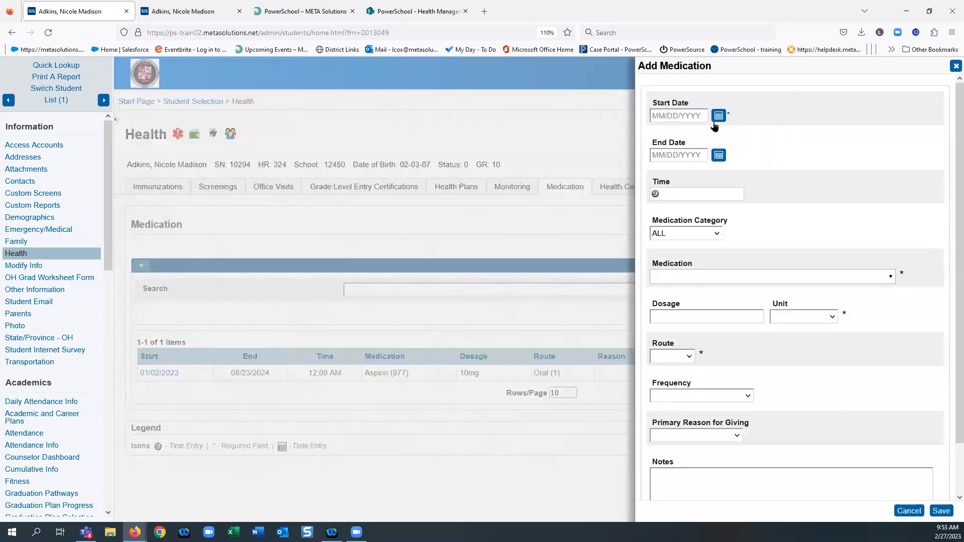
pyautogui.click(718, 116)
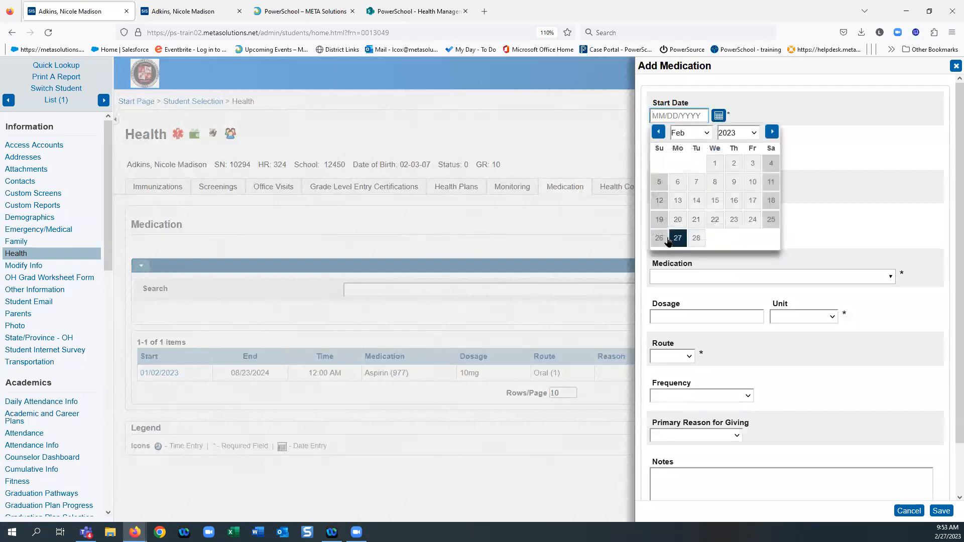
pyautogui.click(672, 242)
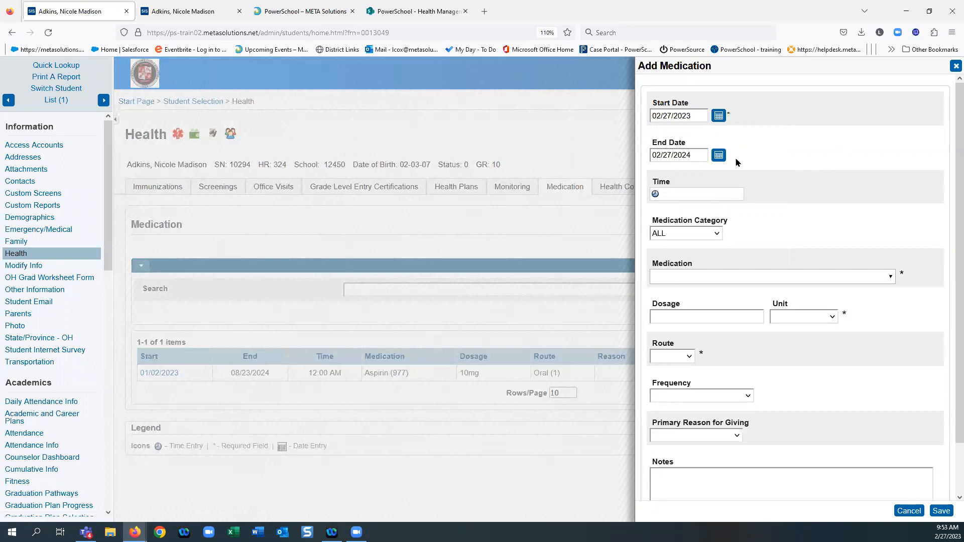
# Set the medication record's end date to 03/01/2024 and its time to 12:00 PM.
pyautogui.click(719, 155)
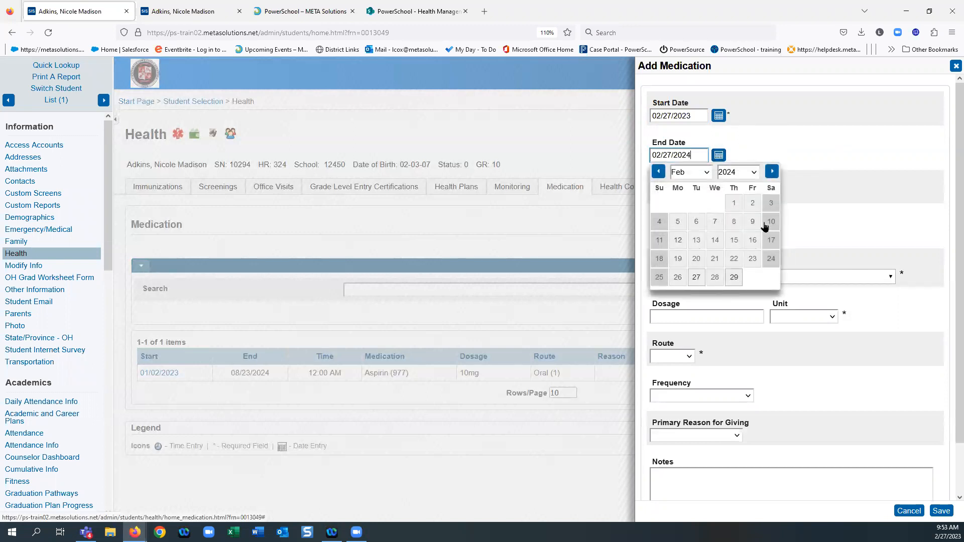
pyautogui.click(772, 172)
pyautogui.click(753, 206)
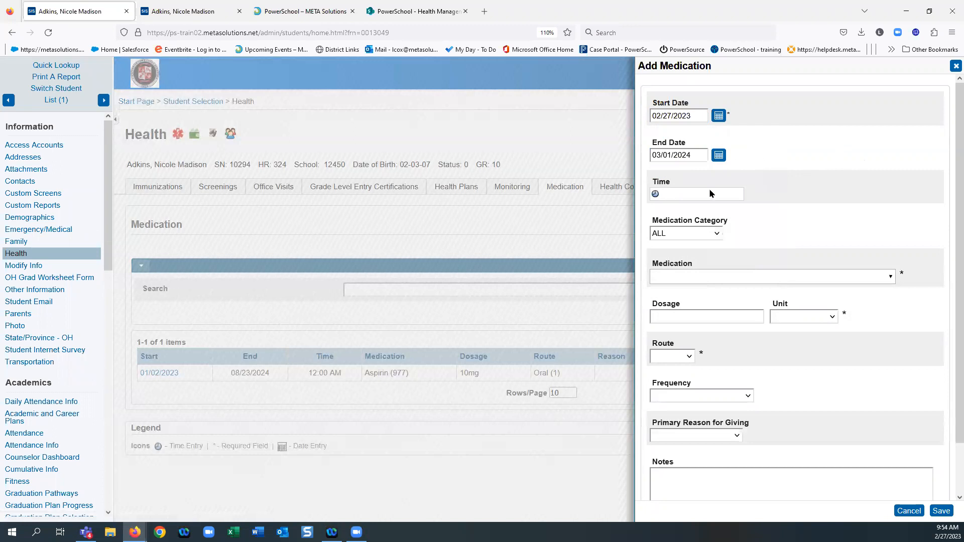
pyautogui.click(684, 200)
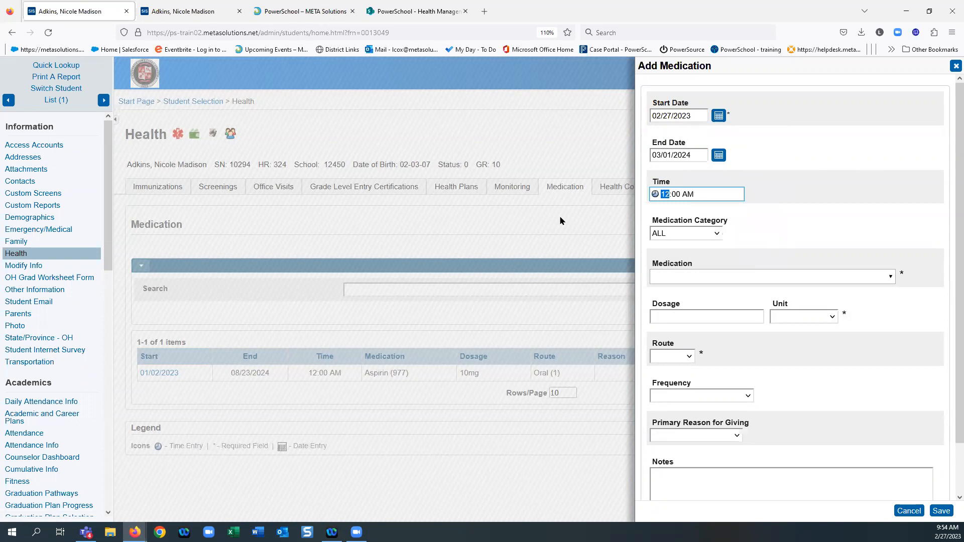
pyautogui.press('Tab')
pyautogui.press('Tab')
pyautogui.click(852, 201)
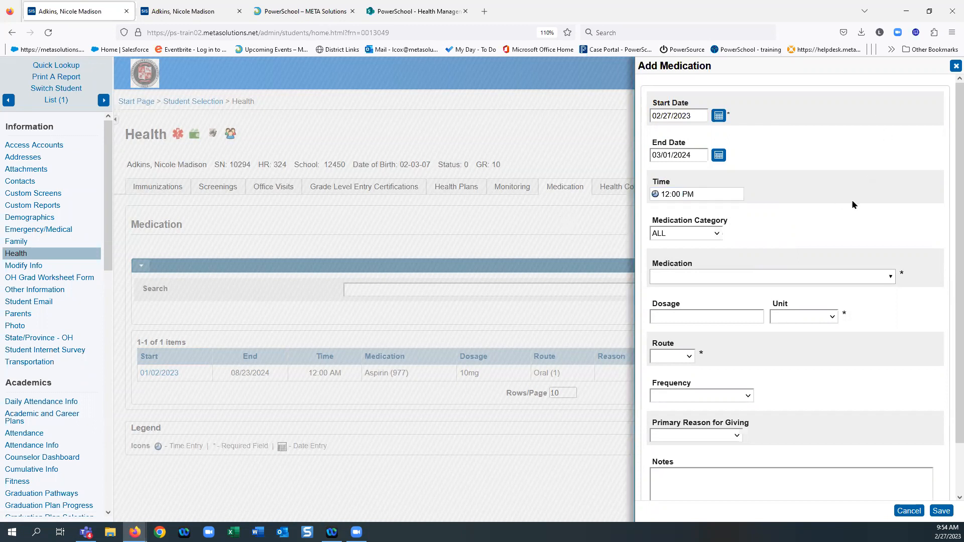
# Keep the medication category at ALL and choose Aspirin (977) as the medication.
pyautogui.click(717, 234)
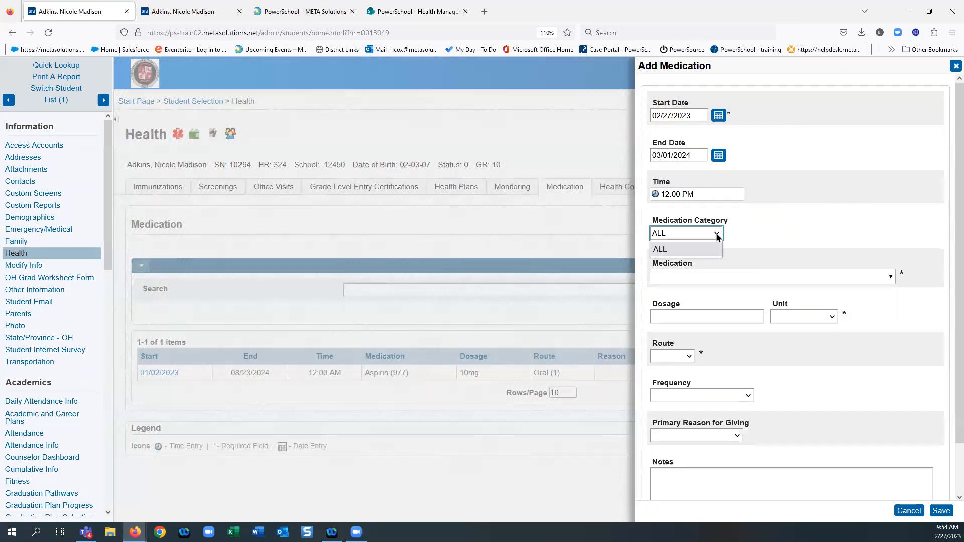
pyautogui.click(685, 236)
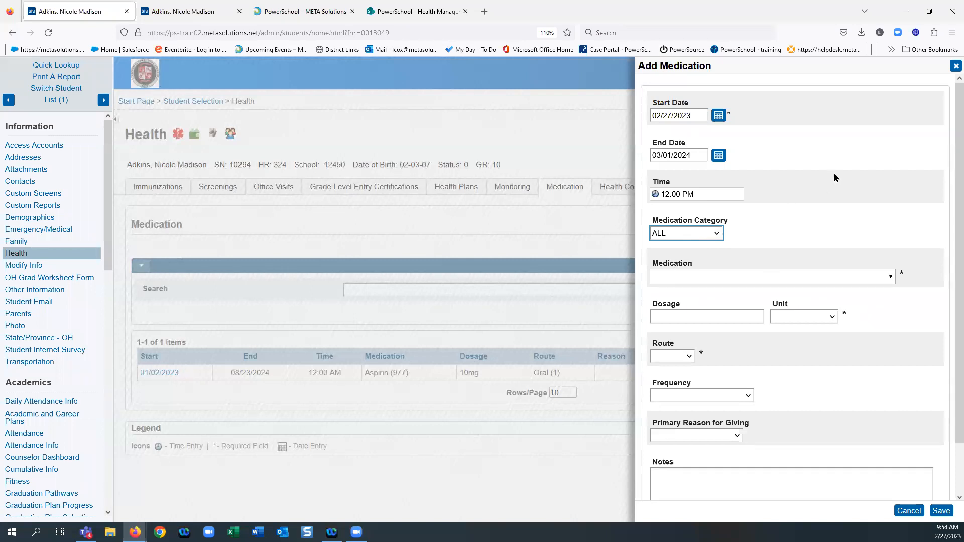
pyautogui.scroll(-2, 803, 217)
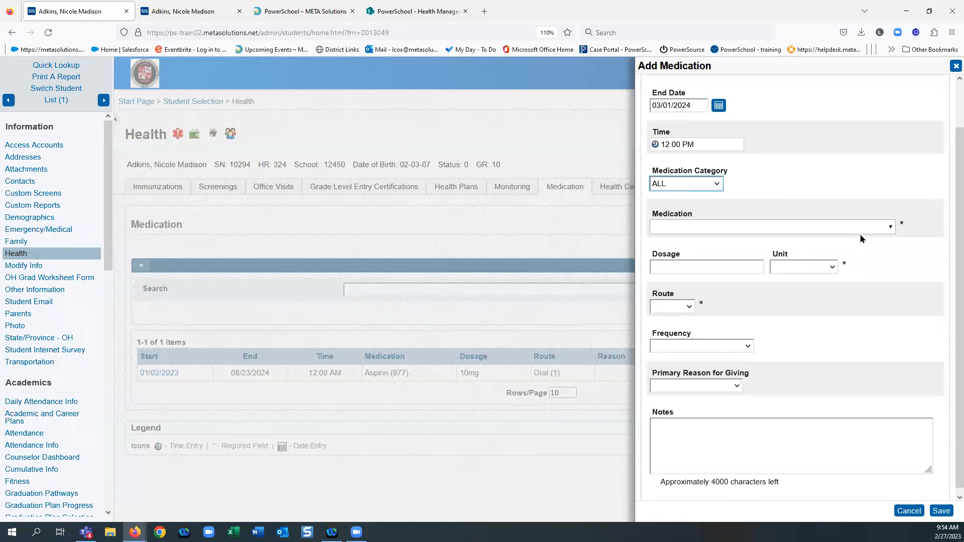
pyautogui.click(889, 226)
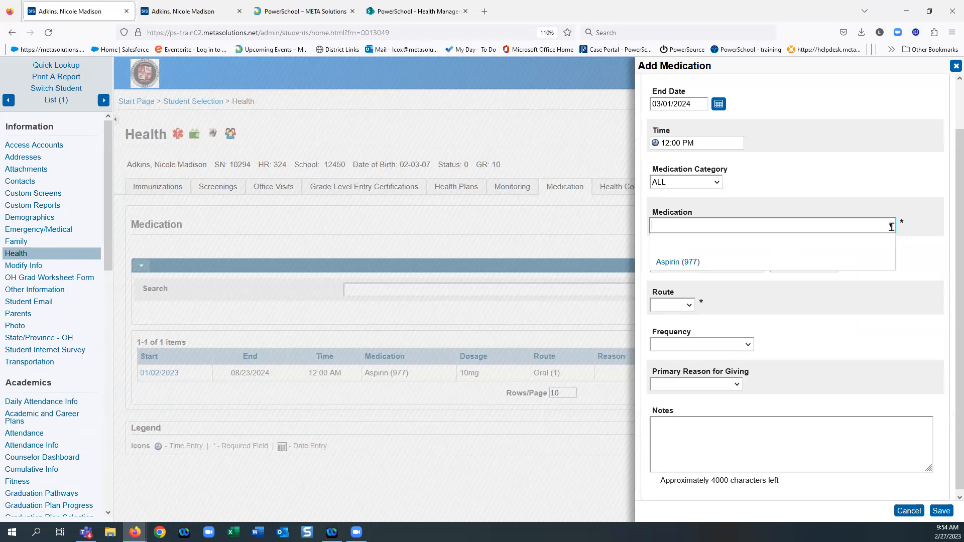
pyautogui.click(674, 263)
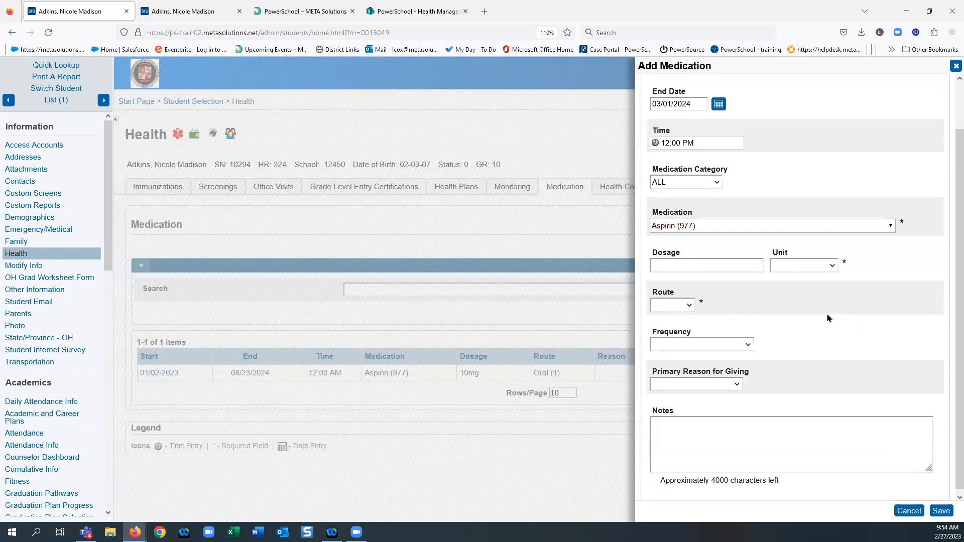
# Enter a dosage of 1 with the unit Tablet (TA) and set the route to Oral (1).
pyautogui.click(731, 264)
pyautogui.write('1')
pyautogui.click(828, 266)
pyautogui.click(792, 297)
pyautogui.click(688, 306)
pyautogui.click(667, 336)
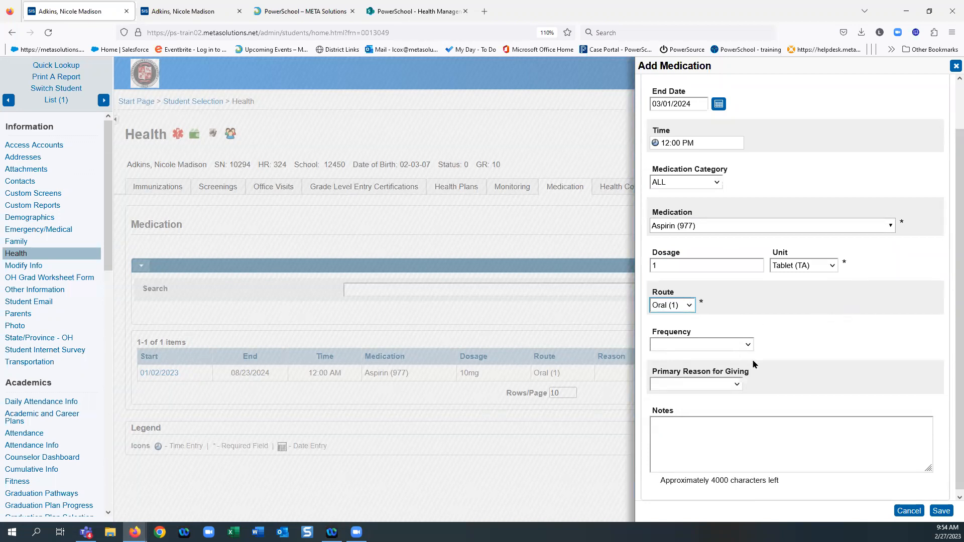
# Set the frequency to PRN-As Needed (PRN) and the primary reason for giving to PAIN (PAIN).
pyautogui.click(747, 346)
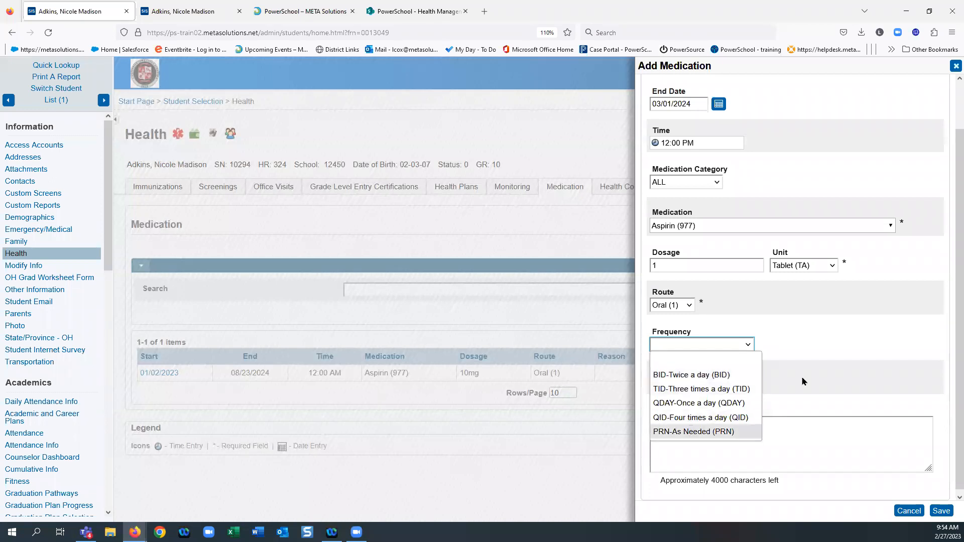
pyautogui.click(692, 431)
pyautogui.scroll(-1, 836, 321)
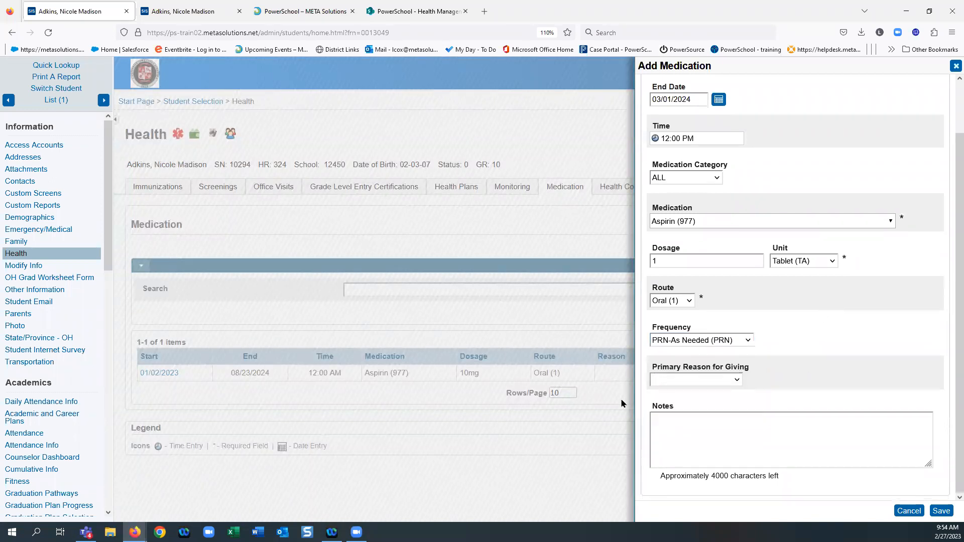
pyautogui.click(735, 378)
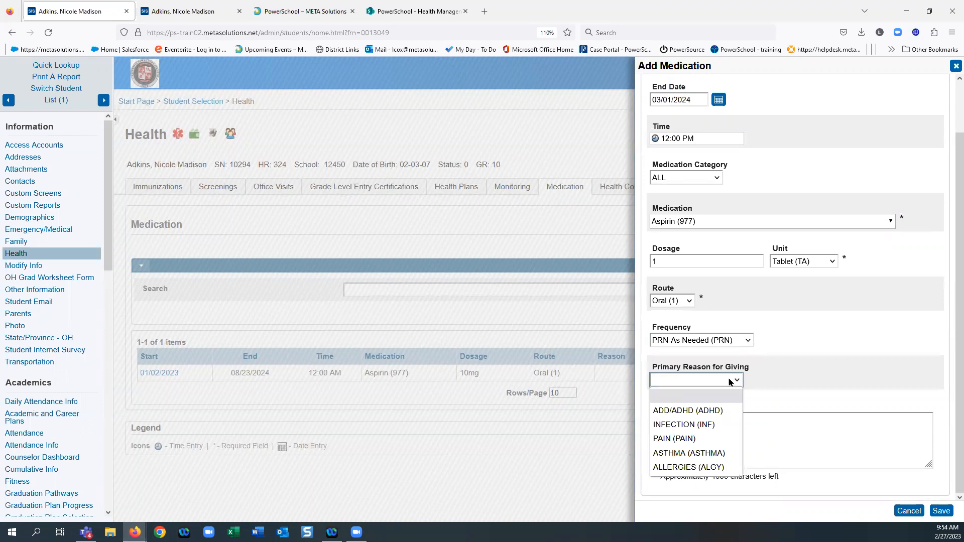
pyautogui.click(660, 439)
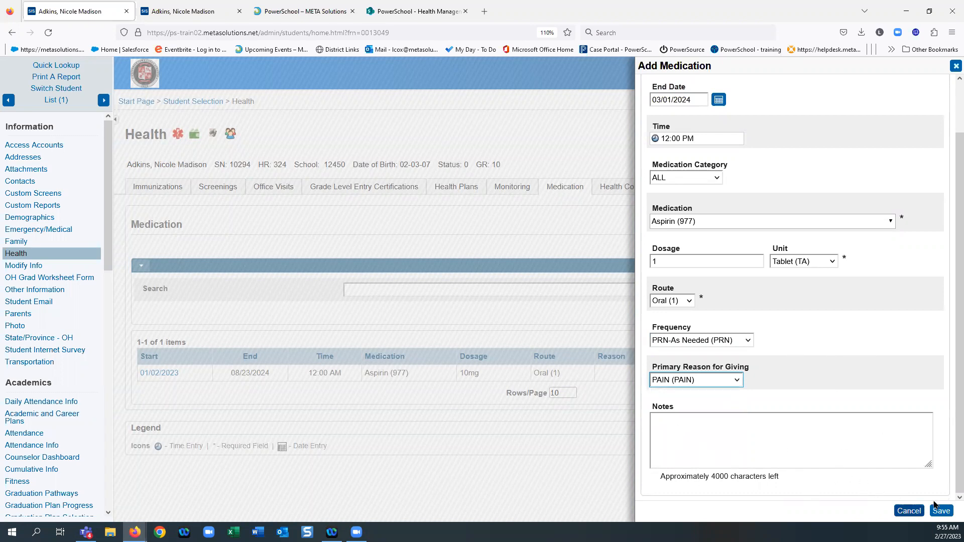
# Add the note "Student had tooth pulled" and save the medication record.
pyautogui.click(814, 448)
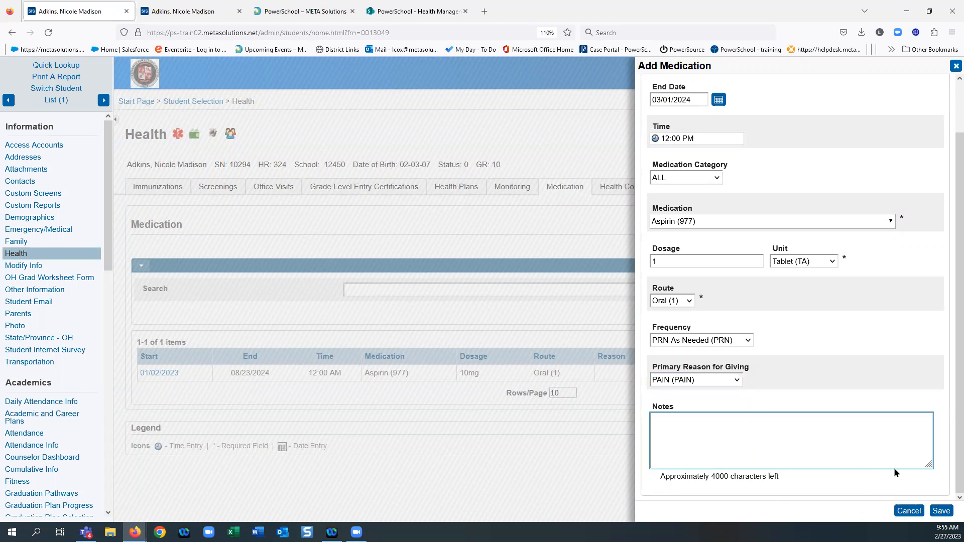
pyautogui.write('Student had tooth pulled')
pyautogui.click(942, 512)
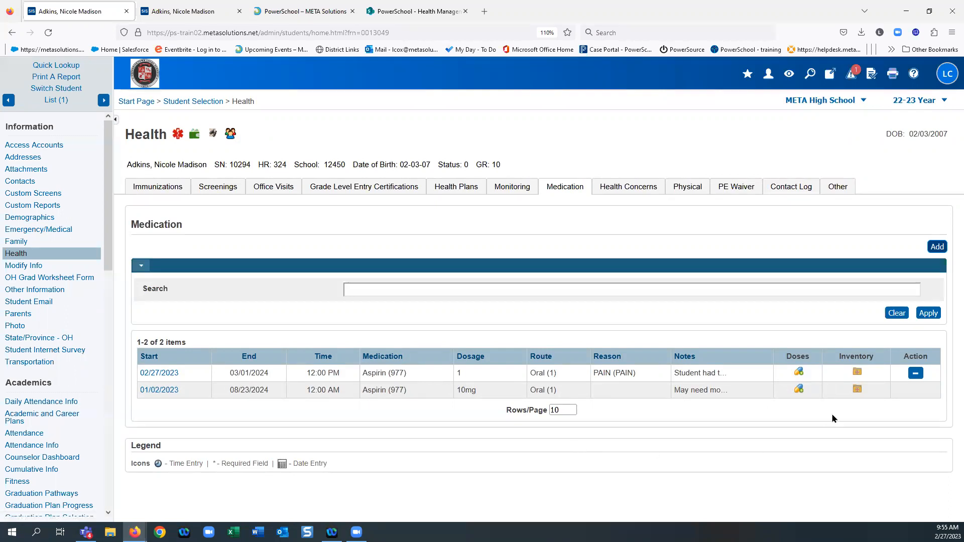
# Start an inventory entry for the 02/27/2023 Aspirin record with a dose of 1 and the inventory action Received.
pyautogui.click(857, 373)
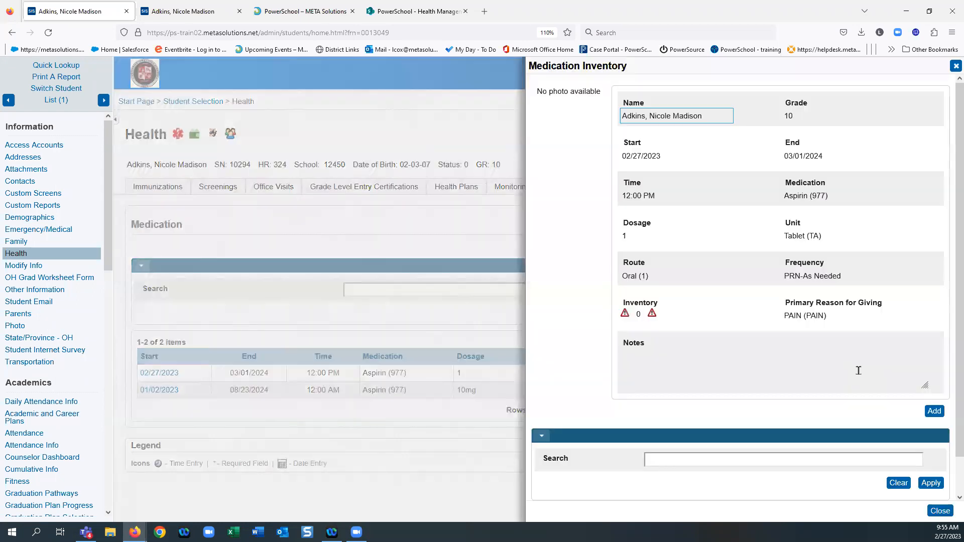
pyautogui.scroll(-1, 754, 310)
pyautogui.scroll(1, 752, 359)
pyautogui.click(929, 411)
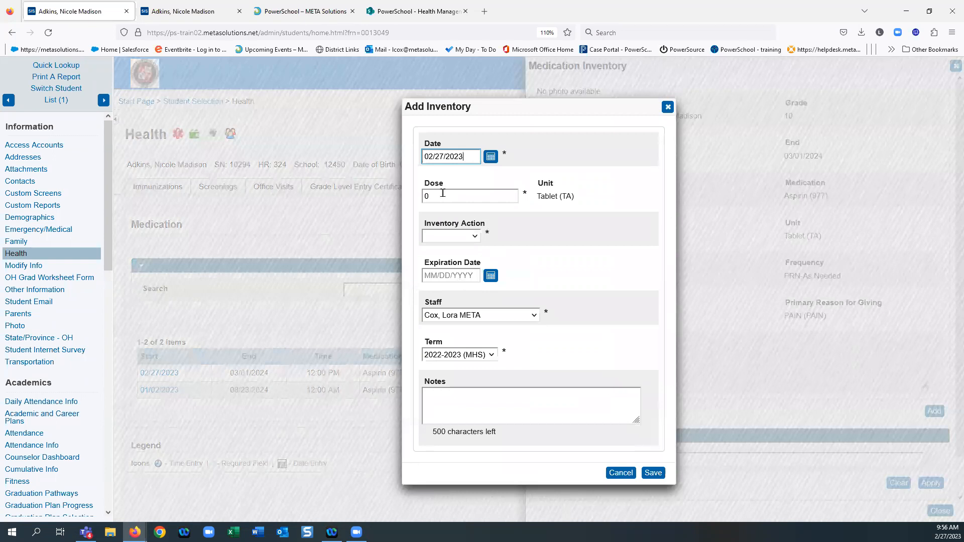
pyautogui.doubleClick(442, 192)
pyautogui.write('1')
pyautogui.click(486, 233)
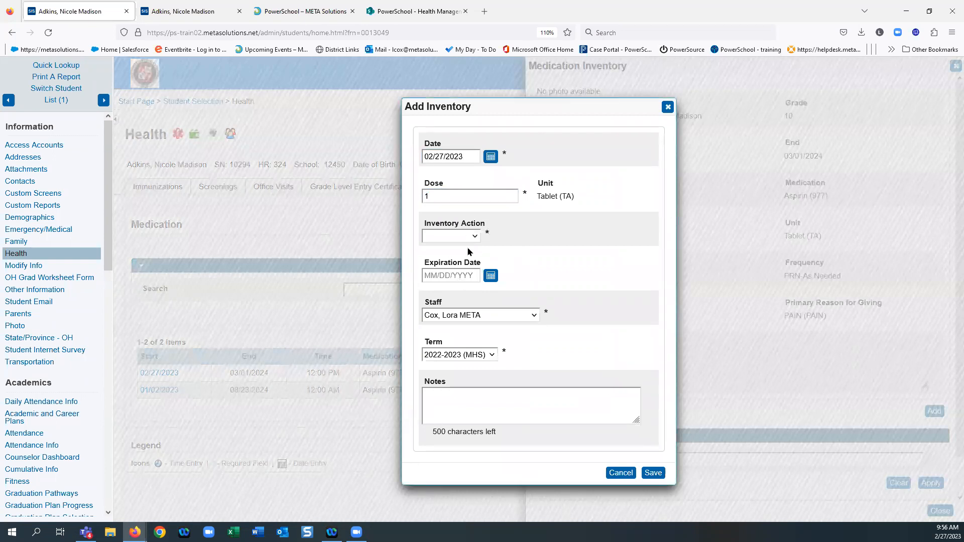
pyautogui.click(474, 236)
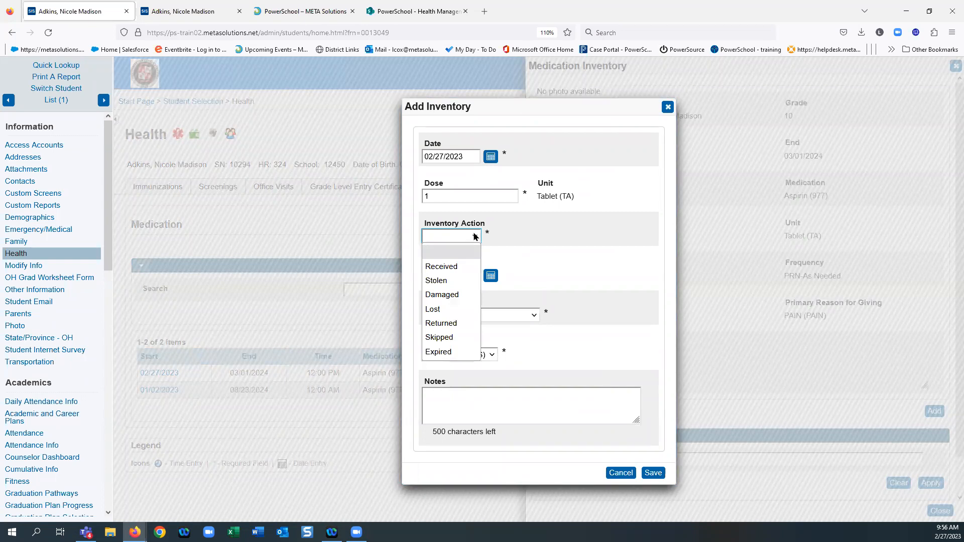
pyautogui.click(449, 270)
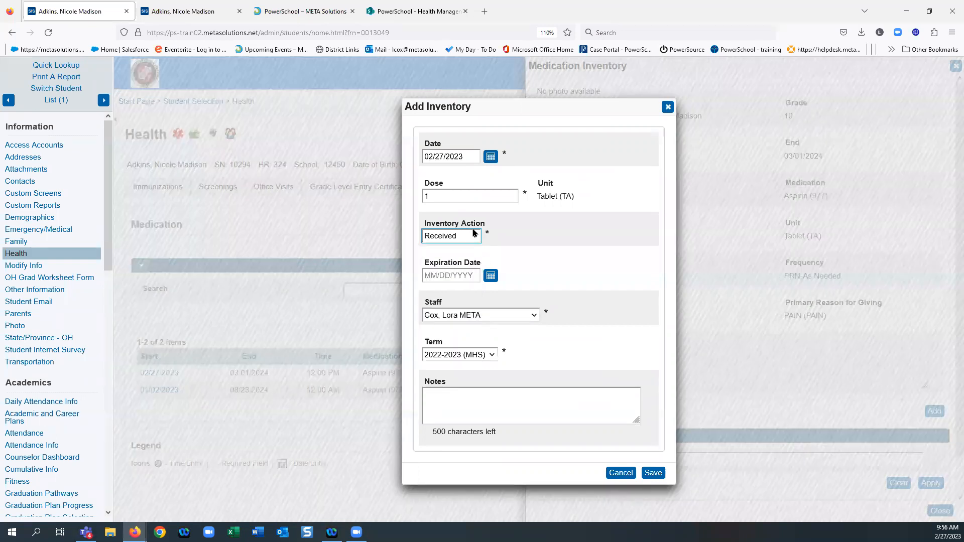
pyautogui.click(475, 236)
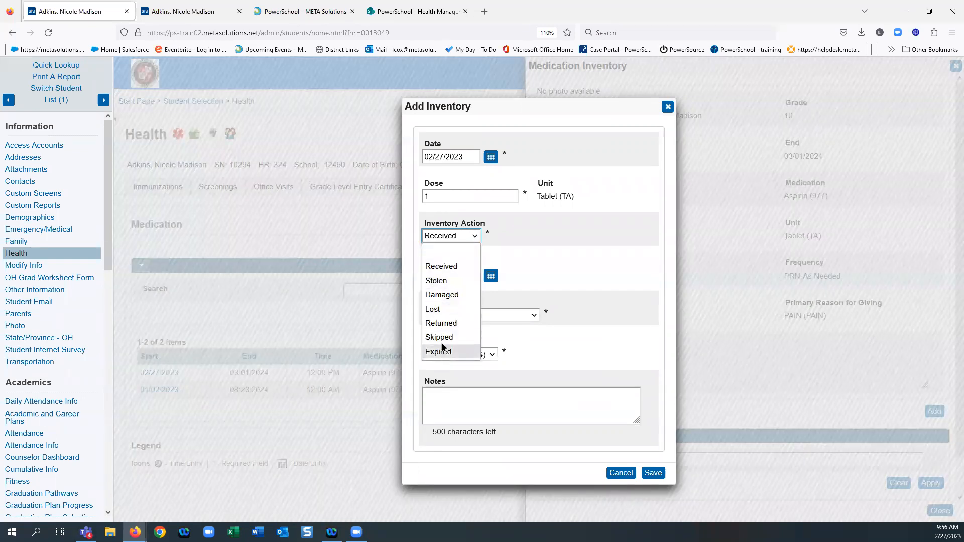
pyautogui.click(440, 273)
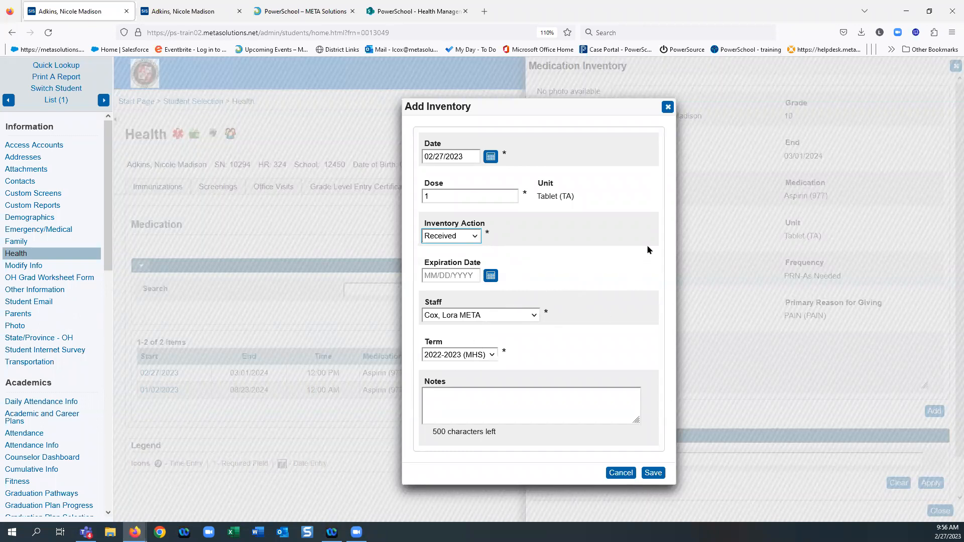
# Set the inventory entry's dose to 10, save it and close the medication inventory.
pyautogui.doubleClick(444, 197)
pyautogui.write('10')
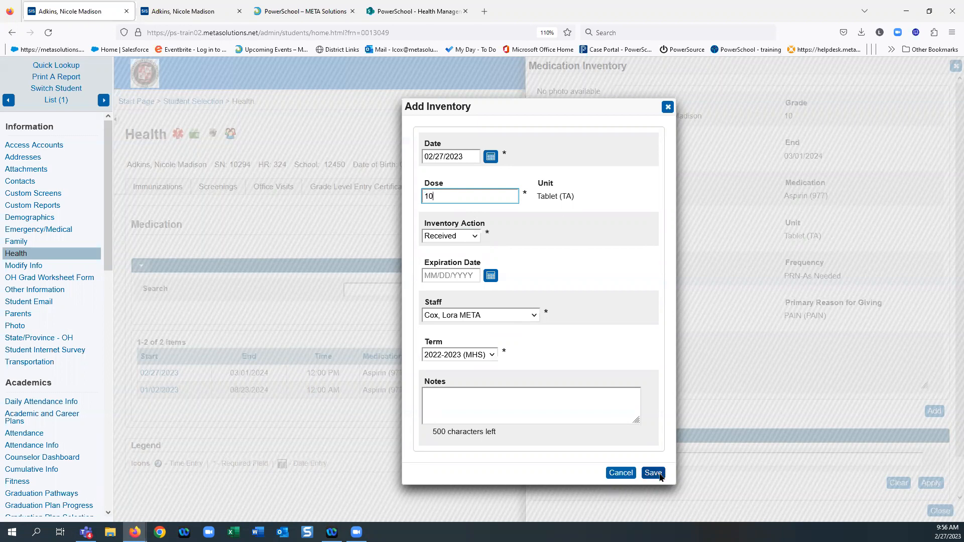
pyautogui.click(660, 475)
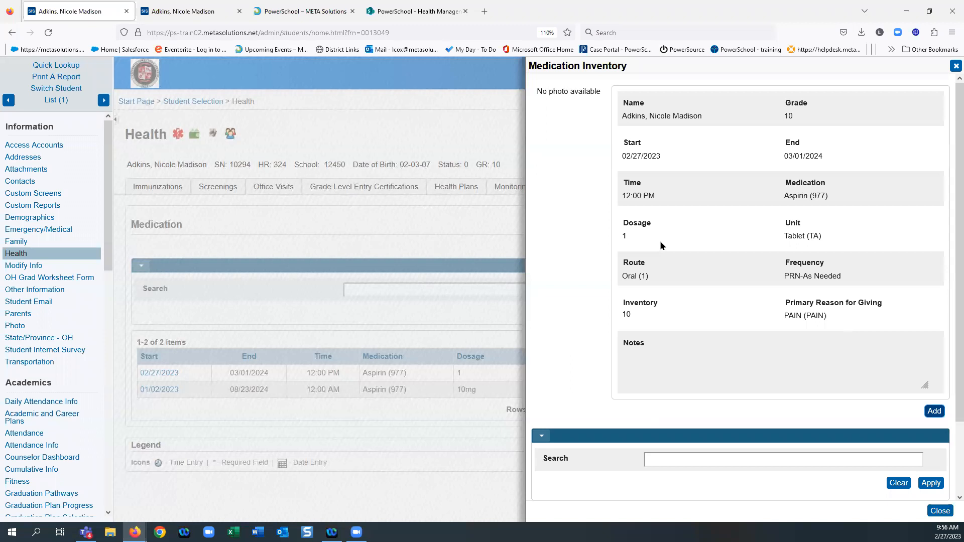
pyautogui.click(939, 510)
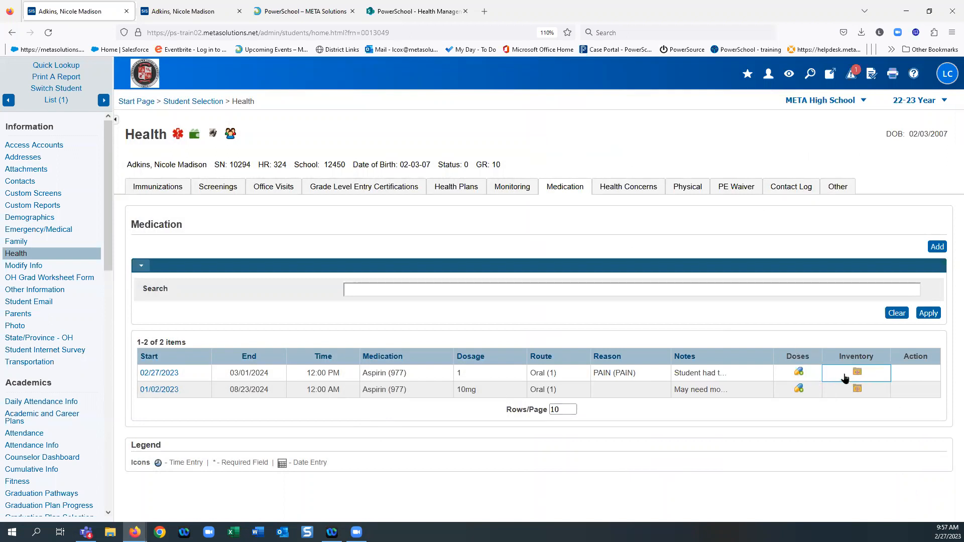
# Record a dose of 1 tablet for the 02/27/2023 Aspirin record with the status Administered (1) and save it.
pyautogui.click(799, 371)
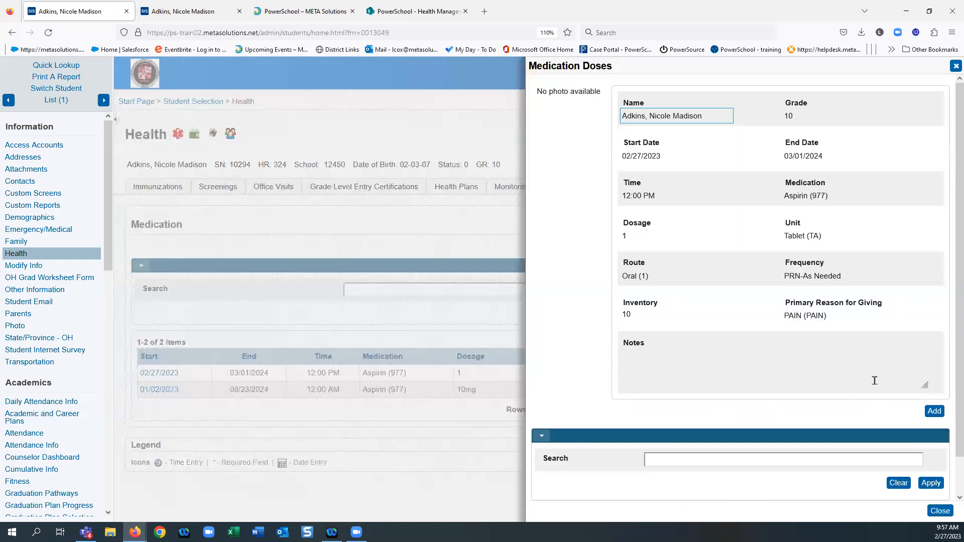
pyautogui.click(934, 411)
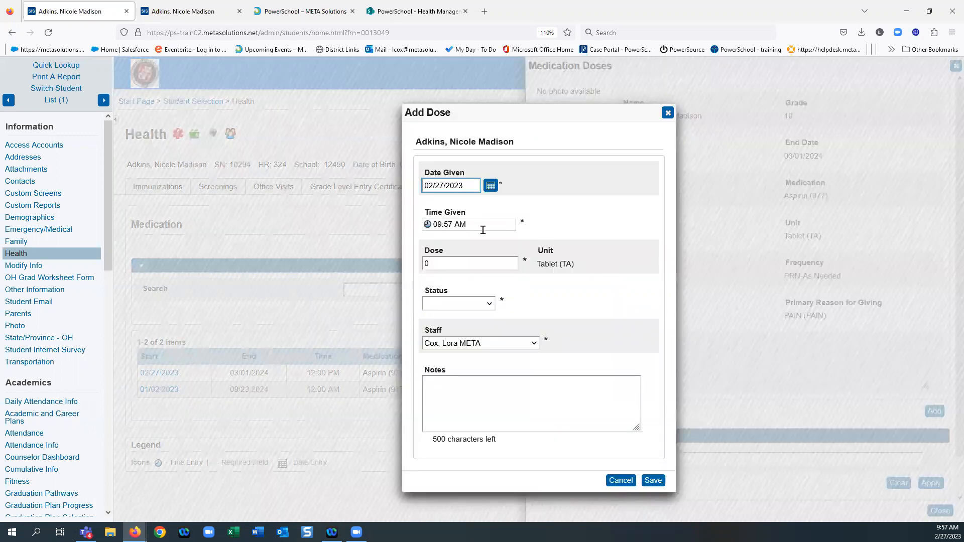
pyautogui.click(452, 258)
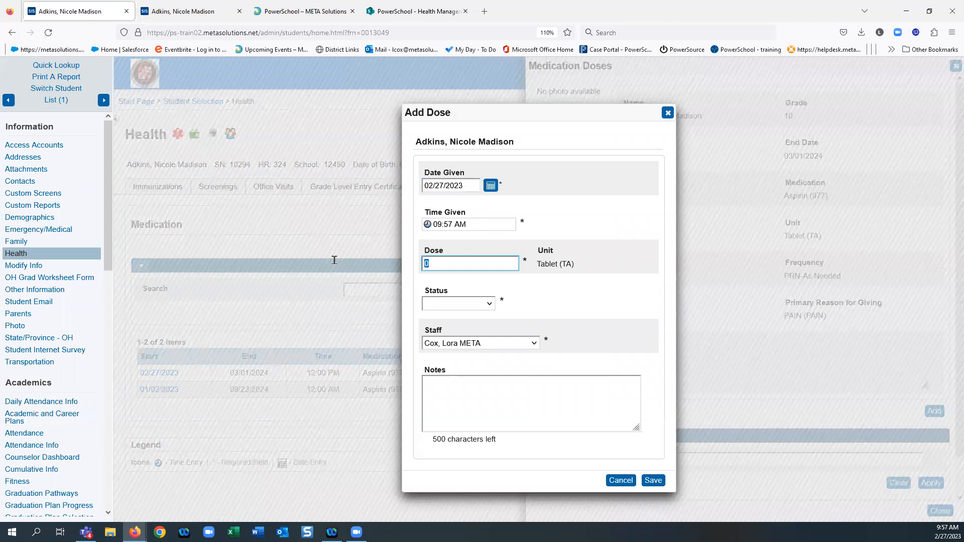
pyautogui.write('1')
pyautogui.click(490, 305)
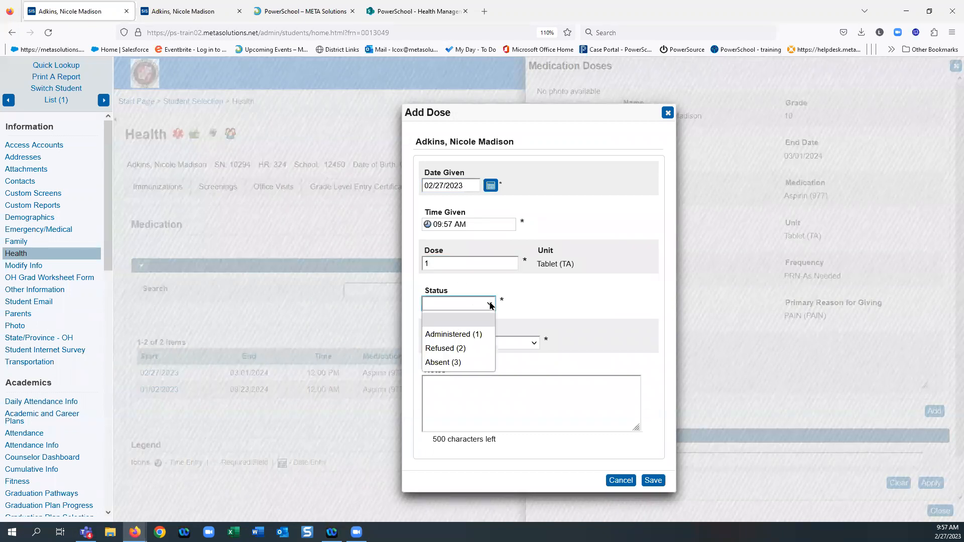
pyautogui.click(441, 335)
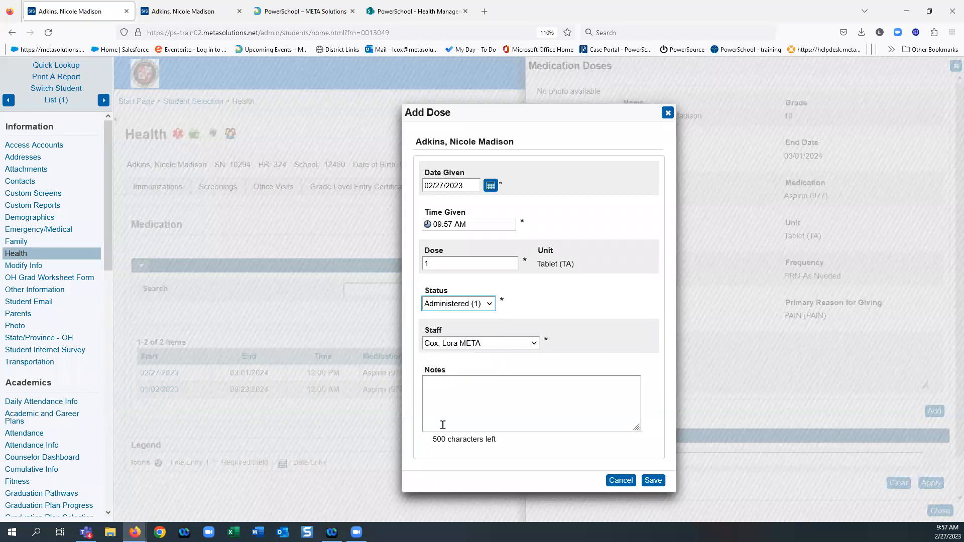
pyautogui.click(652, 482)
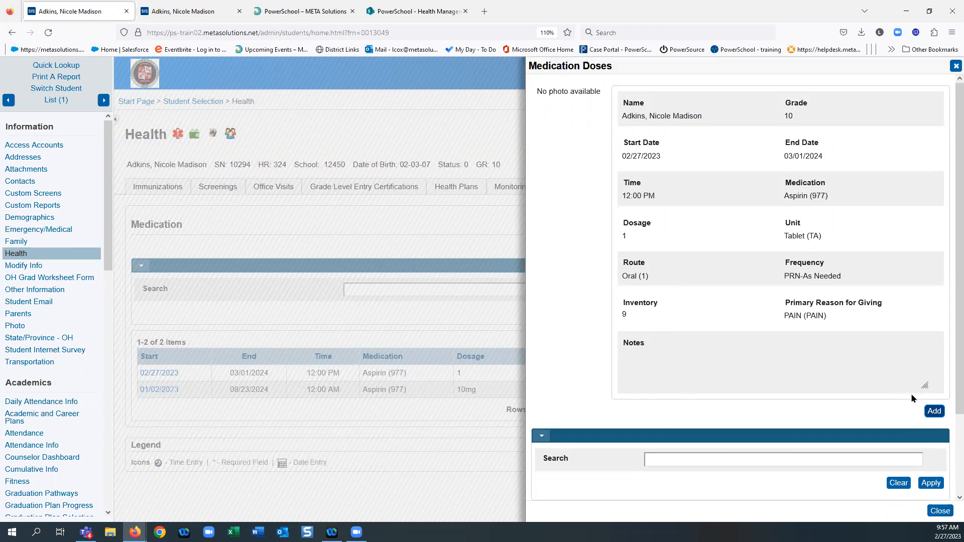
pyautogui.click(934, 411)
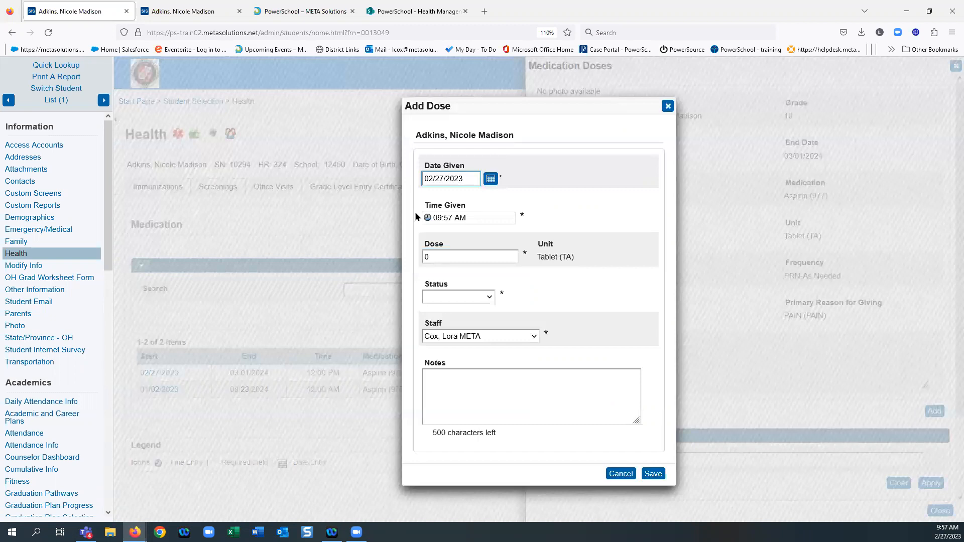
pyautogui.doubleClick(438, 256)
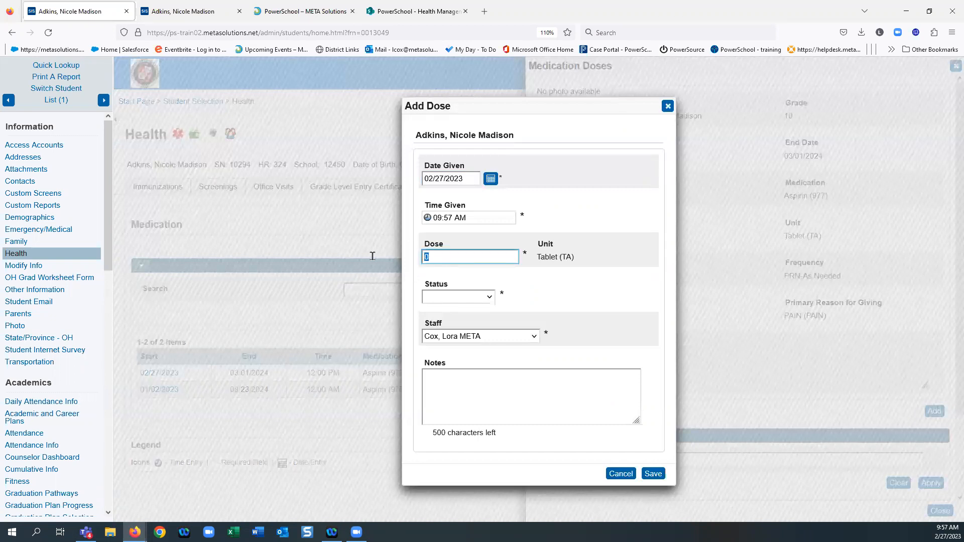
pyautogui.write('1')
pyautogui.click(447, 298)
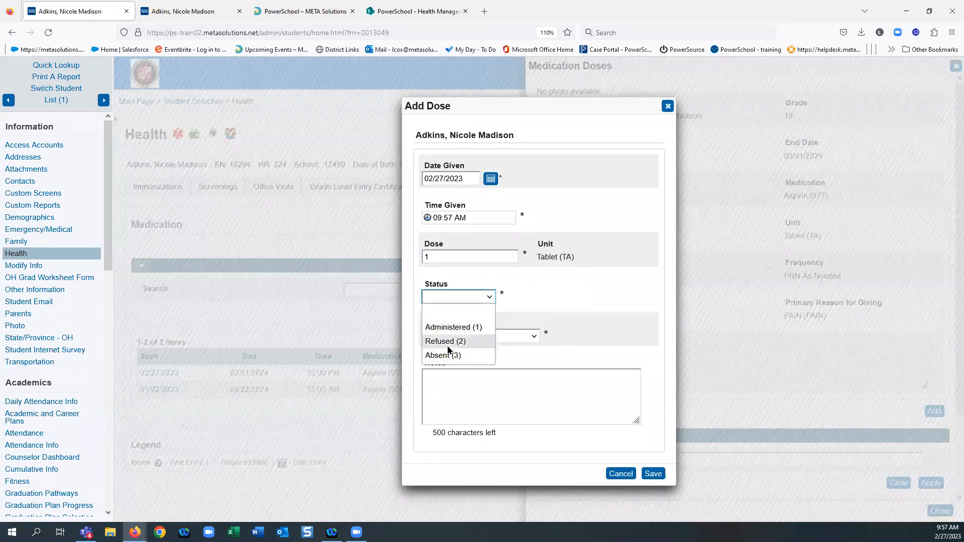
pyautogui.click(621, 474)
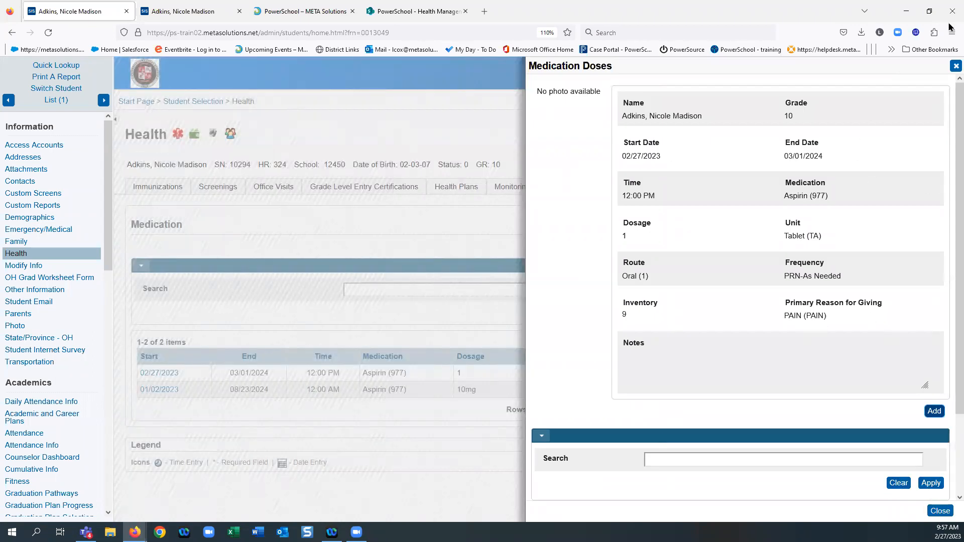
pyautogui.click(953, 66)
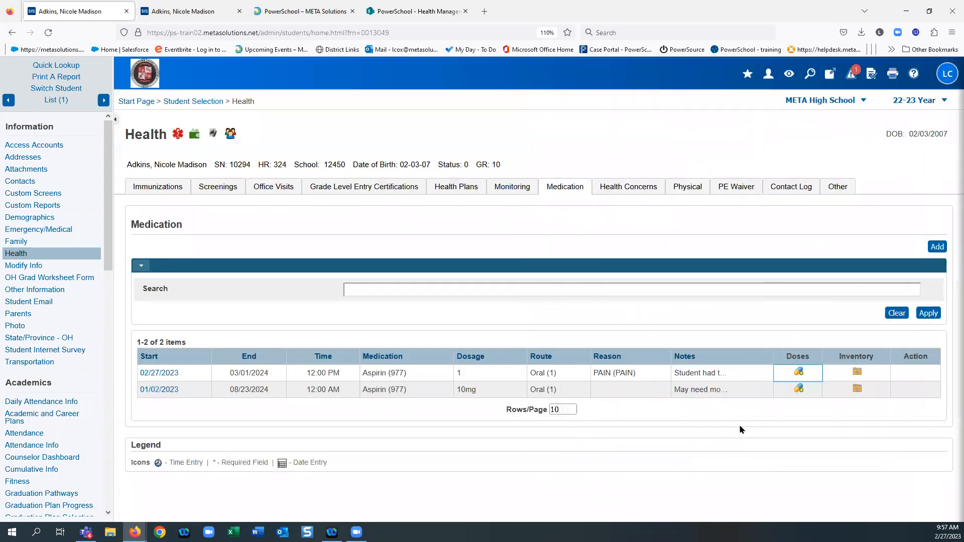
# Start an inventory entry for the 02/27/2023 Aspirin record with a dose of 9 and the inventory action Returned.
pyautogui.click(857, 373)
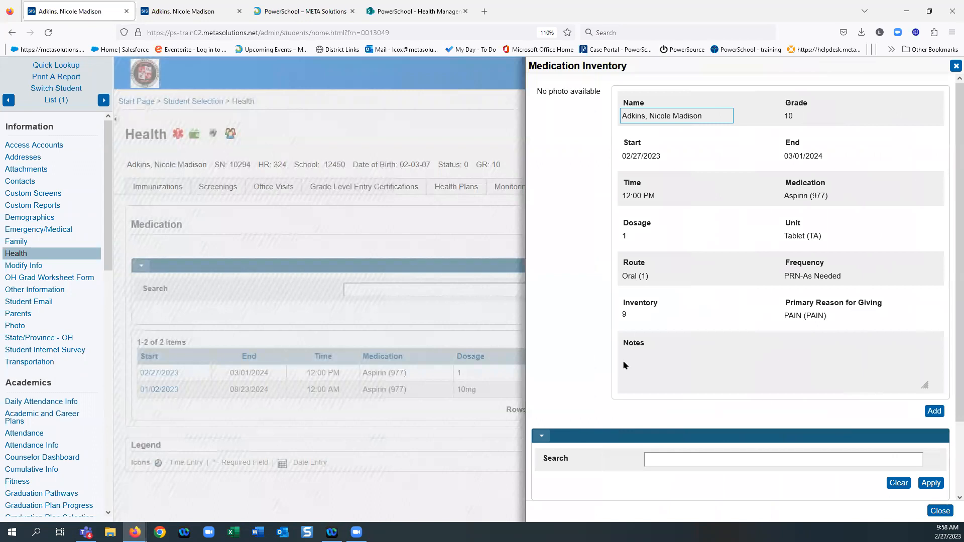
pyautogui.click(934, 410)
pyautogui.moveTo(435, 196); pyautogui.dragTo(287, 199)
pyautogui.write('2')
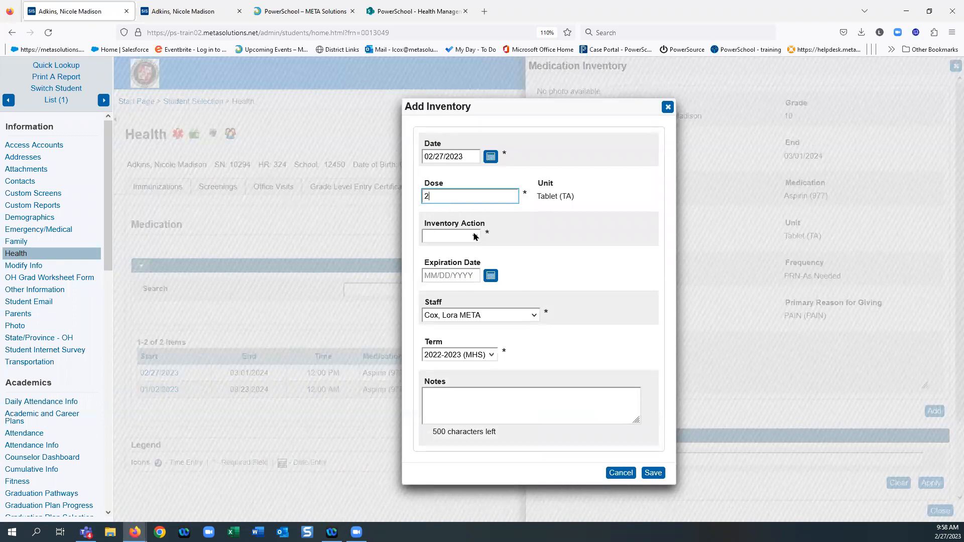
pyautogui.click(451, 236)
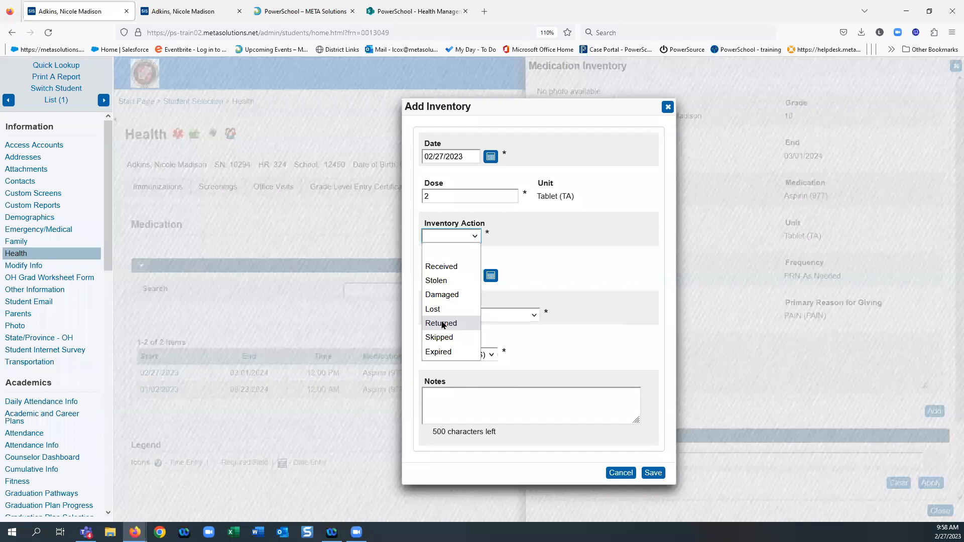
pyautogui.doubleClick(437, 195)
pyautogui.write('9')
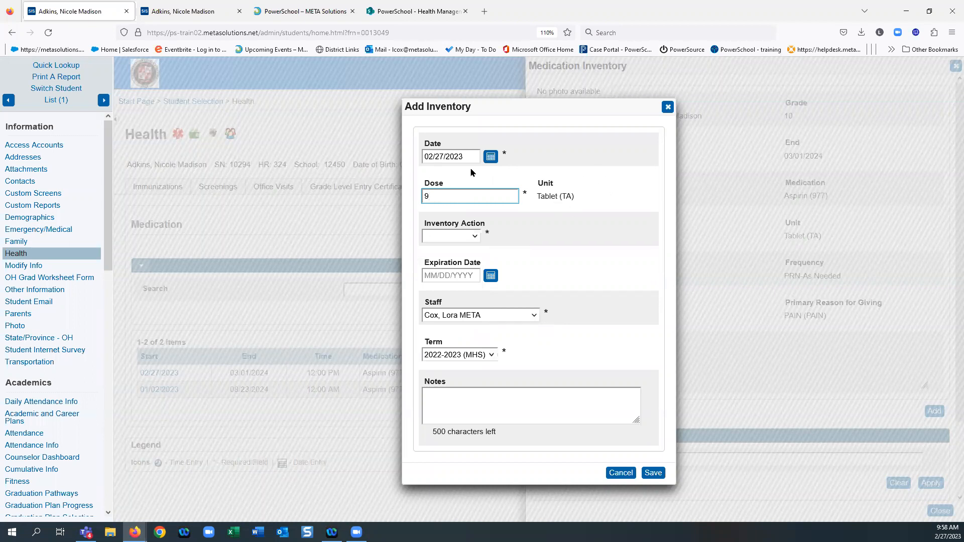
pyautogui.click(474, 235)
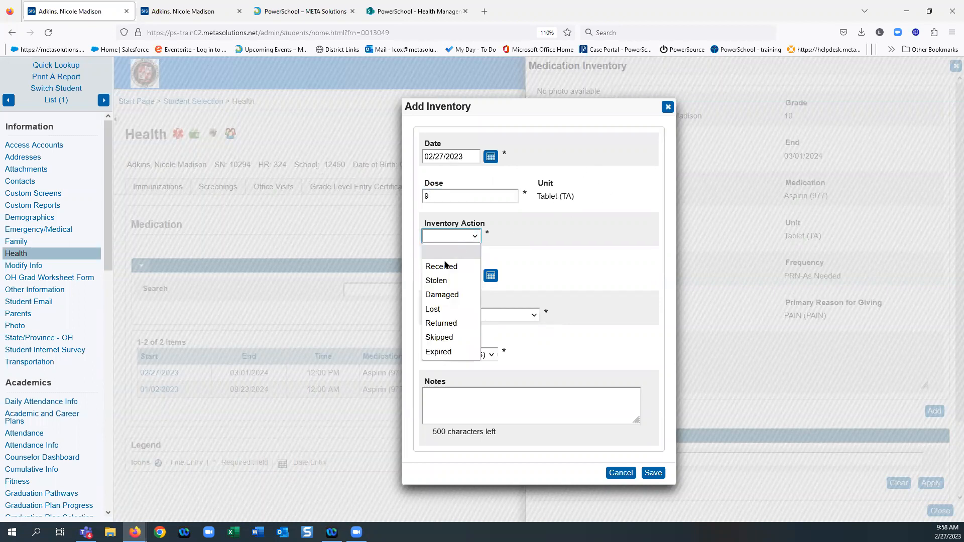
pyautogui.click(439, 324)
# Add the note "Returned mother" to the inventory entry, save it and close the medication inventory.
pyautogui.click(440, 403)
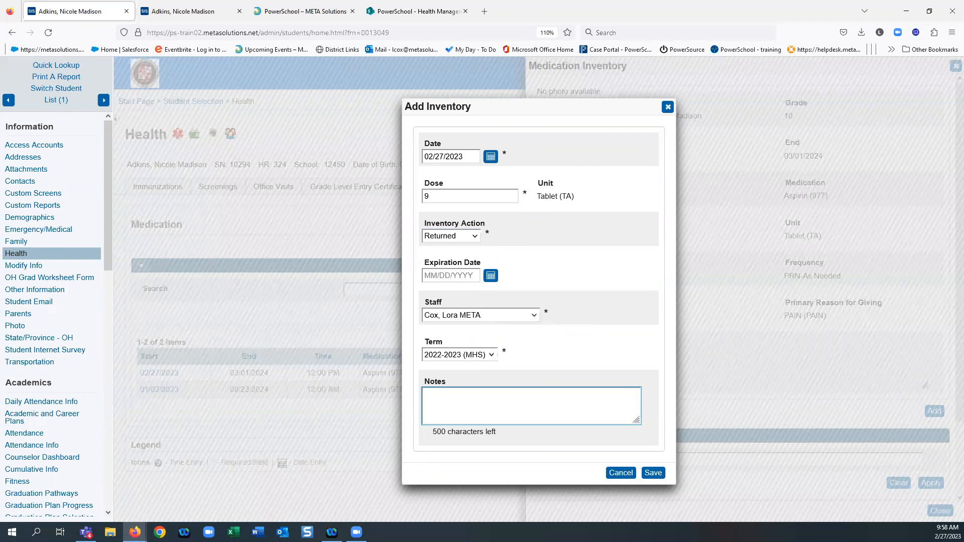
pyautogui.write('Returned mother')
pyautogui.click(654, 475)
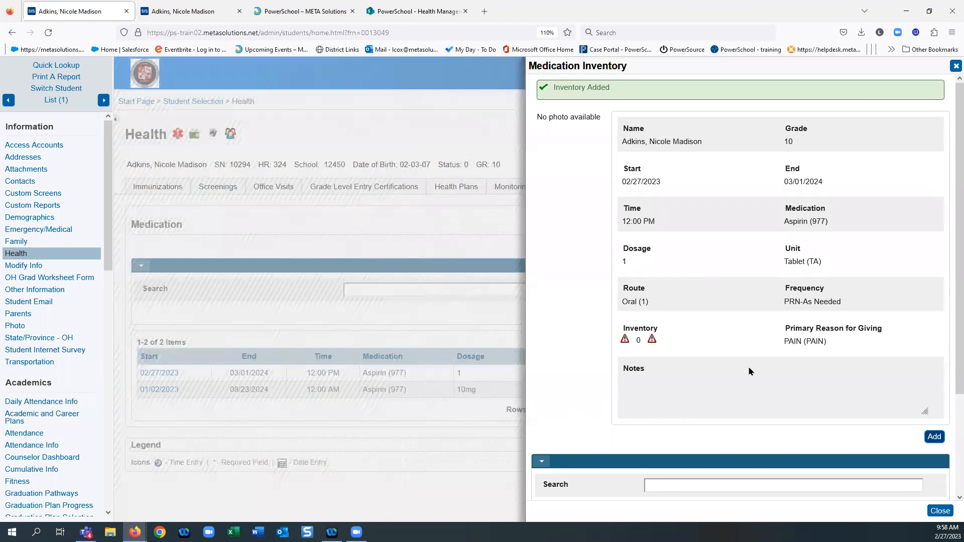
pyautogui.click(940, 511)
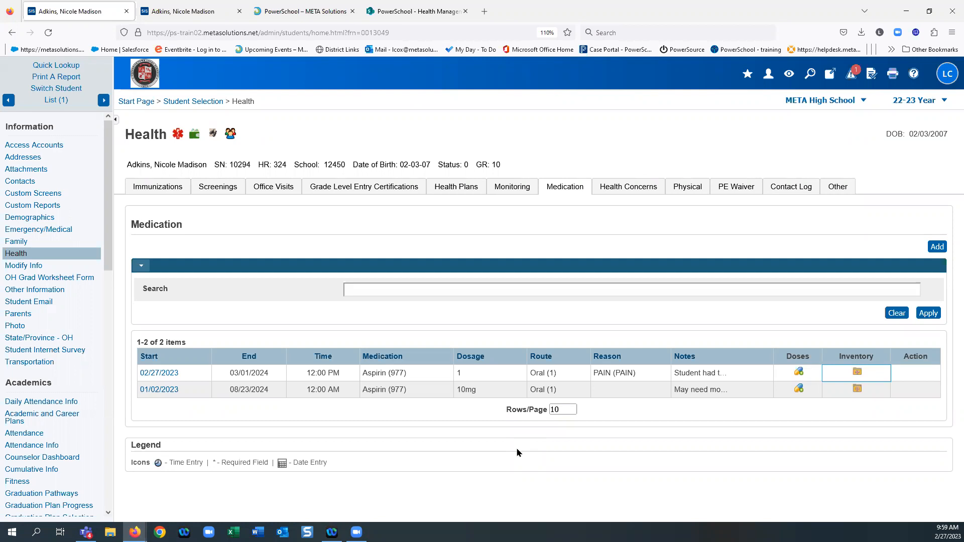
pyautogui.click(937, 247)
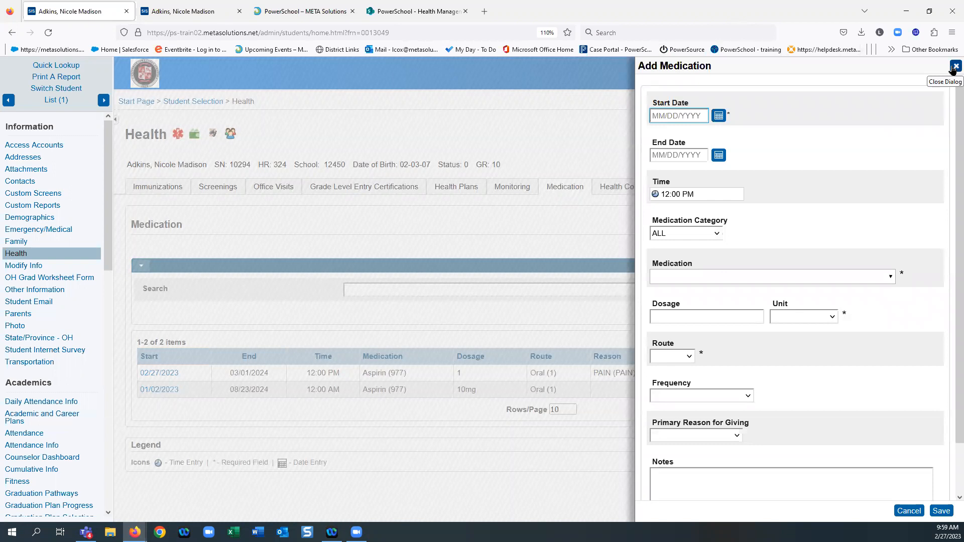
pyautogui.click(832, 316)
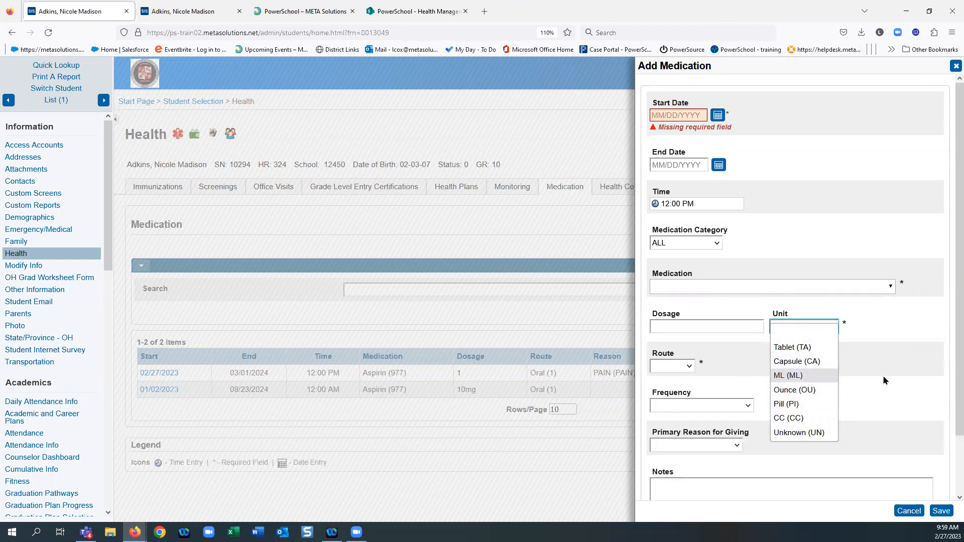
pyautogui.click(681, 325)
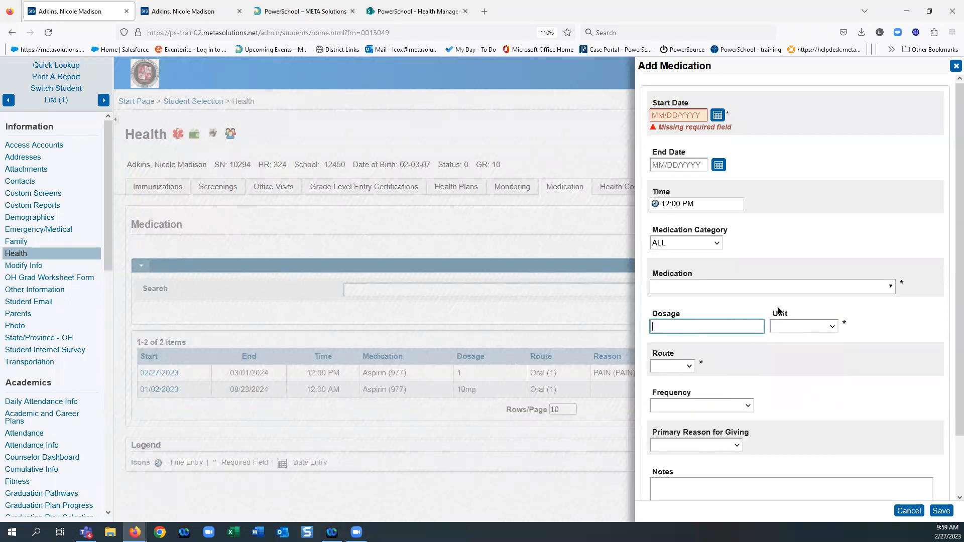
pyautogui.click(817, 328)
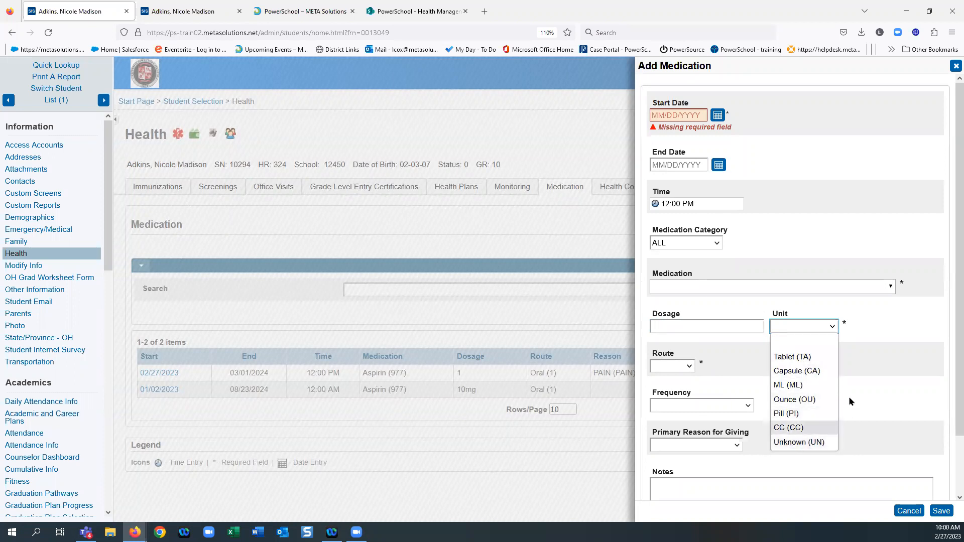
pyautogui.click(875, 333)
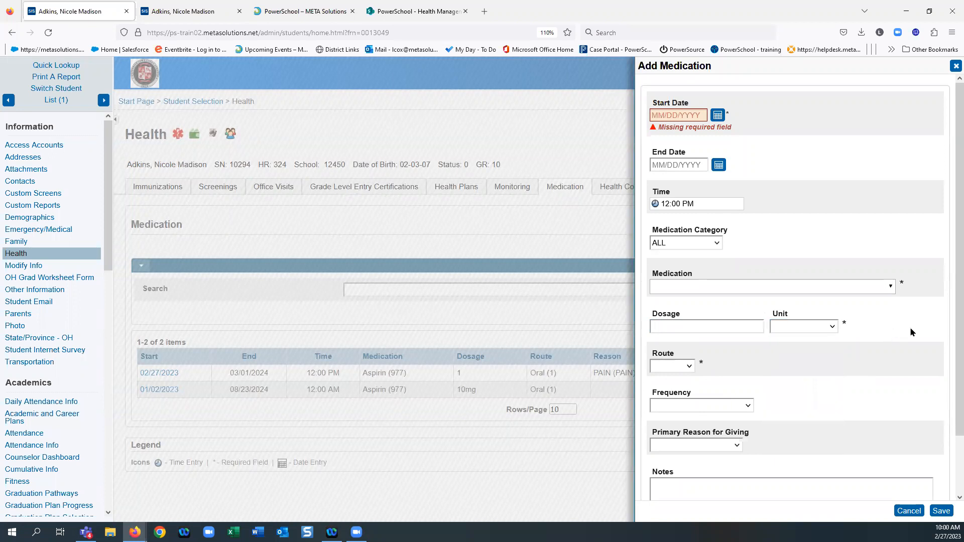
pyautogui.click(808, 326)
pyautogui.click(790, 385)
pyautogui.click(716, 327)
pyautogui.write('250')
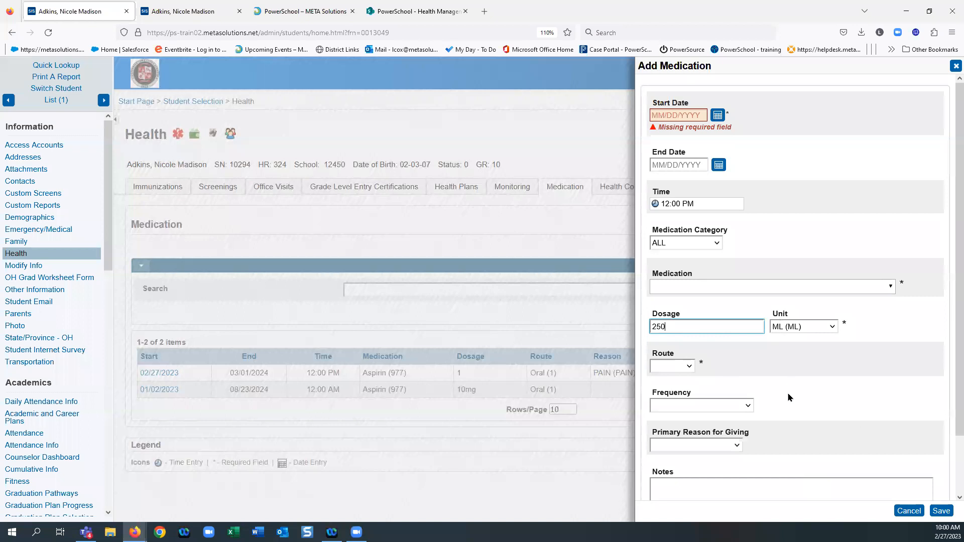
pyautogui.click(909, 511)
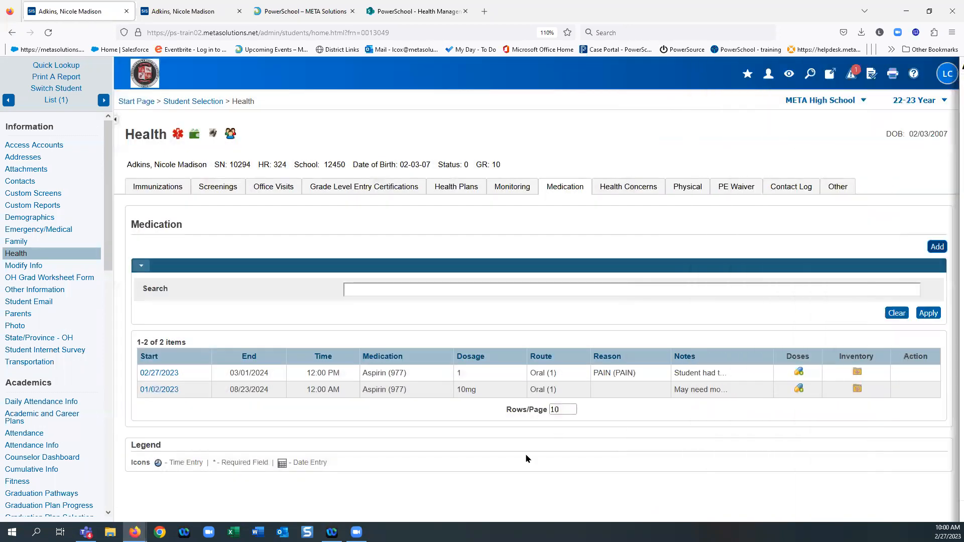
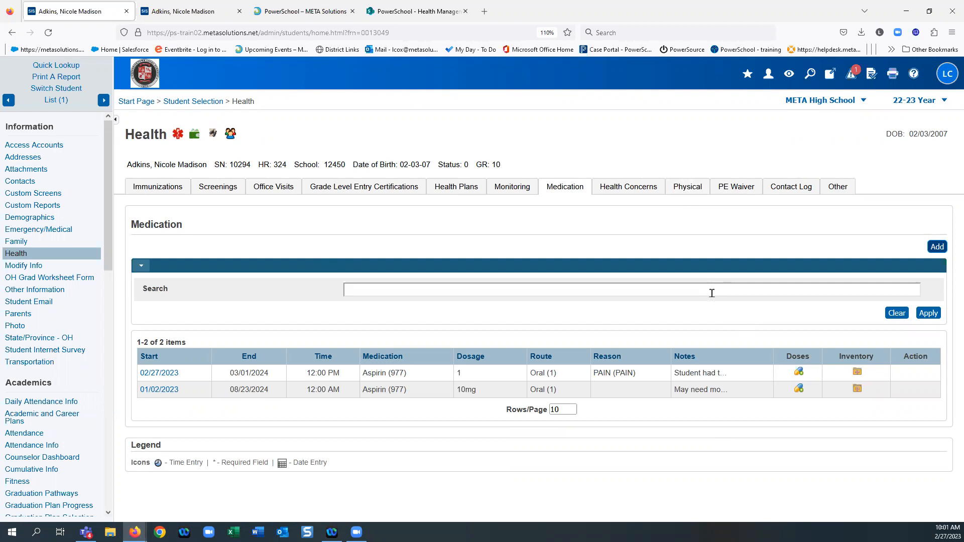
# Start a new health concern for the student: PAIN (PAIN), shown in alert, with the start date 02/27/2023.
pyautogui.click(622, 192)
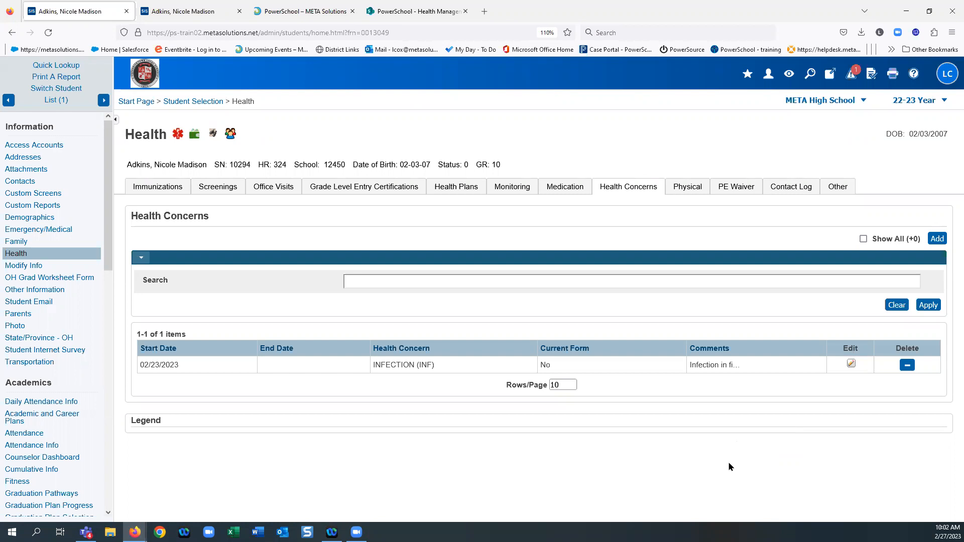
pyautogui.click(936, 239)
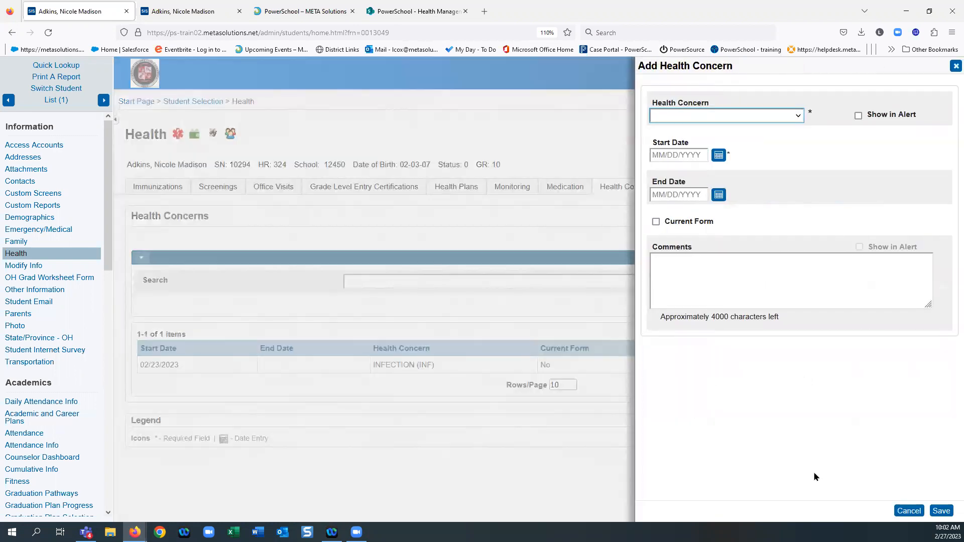
pyautogui.click(798, 116)
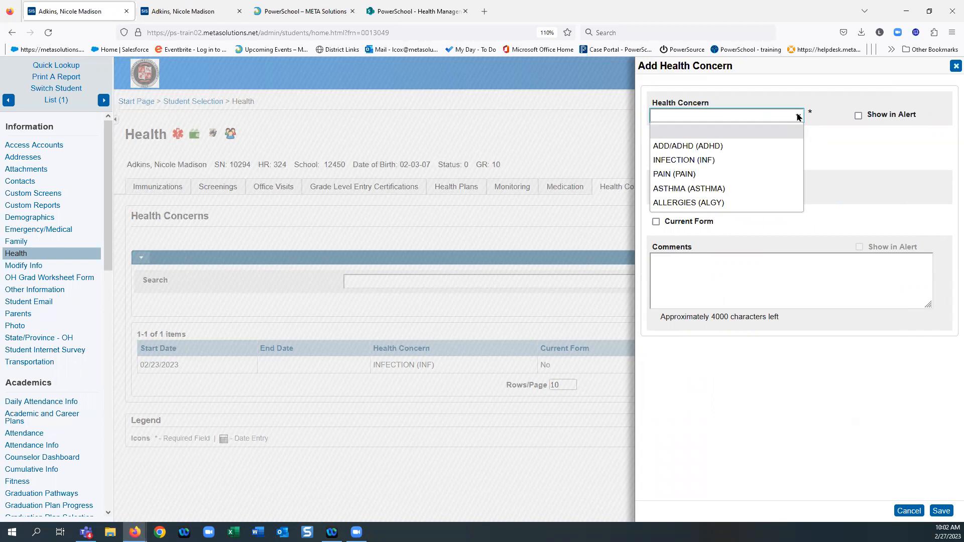
pyautogui.click(652, 177)
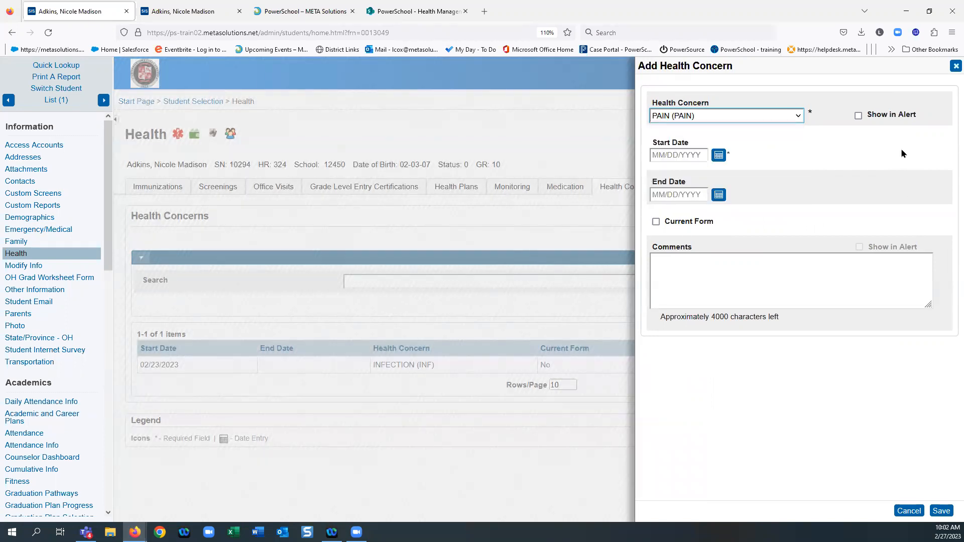
pyautogui.click(858, 116)
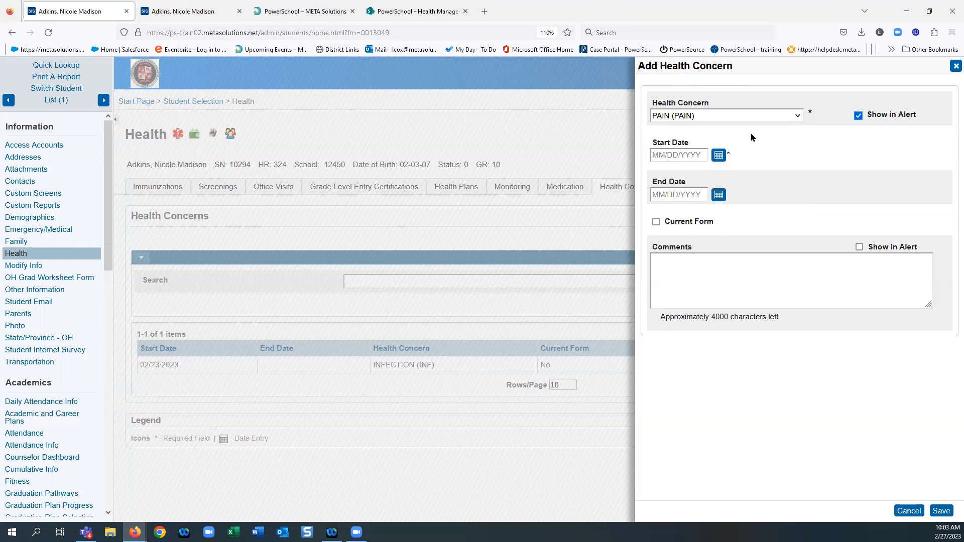
pyautogui.click(718, 155)
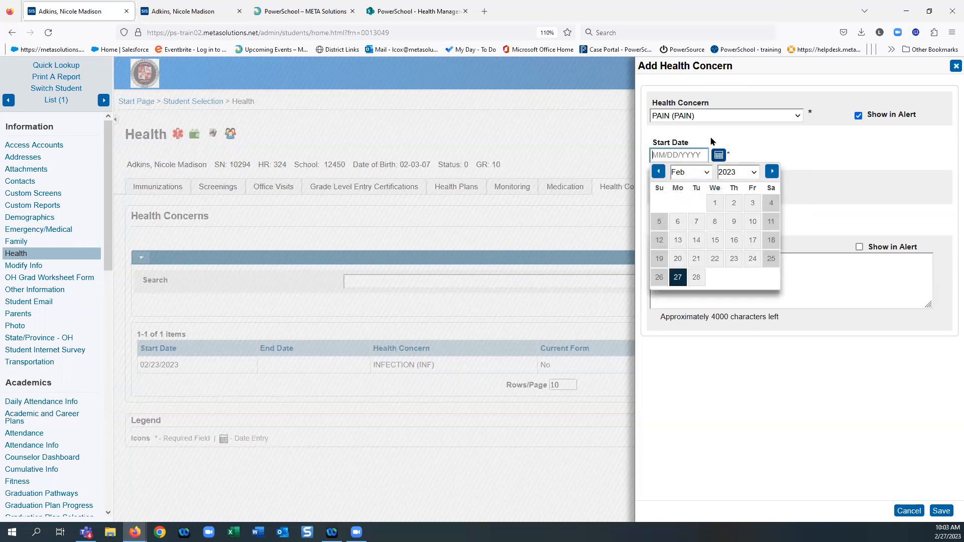
pyautogui.click(677, 276)
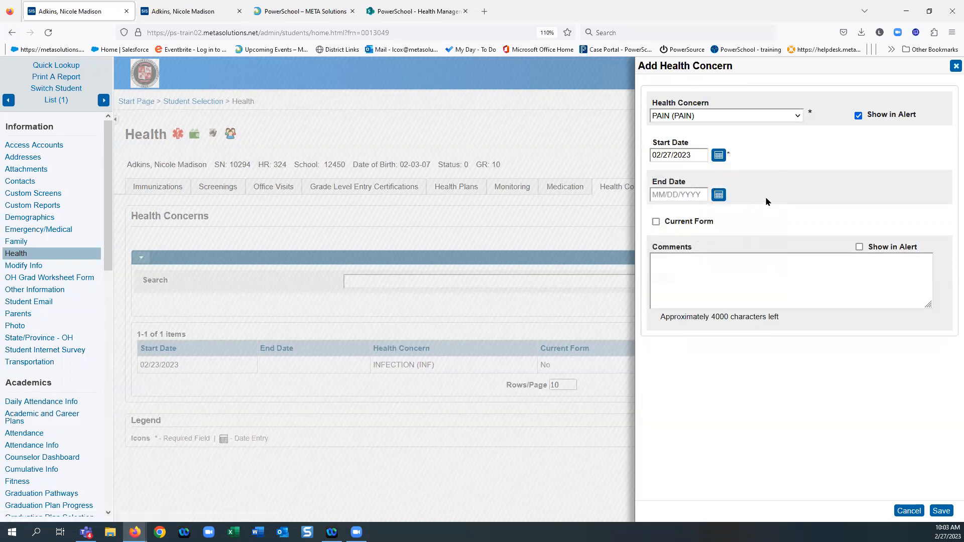
# Mark the concern as having a current form, add the comment "Student has frequent headaches" shown in alert, and save.
pyautogui.click(656, 221)
pyautogui.click(694, 269)
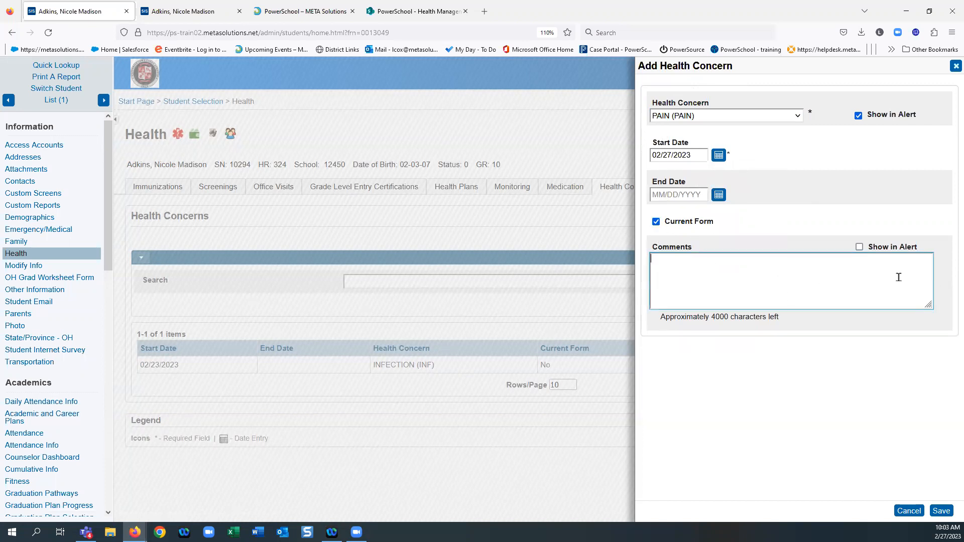
pyautogui.write('Student has frequent headaches')
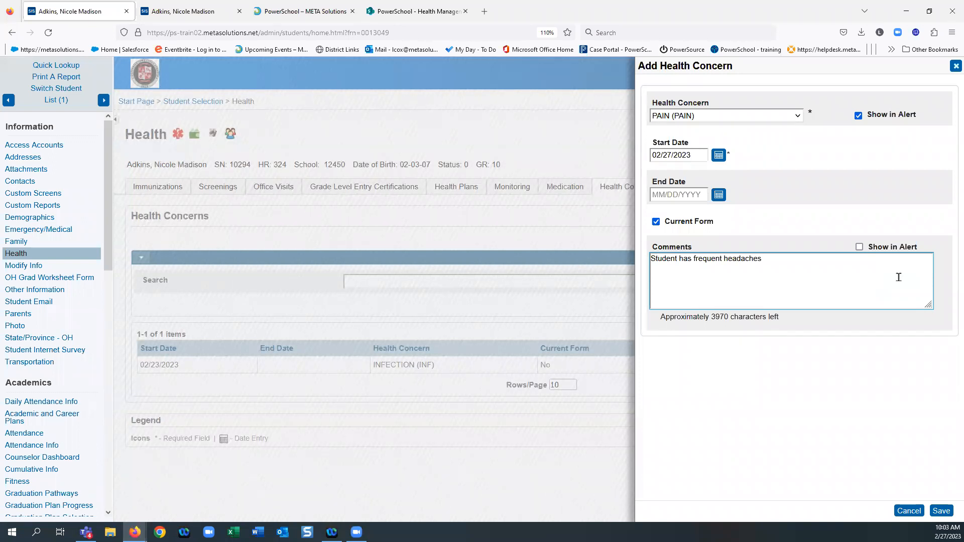
pyautogui.click(858, 246)
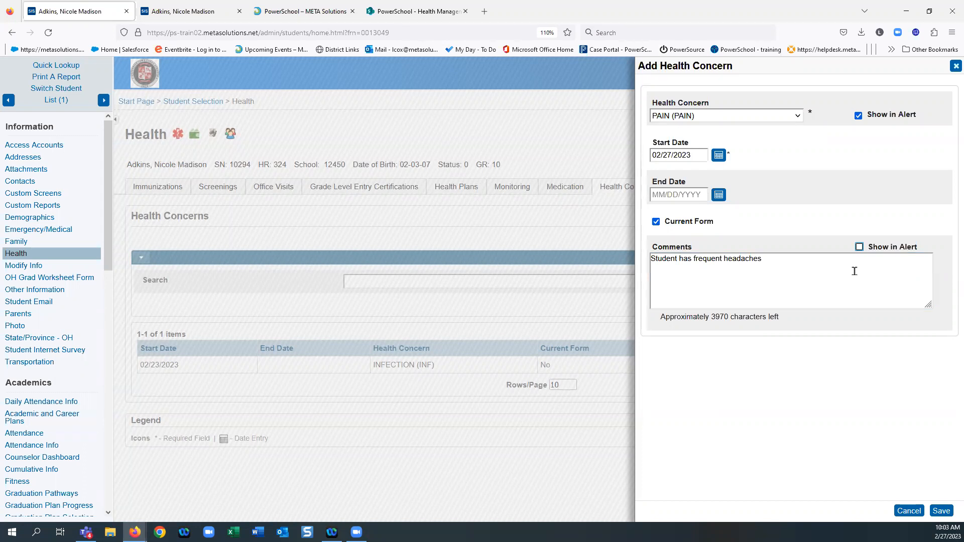
pyautogui.click(946, 511)
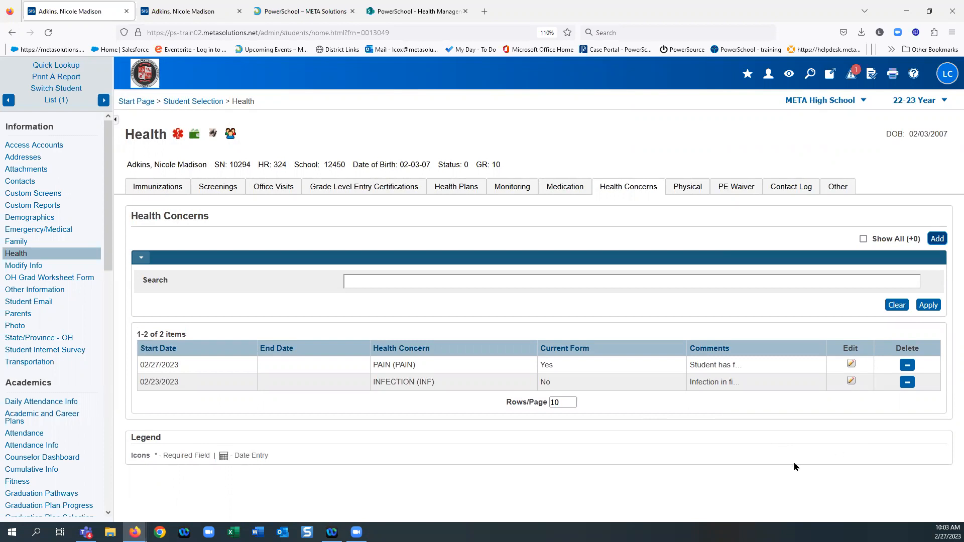
# Edit the PAIN health concern so it no longer shows in alert, and save the change.
pyautogui.click(851, 364)
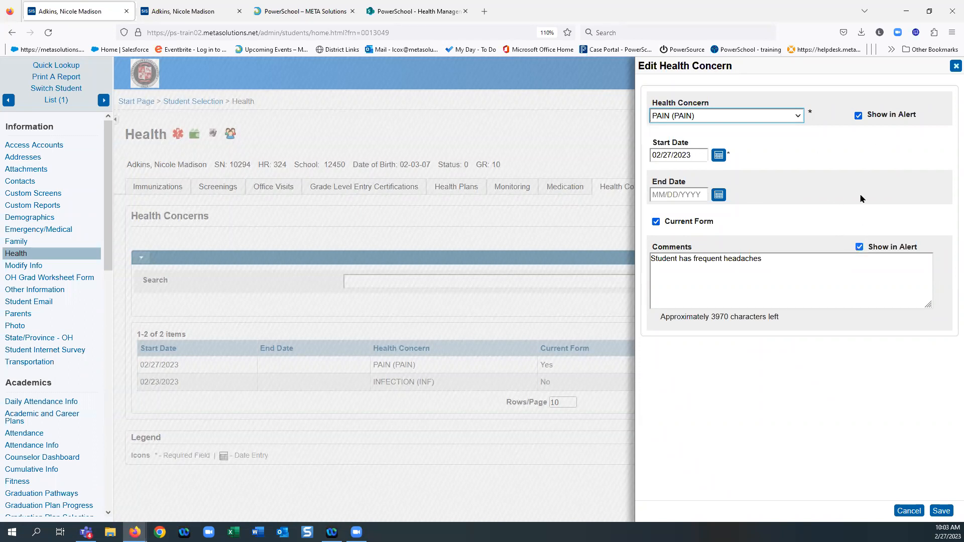
pyautogui.click(858, 116)
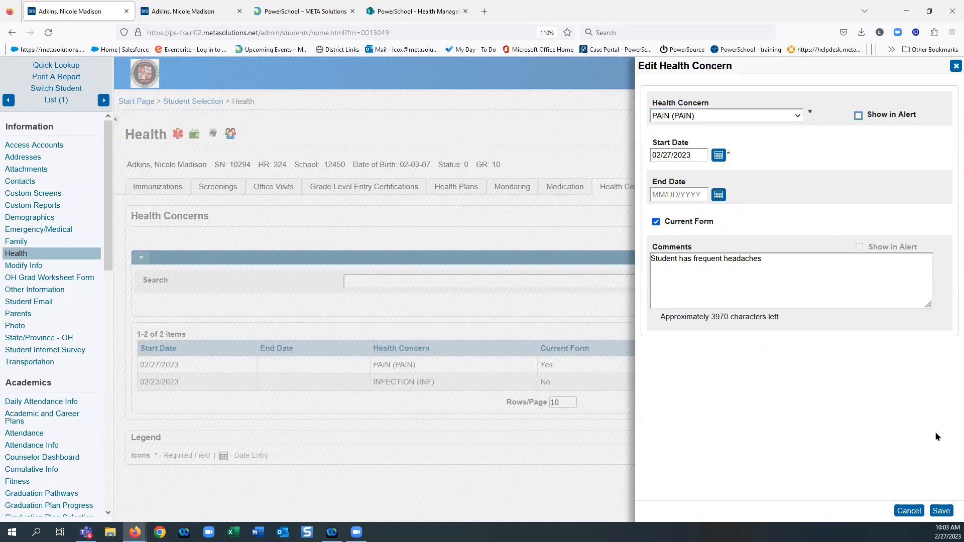
pyautogui.click(939, 511)
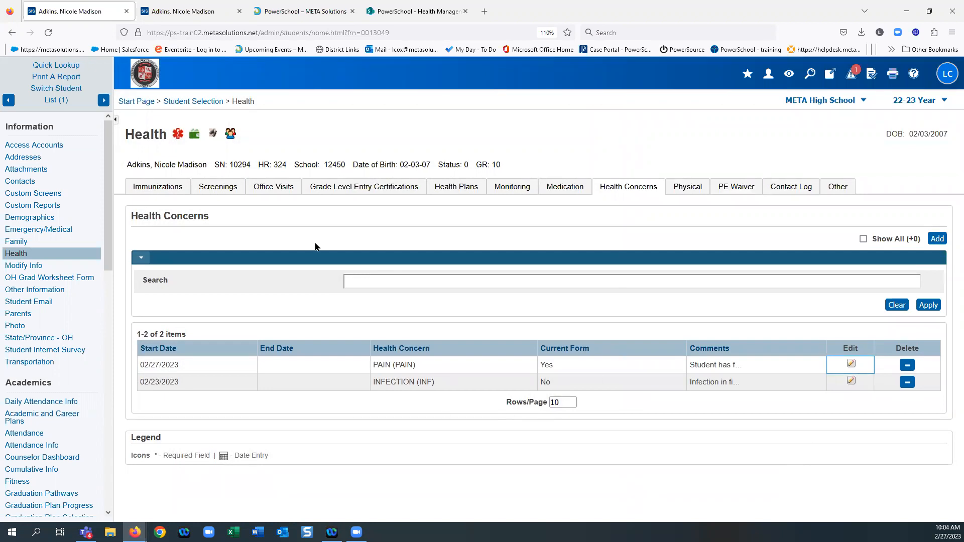
# Review the student's medical alert down to its health concerns, and open the concerns list from the alert.
pyautogui.click(179, 138)
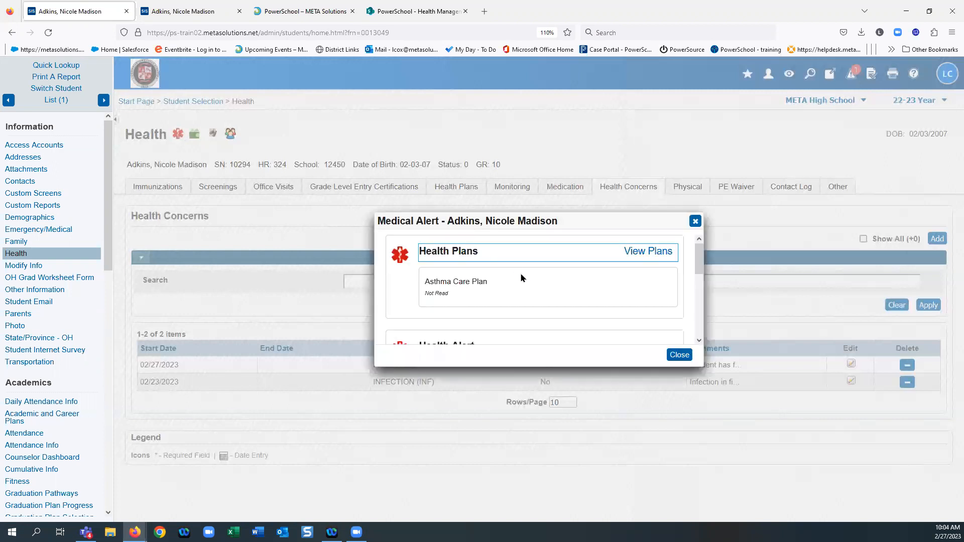
pyautogui.scroll(-5, 544, 296)
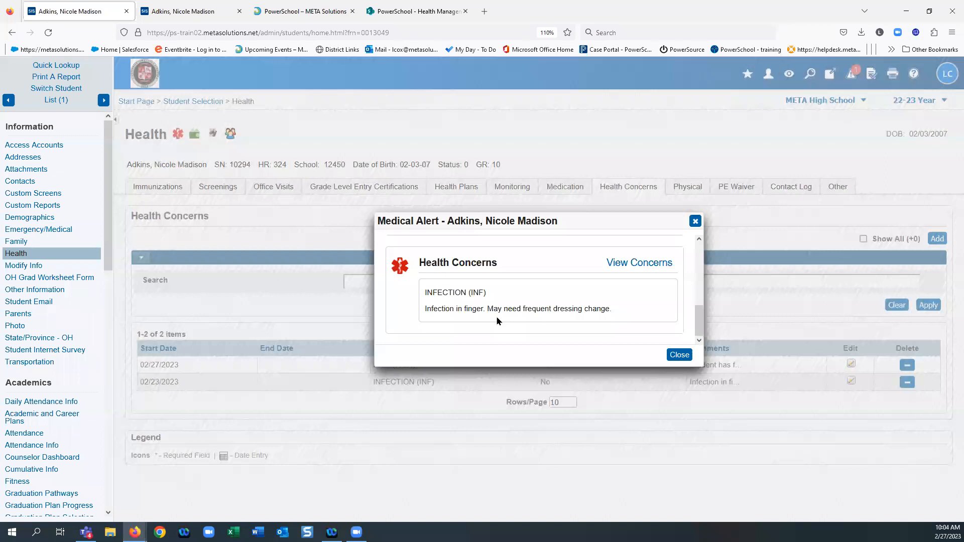
pyautogui.click(623, 267)
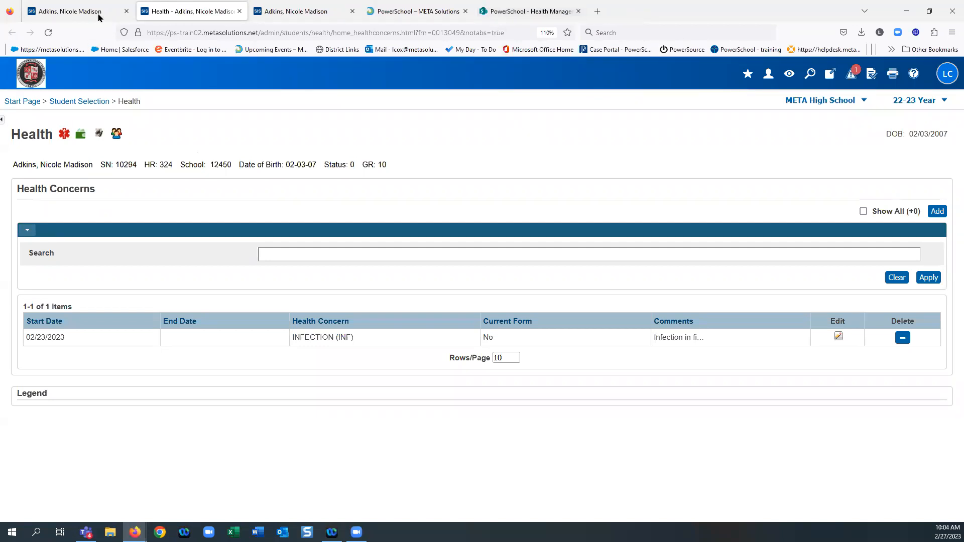
# Return to the student's full health record, show the health concerns there, and close the two extra student pages.
pyautogui.click(279, 12)
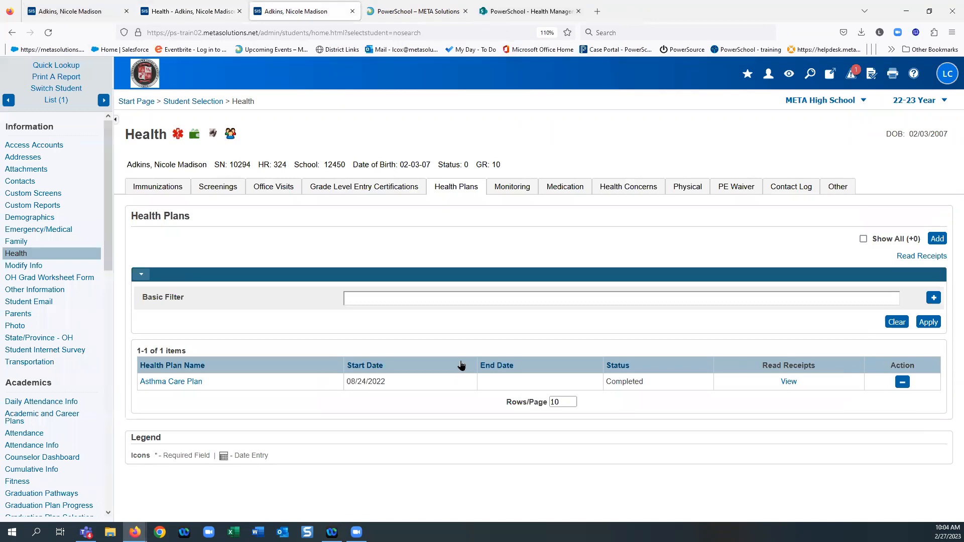
pyautogui.click(622, 188)
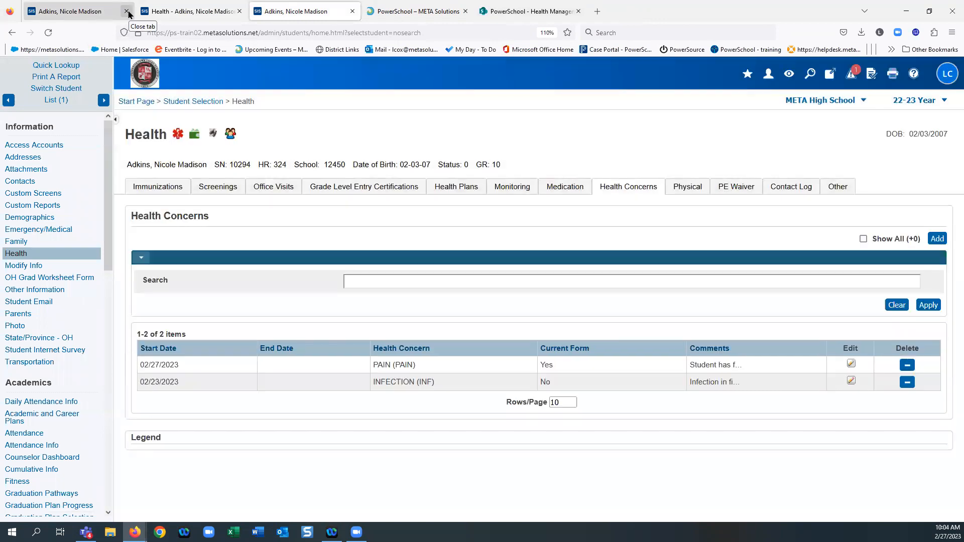
pyautogui.click(127, 11)
pyautogui.click(127, 11)
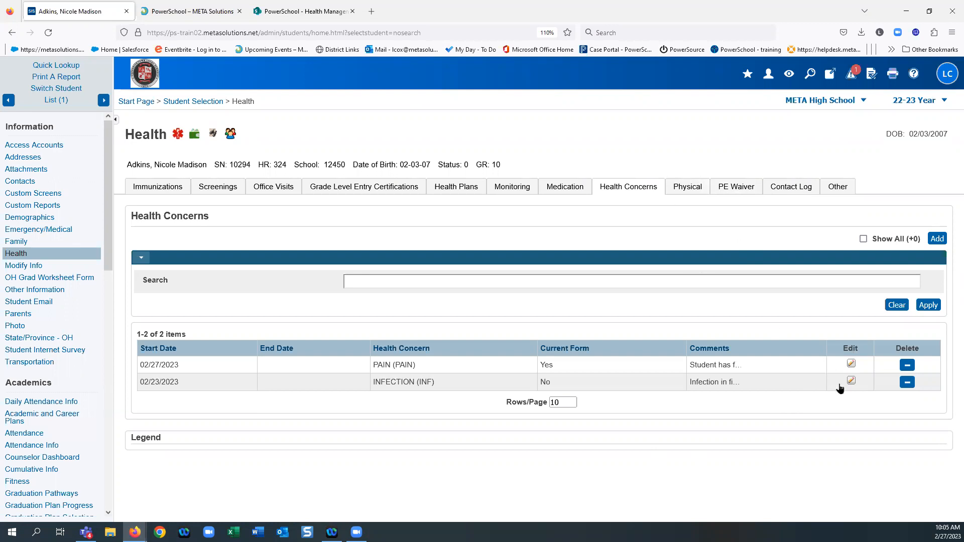
# Give the PAIN health concern the end date 02/27/2023, save it, and show all concerns including ended ones.
pyautogui.click(851, 363)
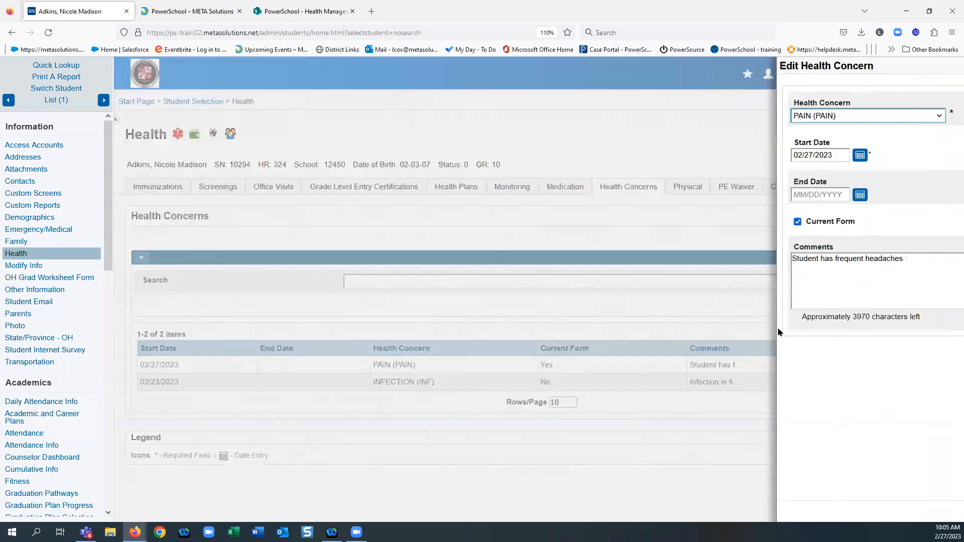
pyautogui.click(718, 194)
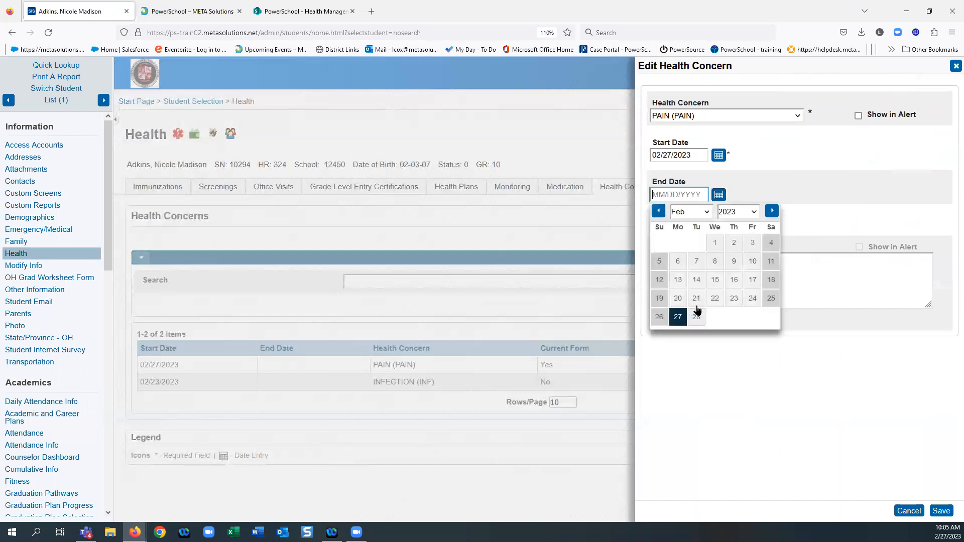
pyautogui.click(677, 317)
pyautogui.click(948, 513)
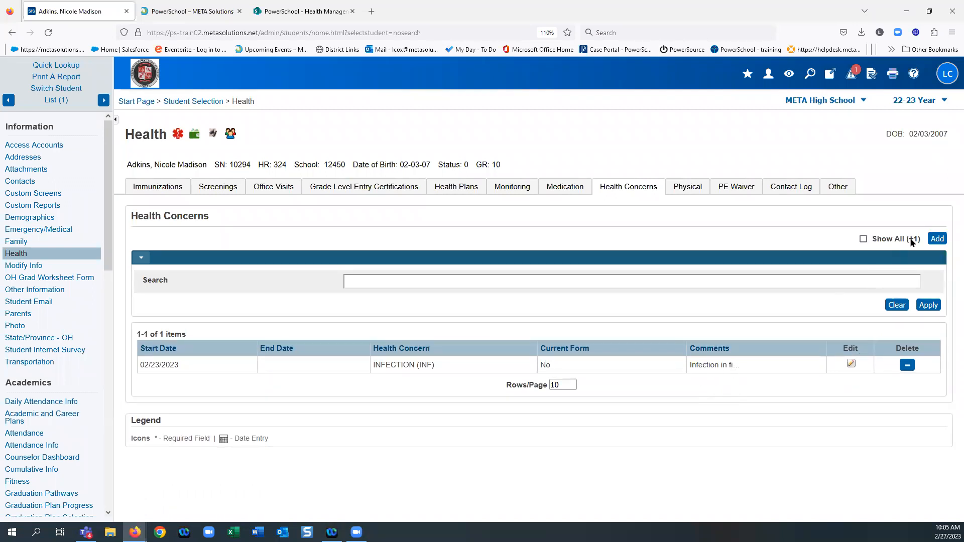
pyautogui.click(863, 239)
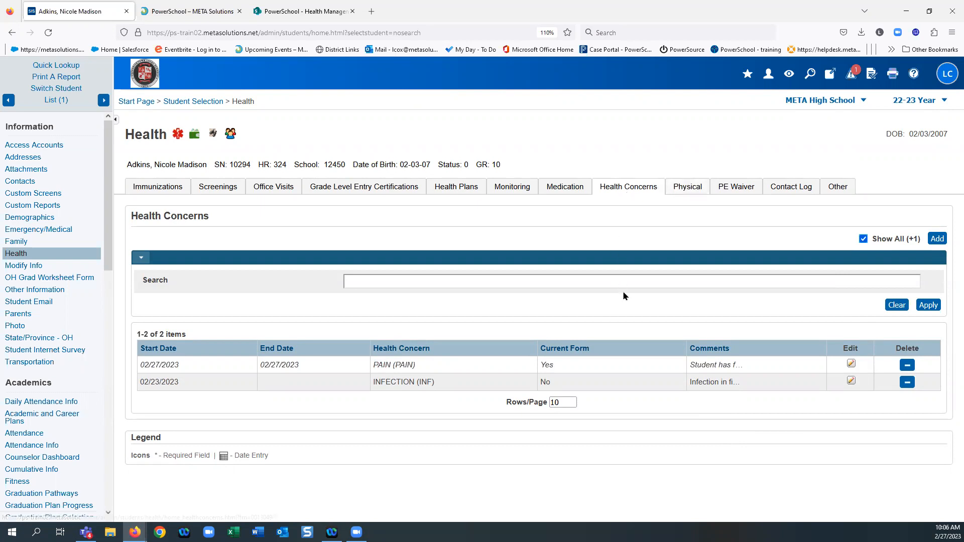
# Start a new physical record with physical date 02/27/2023 and concussion form signed 02/27/2023, and mark conduct as signed.
pyautogui.click(475, 189)
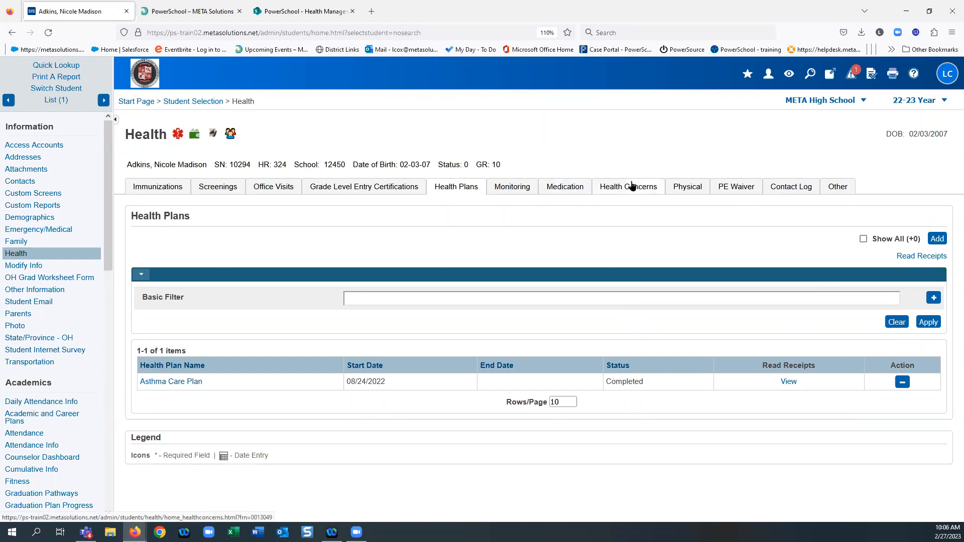
pyautogui.click(693, 188)
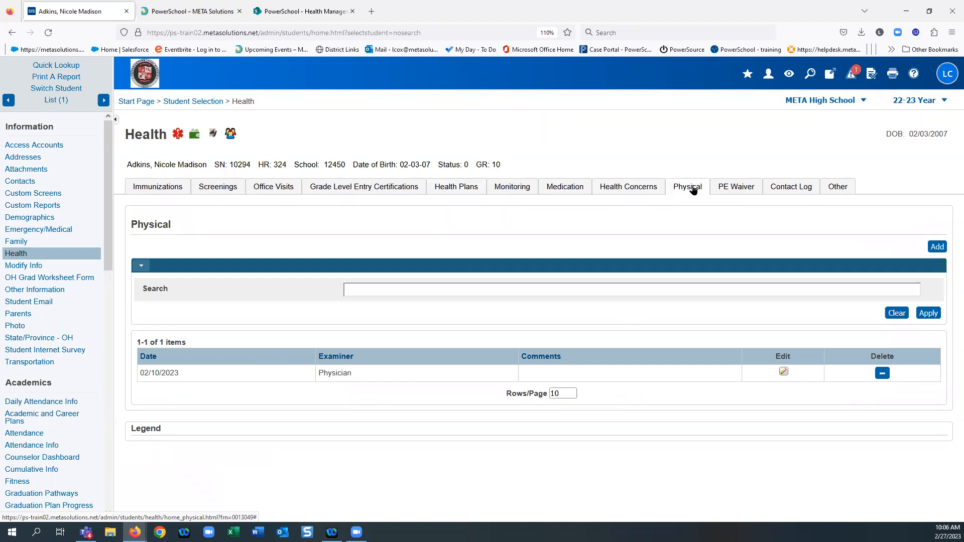
pyautogui.click(937, 247)
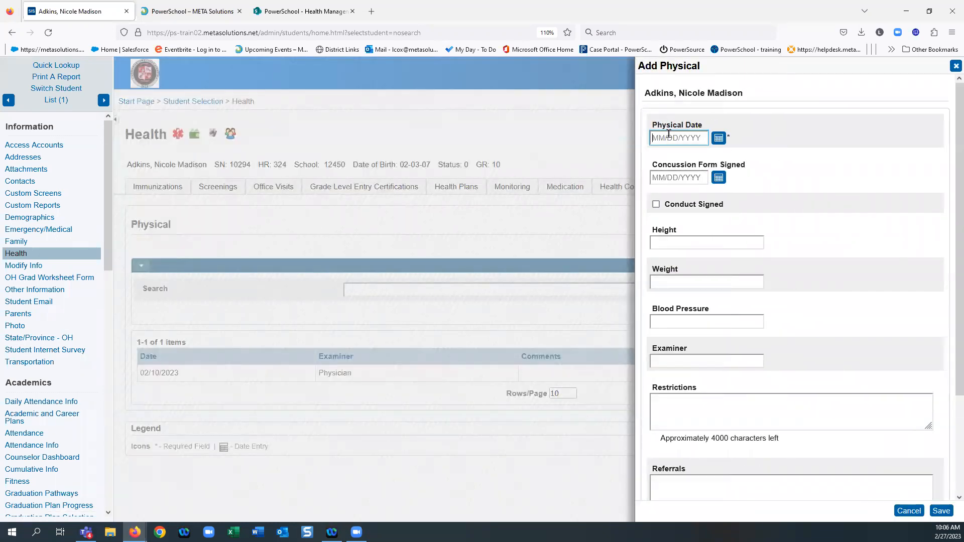
pyautogui.click(717, 139)
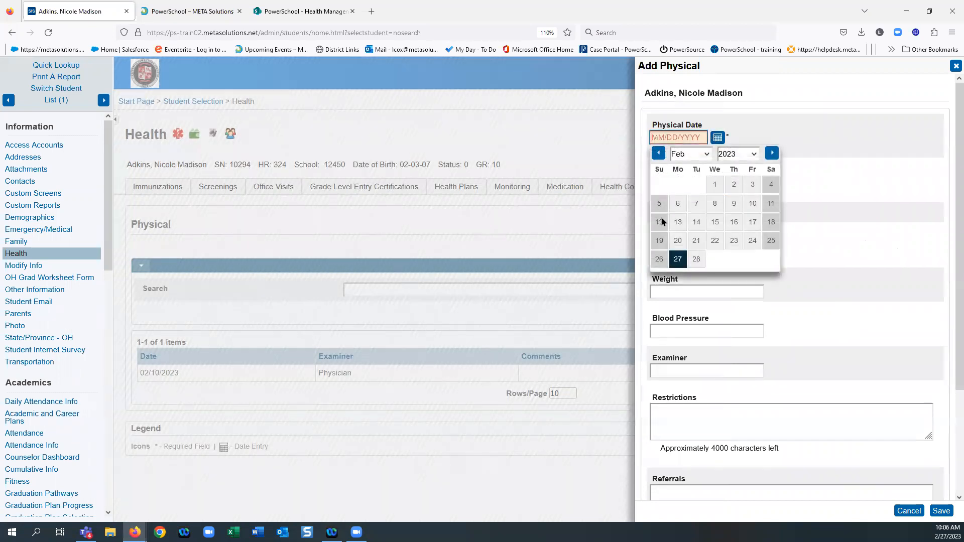
pyautogui.click(678, 259)
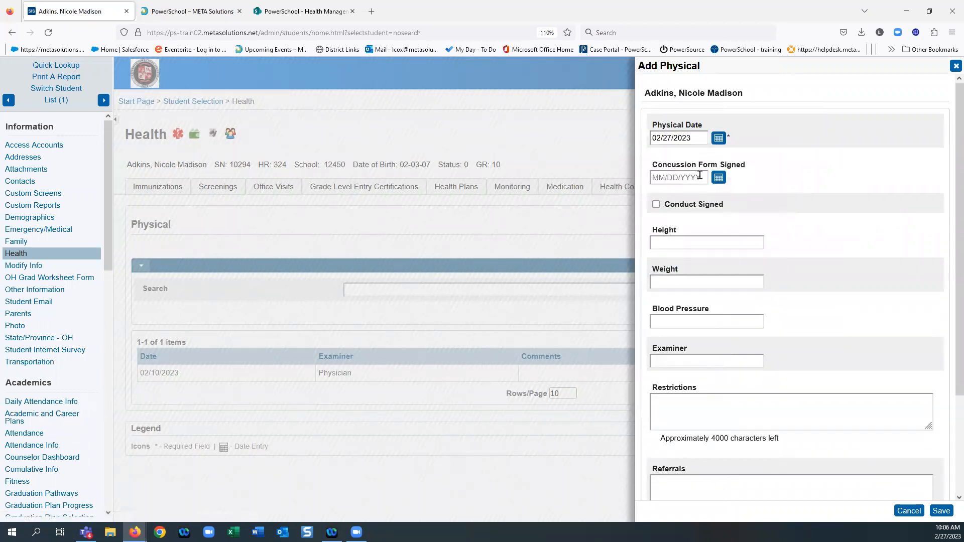
pyautogui.click(718, 177)
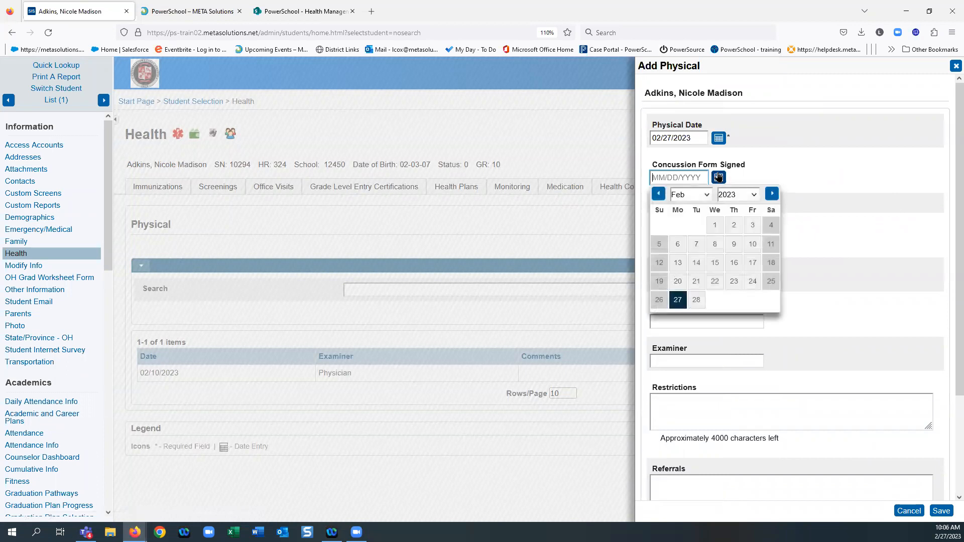
pyautogui.click(677, 300)
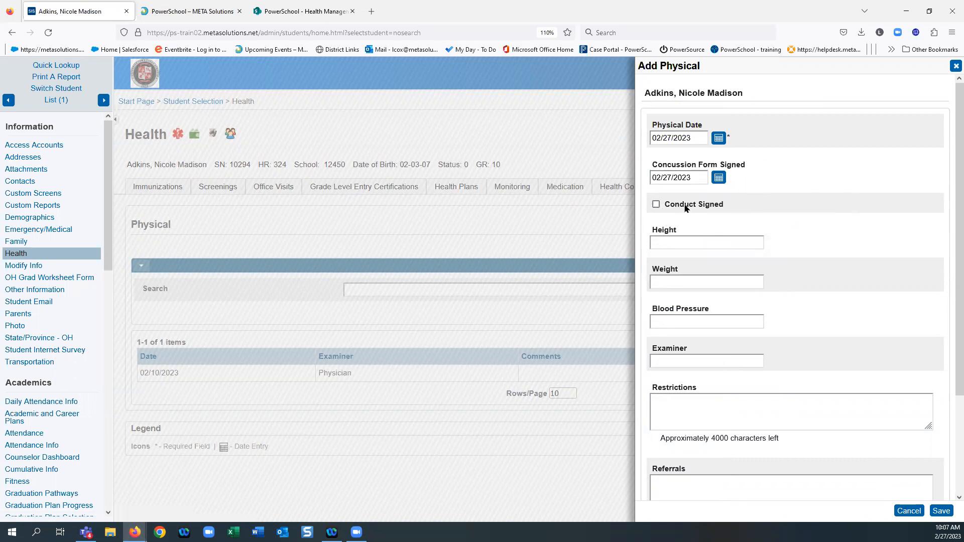
pyautogui.click(655, 205)
# Enter the examiner's name, leave the restrictions, referrals and comments empty, and save the physical record.
pyautogui.scroll(-1, 852, 251)
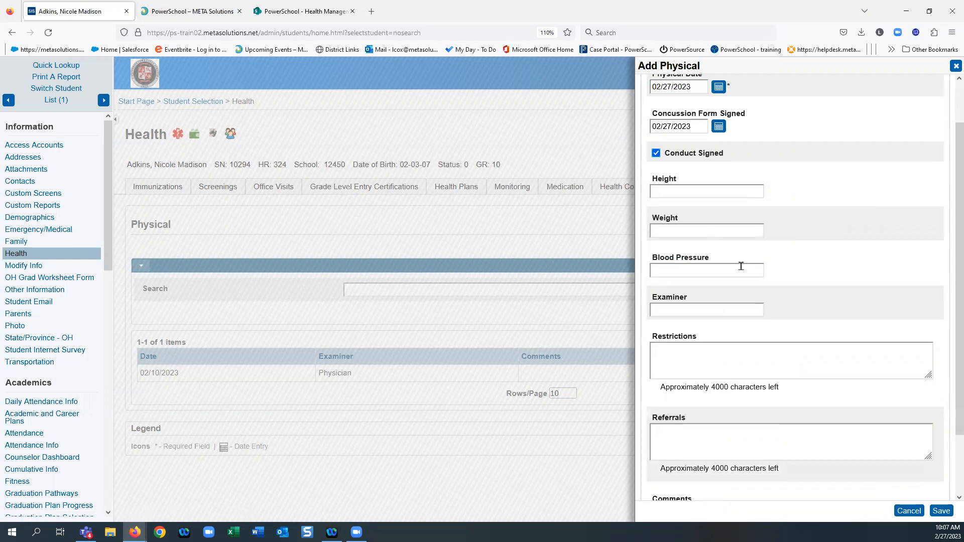
pyautogui.scroll(-1, 750, 267)
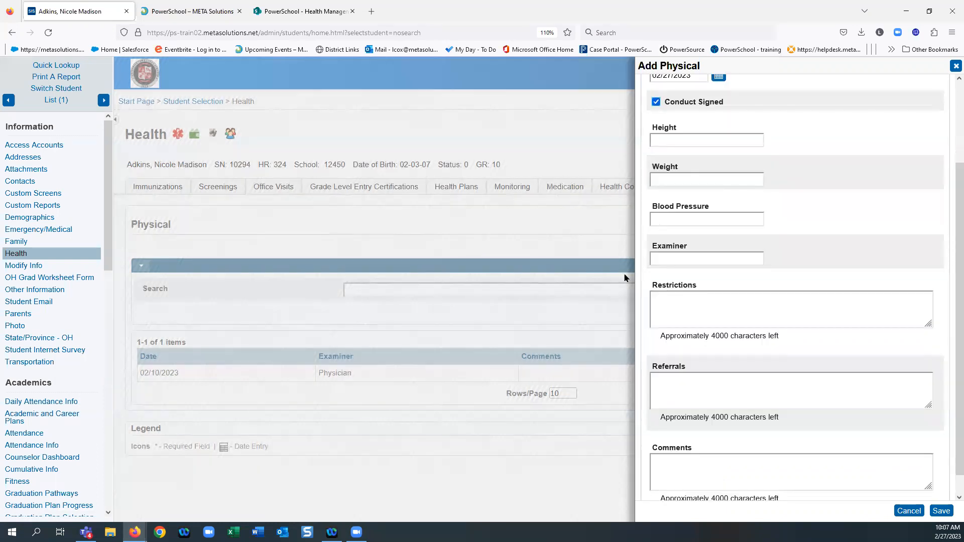
pyautogui.click(678, 258)
pyautogui.write('Dr Smn')
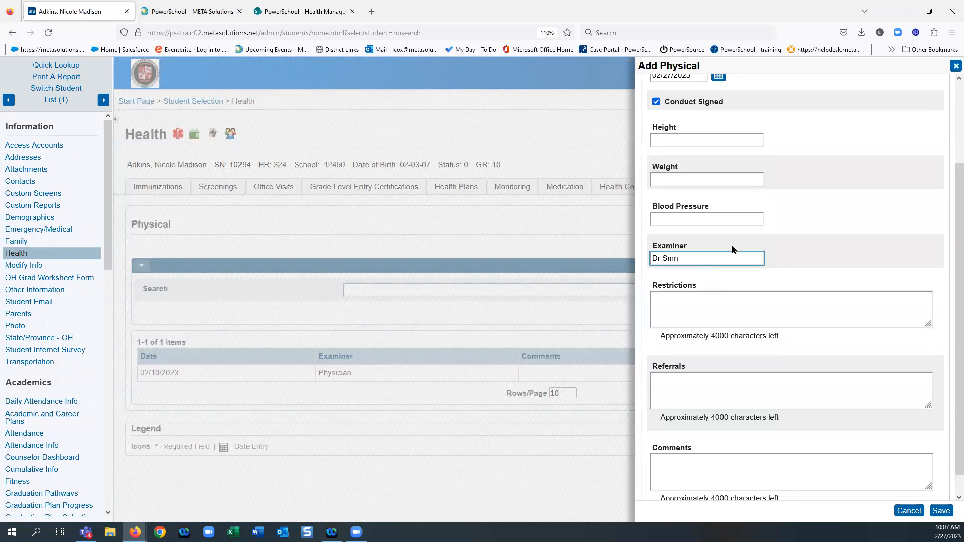
pyautogui.press('BackSpace')
pyautogui.write('ith')
pyautogui.click(738, 300)
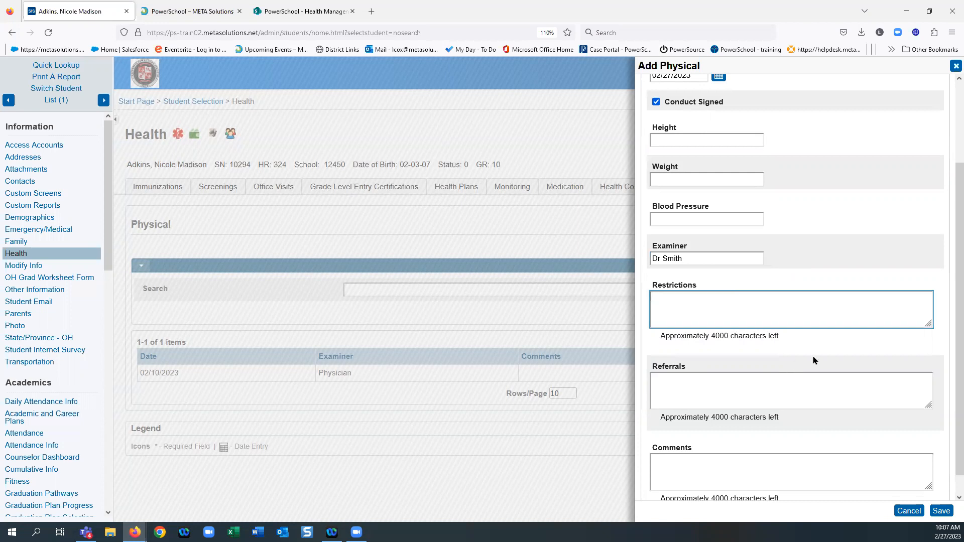
pyautogui.scroll(-1, 826, 347)
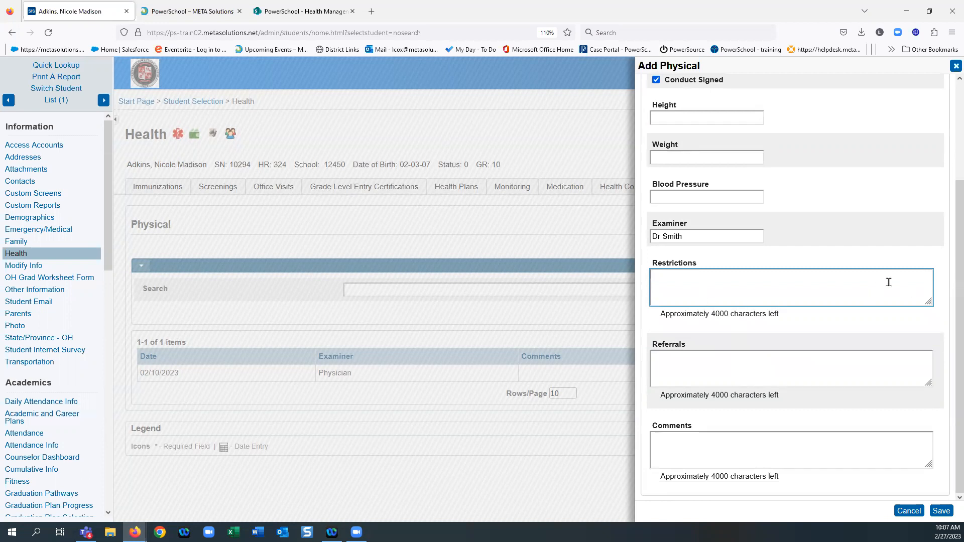
pyautogui.scroll(1, 897, 317)
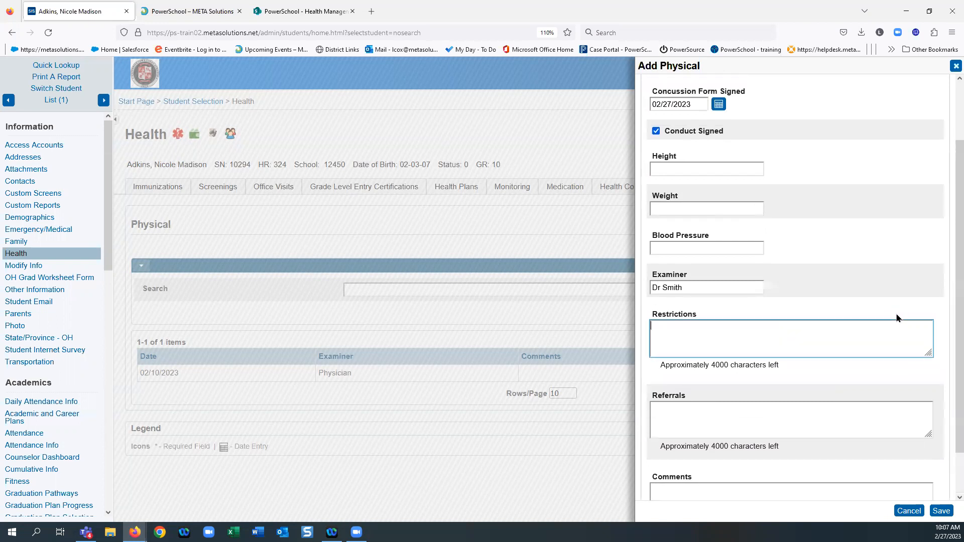
pyautogui.scroll(1, 897, 317)
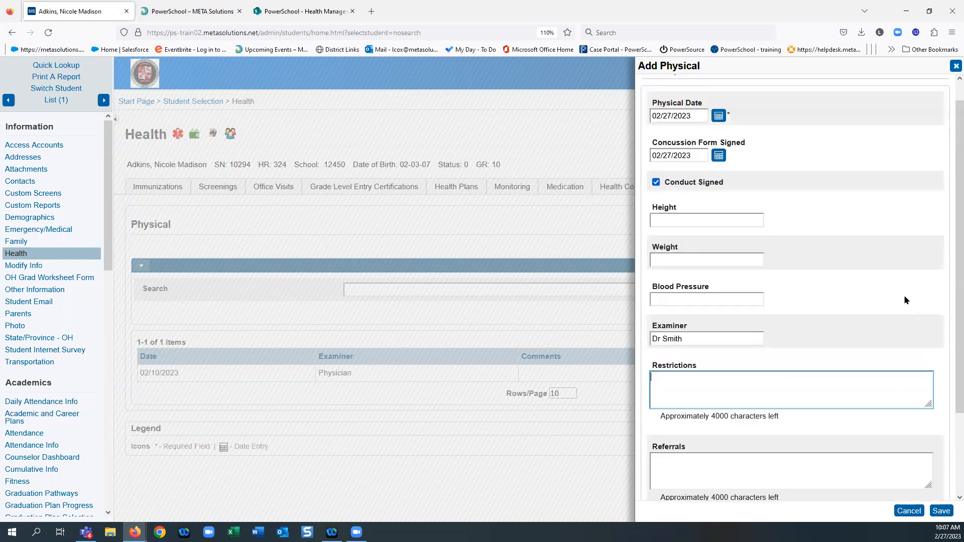
pyautogui.scroll(1, 903, 299)
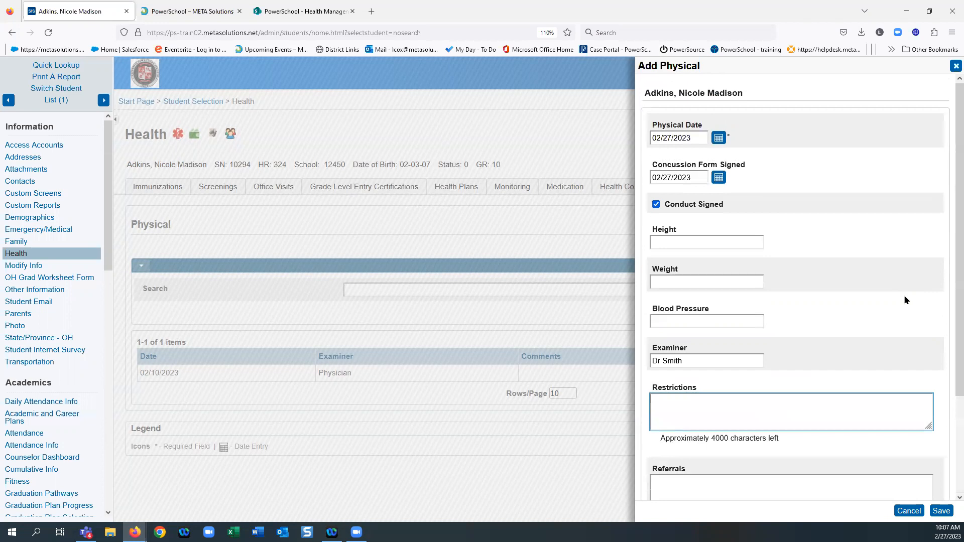
pyautogui.scroll(-3, 903, 296)
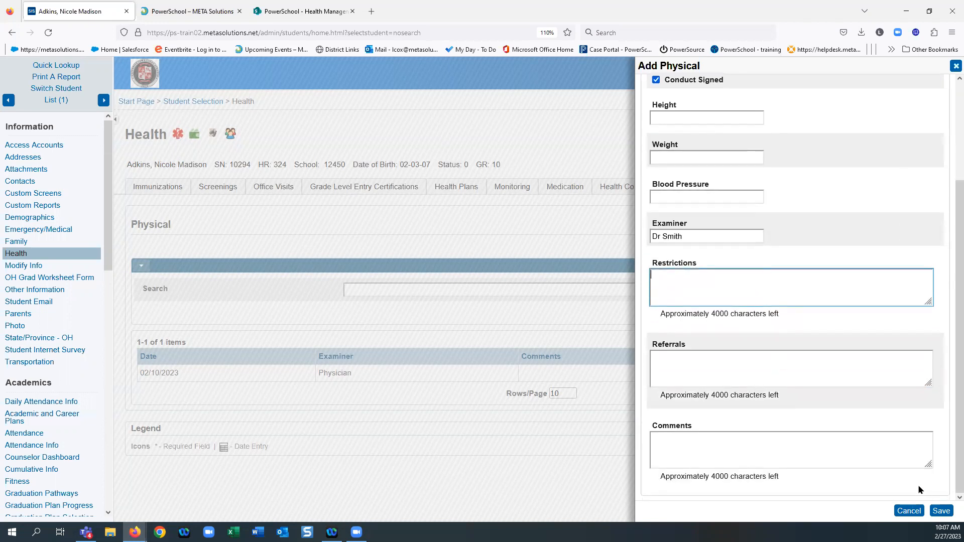
pyautogui.click(942, 511)
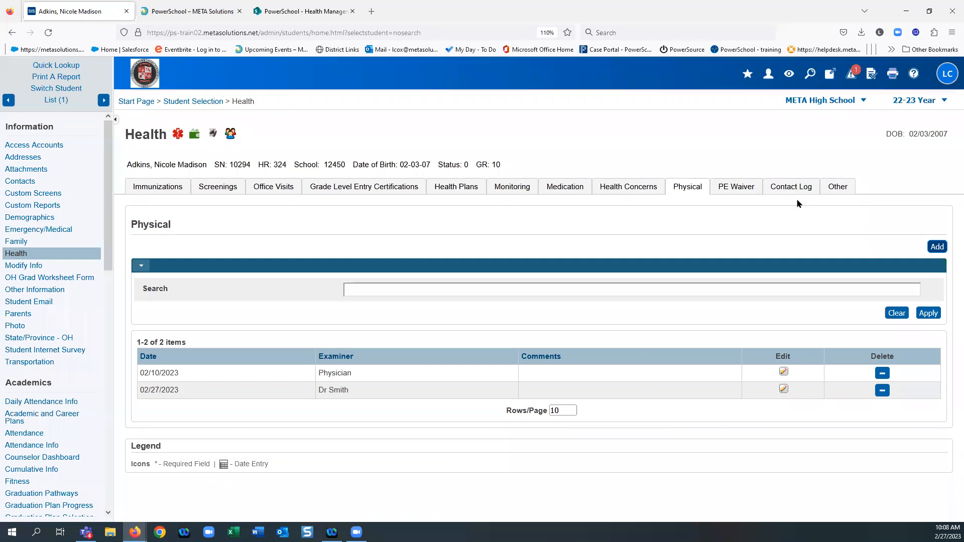
# Start a new PE excuse/waiver for the student with start date 02/27/2023 and end date 03/03/2023.
pyautogui.click(740, 188)
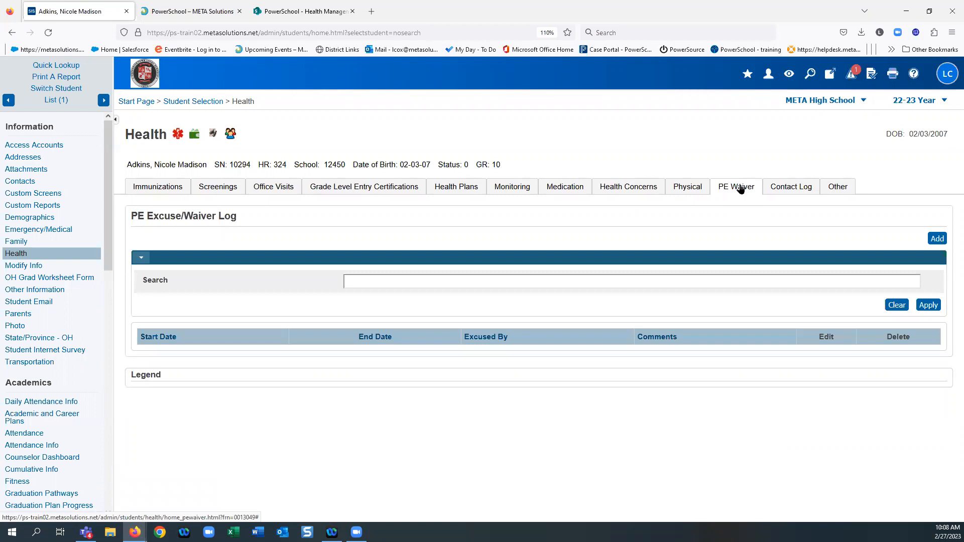
pyautogui.click(936, 239)
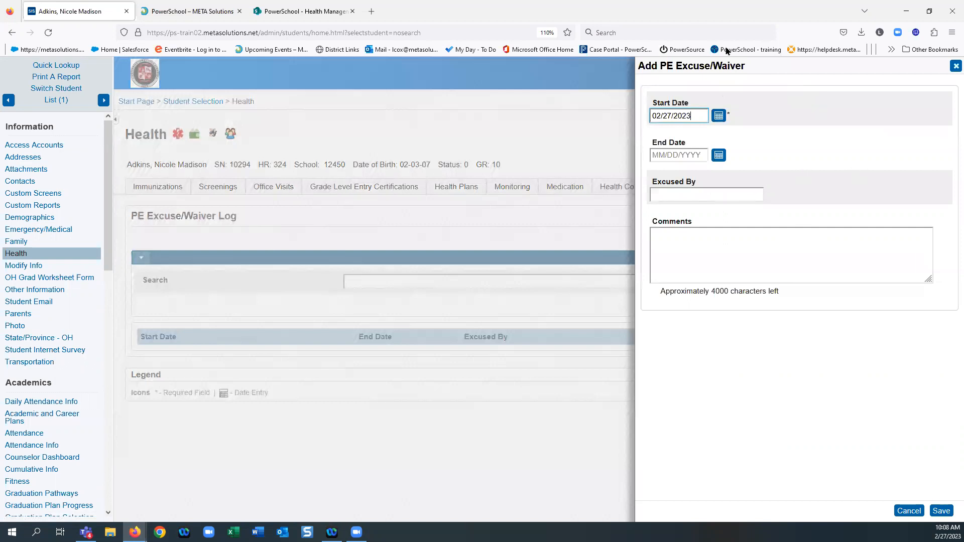
pyautogui.click(718, 155)
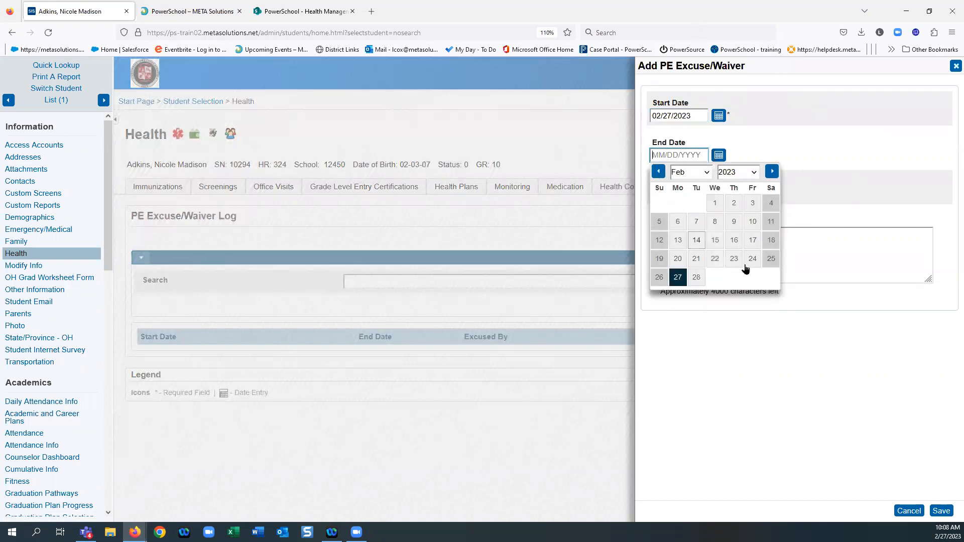
pyautogui.click(772, 171)
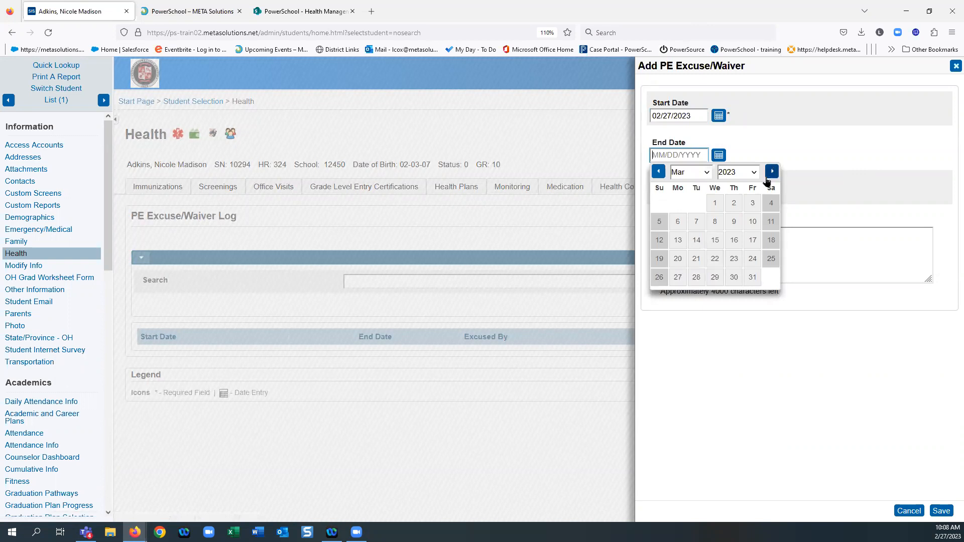
pyautogui.click(752, 203)
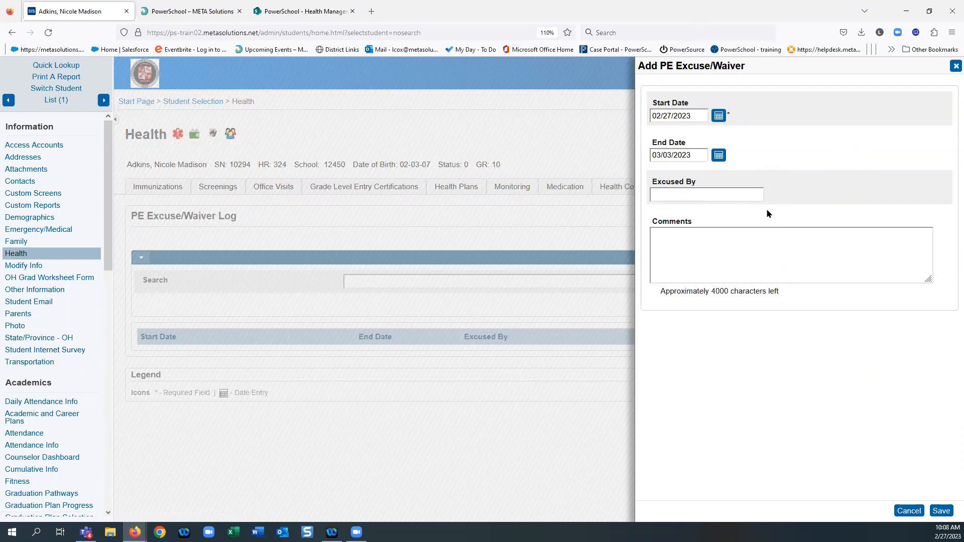
# Enter the excusing person's name and the comment "Student had sprained ankle. No running", then save the PE excuse/waiver.
pyautogui.click(679, 194)
pyautogui.write('Mr Smith')
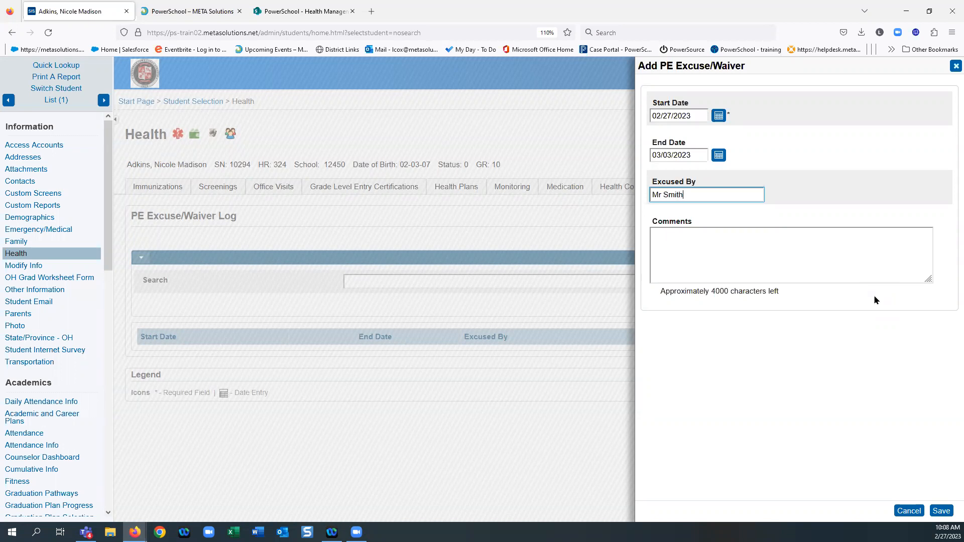
pyautogui.click(837, 239)
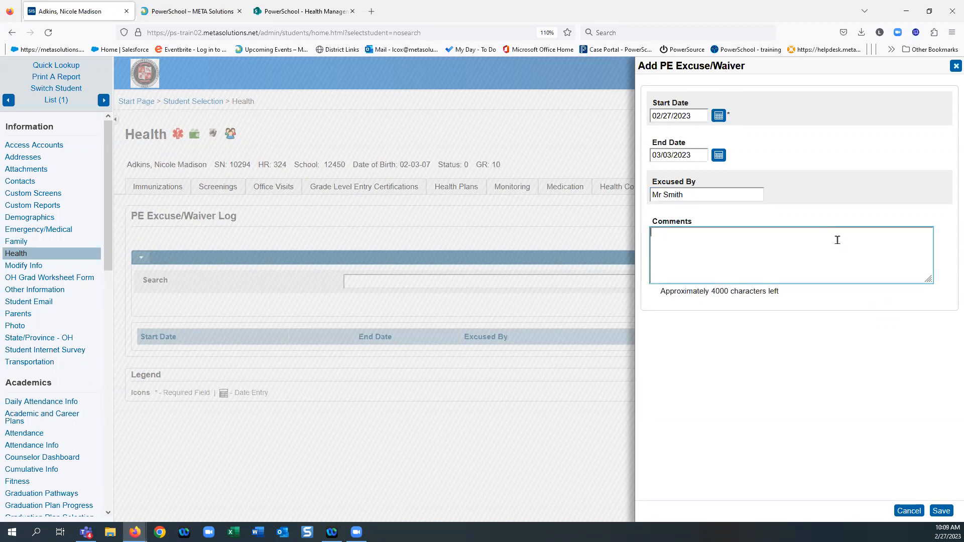
pyautogui.write('Stu')
pyautogui.write('dnet')
pyautogui.write('e')
pyautogui.write('nt')
pyautogui.write(' ha')
pyautogui.write('d ')
pyautogui.write('spraine')
pyautogui.write('d ac')
pyautogui.press('BackSpace')
pyautogui.write('nkle')
pyautogui.write('.  No running this')
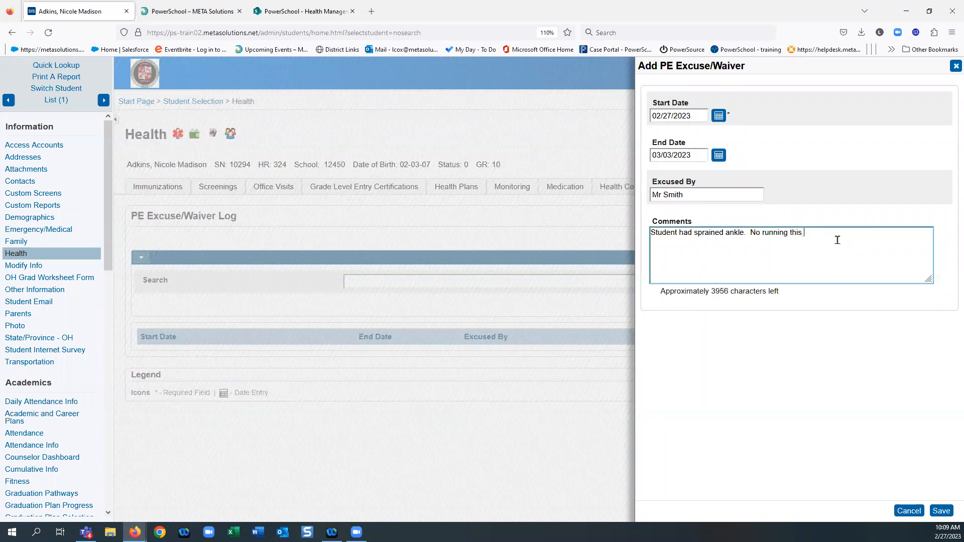
pyautogui.press('BackSpace')
pyautogui.press('BackSpace')
pyautogui.press('BackSpace')
pyautogui.press('BackSpace')
pyautogui.press('BackSpace')
pyautogui.click(648, 281)
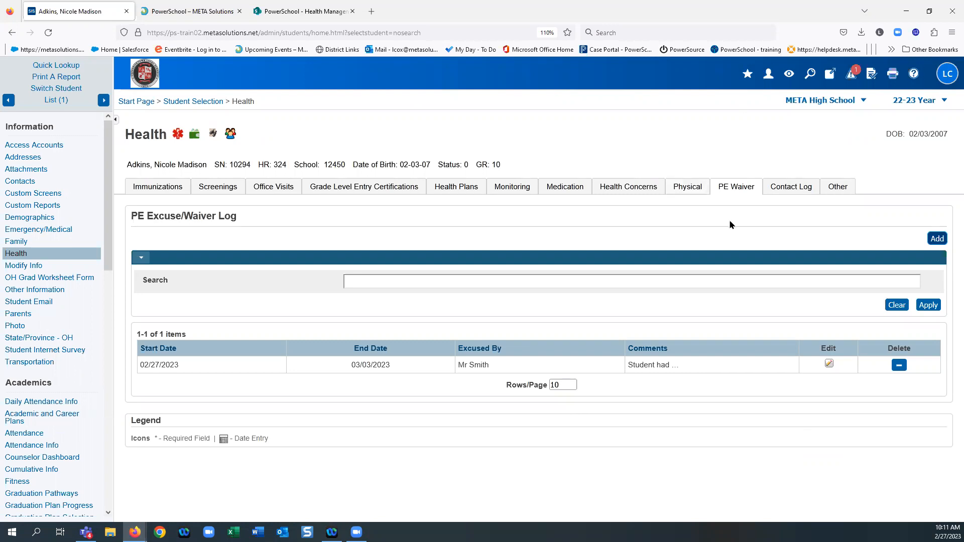
# Start a new contact log entry for the student with group Family (1) and need General Questions (3).
pyautogui.click(789, 189)
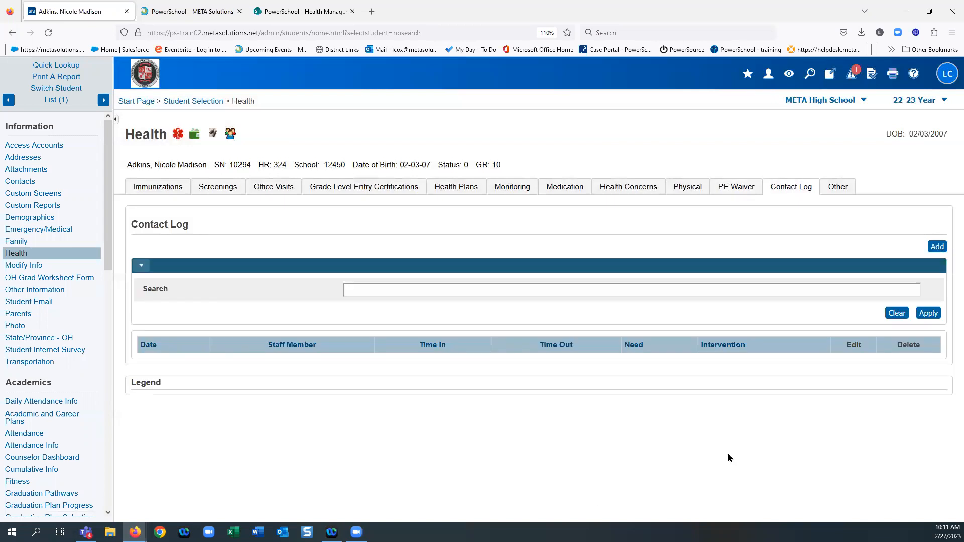
pyautogui.click(937, 247)
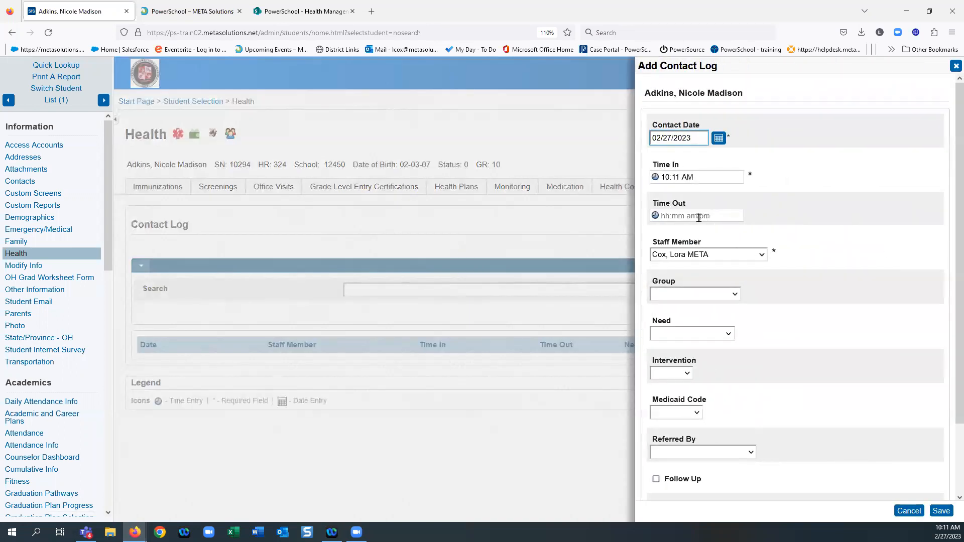
pyautogui.click(729, 295)
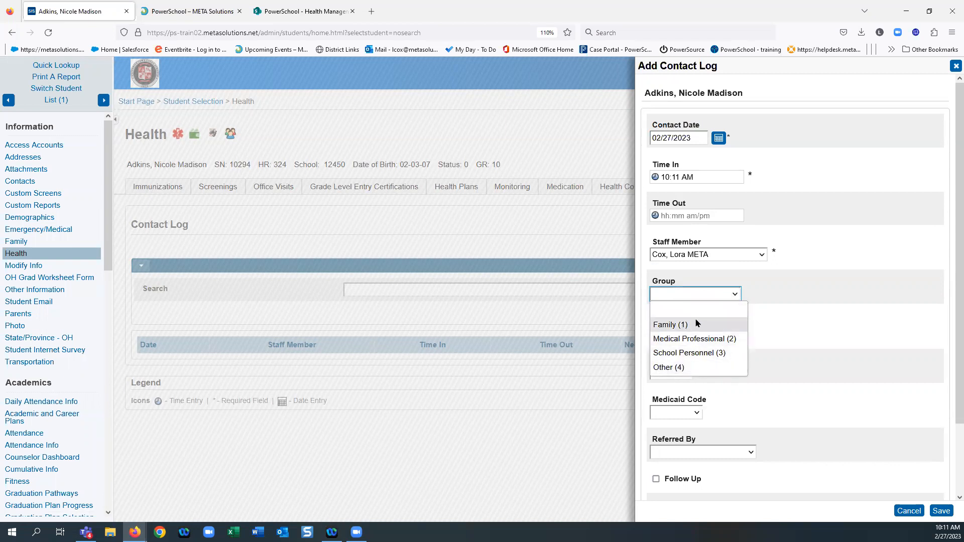
pyautogui.click(667, 325)
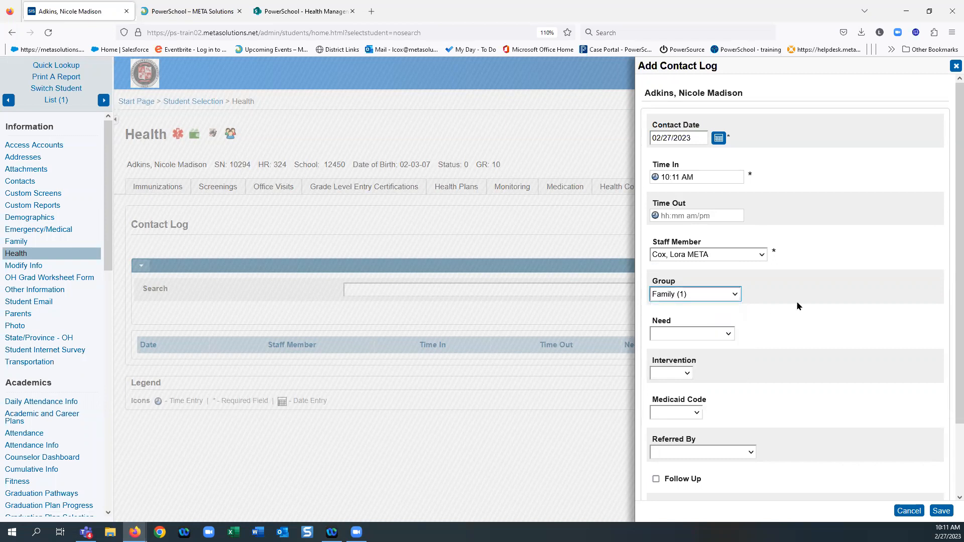
pyautogui.click(729, 335)
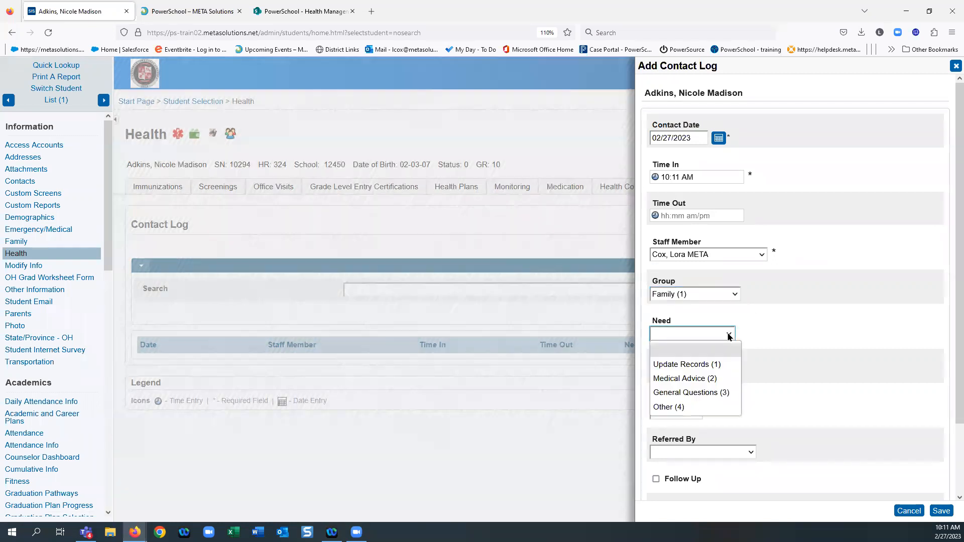
pyautogui.click(682, 393)
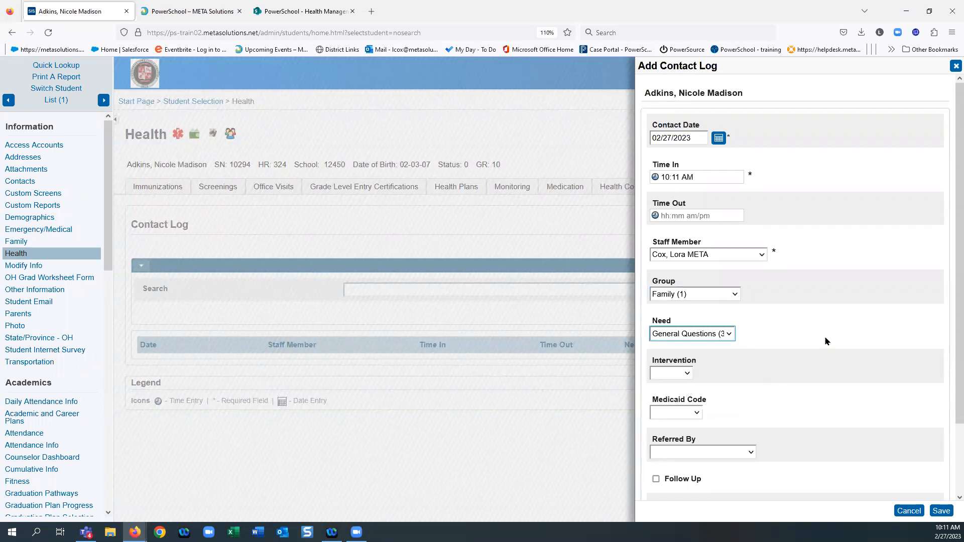
# Leave the intervention and Medicaid code empty and set the contact's referral source to Teacher/Educational Staff (3).
pyautogui.scroll(-2, 812, 349)
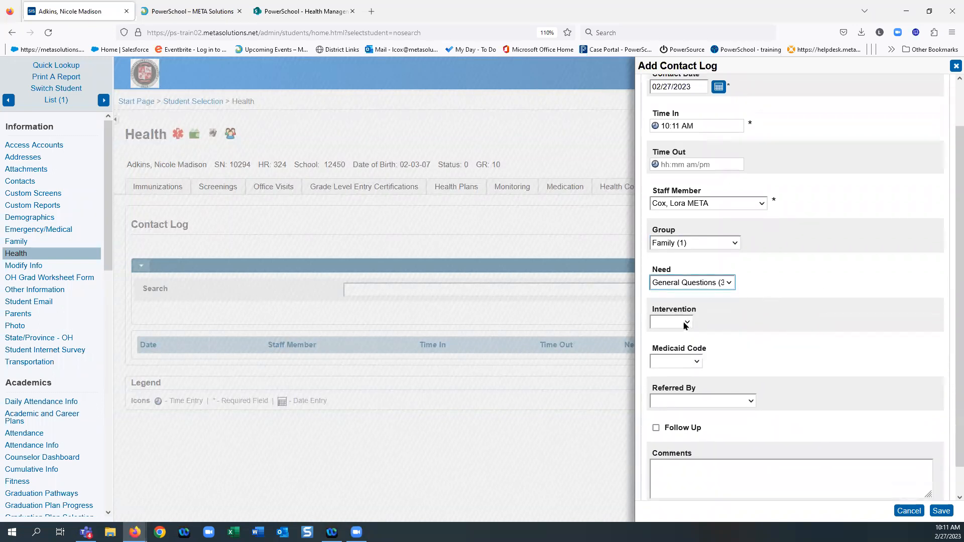
pyautogui.click(686, 324)
pyautogui.click(686, 324)
pyautogui.click(683, 363)
pyautogui.click(747, 363)
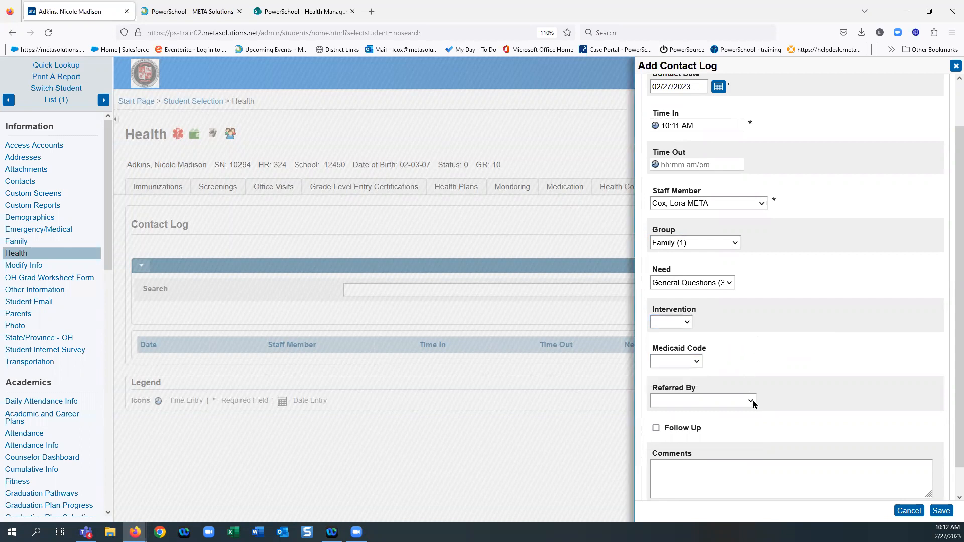
pyautogui.click(751, 402)
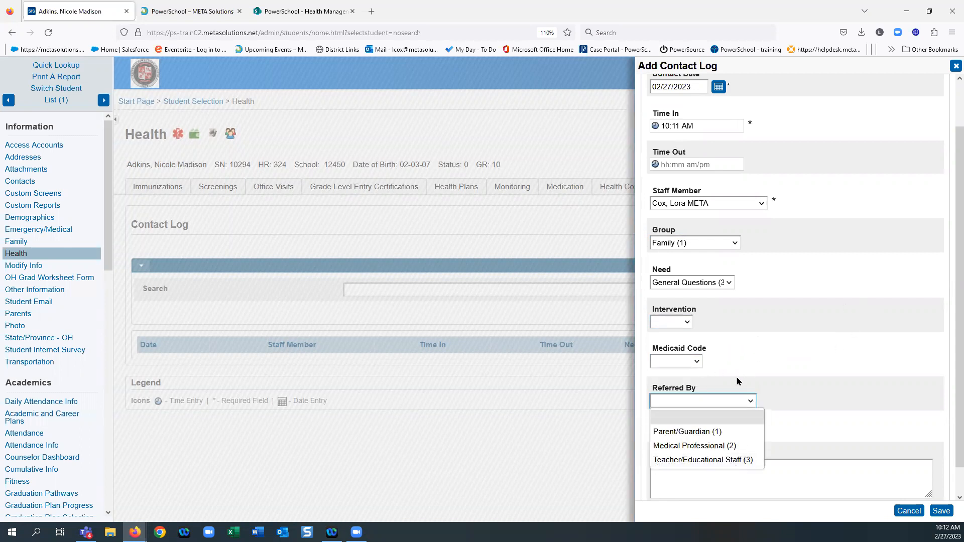
pyautogui.click(691, 460)
# Add a comment about talking with mom concerning the student's headaches, and save the contact log entry.
pyautogui.click(740, 478)
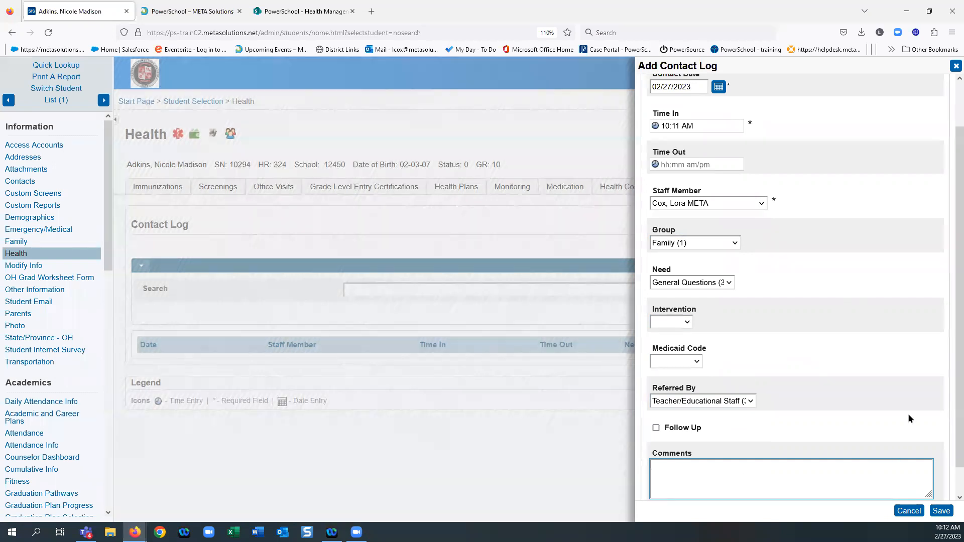
pyautogui.write('Talked with mom concerning Nicole')
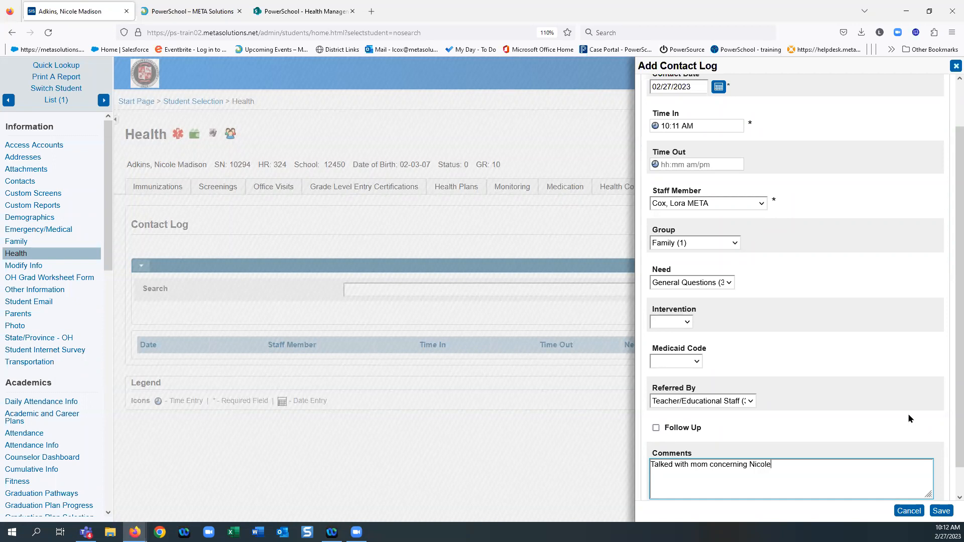
pyautogui.write("'s headaches")
pyautogui.click(941, 511)
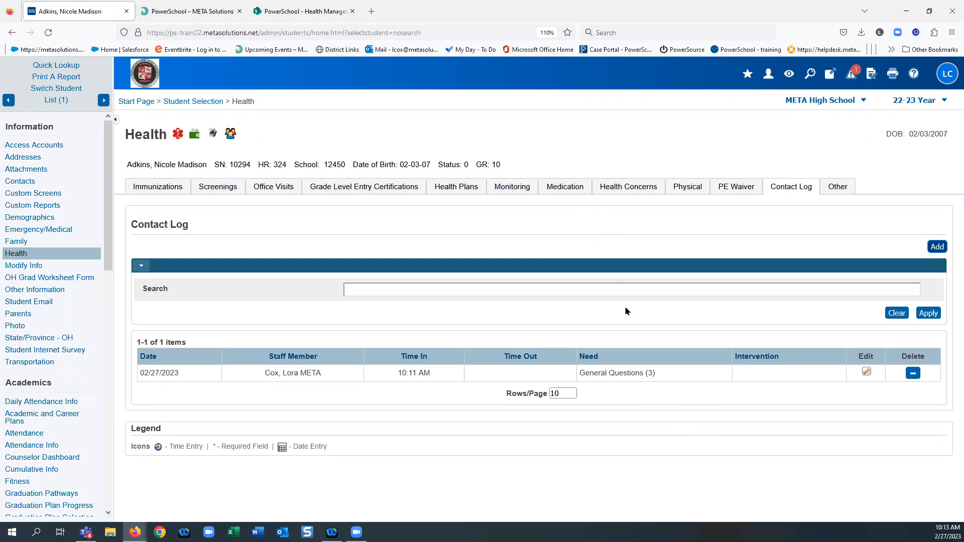
# Start a second contact log entry with group Medical Professional (2) and need Medical Advice (2), leaving the intervention empty.
pyautogui.click(936, 248)
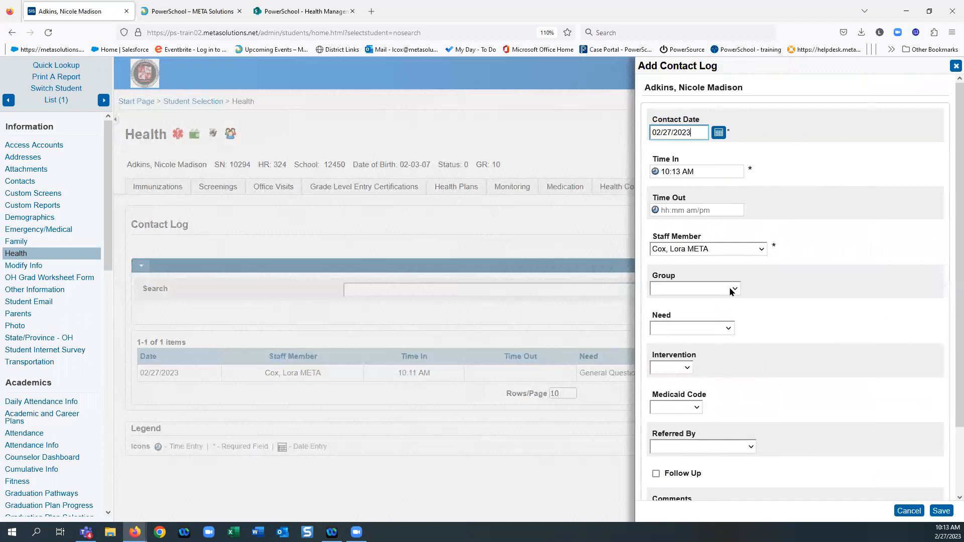
pyautogui.click(729, 287)
pyautogui.click(688, 329)
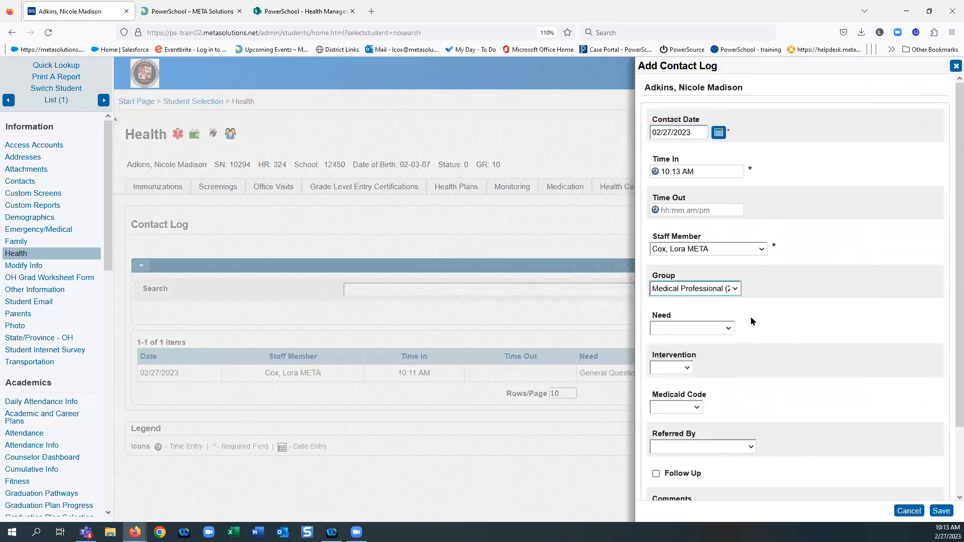
pyautogui.click(720, 329)
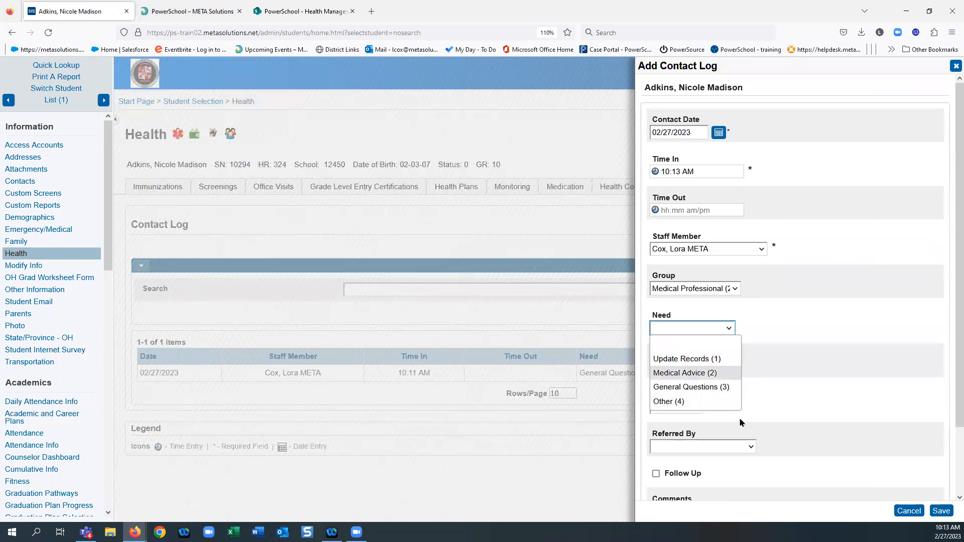
pyautogui.click(685, 372)
pyautogui.click(670, 370)
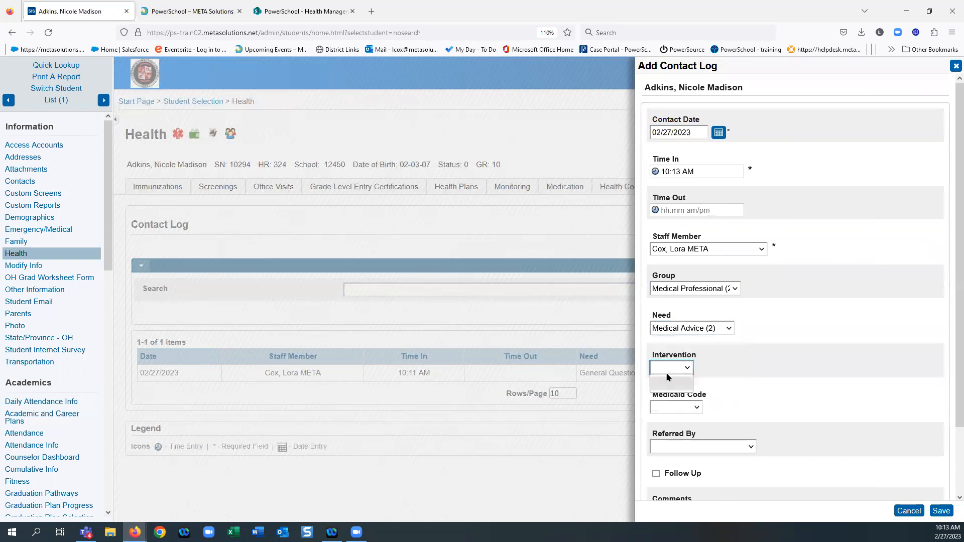
pyautogui.click(725, 380)
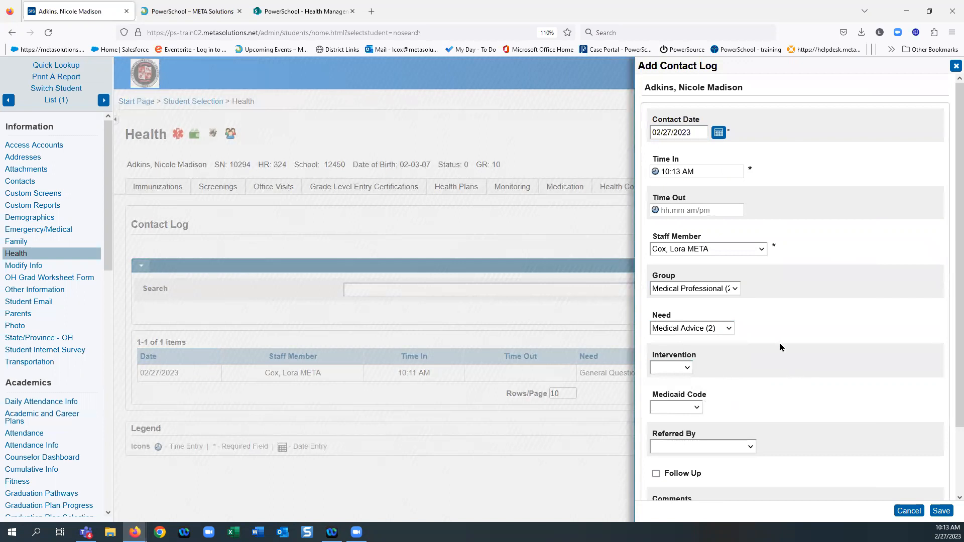
# Set the referral source to Parent/Guardian (1), mark the contact for follow-up, and save the entry.
pyautogui.click(742, 446)
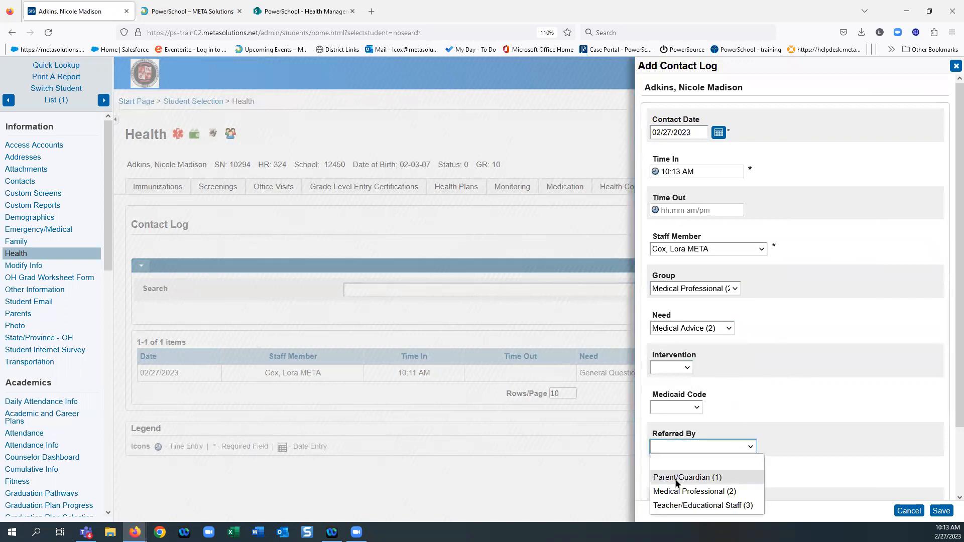
pyautogui.click(675, 477)
pyautogui.scroll(-3, 885, 398)
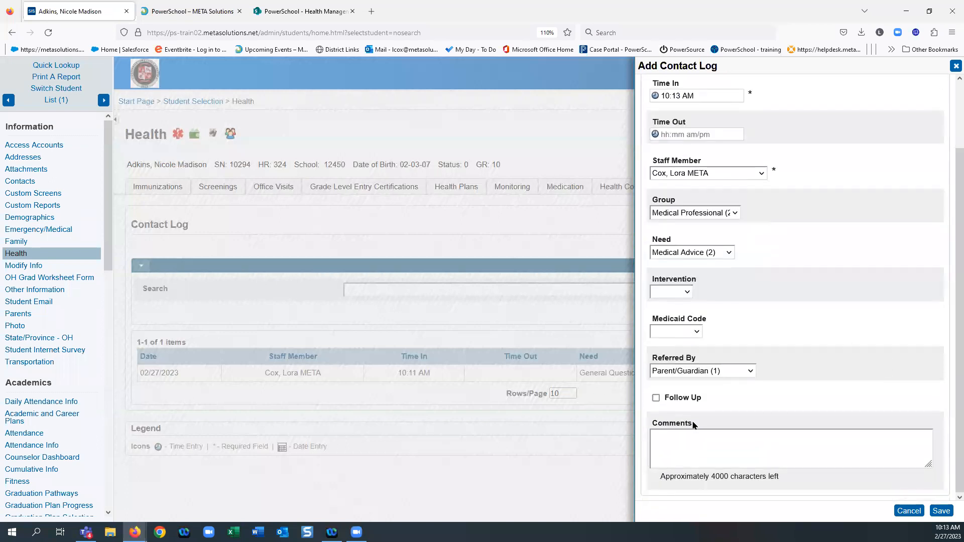
pyautogui.click(656, 398)
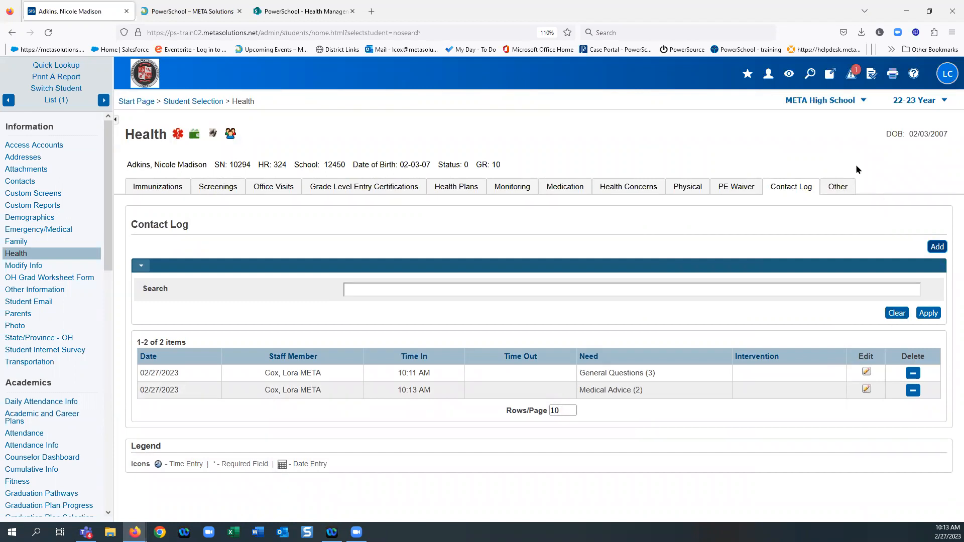
# Examine the student's other health data, including the insurance fields, health clinic, notes, health history, and bus and emergency plans.
pyautogui.click(837, 187)
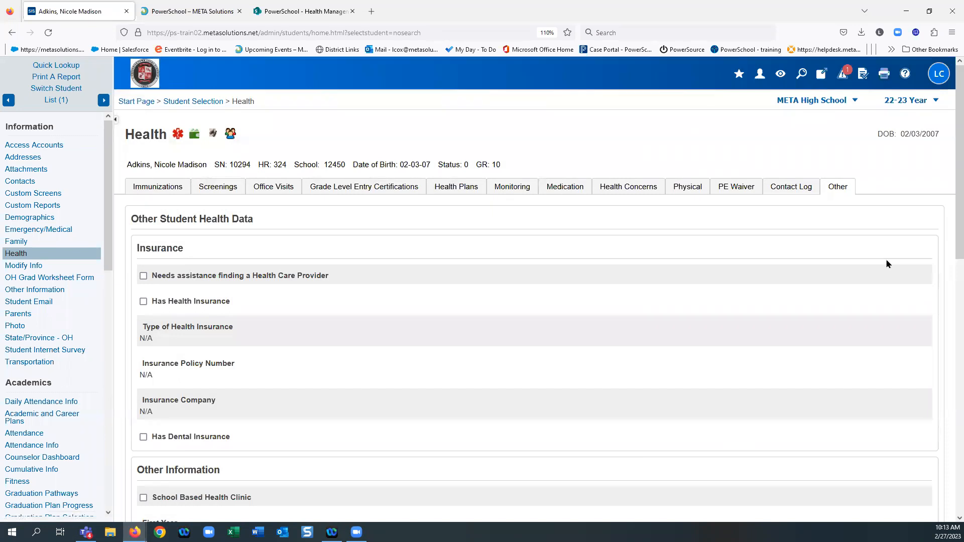
pyautogui.scroll(-2, 886, 264)
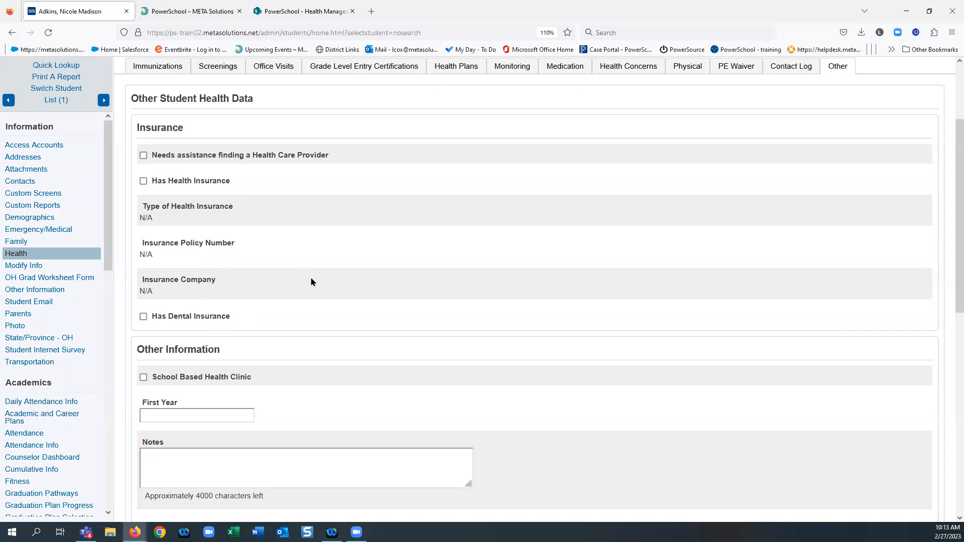
pyautogui.scroll(-2, 312, 282)
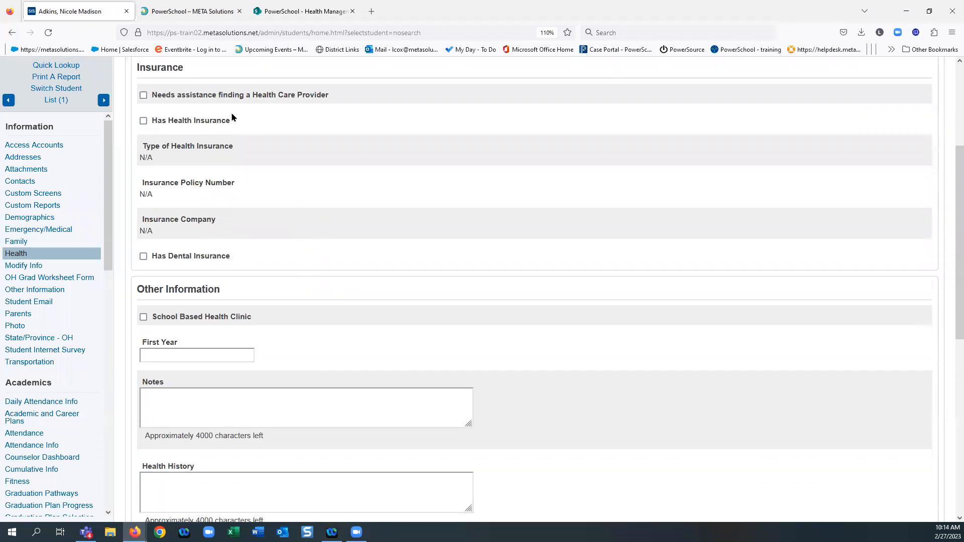
pyautogui.scroll(2, 365, 245)
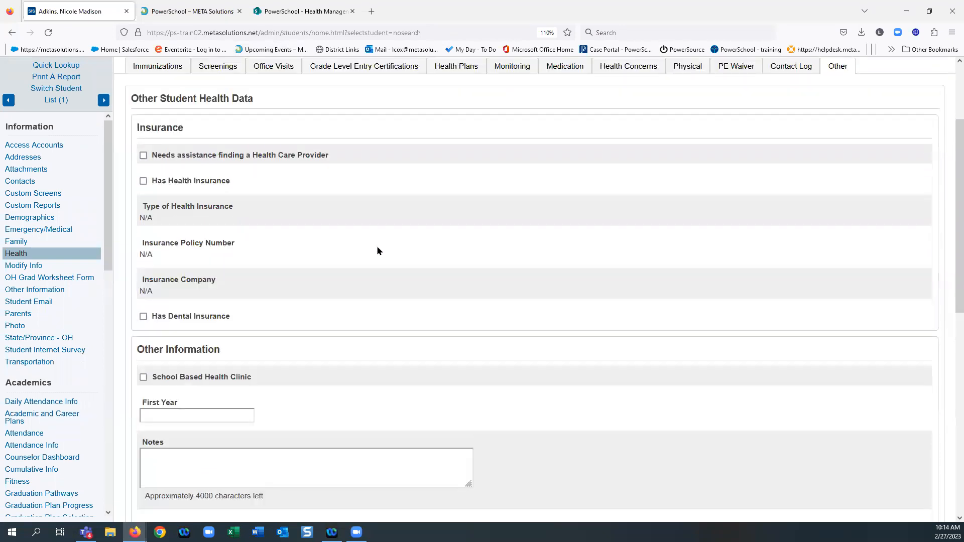
pyautogui.scroll(-3, 424, 266)
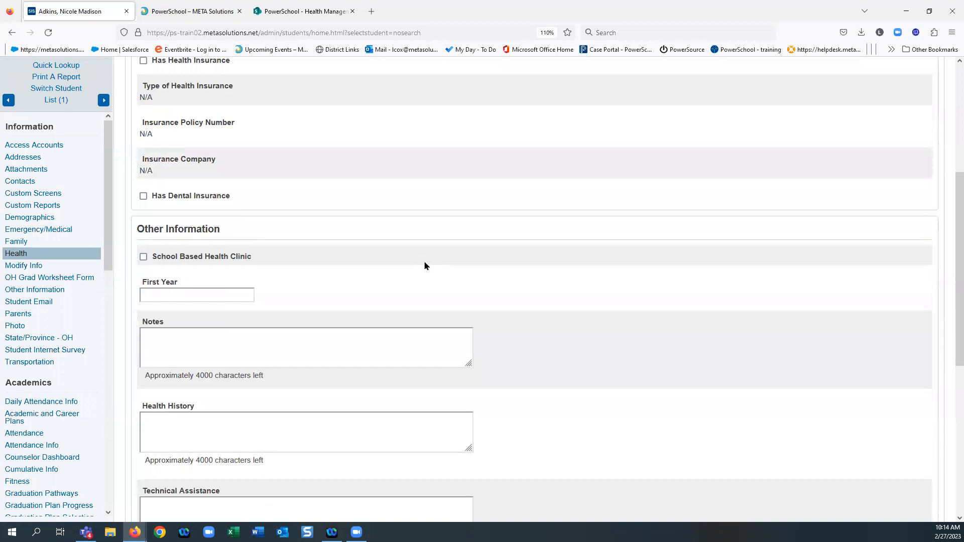
pyautogui.scroll(-2, 425, 266)
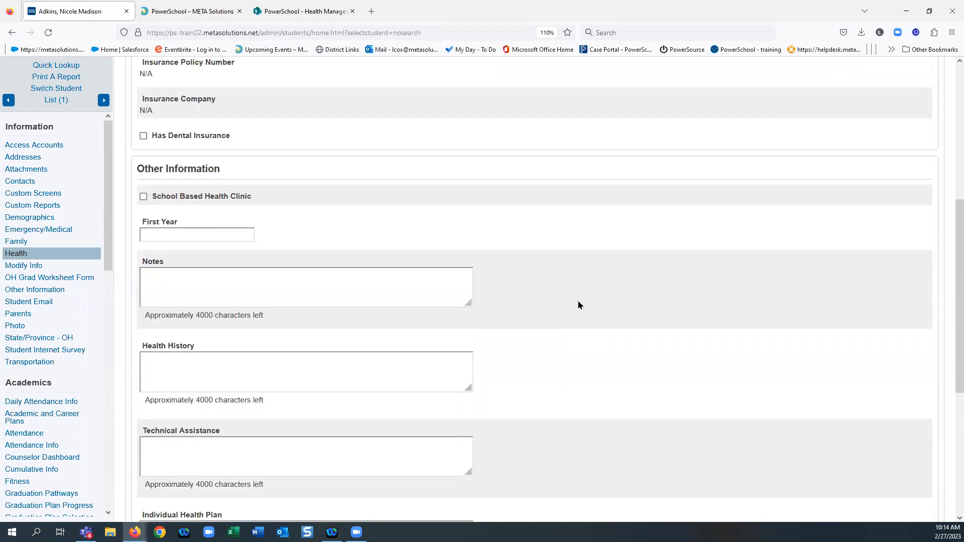
pyautogui.scroll(-8, 578, 304)
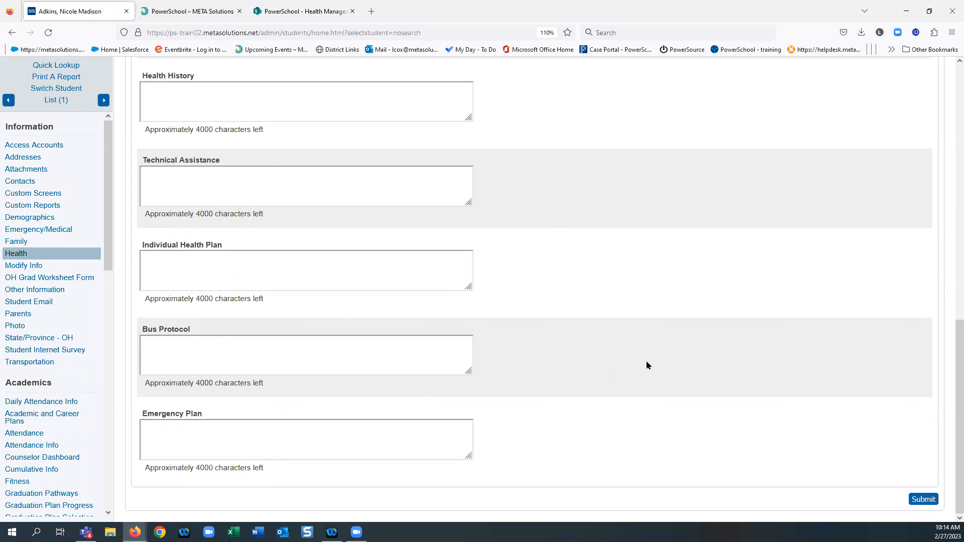
pyautogui.scroll(3, 657, 361)
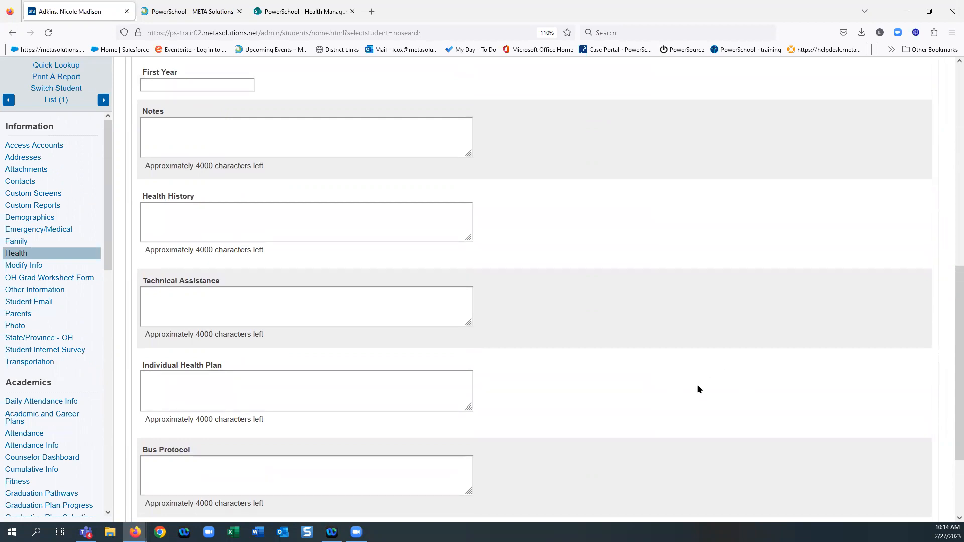
pyautogui.scroll(1, 698, 389)
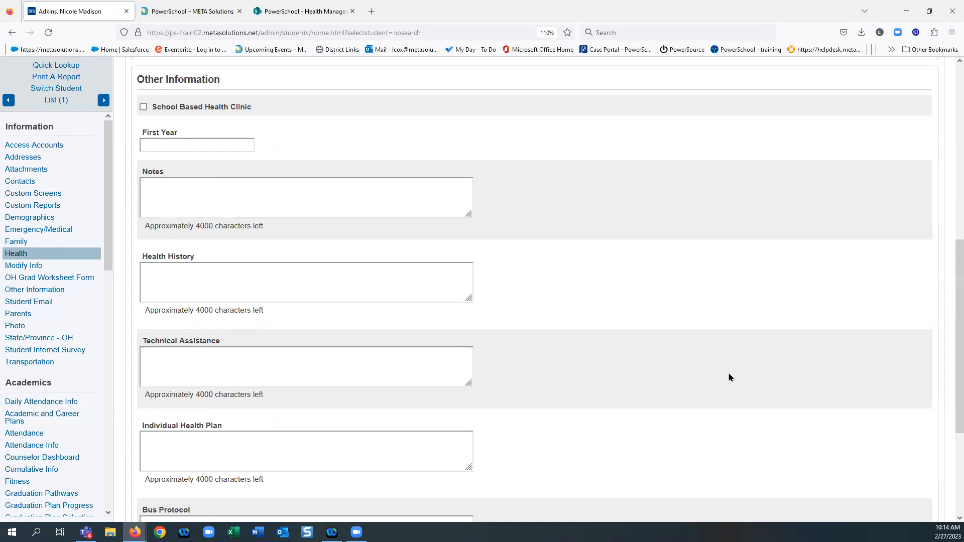
pyautogui.scroll(1, 730, 378)
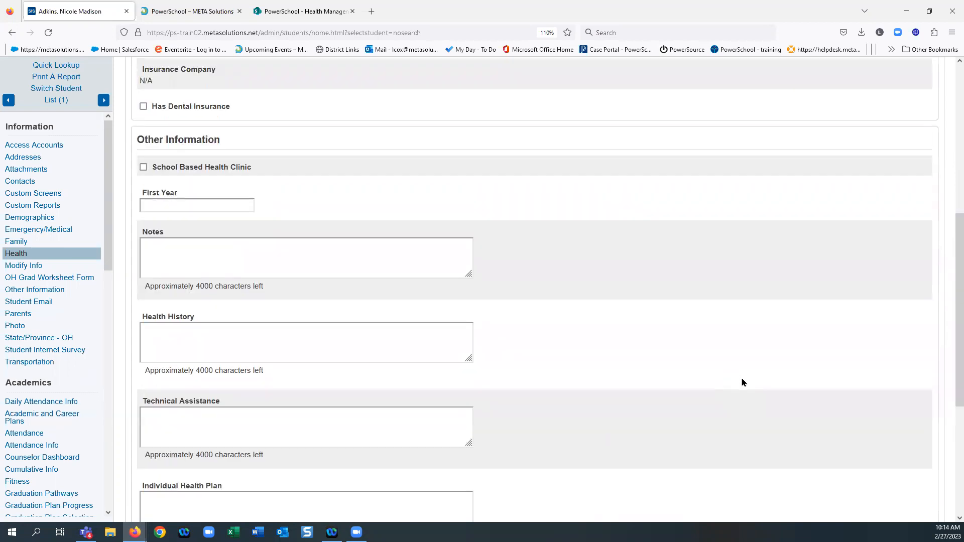
pyautogui.scroll(3, 743, 383)
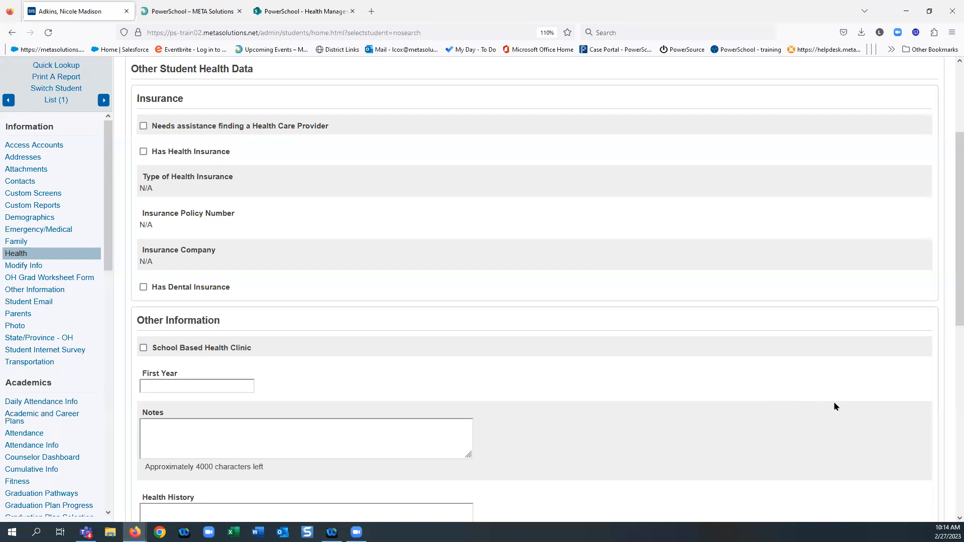
# Open the Health Code Sets folder under Health Management in the training documentation linked from the META Solutions PowerSchool page.
pyautogui.scroll(2, 849, 409)
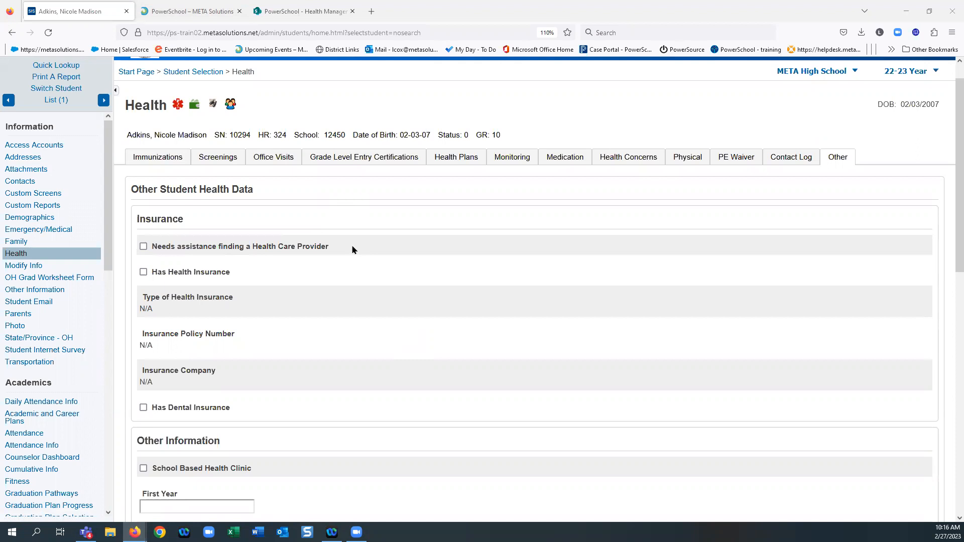
pyautogui.click(165, 17)
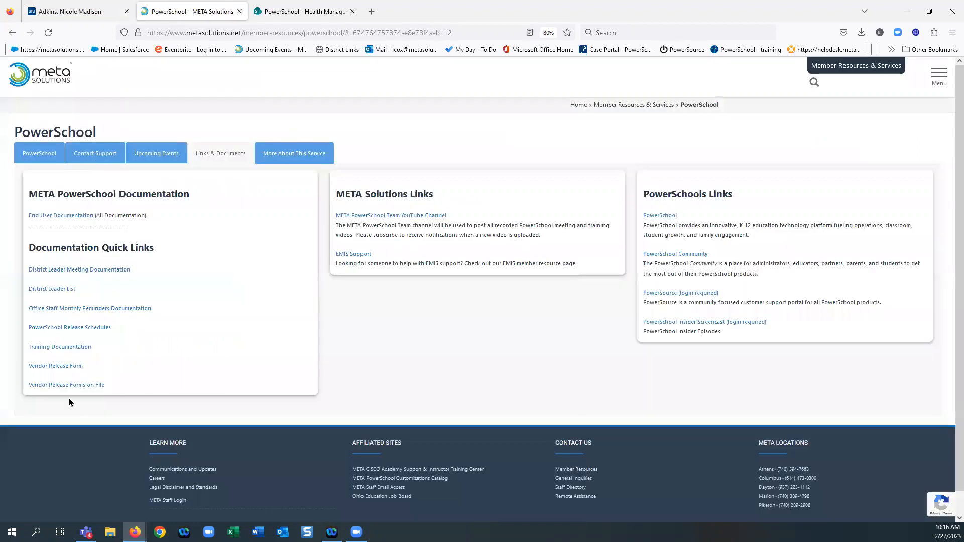
pyautogui.click(67, 346)
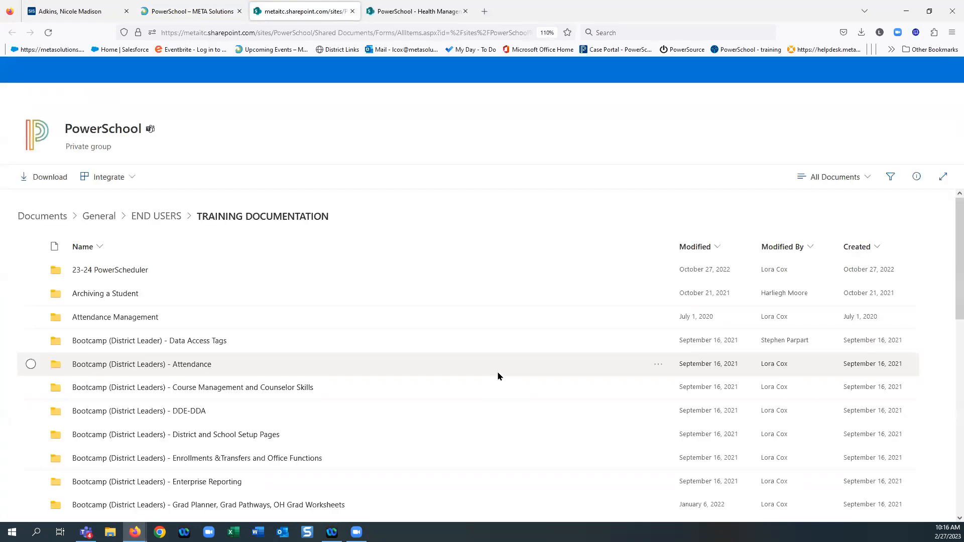
pyautogui.scroll(-5, 496, 373)
pyautogui.scroll(-4, 495, 373)
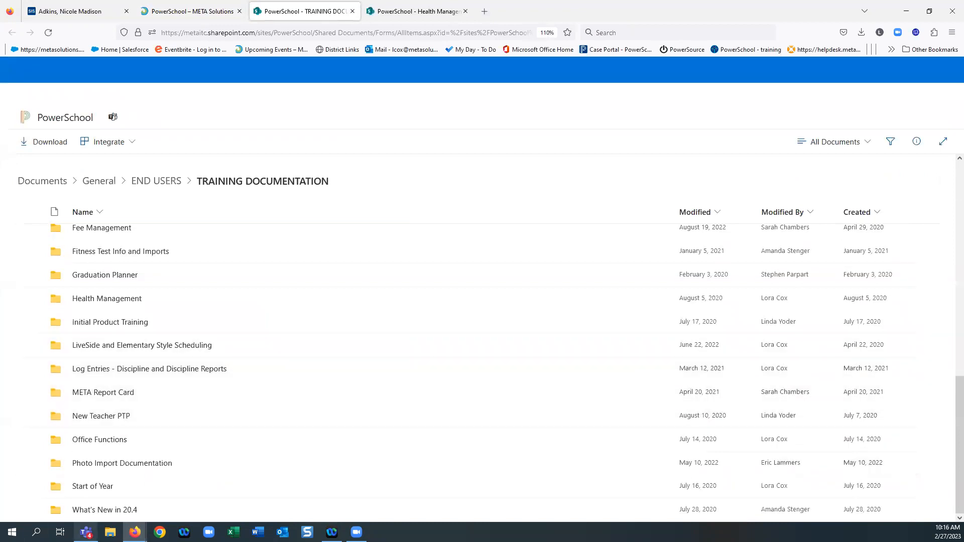
pyautogui.click(94, 325)
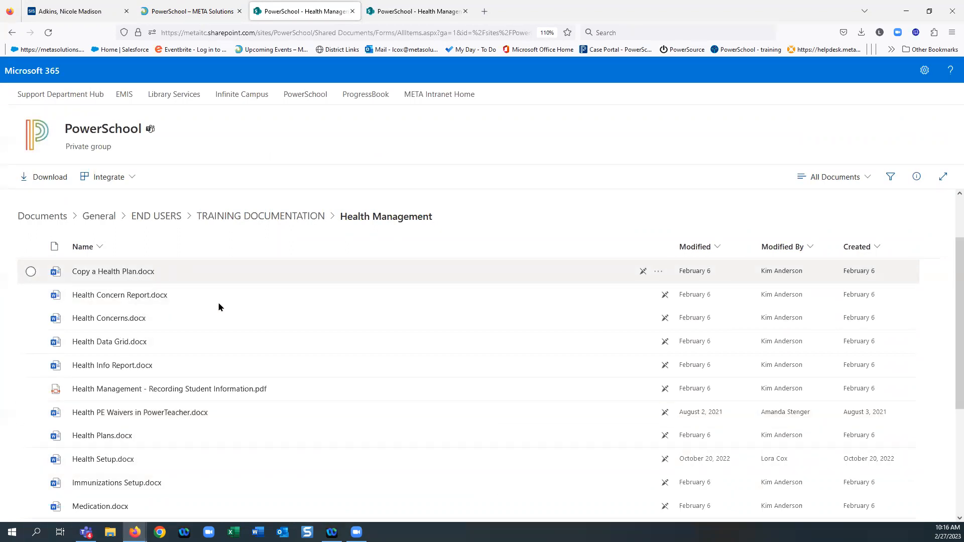
pyautogui.scroll(2, 215, 305)
pyautogui.click(120, 271)
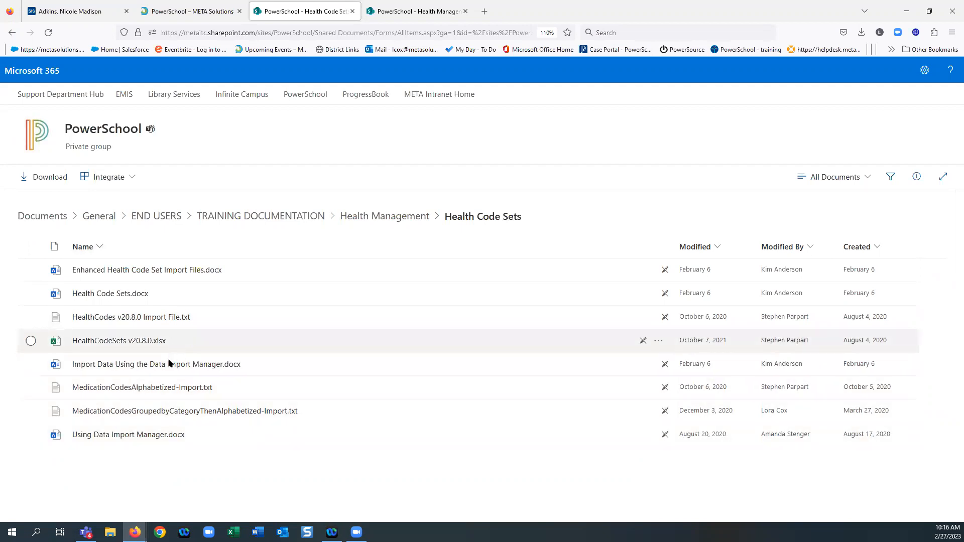
# Open MedicationCodesGroupedbyCategoryThenAlphabetized-Import.txt and review its medication category codes.
pyautogui.click(140, 411)
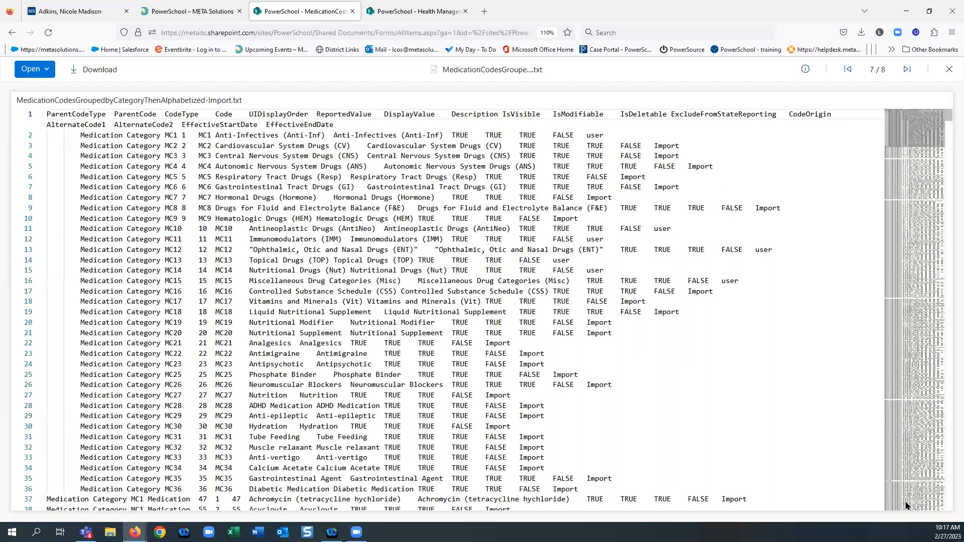
pyautogui.click(775, 280)
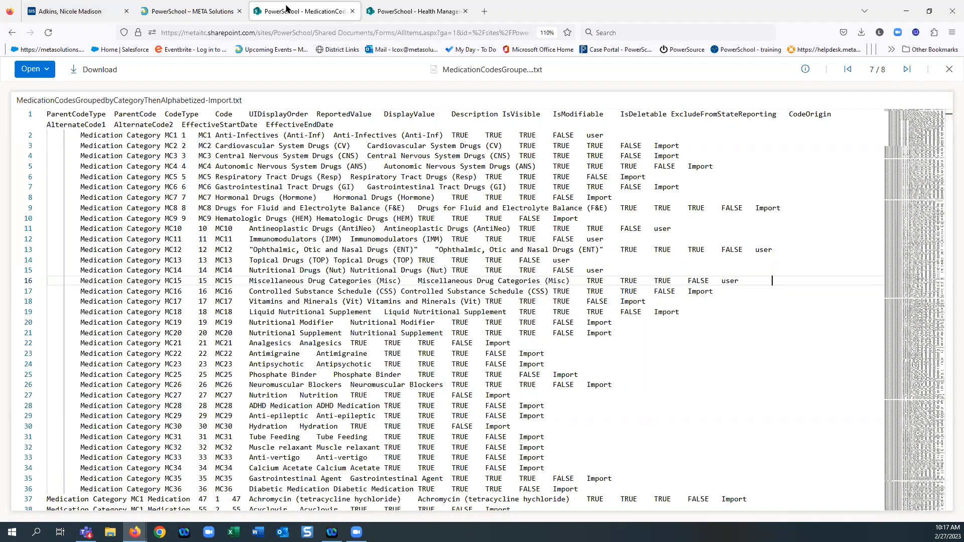
# Open Health Code Sets.docx from the Health Code Sets folder and read its instructions and list of system-defined code sets.
pyautogui.click(401, 13)
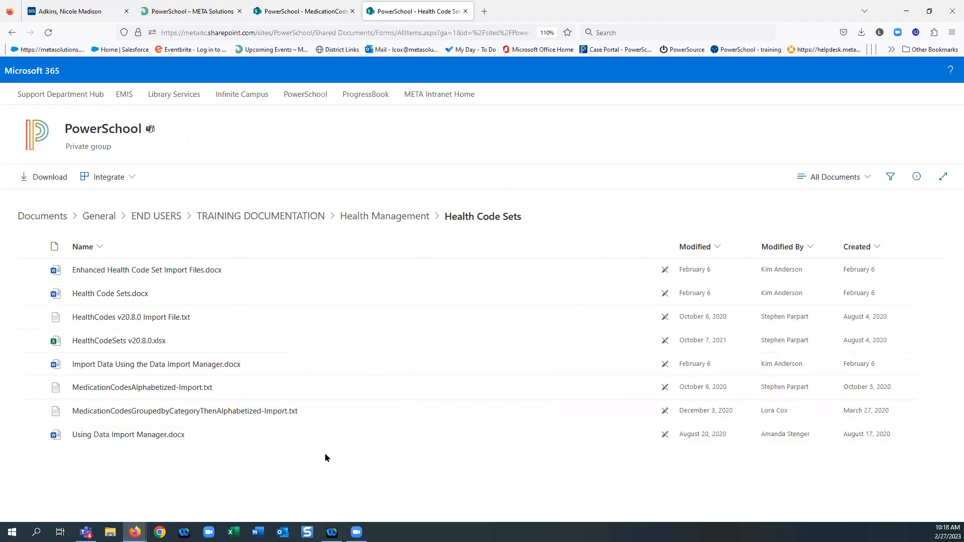
pyautogui.click(112, 294)
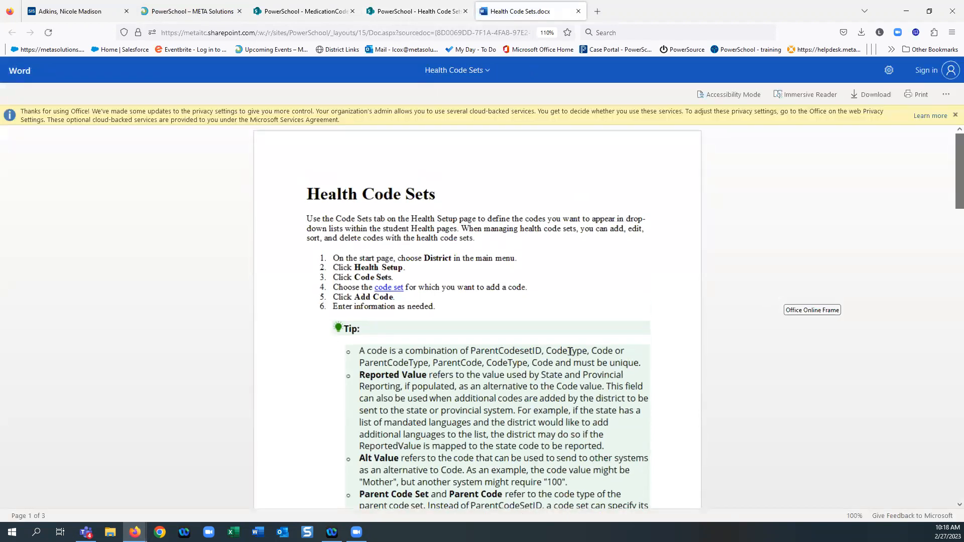
pyautogui.scroll(-10, 570, 351)
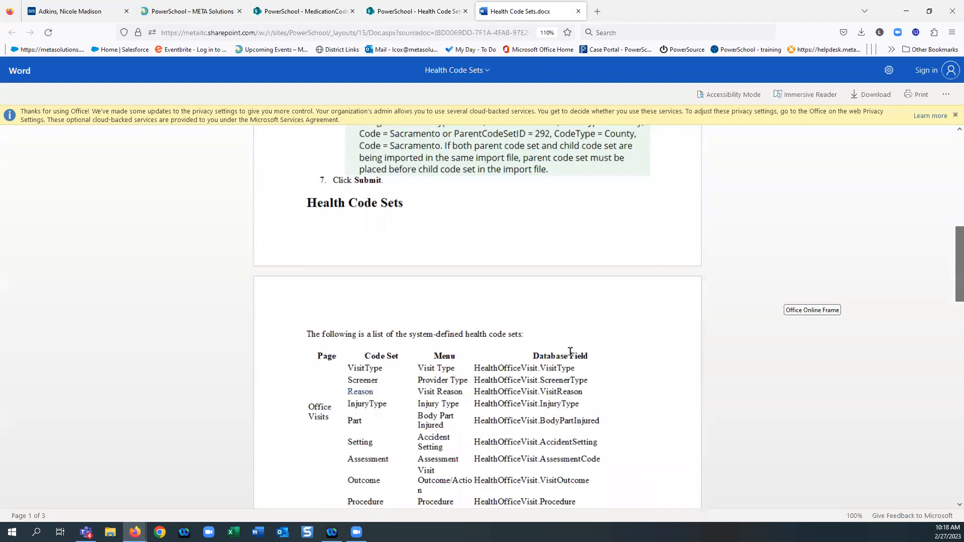
pyautogui.scroll(-3, 527, 274)
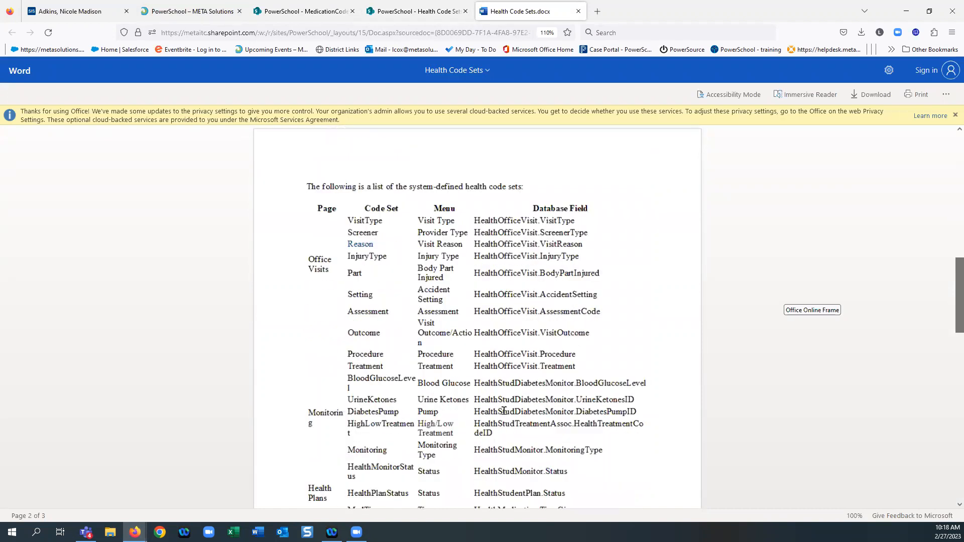
pyautogui.scroll(-2, 504, 411)
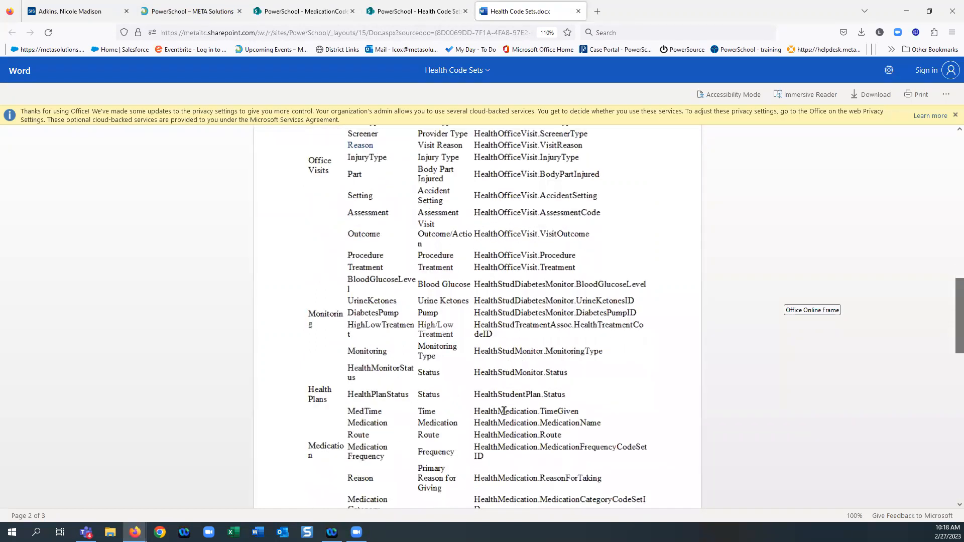
pyautogui.scroll(15, 503, 410)
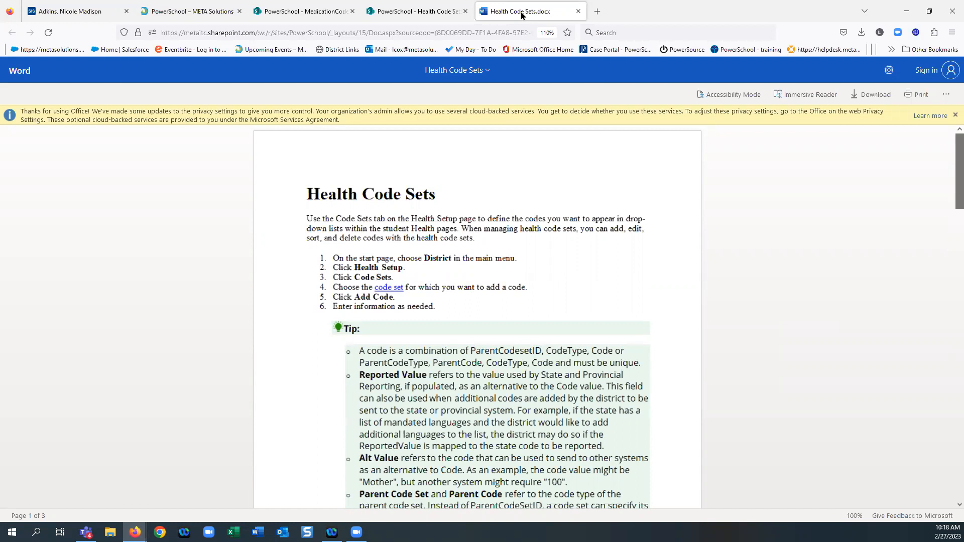
# Switch back to the student's health record in PowerSchool and start a new office visit.
pyautogui.click(395, 12)
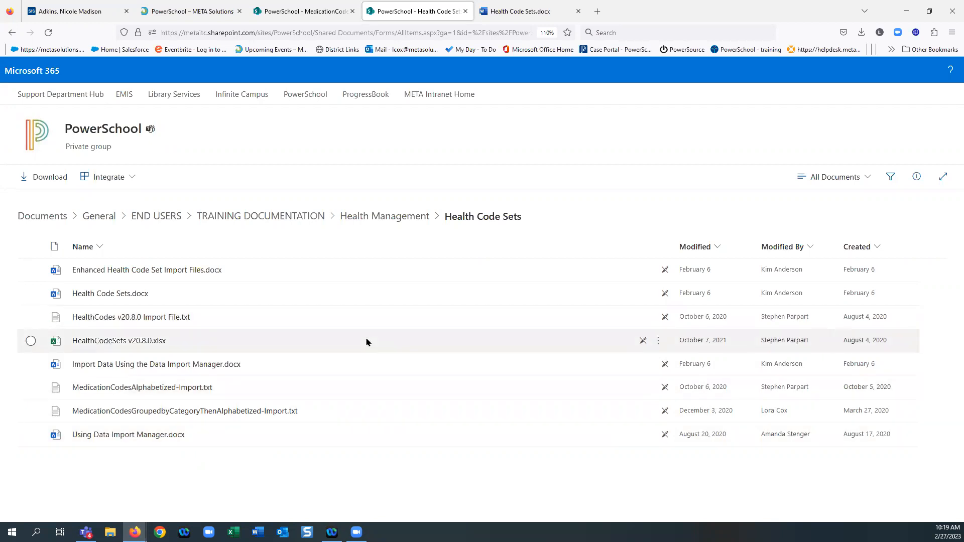
pyautogui.click(290, 13)
pyautogui.click(201, 14)
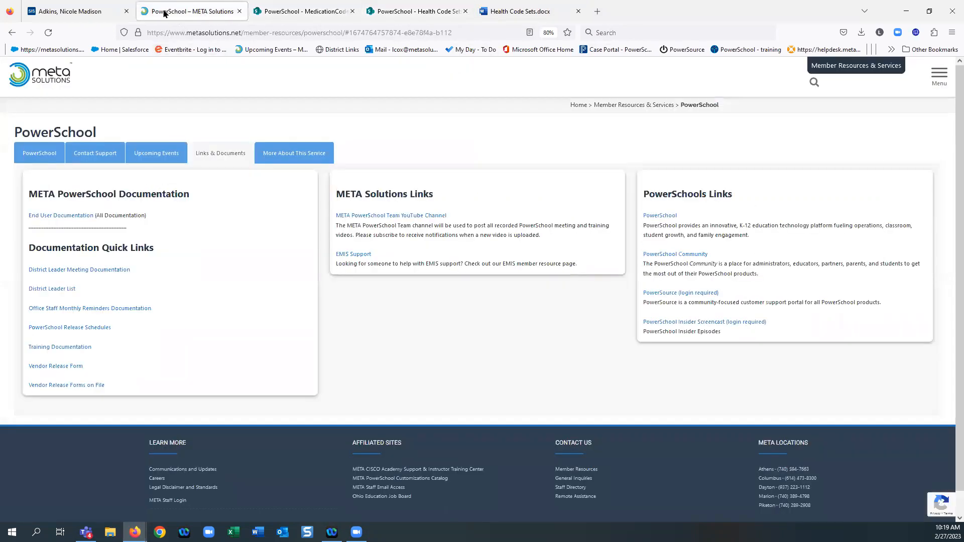
pyautogui.click(75, 11)
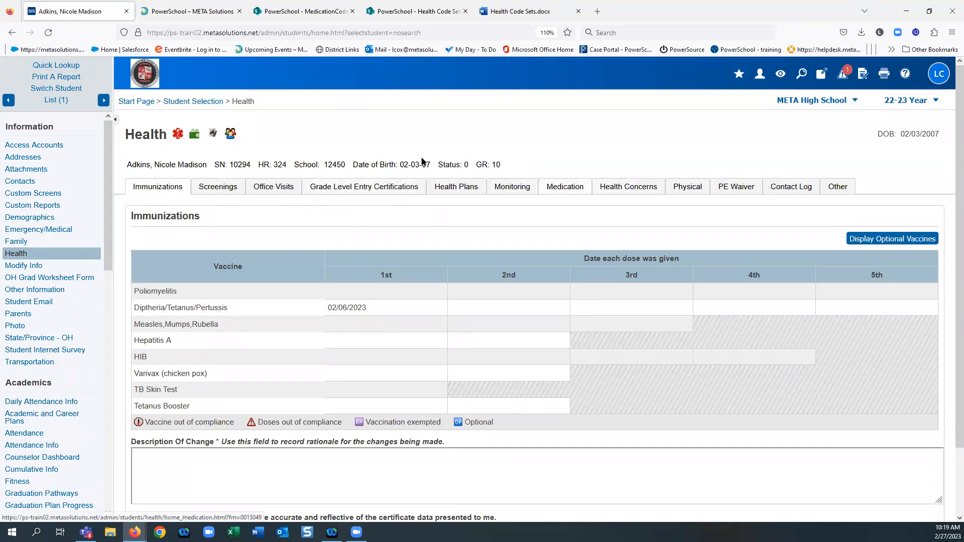
pyautogui.click(274, 186)
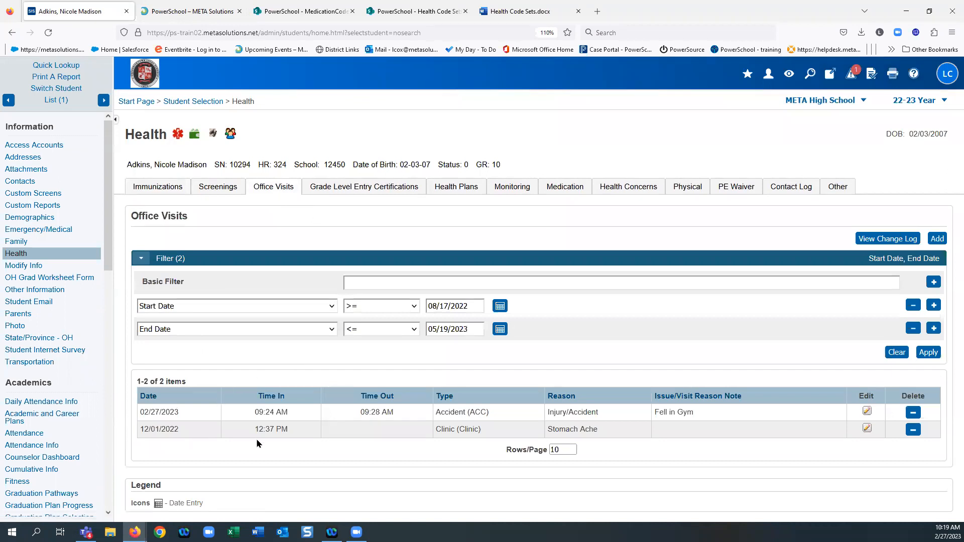
pyautogui.click(937, 239)
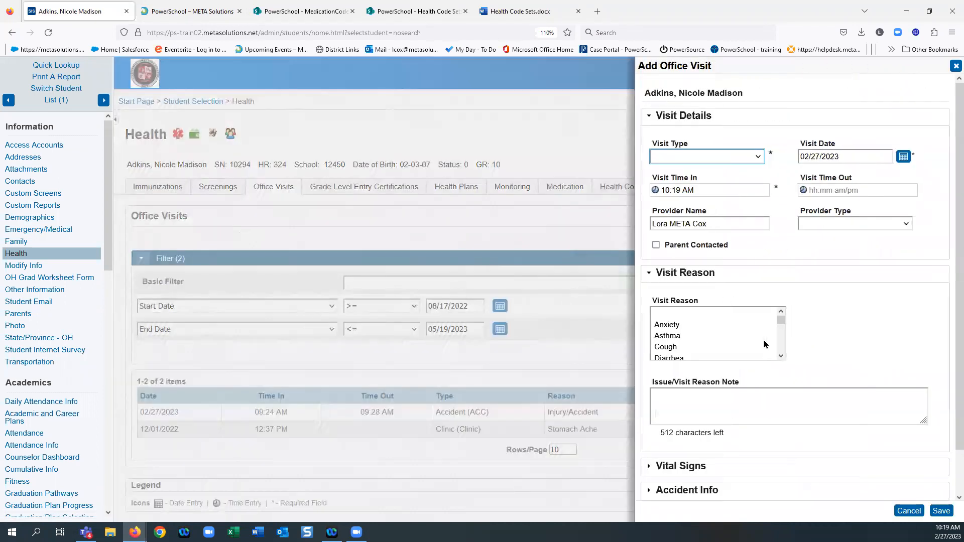
# Examine the visit type, provider type and visit reason choices for the new office visit without selecting any.
pyautogui.click(759, 157)
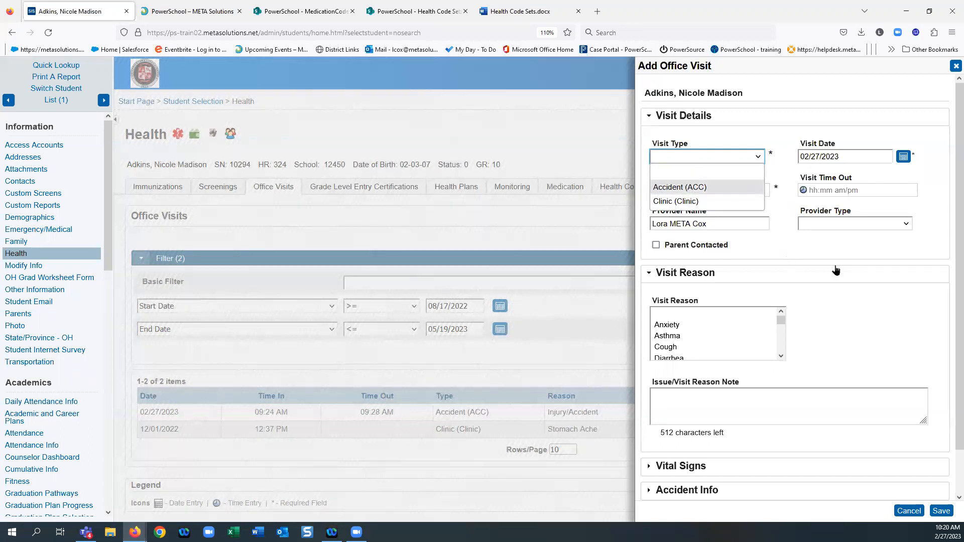
pyautogui.click(835, 271)
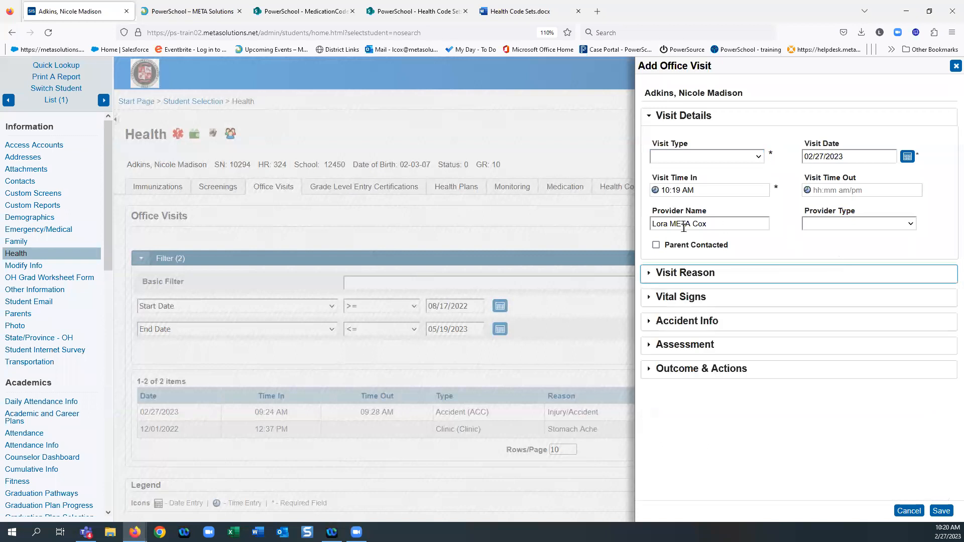
pyautogui.click(911, 225)
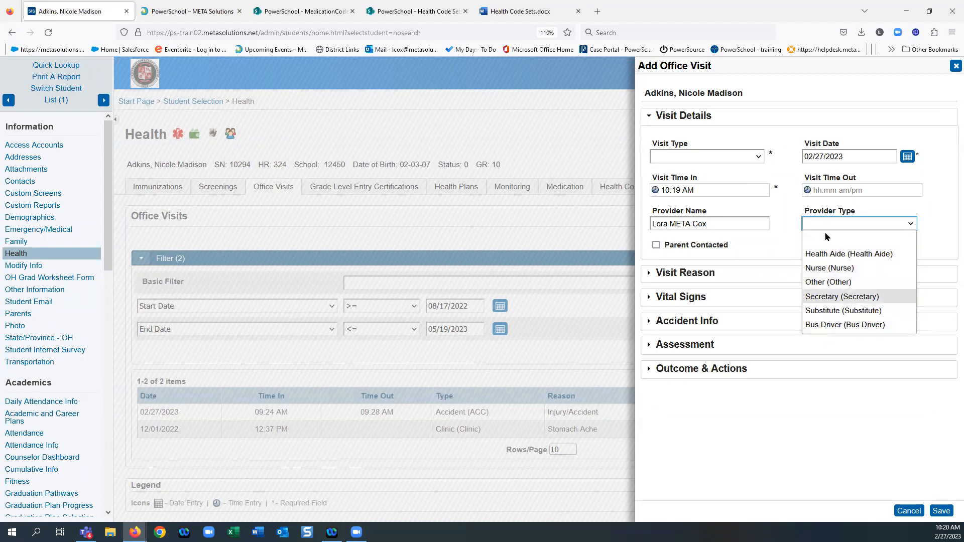
pyautogui.click(649, 273)
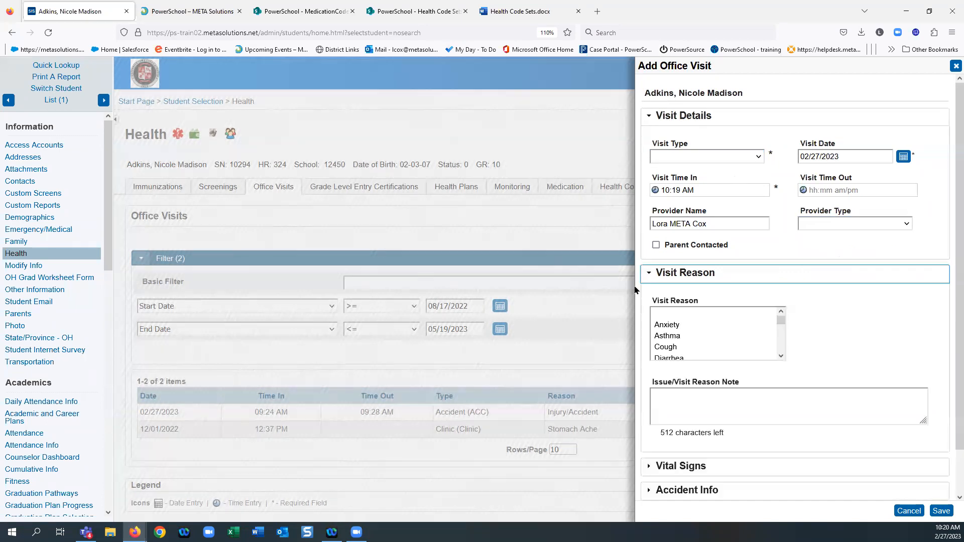
pyautogui.scroll(-2, 694, 322)
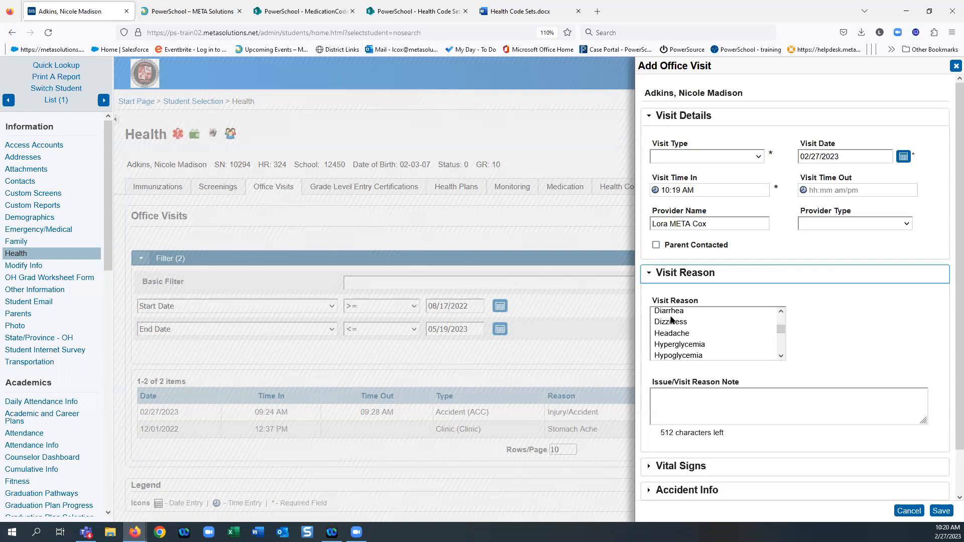
pyautogui.scroll(-2, 675, 330)
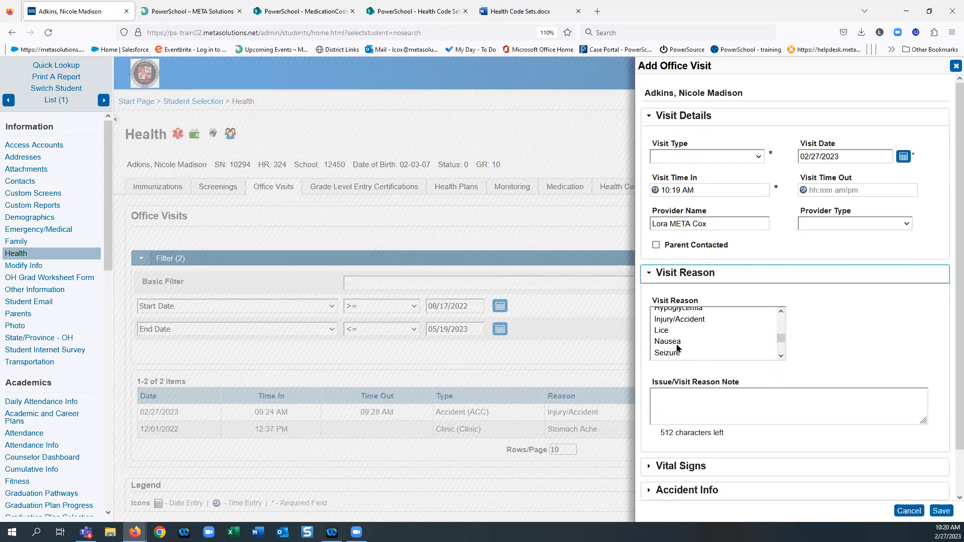
pyautogui.scroll(-2, 684, 341)
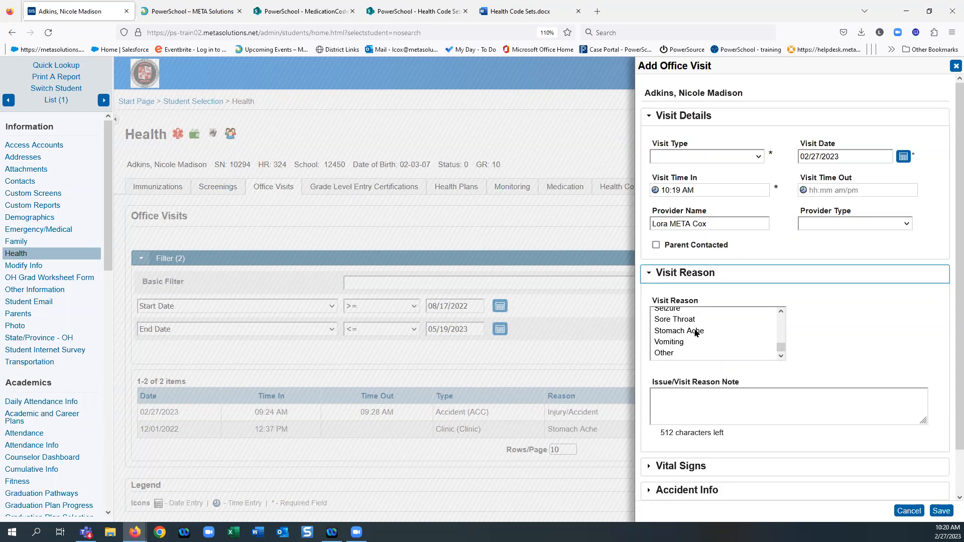
pyautogui.scroll(-2, 723, 315)
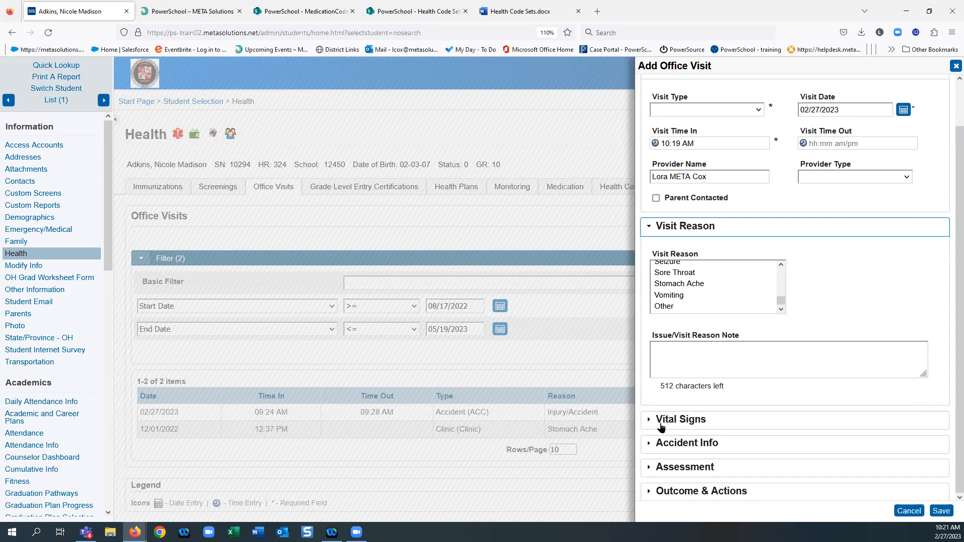
# Review the vital signs and accident info fields, including the injury type and body part choices, and cancel the new office visit.
pyautogui.click(660, 423)
pyautogui.scroll(-2, 657, 418)
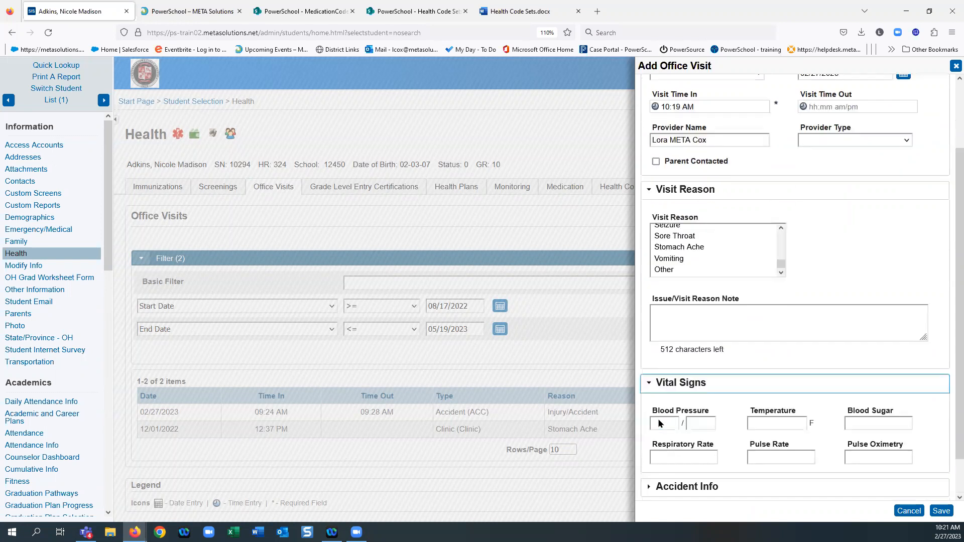
pyautogui.click(659, 444)
pyautogui.scroll(-3, 702, 352)
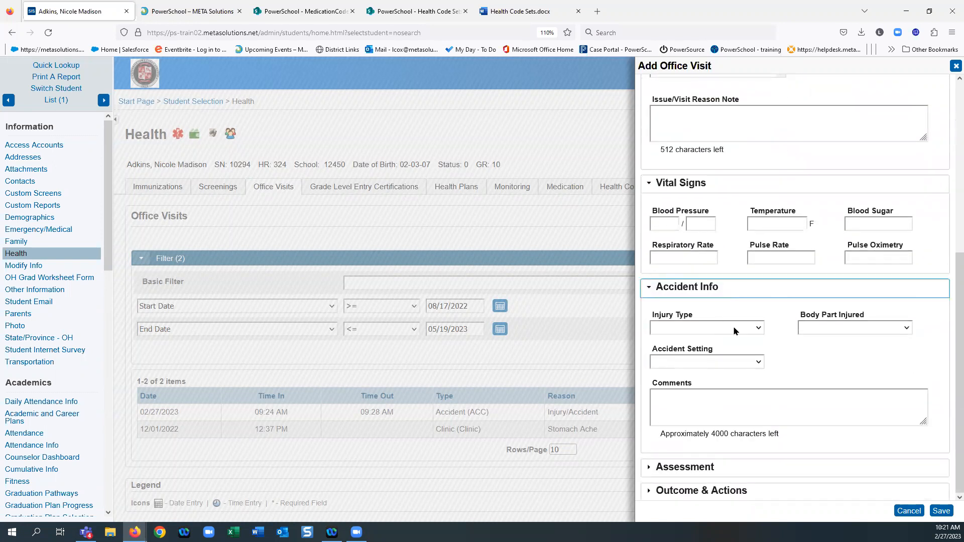
pyautogui.click(695, 327)
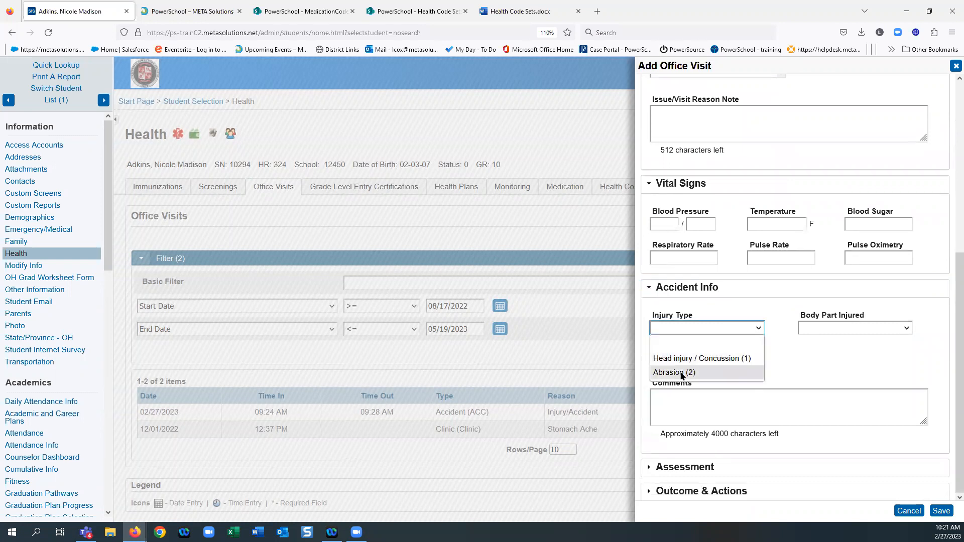
pyautogui.click(806, 327)
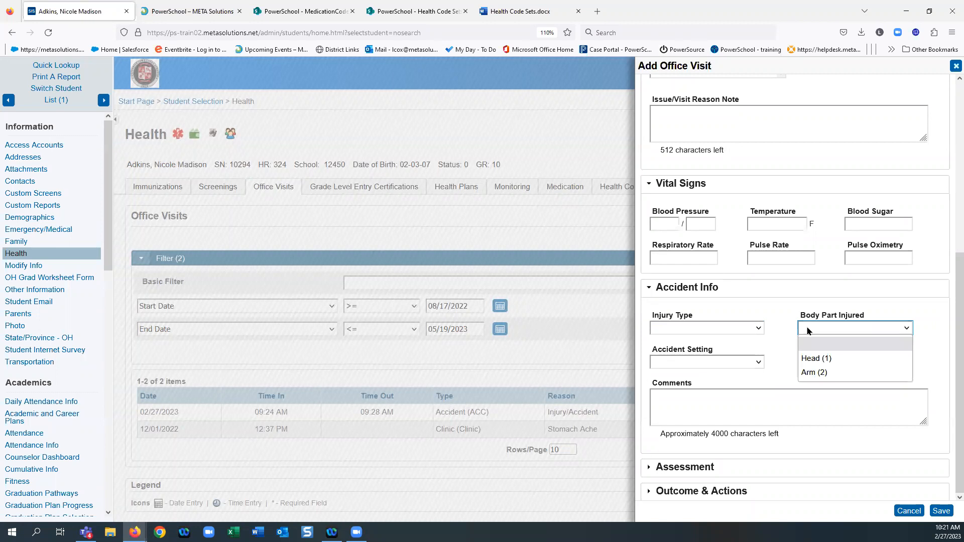
pyautogui.click(766, 315)
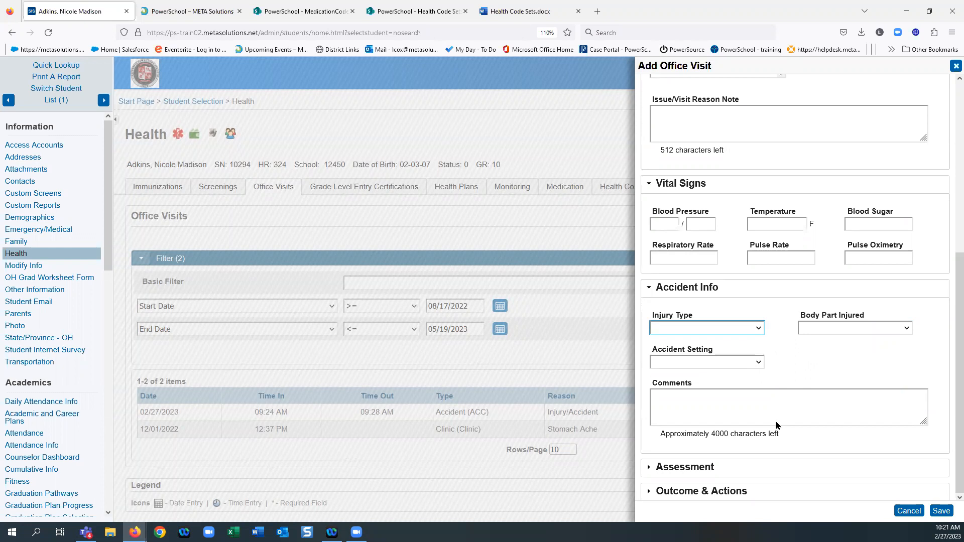
pyautogui.click(904, 509)
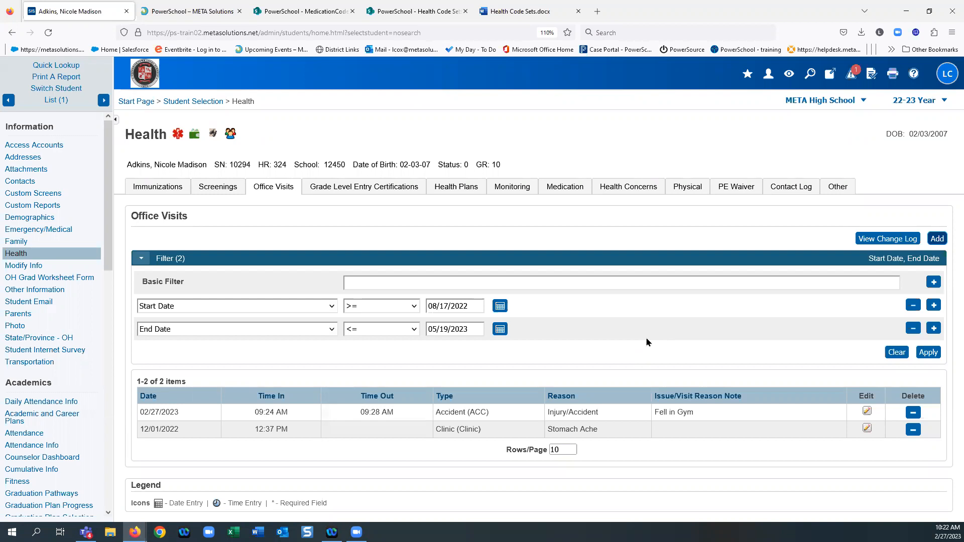
# Open the doses of the student's Aspirin medication that starts on 02/27/2023.
pyautogui.click(564, 188)
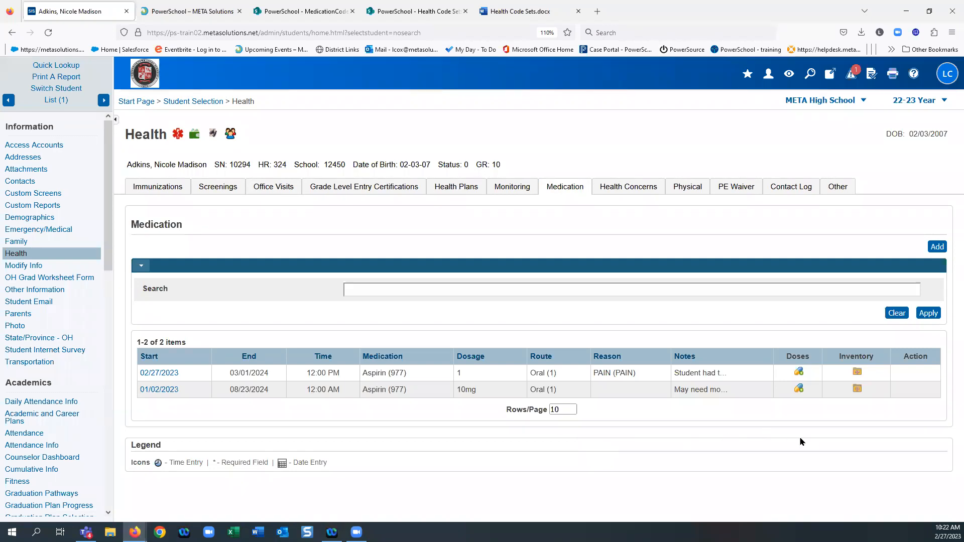
pyautogui.click(799, 373)
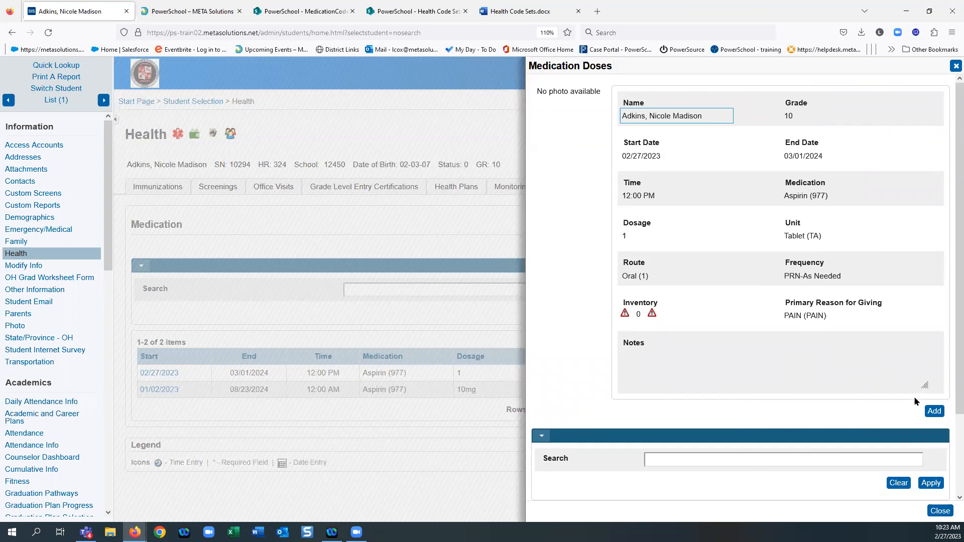
# Close the doses and start a new medication for the student with frequency BID-Twice a day and end date 02/27/2023.
pyautogui.click(938, 509)
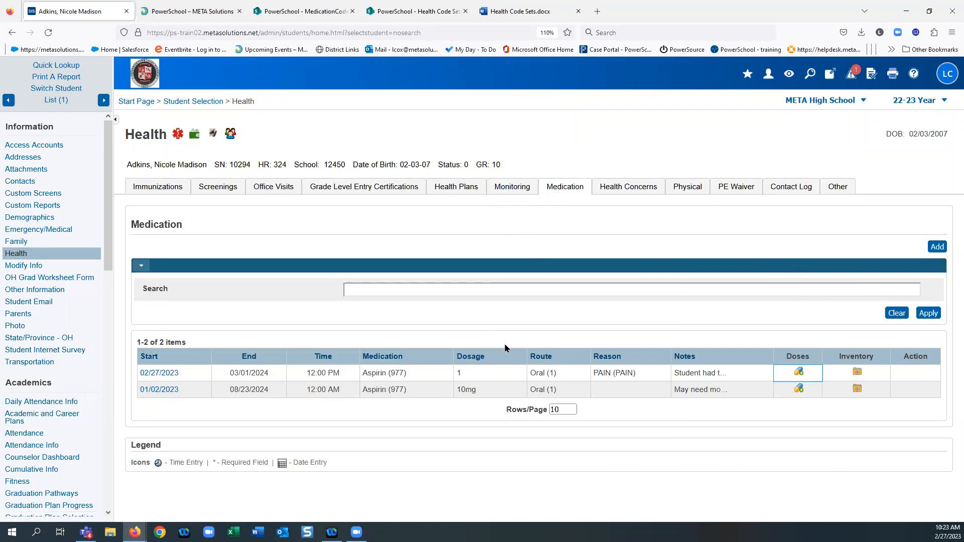
pyautogui.click(934, 250)
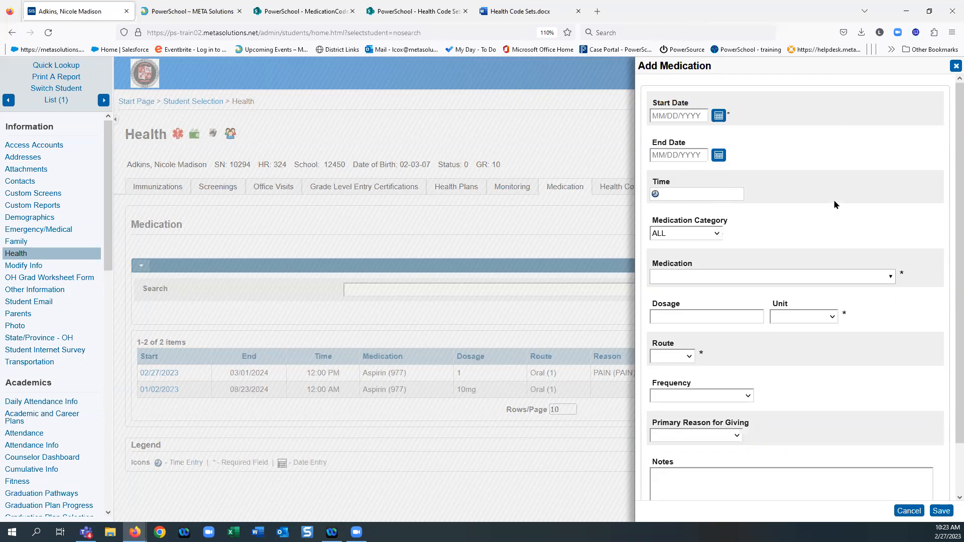
pyautogui.scroll(-2, 743, 346)
pyautogui.click(748, 342)
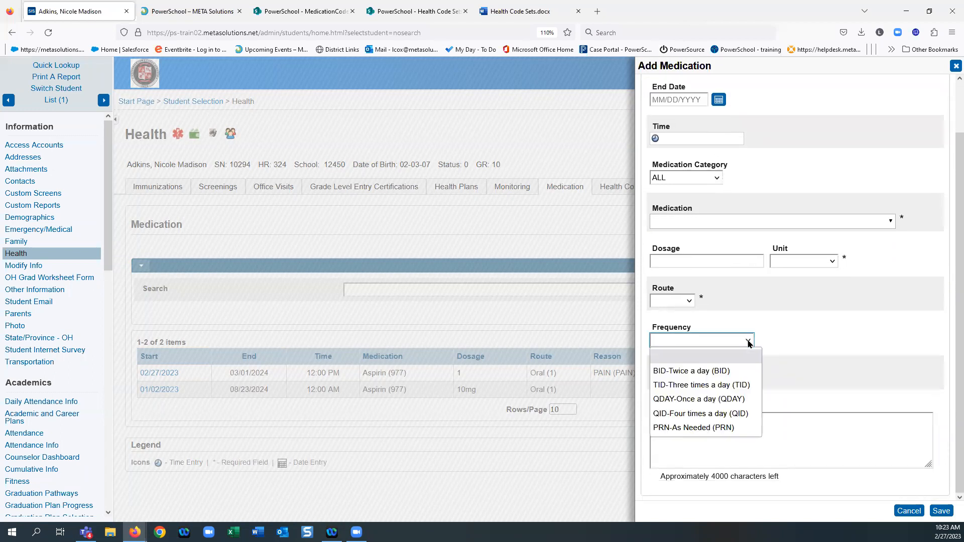
pyautogui.click(679, 375)
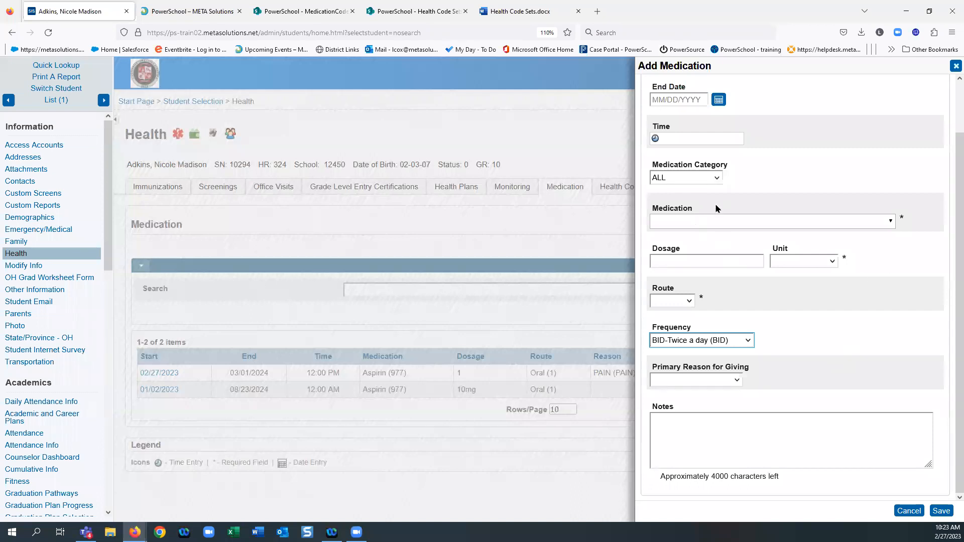
pyautogui.click(718, 100)
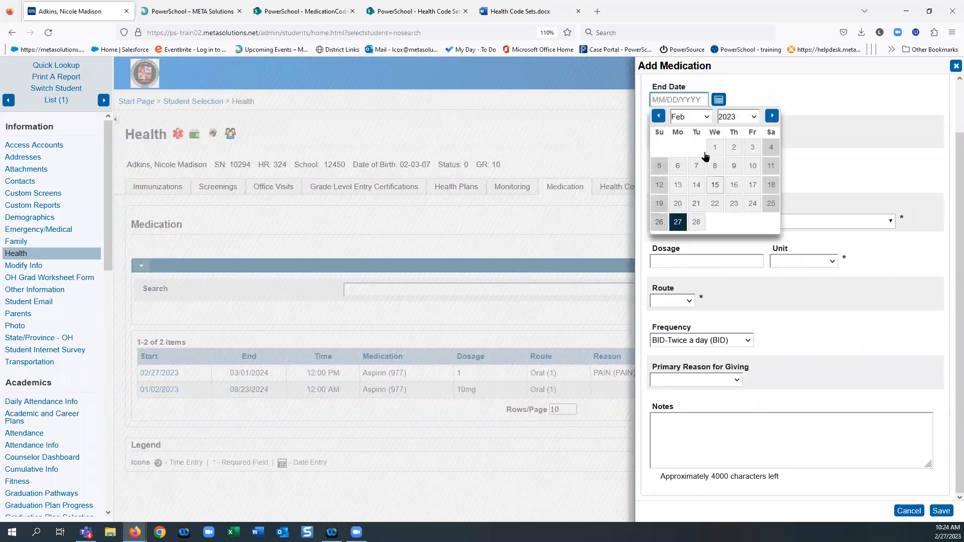
pyautogui.click(677, 221)
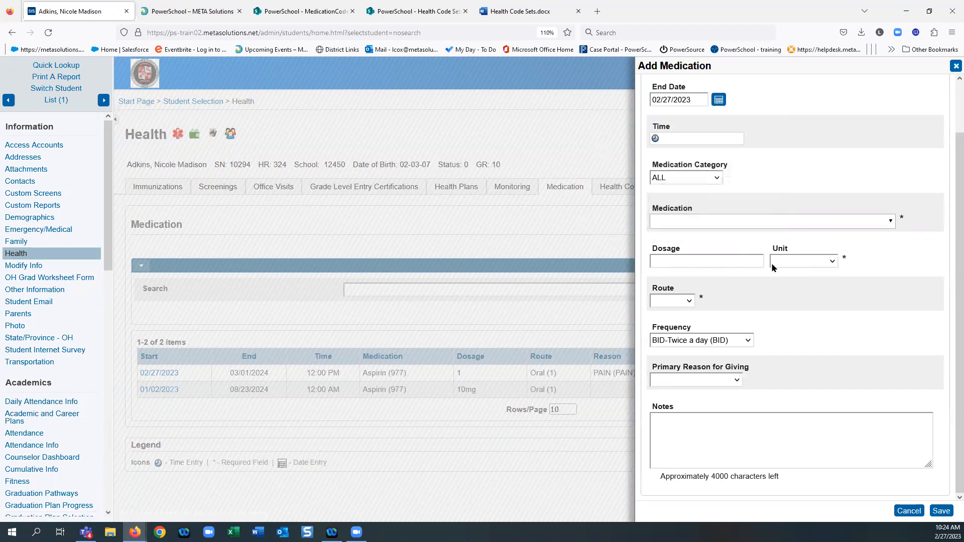
# Set the new medication to Aspirin (977) with dosage 1, unit Tablet (TA) and route Oral (1).
pyautogui.click(889, 222)
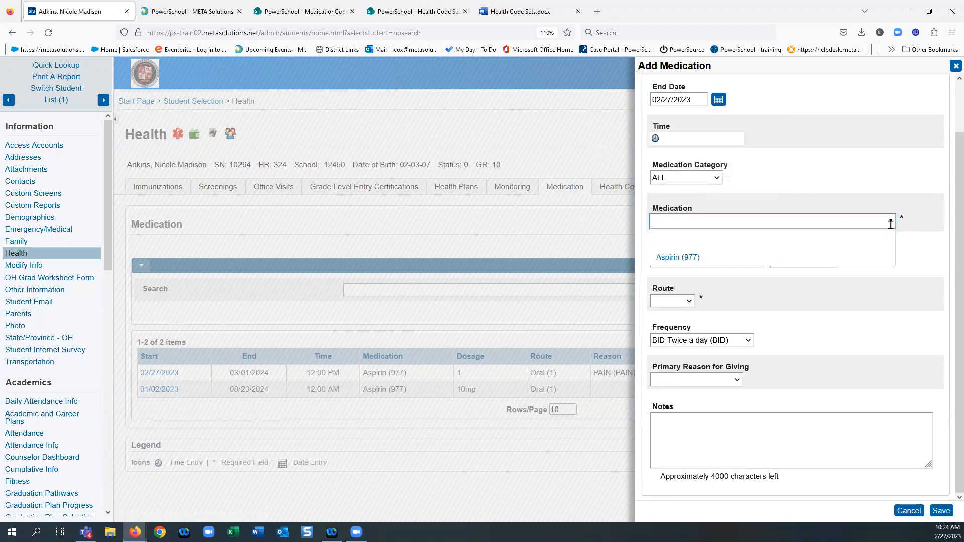
pyautogui.click(684, 264)
pyautogui.click(726, 263)
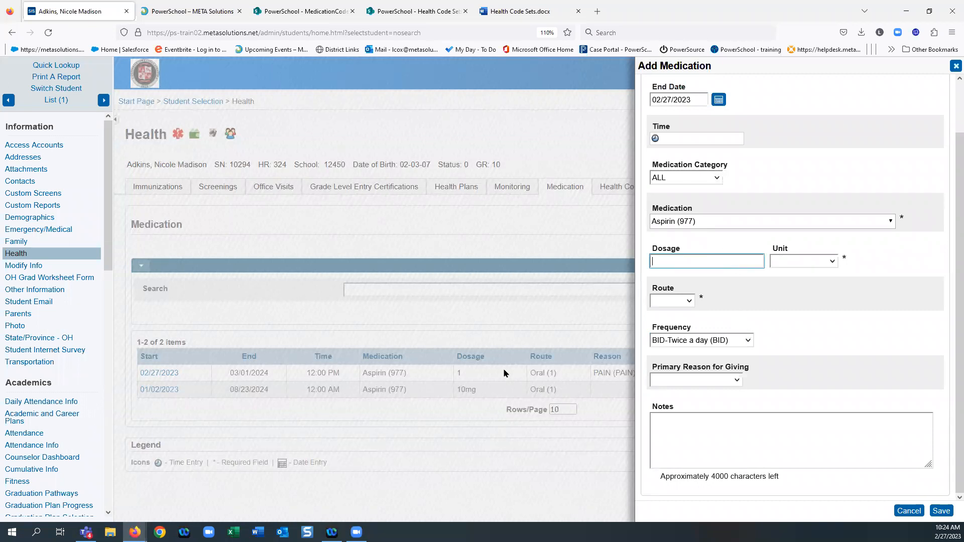
pyautogui.click(793, 260)
pyautogui.click(797, 292)
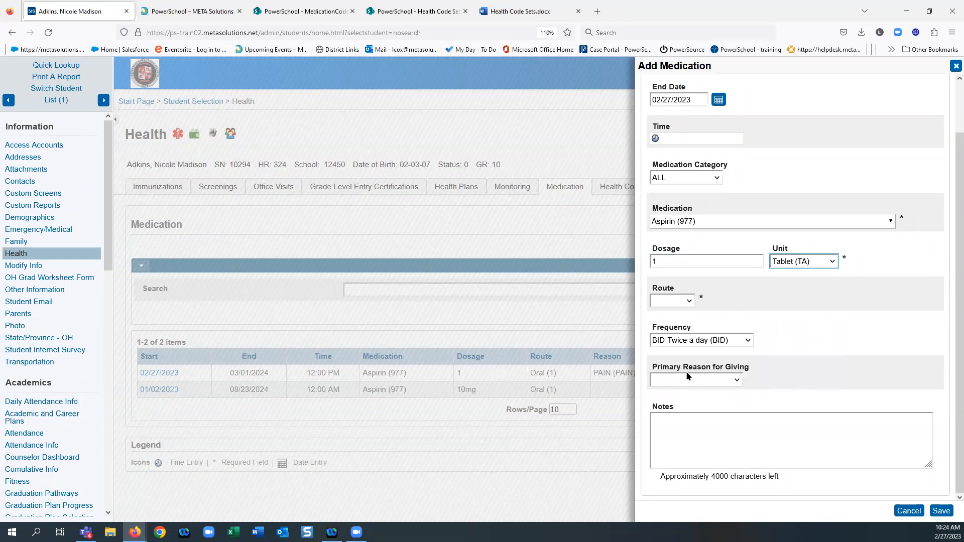
pyautogui.click(683, 302)
pyautogui.click(665, 325)
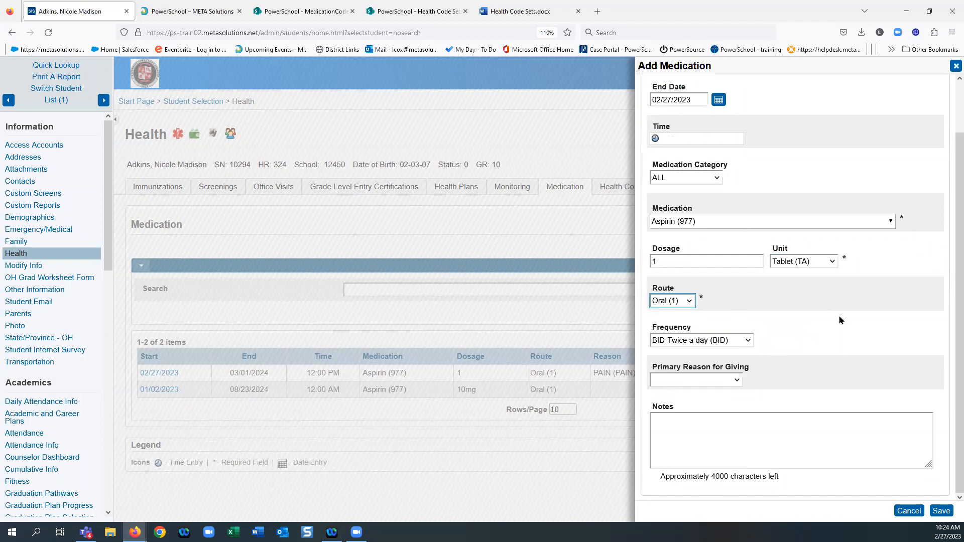
# Save the new medication with start date 02/27/2023 and end date 02/27/2024, and review its saved entry without changes.
pyautogui.click(941, 511)
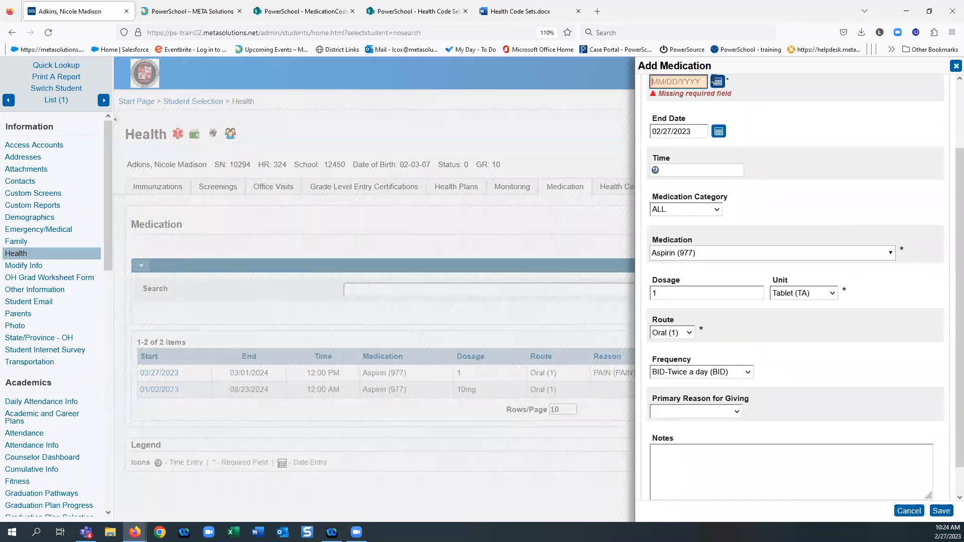
pyautogui.click(717, 81)
pyautogui.click(678, 203)
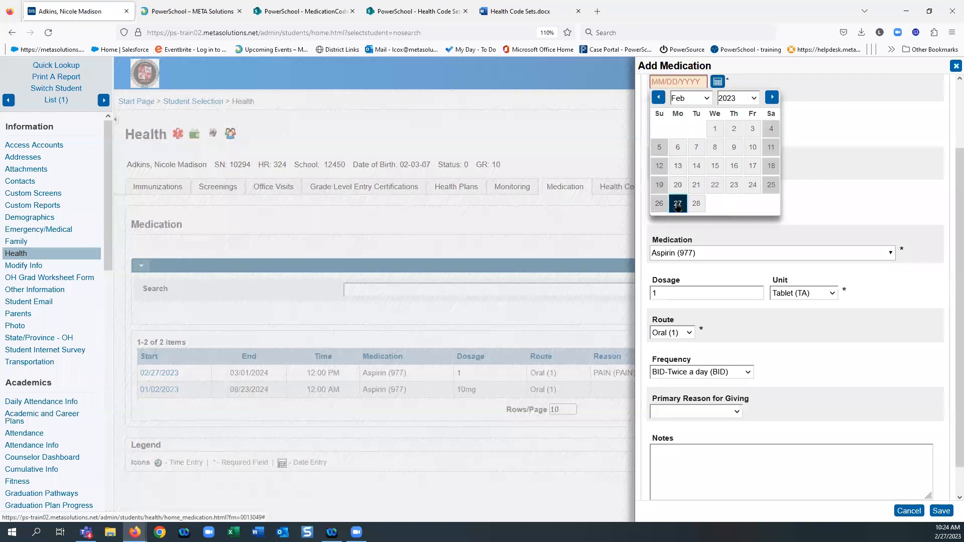
pyautogui.click(940, 511)
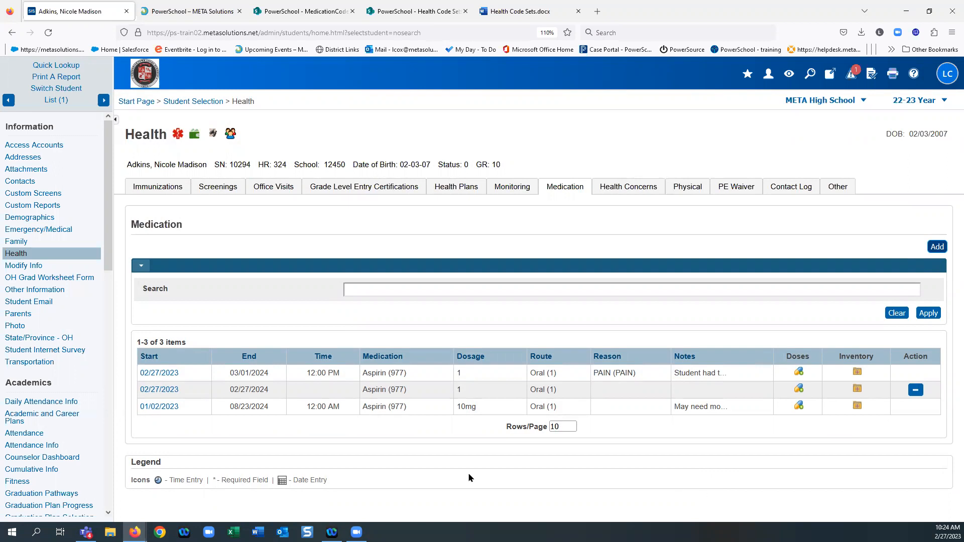
pyautogui.click(154, 394)
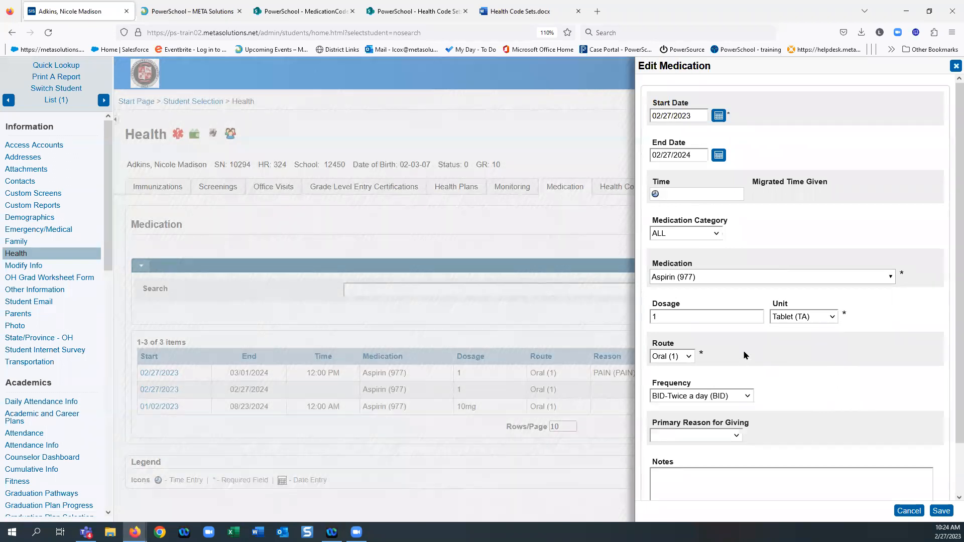
pyautogui.click(909, 511)
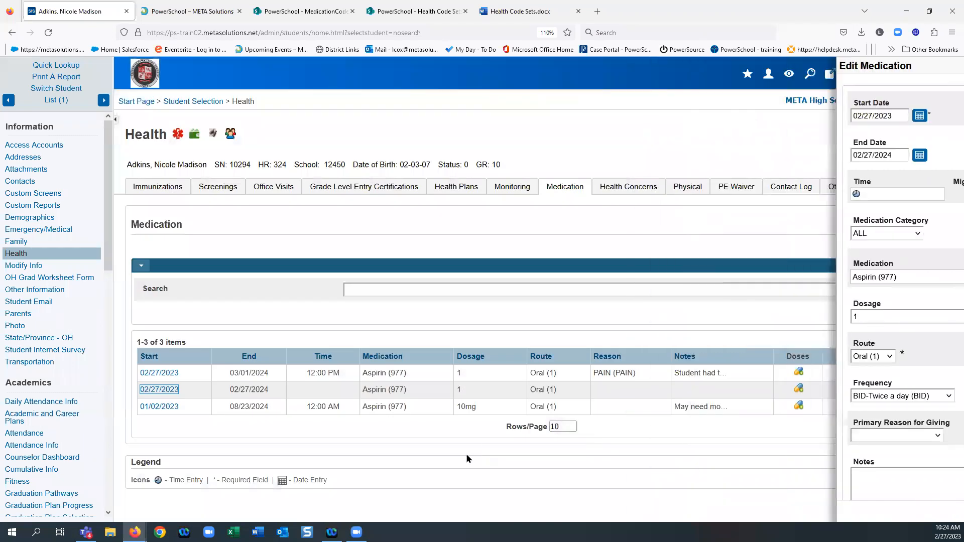
# Add an inventory record of 20 tablets Received on 02/27/2023 to the Aspirin medication ending 02/27/2024.
pyautogui.click(856, 389)
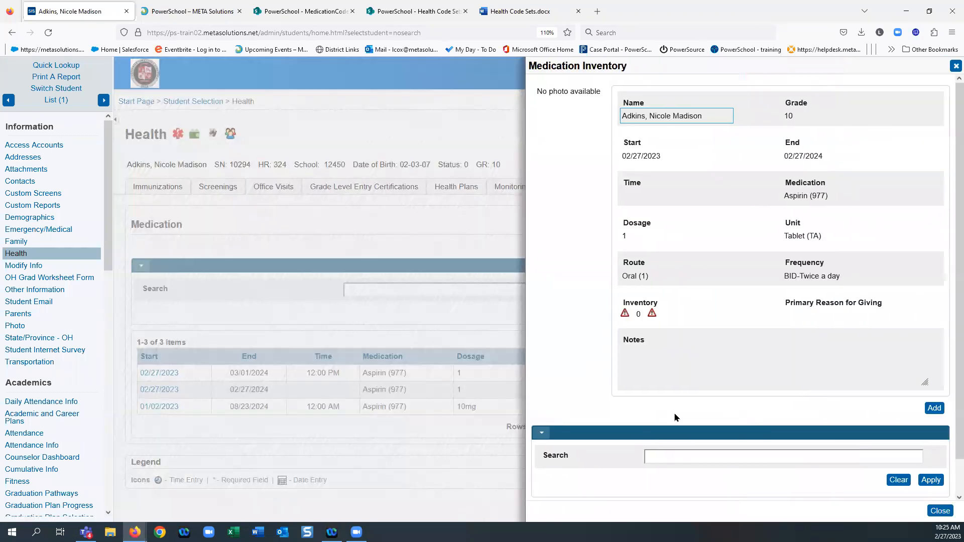
pyautogui.click(933, 408)
pyautogui.press('Tab')
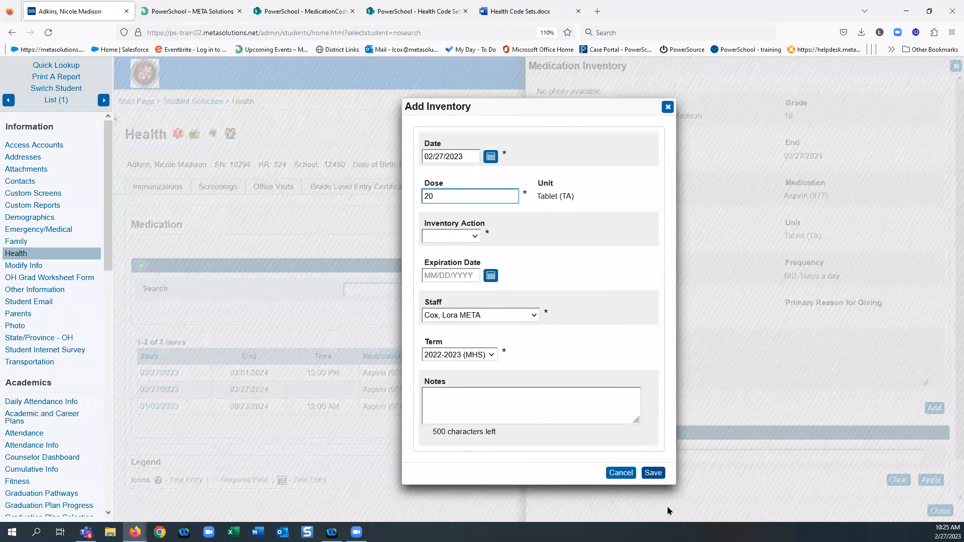
pyautogui.click(448, 236)
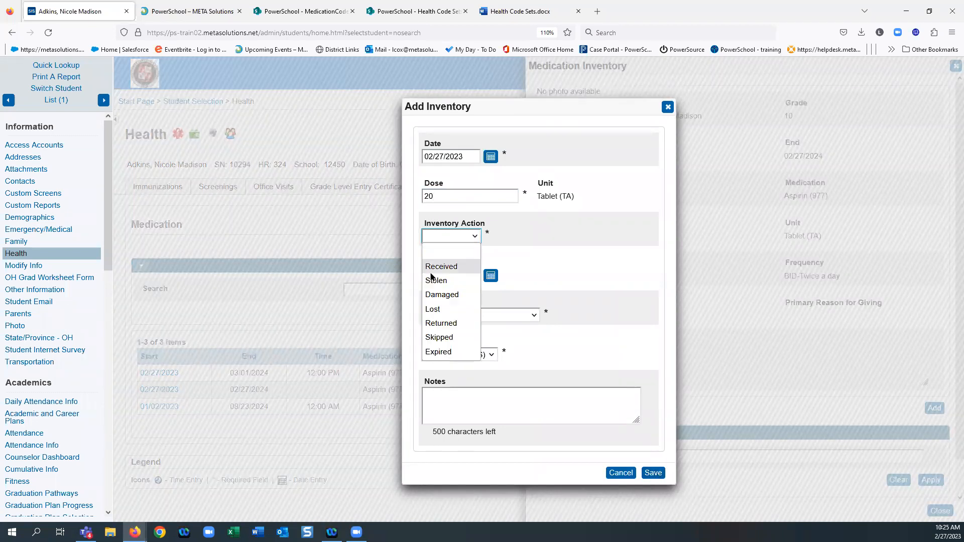
pyautogui.click(432, 266)
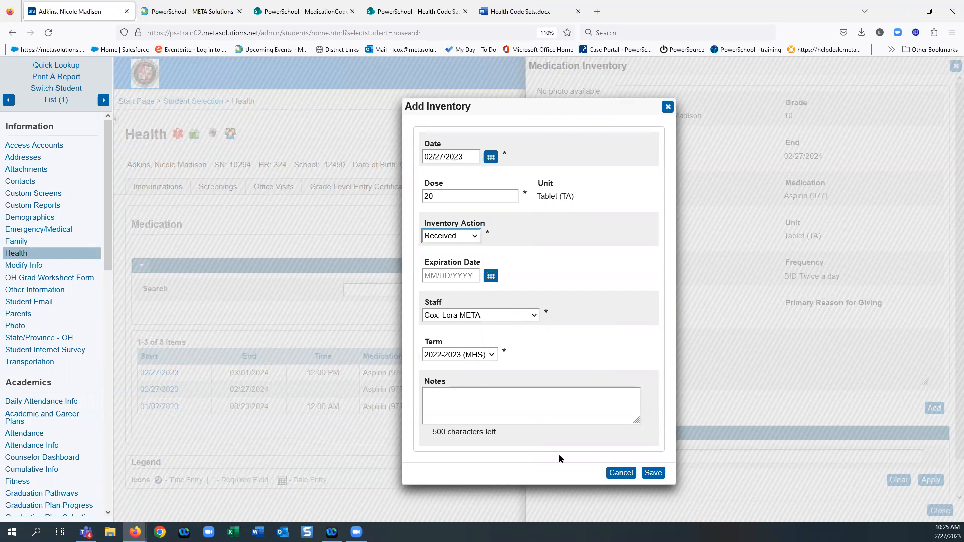
pyautogui.click(653, 473)
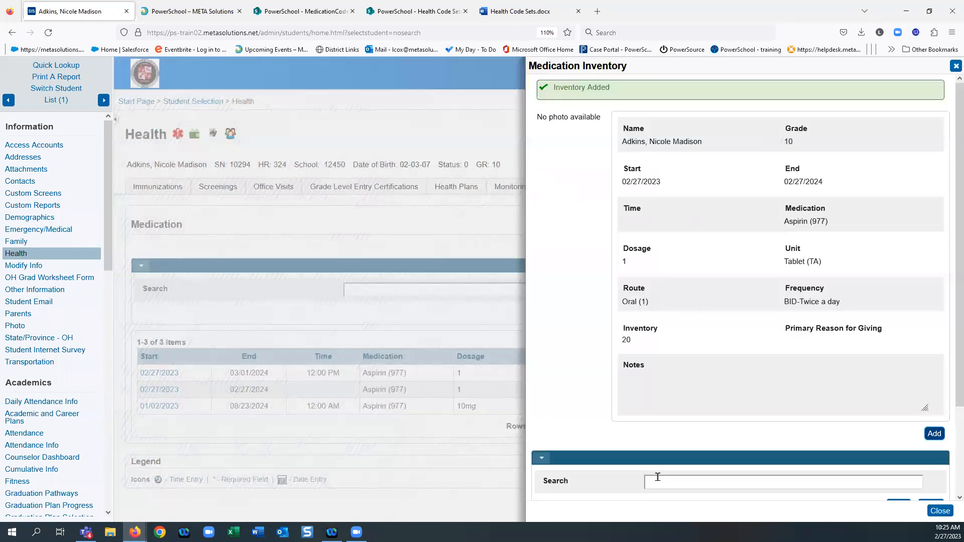
pyautogui.click(938, 511)
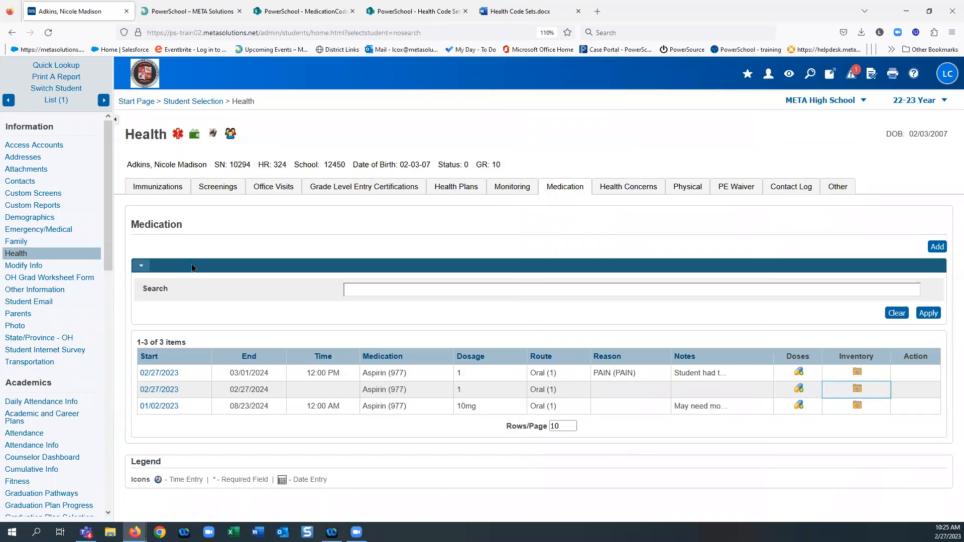
# Open Health Management from the start page and review the daily log's activities and statuses for 02/27/2023.
pyautogui.click(135, 101)
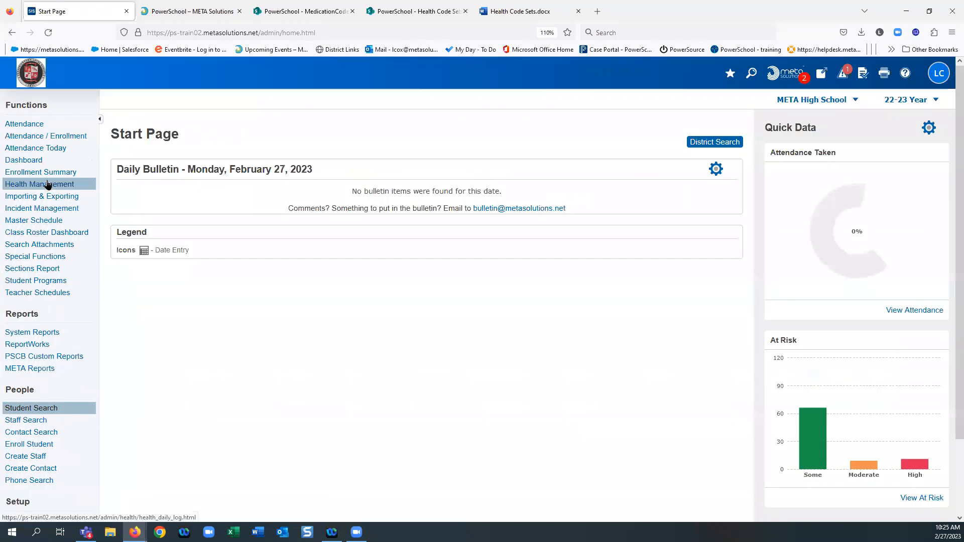
pyautogui.click(47, 185)
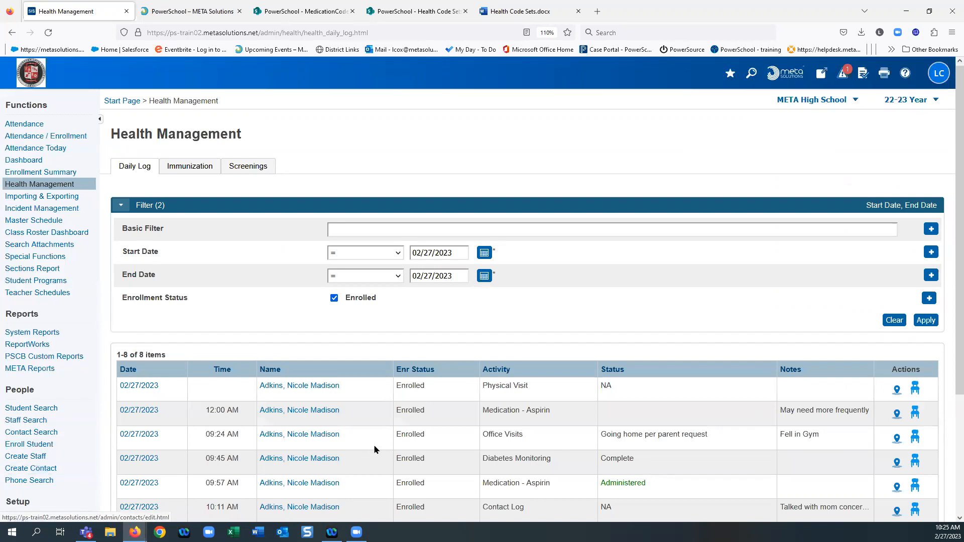
pyautogui.scroll(-2, 402, 439)
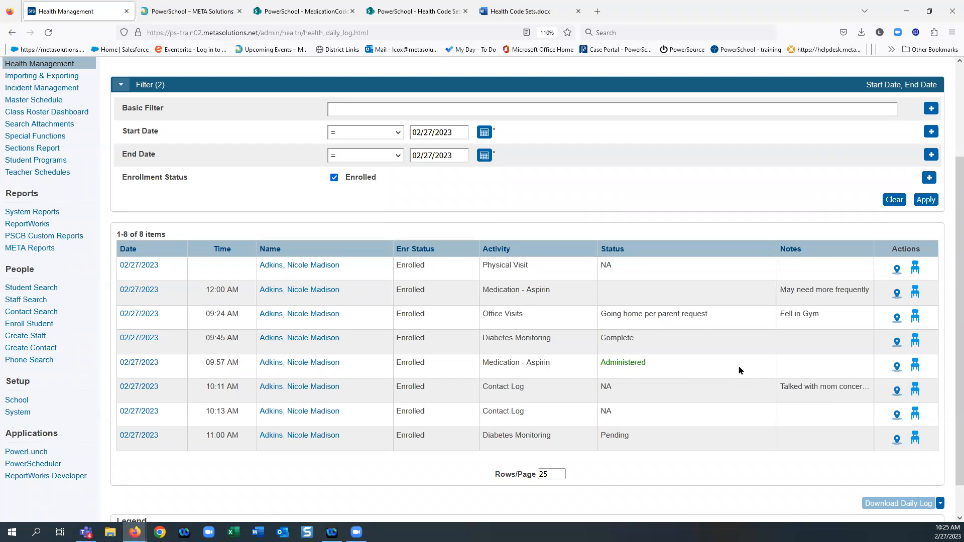
pyautogui.scroll(3, 749, 403)
pyautogui.scroll(1, 751, 408)
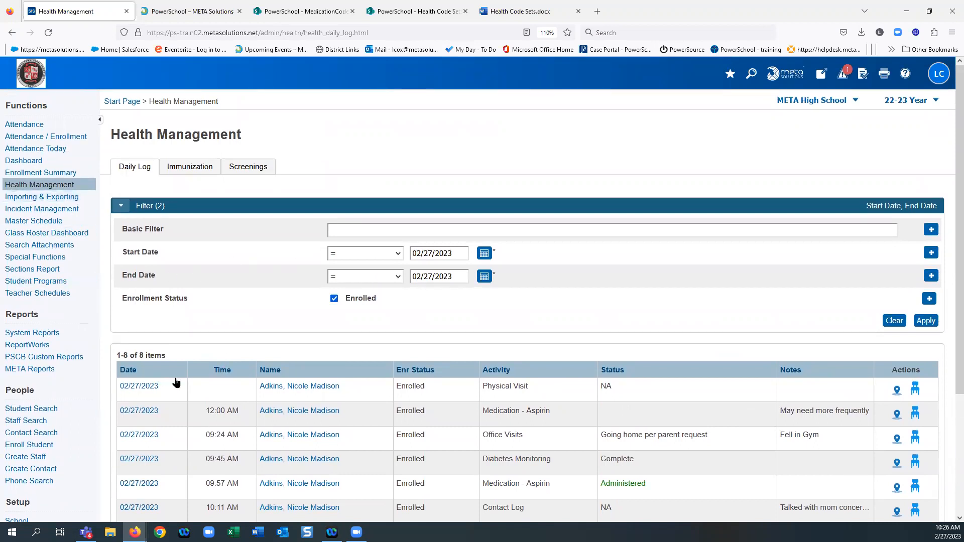
pyautogui.scroll(-3, 948, 407)
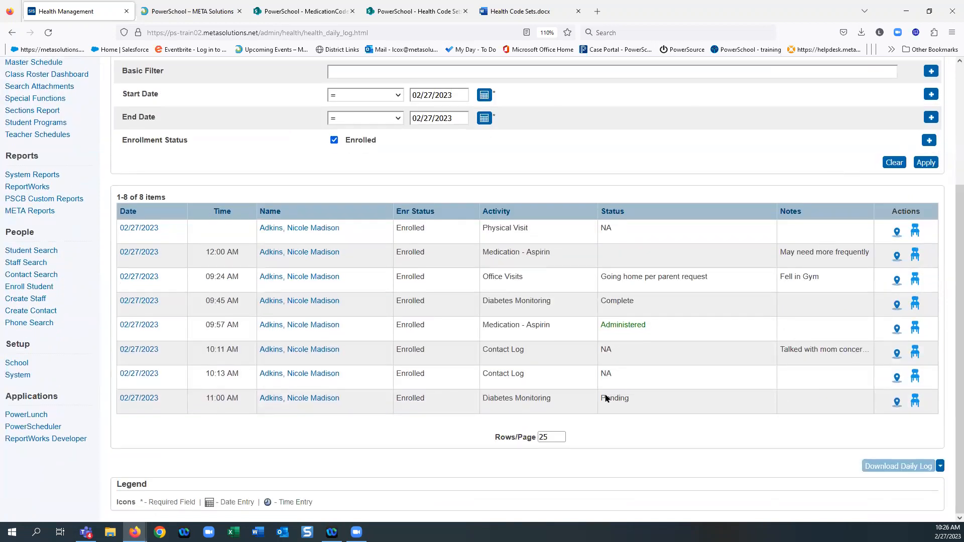
pyautogui.scroll(3, 699, 356)
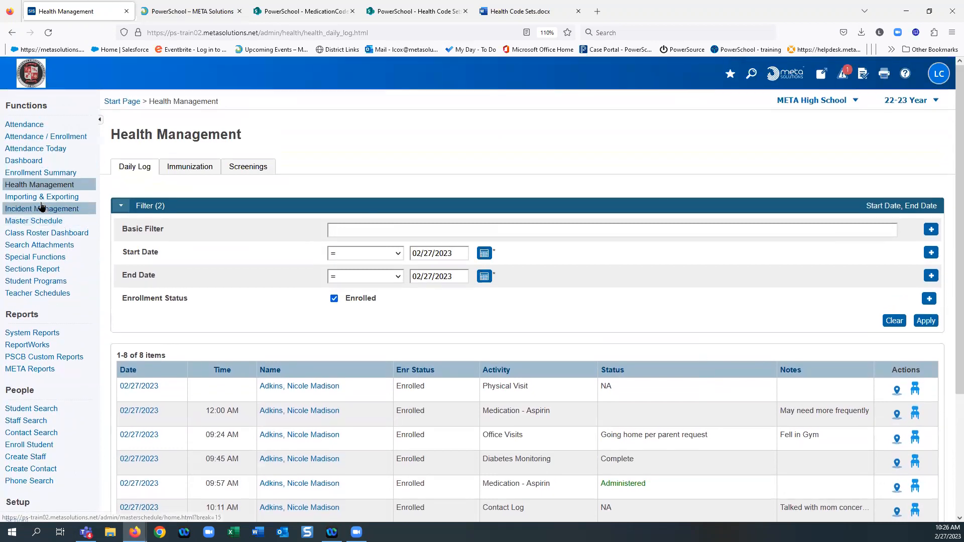
pyautogui.click(56, 187)
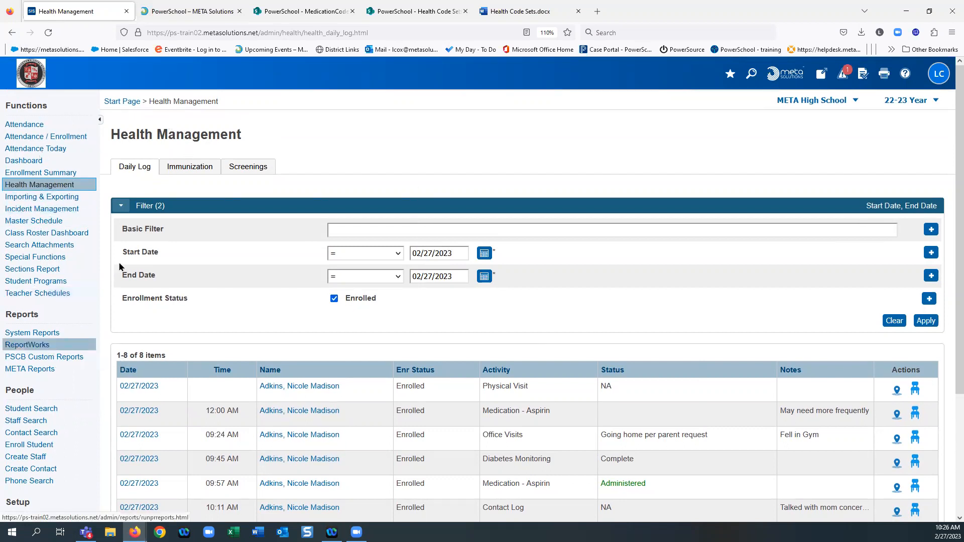
# Return to the selected student's medication list and view the doses of the Aspirin medication ending 03/01/2024.
pyautogui.click(121, 102)
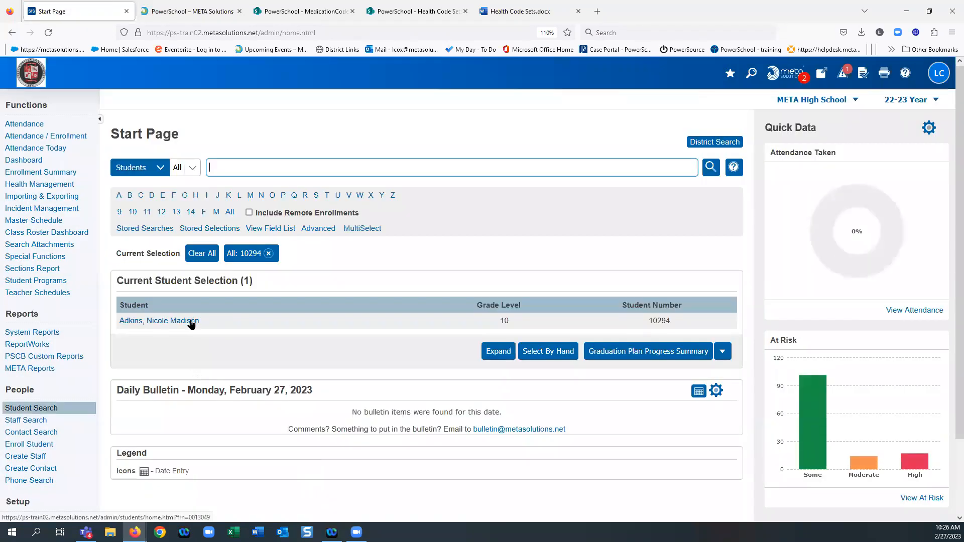
pyautogui.click(189, 321)
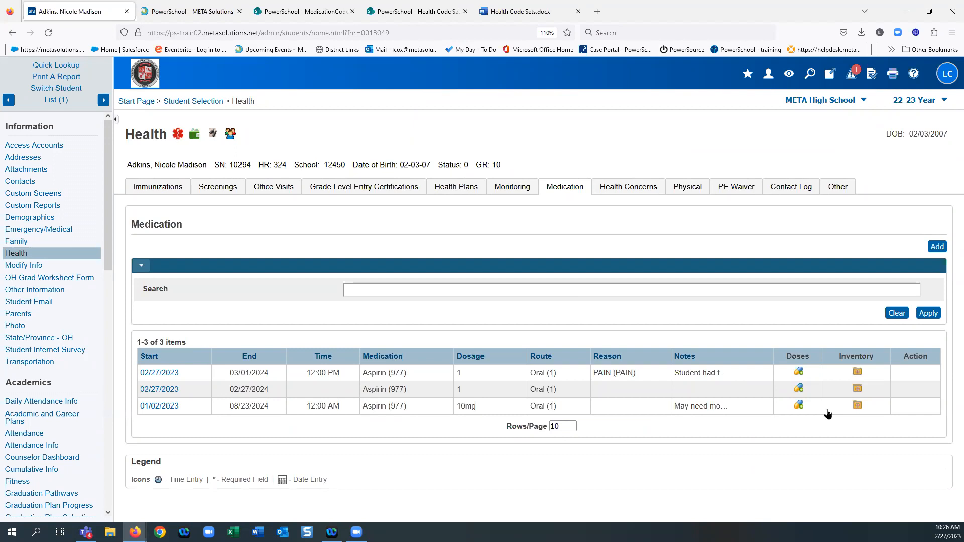
pyautogui.click(799, 373)
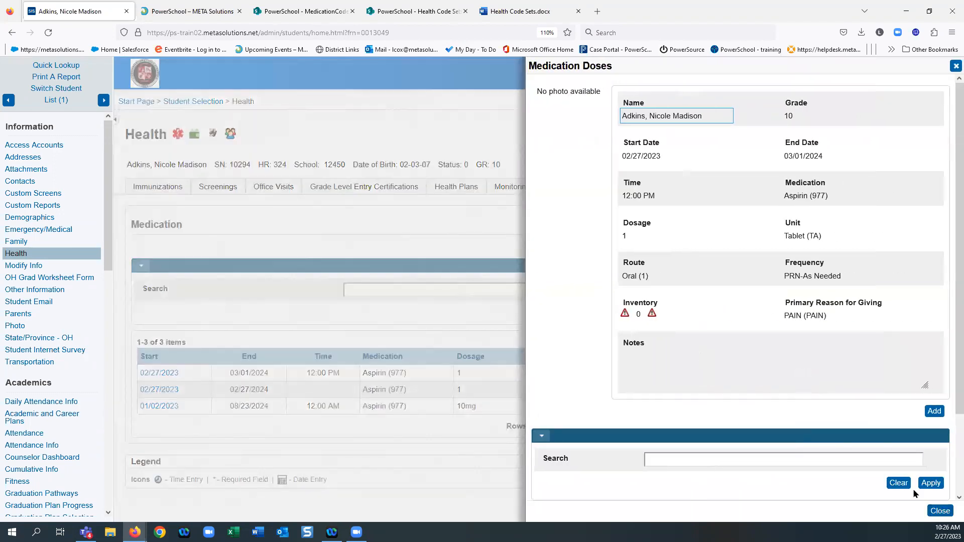
pyautogui.click(939, 510)
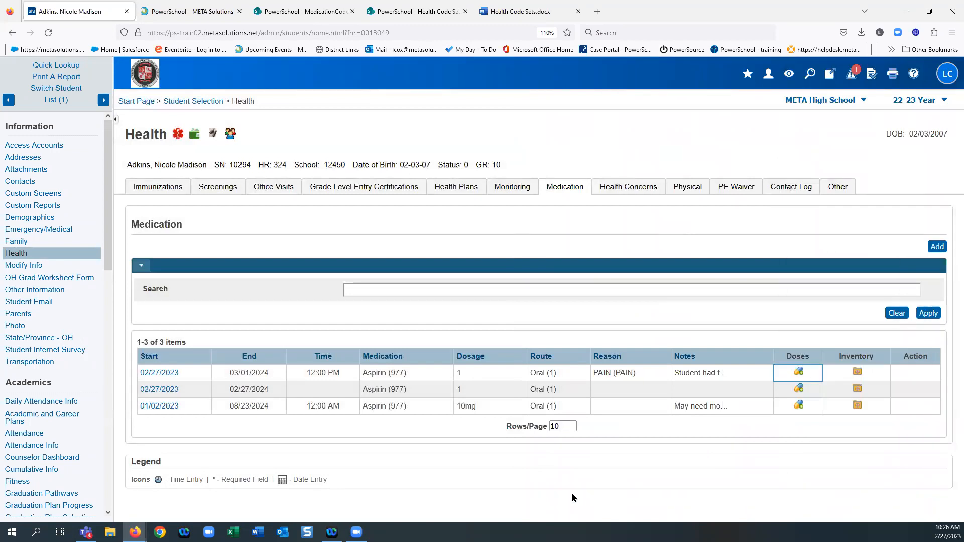
# Examine the new dose fields for the Aspirin medication ending 02/27/2024 and cancel the entry.
pyautogui.click(798, 390)
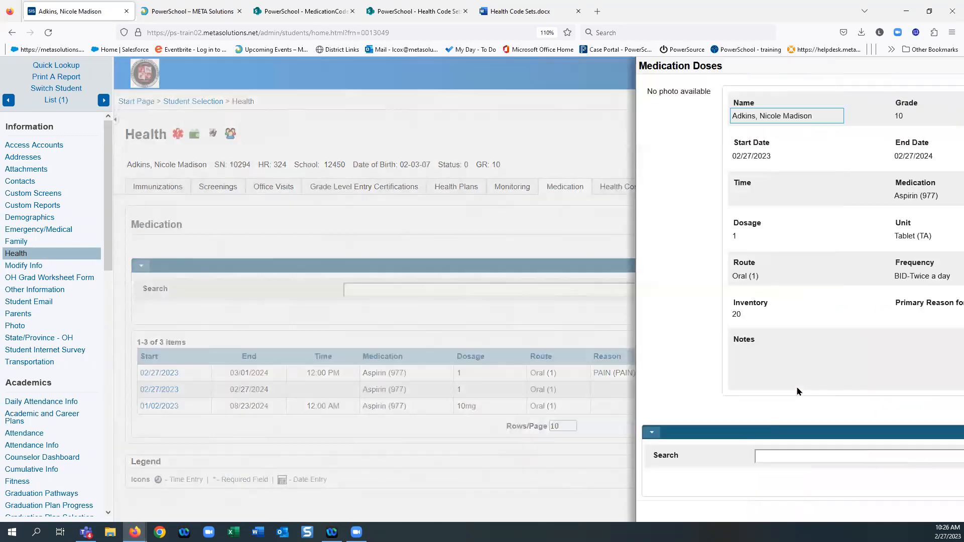
pyautogui.click(933, 408)
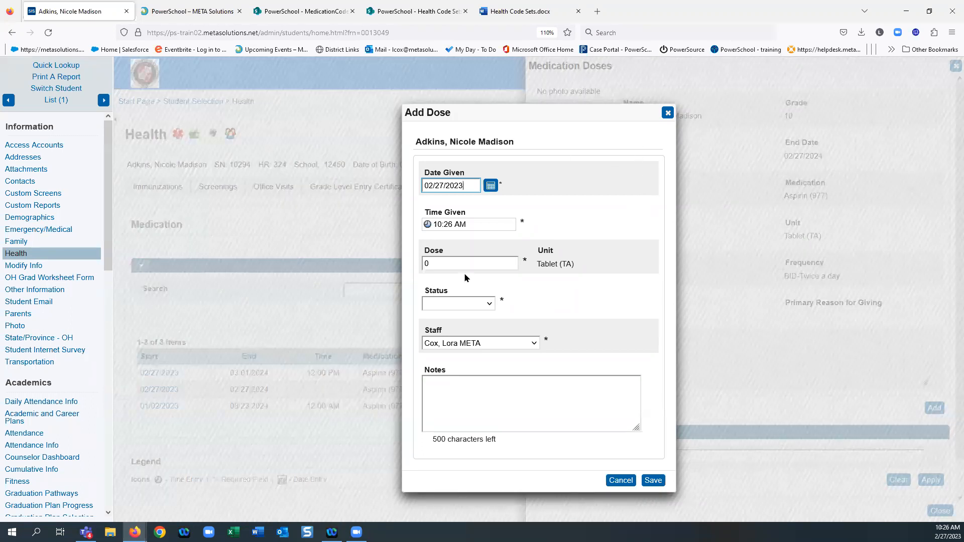
pyautogui.click(667, 113)
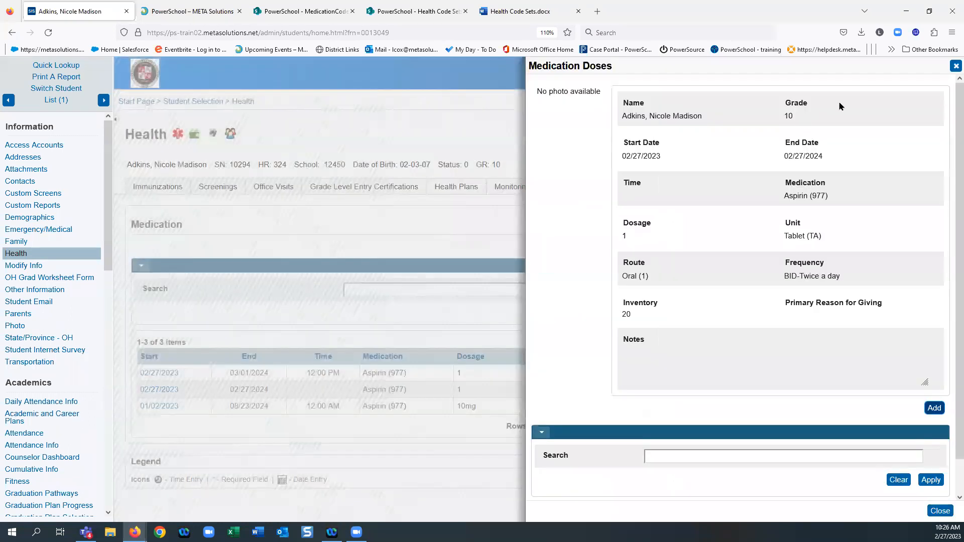
# Close the medication doses and set the dosage of the Aspirin medication ending 02/27/2024 to 2, saving the record.
pyautogui.click(951, 69)
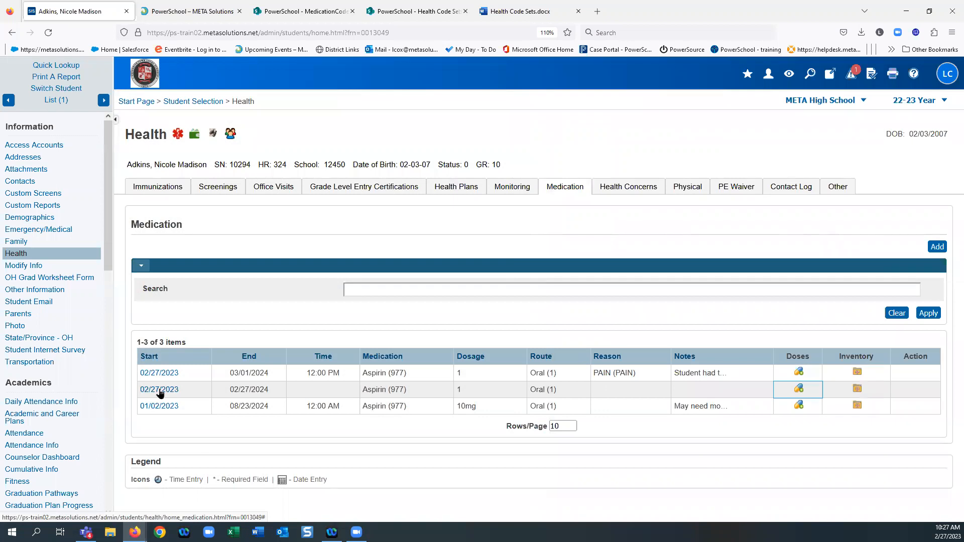
pyautogui.click(159, 390)
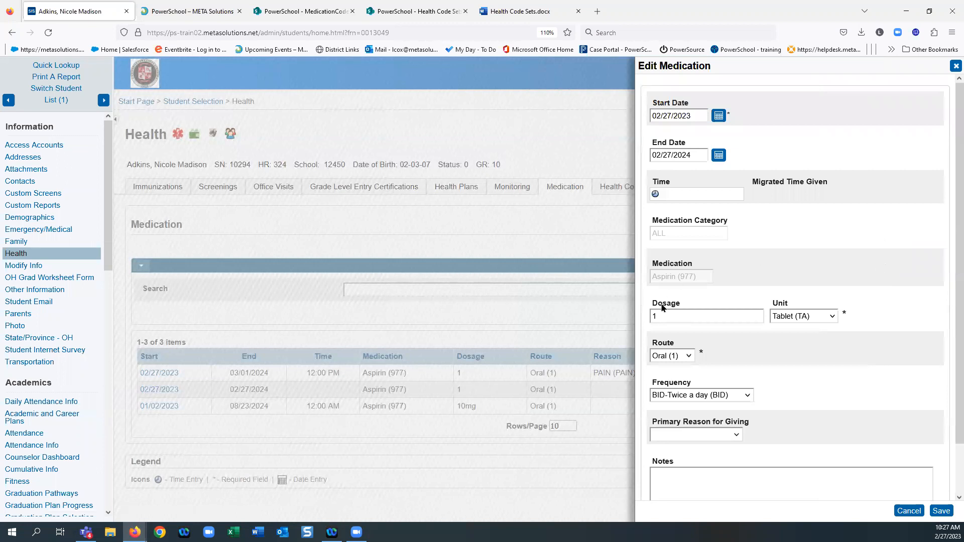
pyautogui.doubleClick(681, 315)
pyautogui.click(942, 510)
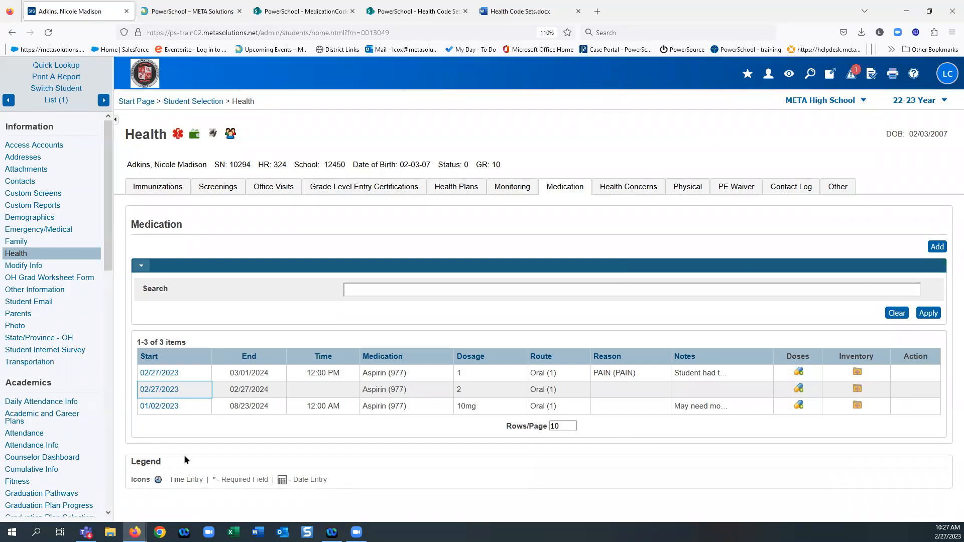
# Open the student's monitoring schedule, view the fields for adding a monitoring event, and cancel without adding one.
pyautogui.click(513, 187)
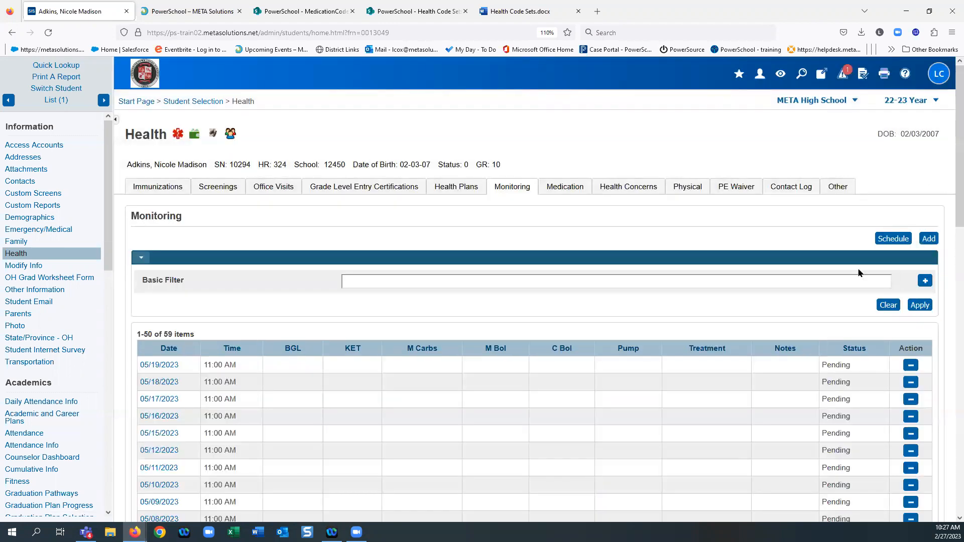
pyautogui.click(893, 238)
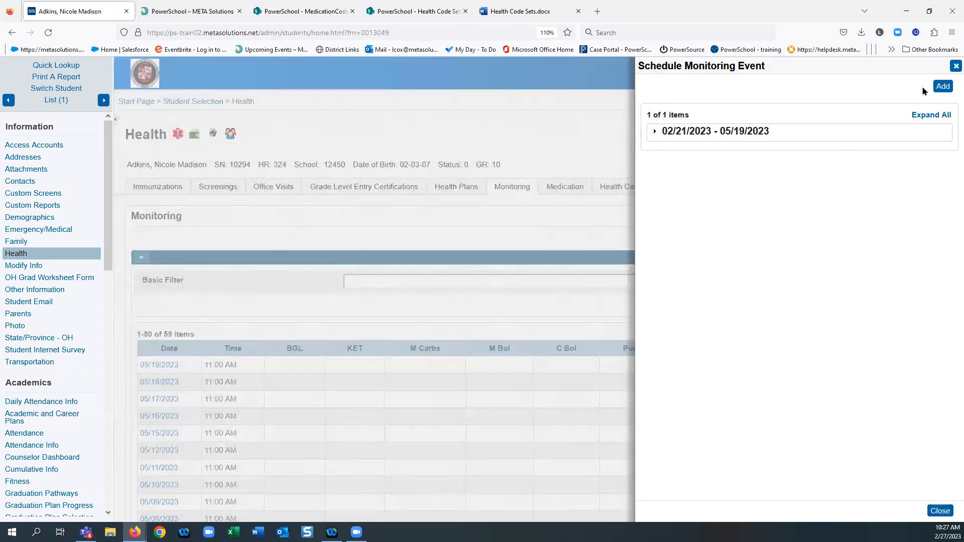
pyautogui.click(943, 89)
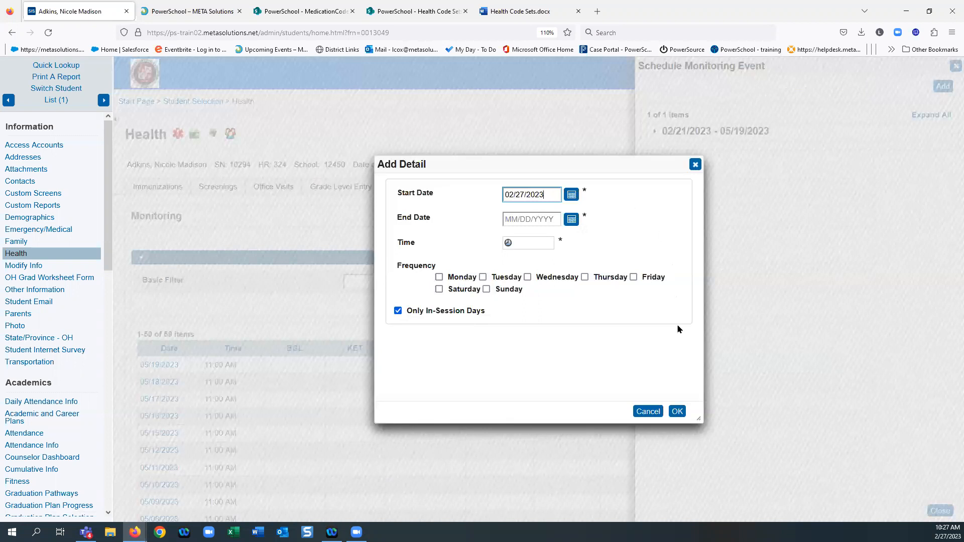
pyautogui.click(648, 411)
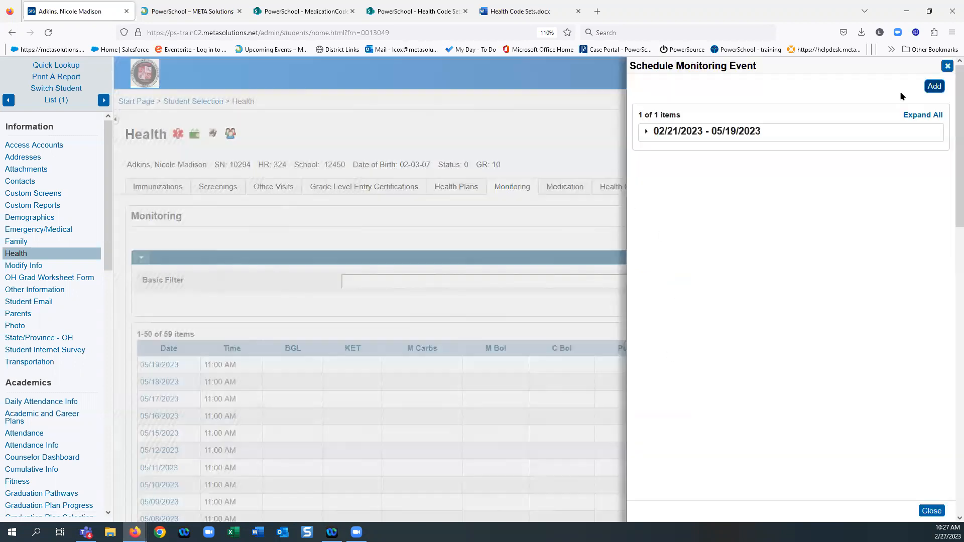
pyautogui.click(953, 67)
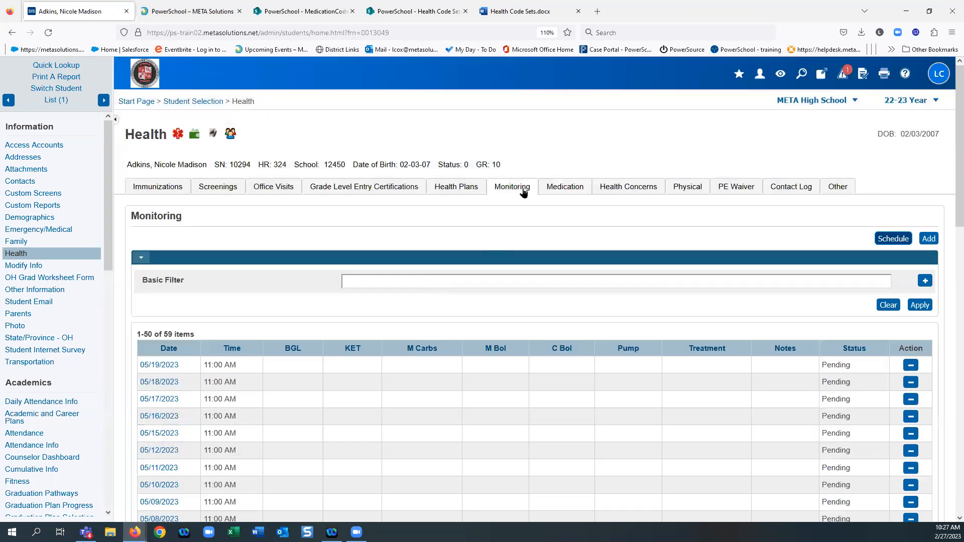
# Return to the student's medication list and view the dose details of the Aspirin medication ending 02/27/2024.
pyautogui.click(559, 189)
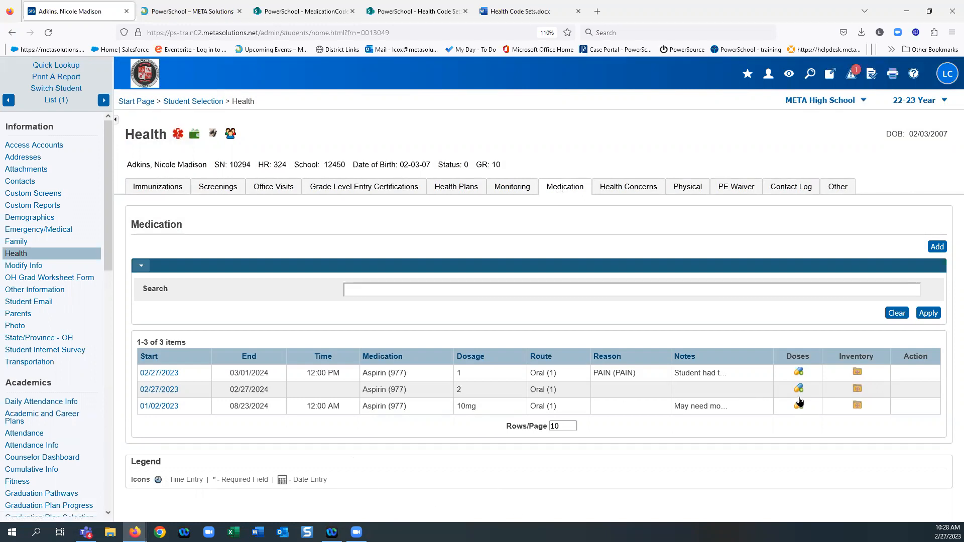
pyautogui.click(799, 390)
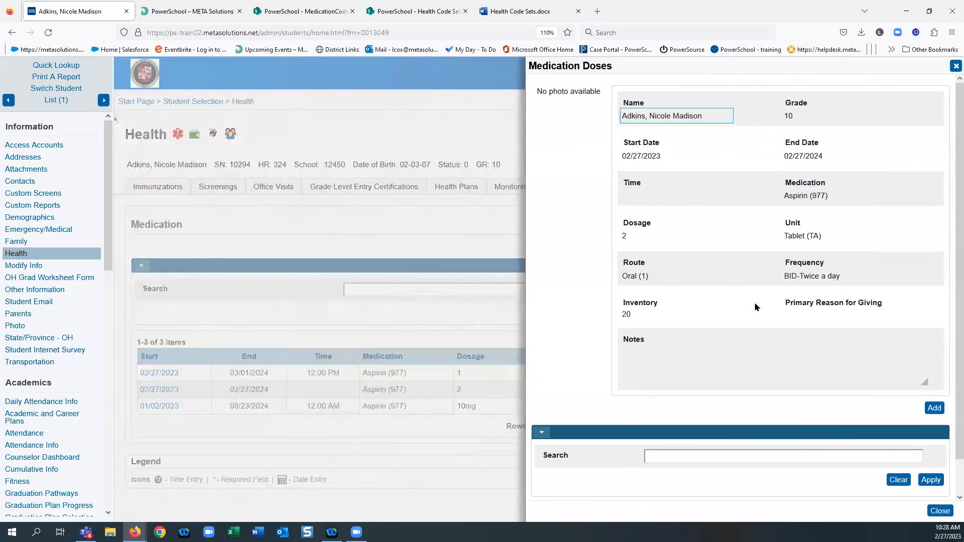
pyautogui.click(899, 479)
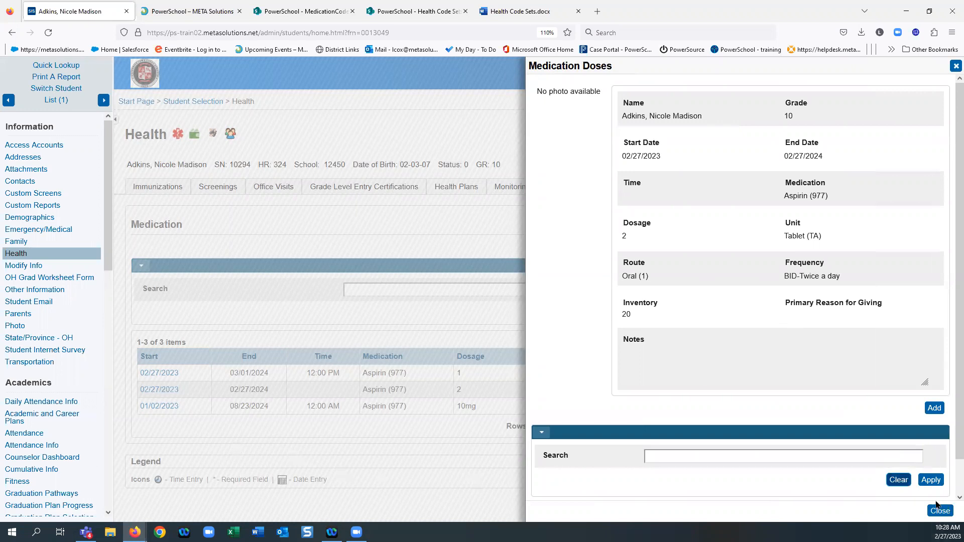
pyautogui.click(939, 510)
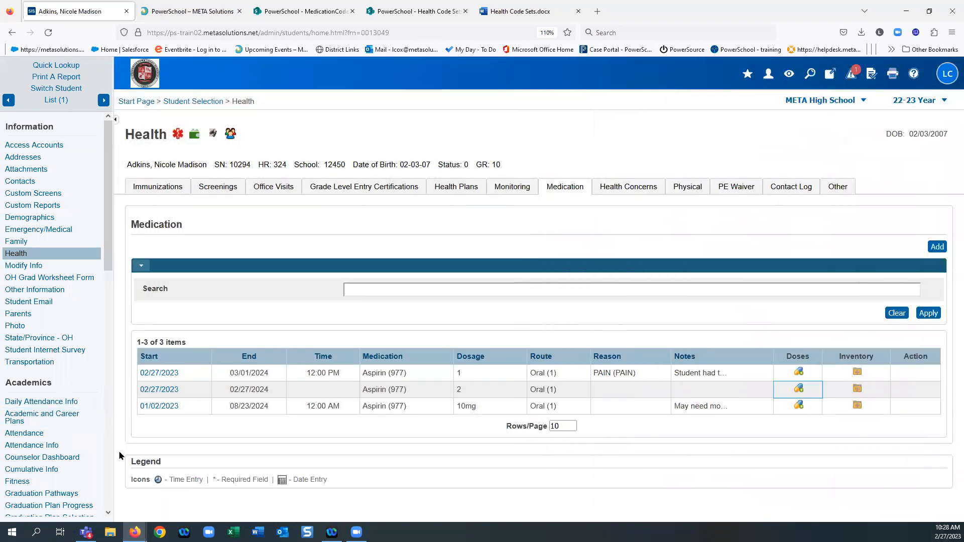
# Set the time of the Aspirin medication ending 02/27/2024 to 01:00 PM and save the record.
pyautogui.click(150, 390)
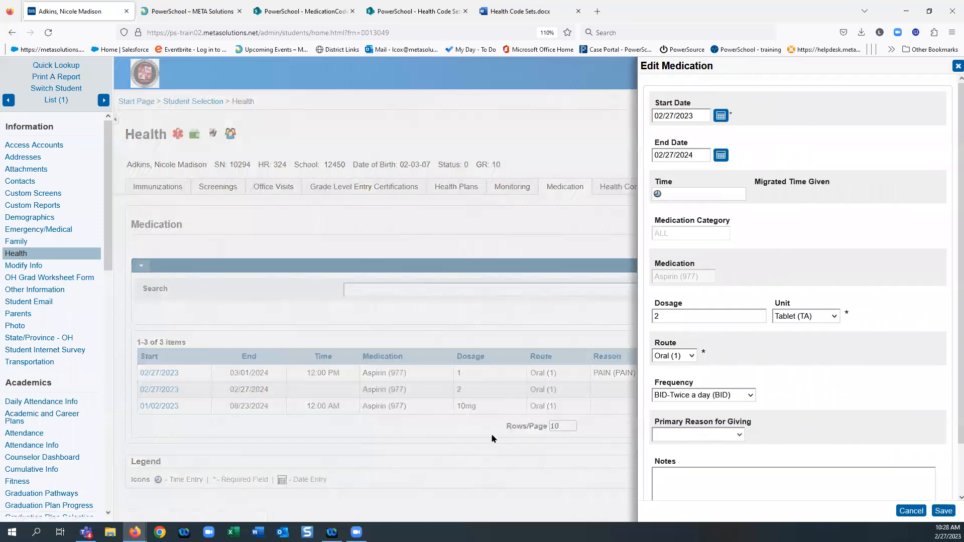
pyautogui.click(699, 193)
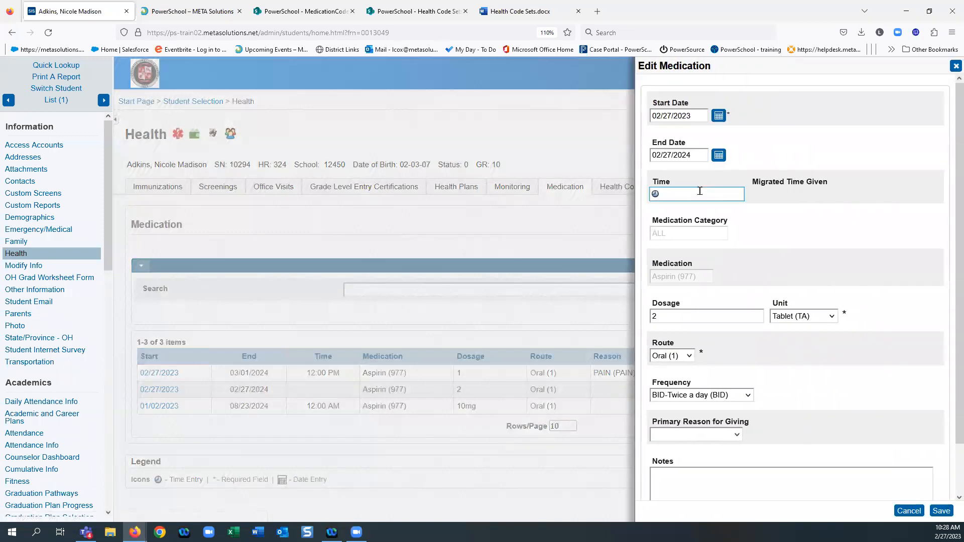
pyautogui.write('12')
pyautogui.write('01:00 AM')
pyautogui.click(808, 235)
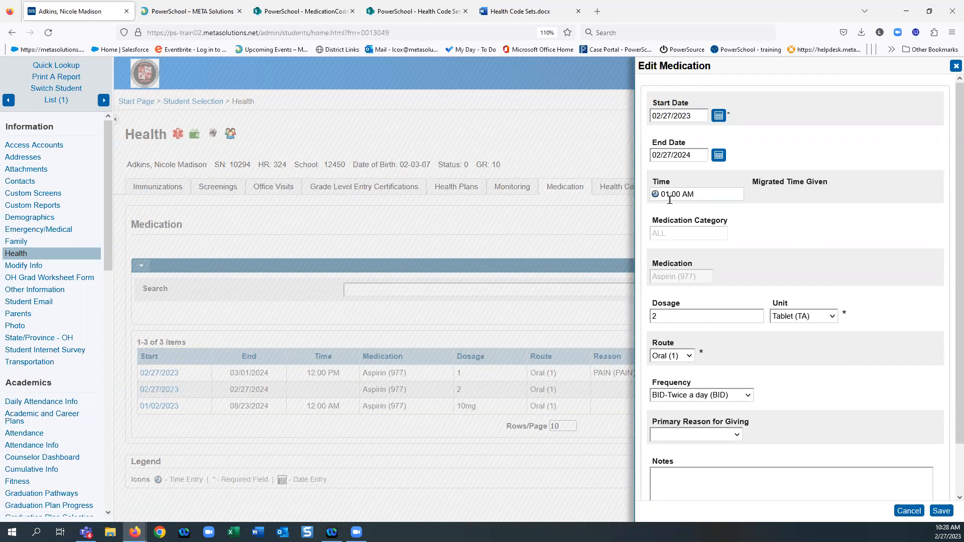
pyautogui.click(689, 194)
pyautogui.click(690, 194)
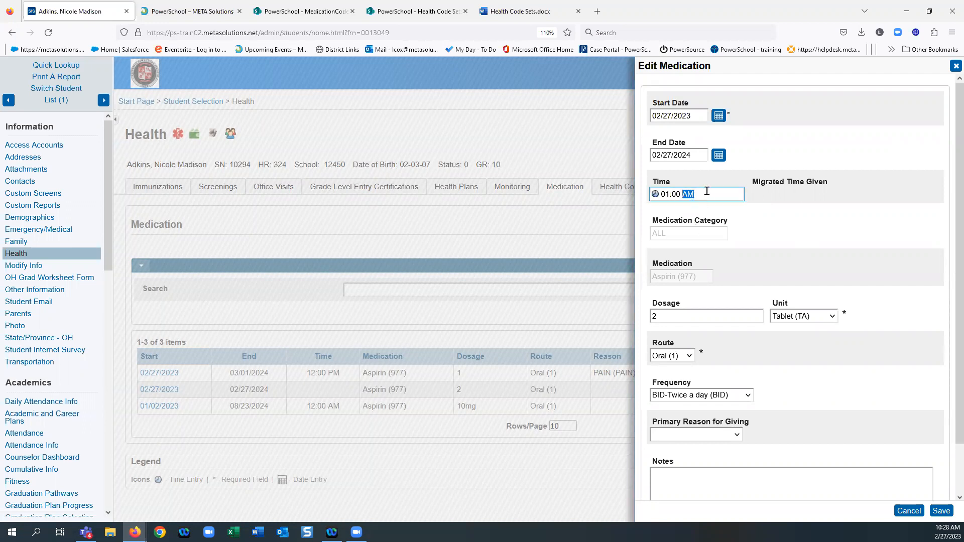
pyautogui.press('p')
pyautogui.click(817, 219)
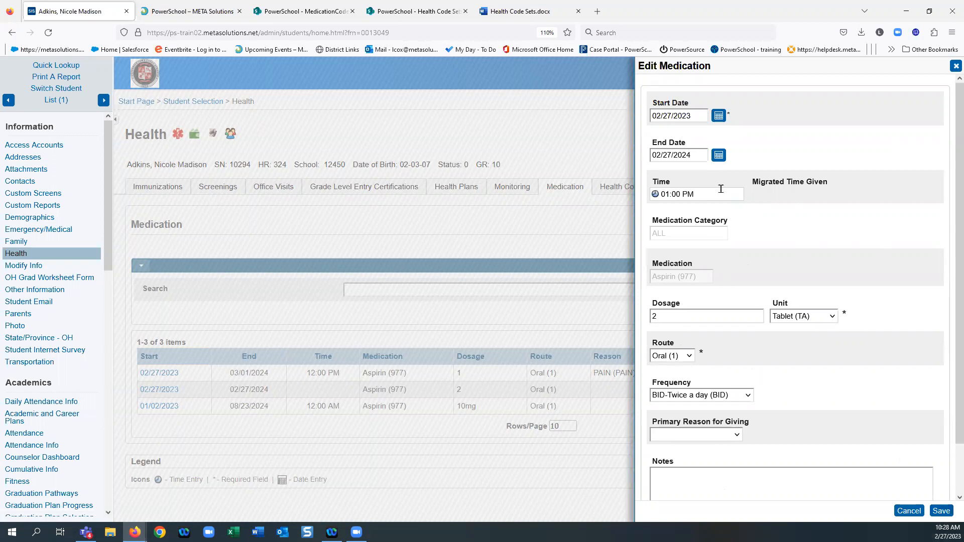
pyautogui.click(726, 200)
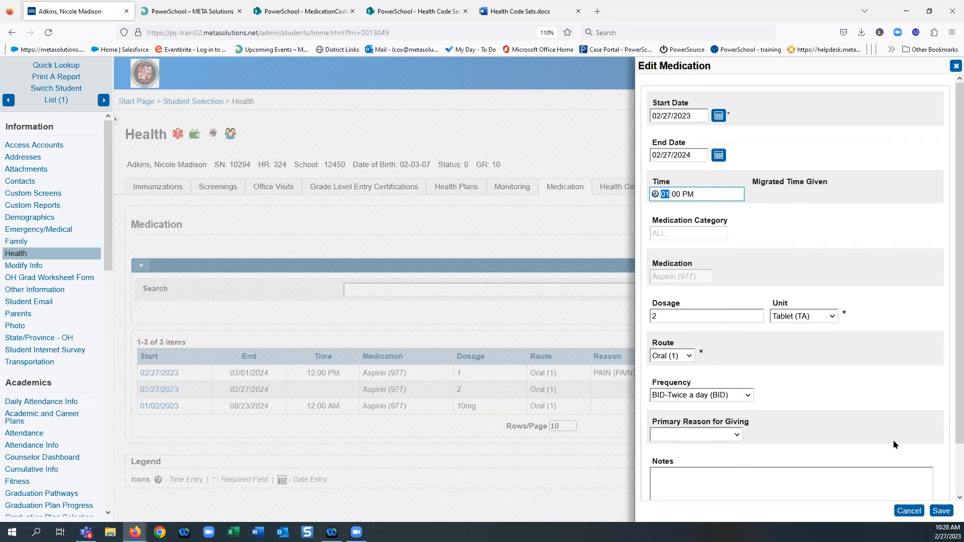
pyautogui.click(942, 511)
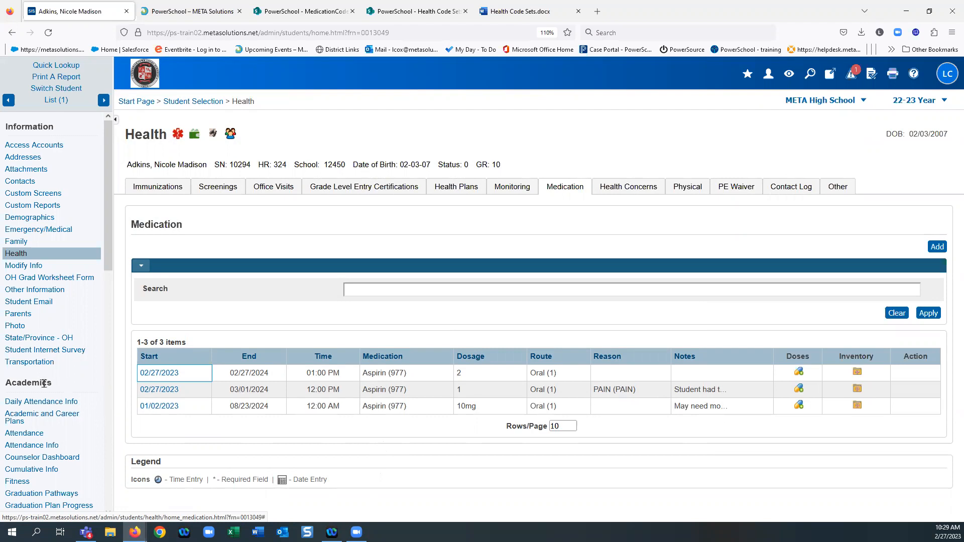
# Open Health Management from the start page and review the 02/27/2023 daily log and the student immunization counts, returning to the start page.
pyautogui.moveTo(332, 532)
pyautogui.click(124, 101)
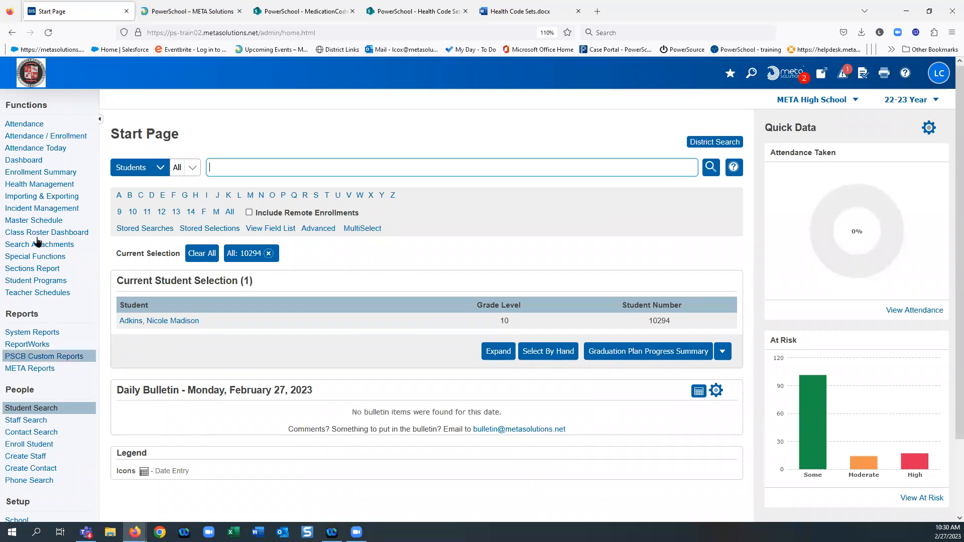
pyautogui.click(65, 184)
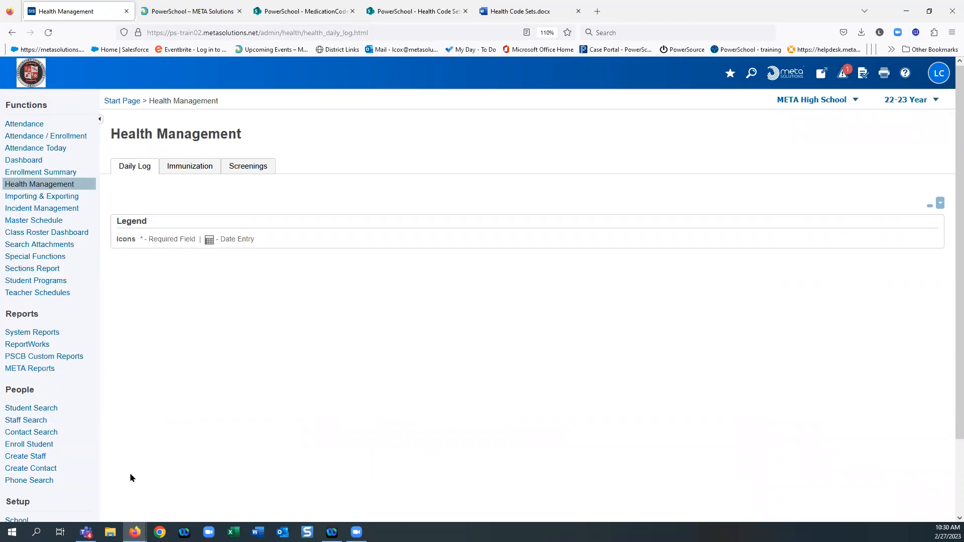
pyautogui.scroll(-2, 693, 394)
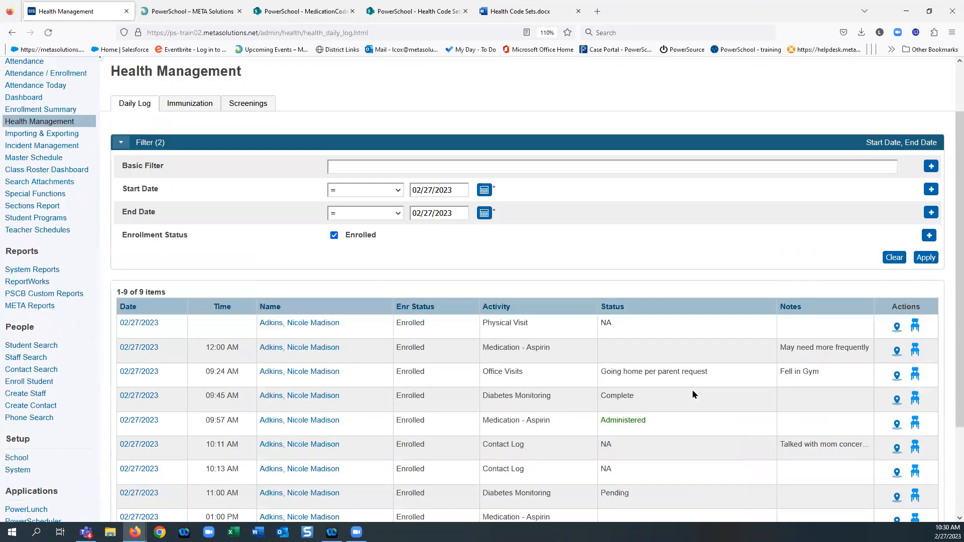
pyautogui.scroll(-2, 692, 394)
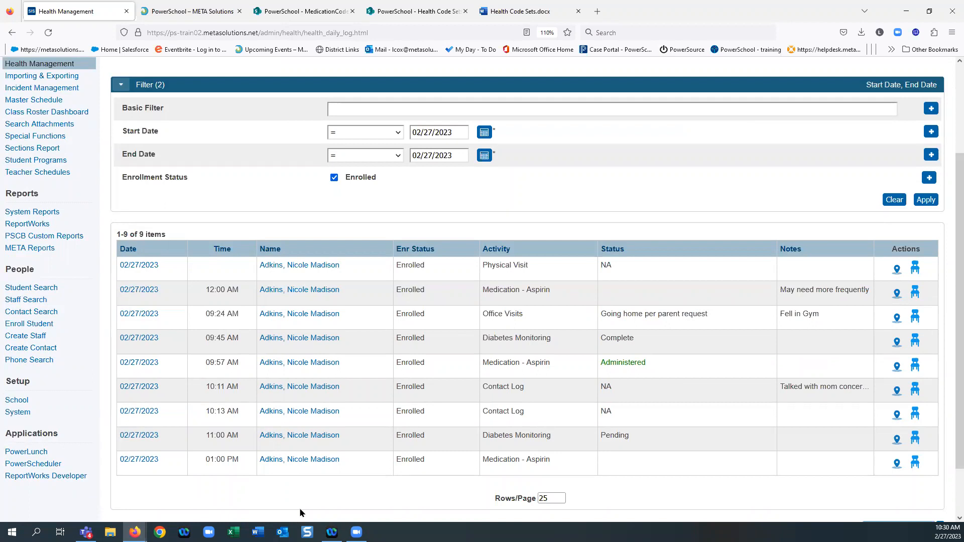
pyautogui.scroll(3, 402, 437)
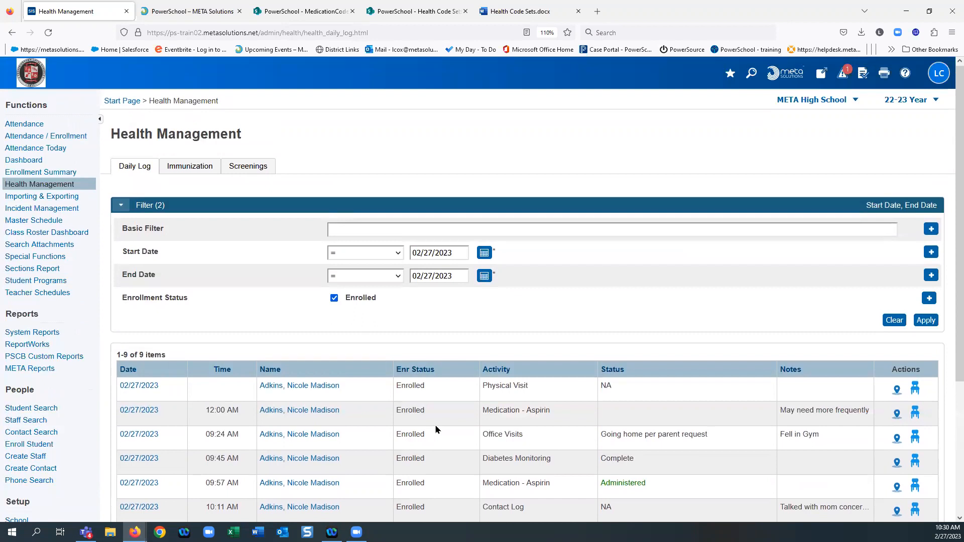
pyautogui.click(198, 166)
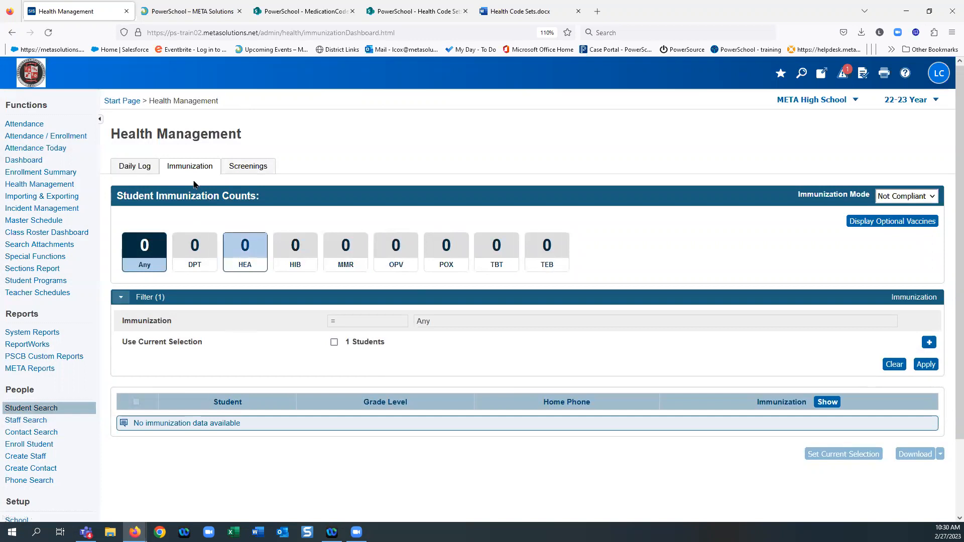
pyautogui.click(125, 102)
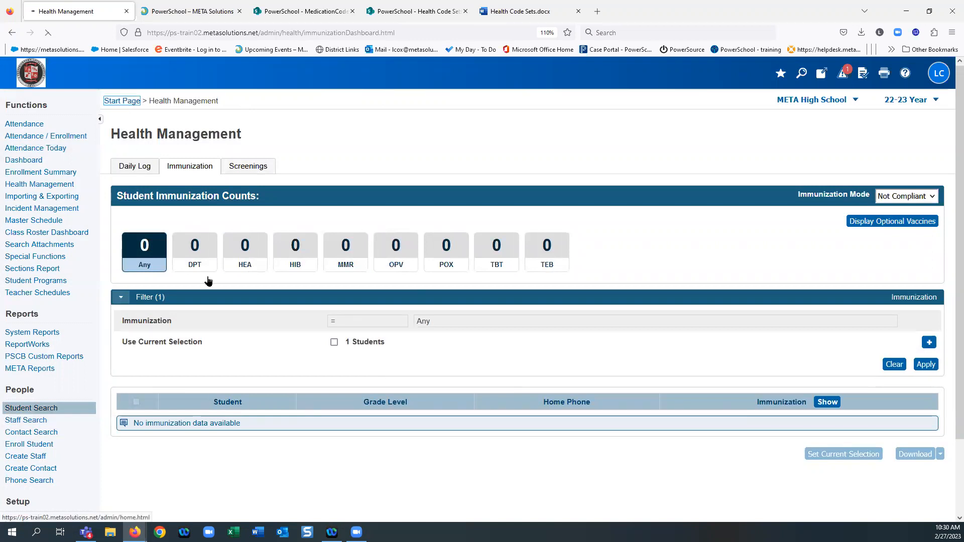